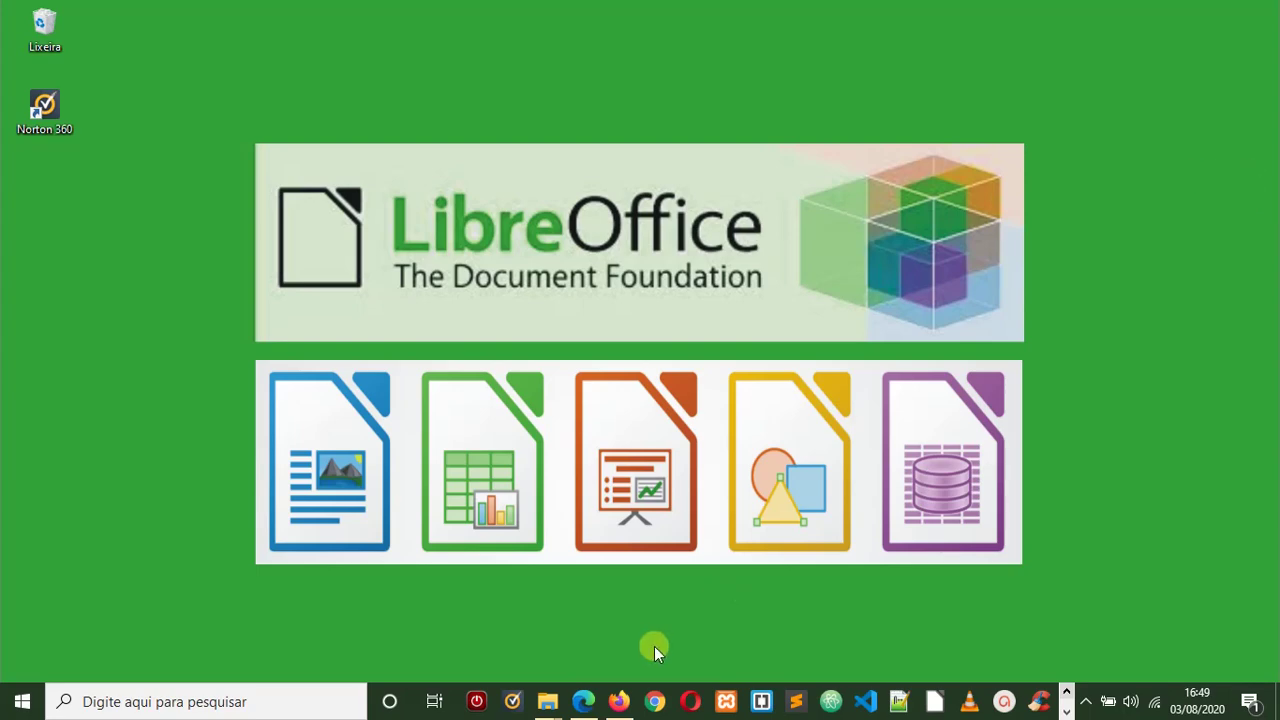
Switch to Paint and pencil the heading "14º aula - LibreOffice CALC -" in light blue, followed by the date 03/08/20 in orange
key("alt+Tab")
key("alt+Tab")
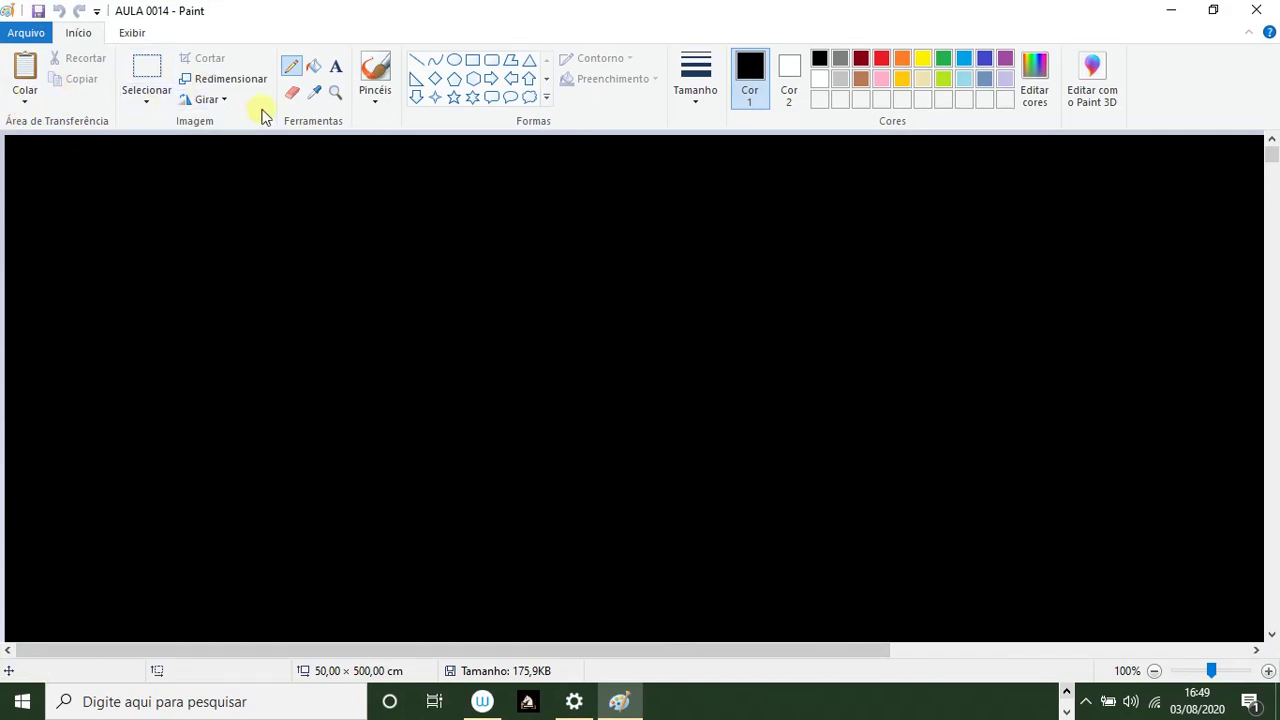
left_click(702, 80)
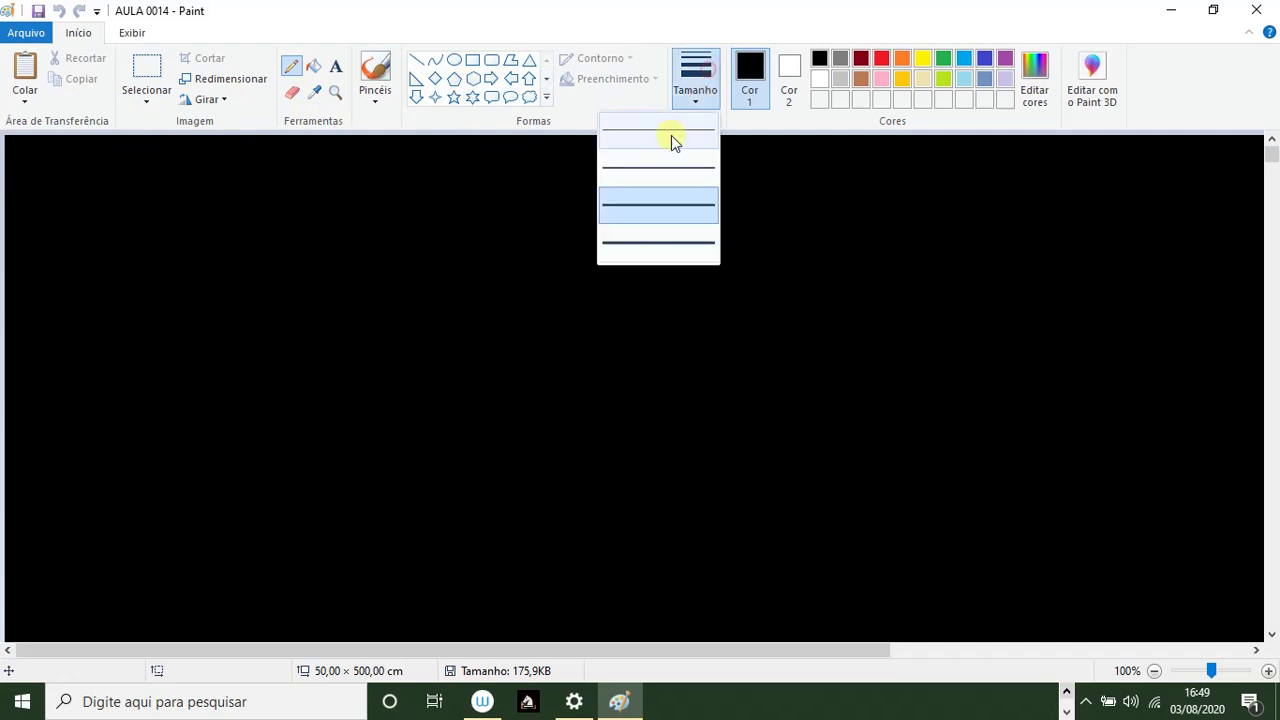
left_click(646, 202)
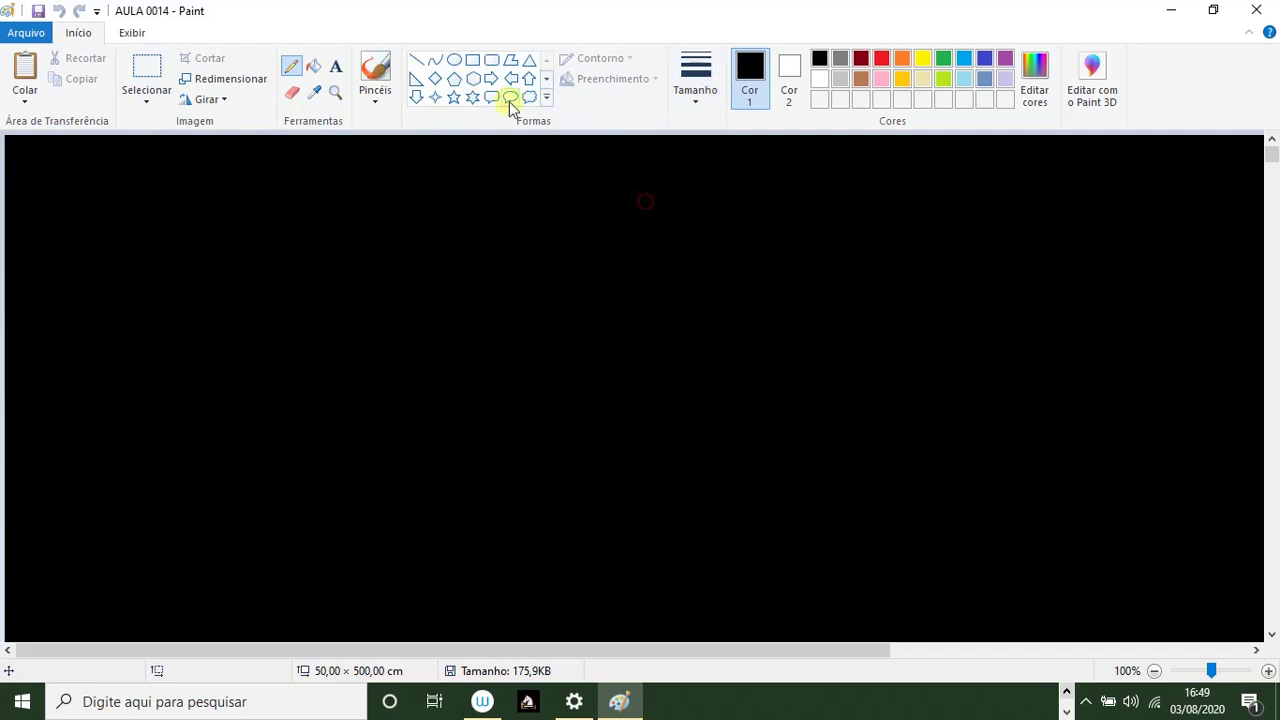
left_click(964, 59)
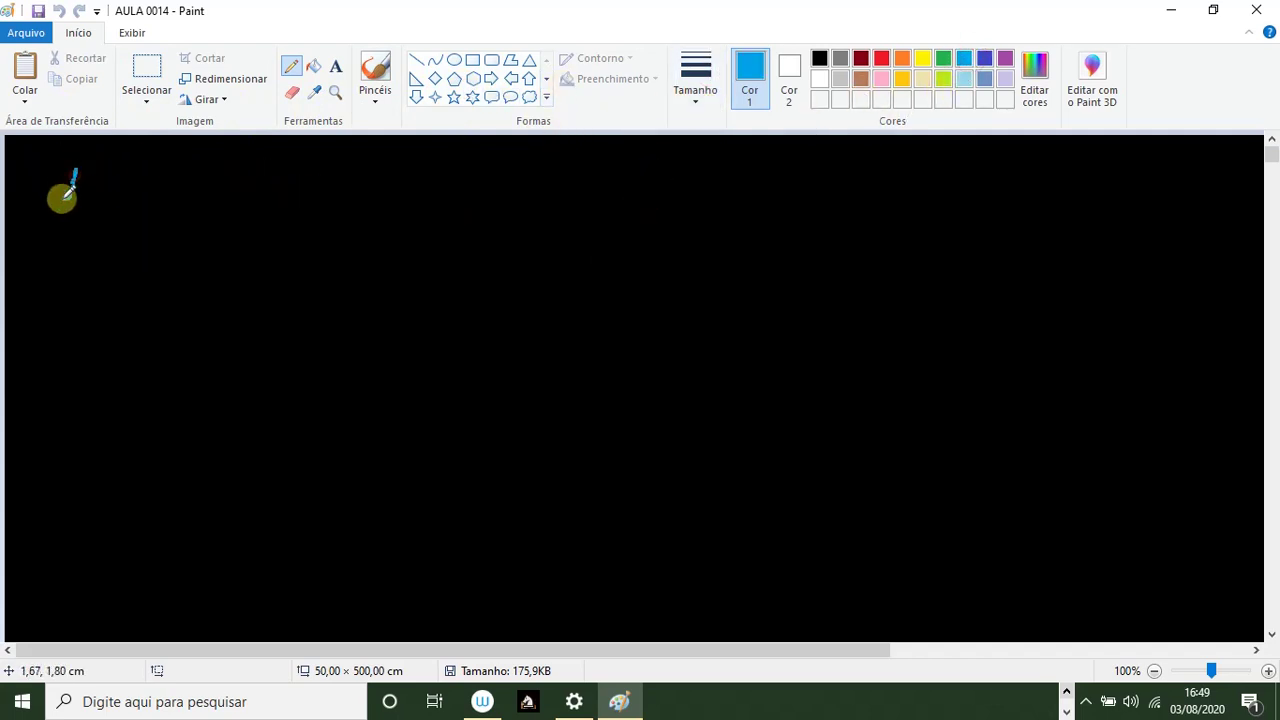
left_click_drag(74, 170, 68, 198)
mouse_move(58, 200)
left_mouse_down()
mouse_move(171, 188)
mouse_move(200, 163)
mouse_move(244, 184)
mouse_move(329, 171)
mouse_move(351, 149)
mouse_move(357, 189)
mouse_move(420, 166)
mouse_move(468, 203)
mouse_move(491, 183)
mouse_move(523, 189)
mouse_move(594, 166)
mouse_move(701, 180)
left_mouse_up()
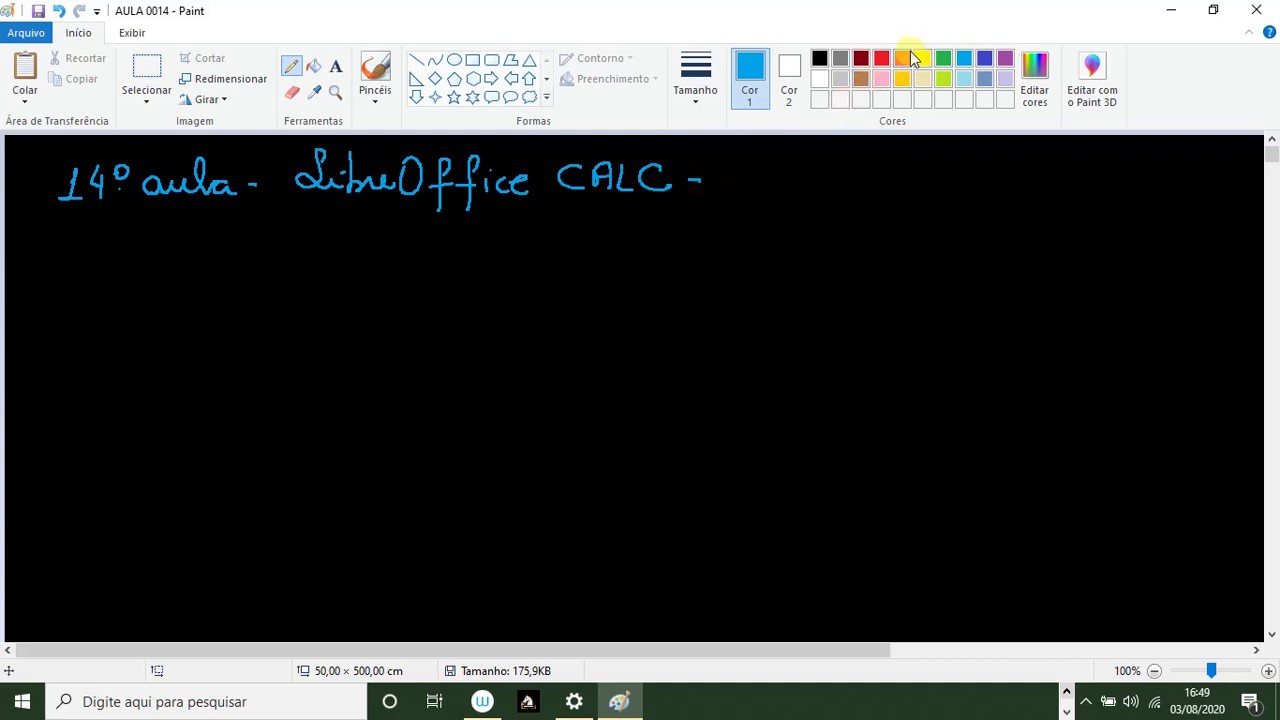
left_click(906, 58)
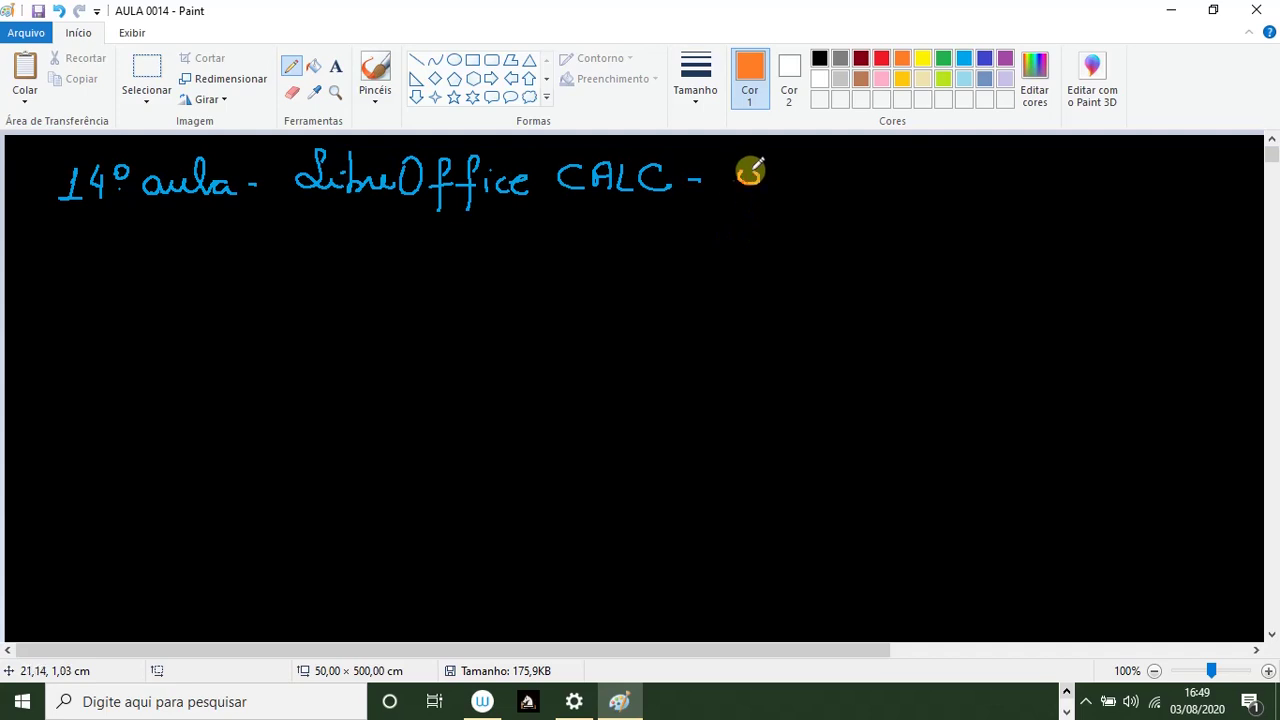
mouse_move(750, 172)
left_mouse_down()
mouse_move(802, 190)
mouse_move(857, 166)
mouse_move(886, 189)
mouse_move(903, 166)
mouse_move(933, 180)
mouse_move(949, 151)
left_mouse_up()
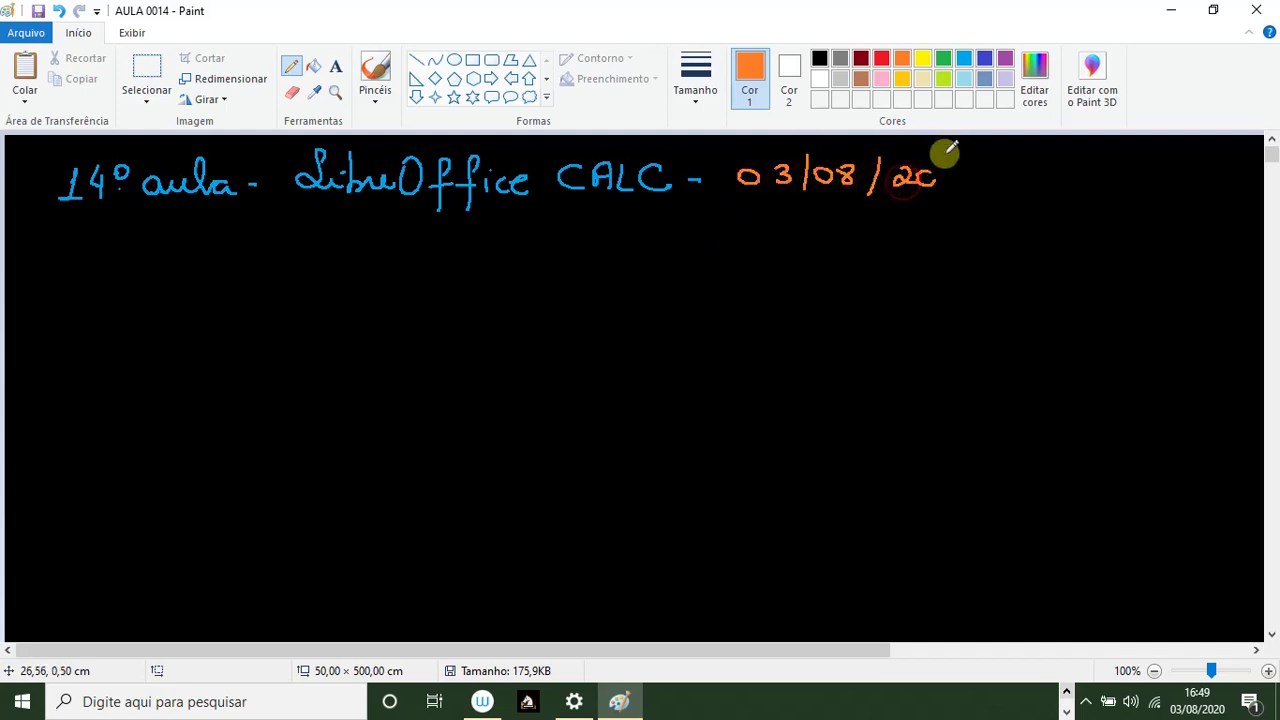
Add the time "16:49 h" in purple after the date and underline the parts of the heading in yellow
left_click(1007, 58)
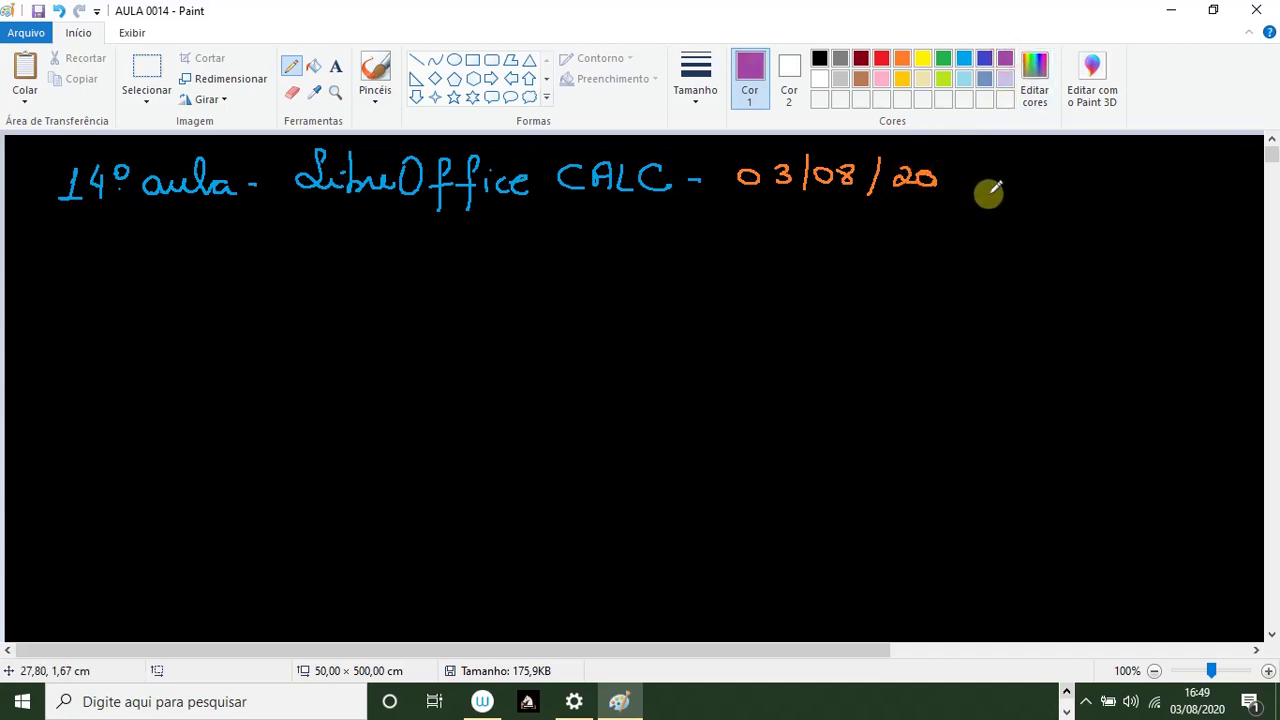
mouse_move(1003, 163)
left_mouse_down()
mouse_move(990, 190)
mouse_move(1029, 174)
mouse_move(1076, 181)
mouse_move(1071, 193)
mouse_move(1143, 183)
mouse_move(1163, 198)
left_mouse_up()
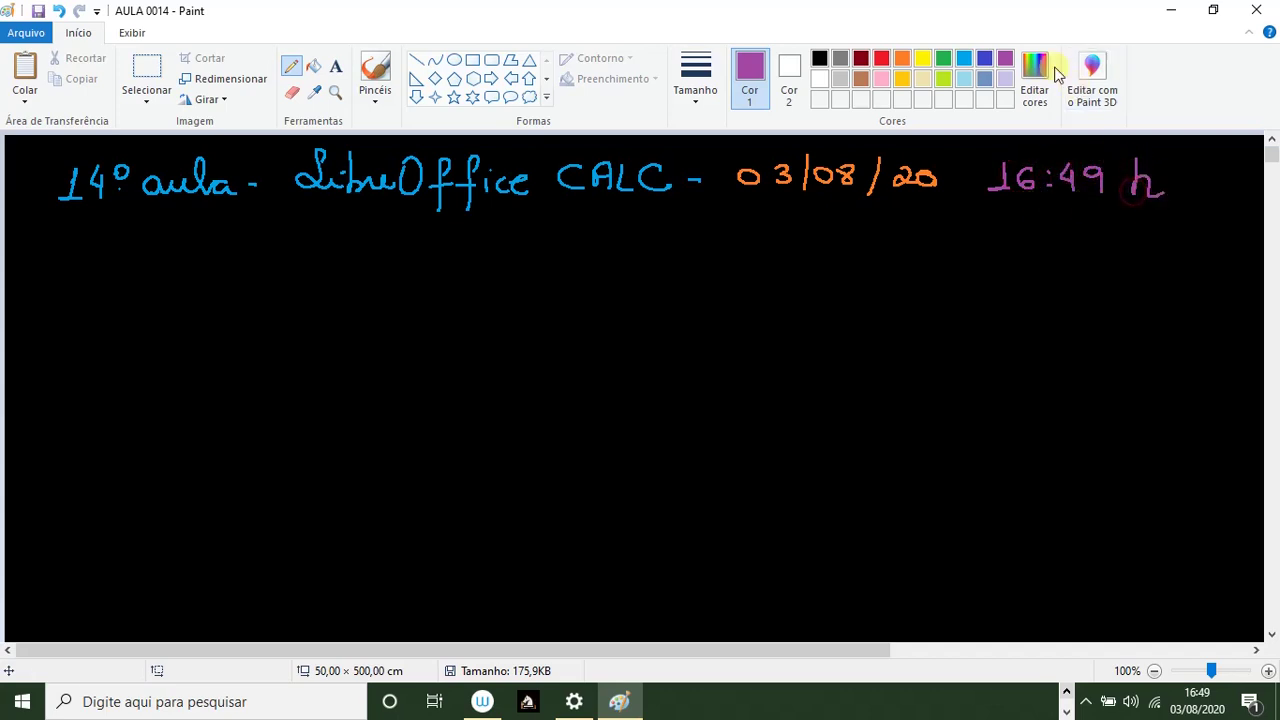
left_click(922, 58)
left_click_drag(63, 212, 1158, 214)
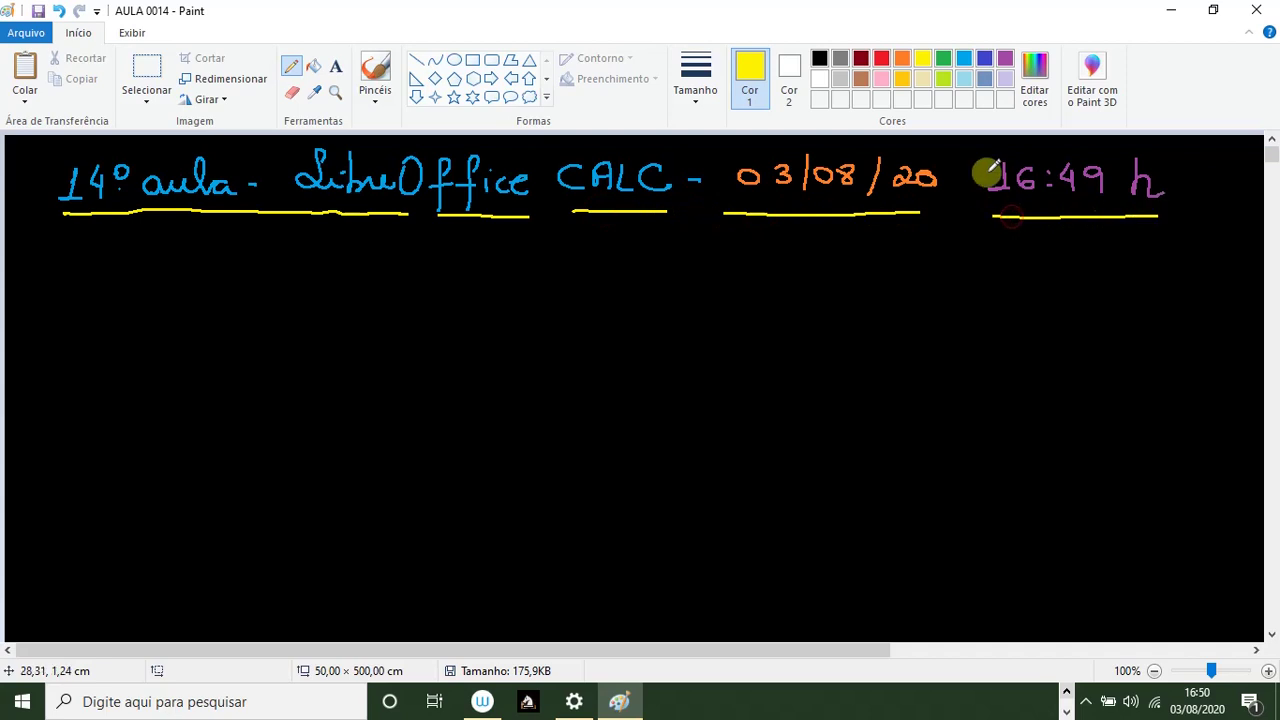
Write "objetivos" in green below the heading and draw a tall opening brace beside it
left_click(944, 59)
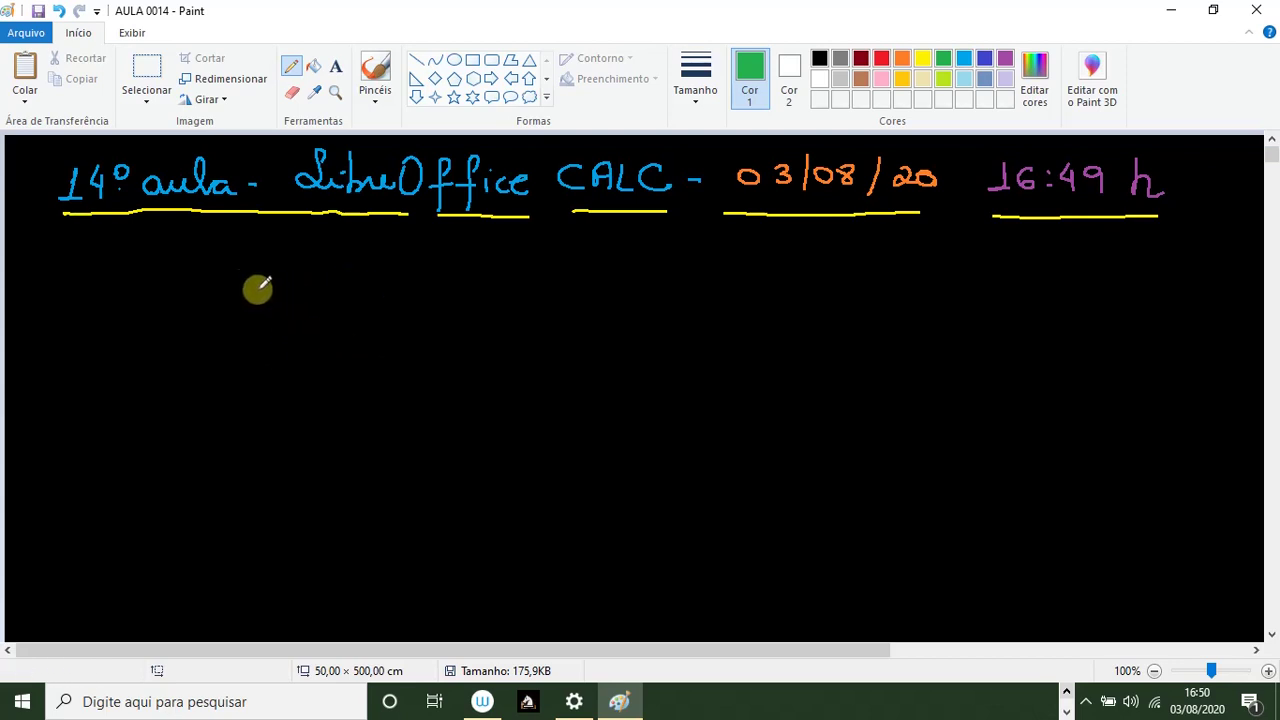
mouse_move(217, 328)
left_mouse_down()
mouse_move(251, 320)
mouse_move(281, 340)
left_mouse_up()
mouse_move(285, 296)
left_mouse_down()
mouse_move(303, 323)
mouse_move(366, 330)
mouse_move(356, 343)
left_mouse_up()
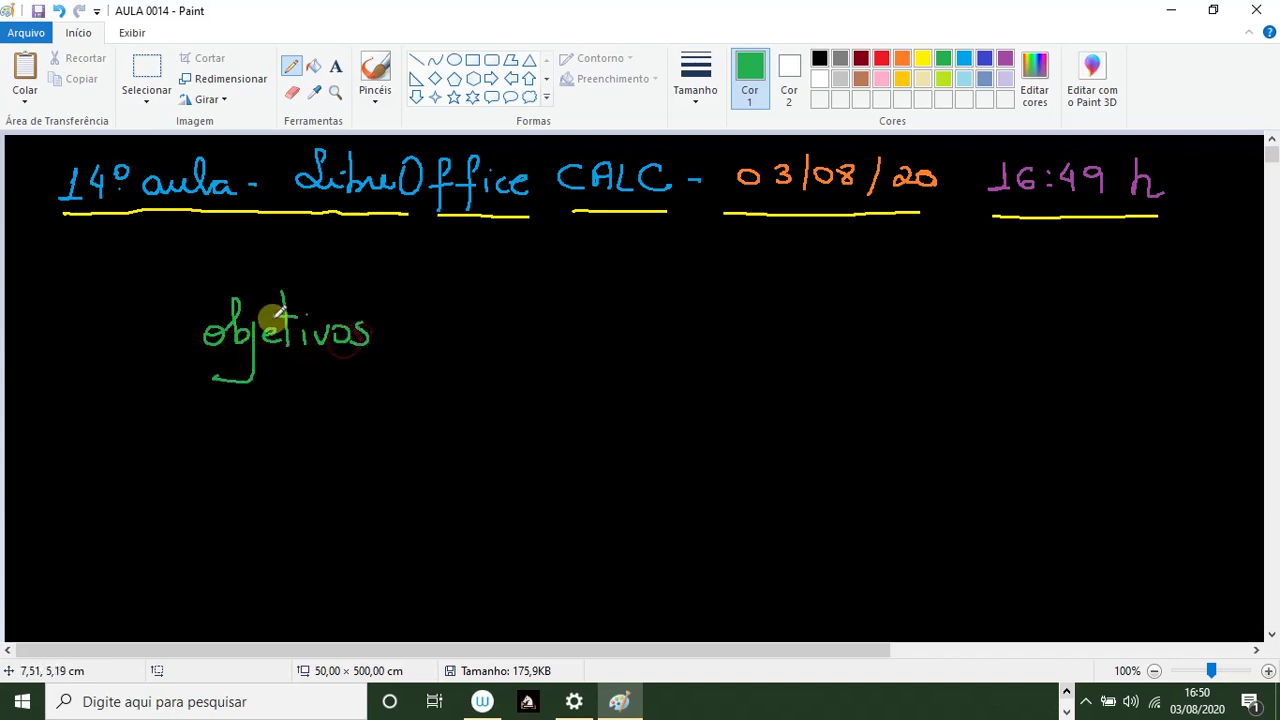
mouse_move(426, 277)
left_mouse_down()
mouse_move(403, 400)
mouse_move(437, 486)
left_mouse_up()
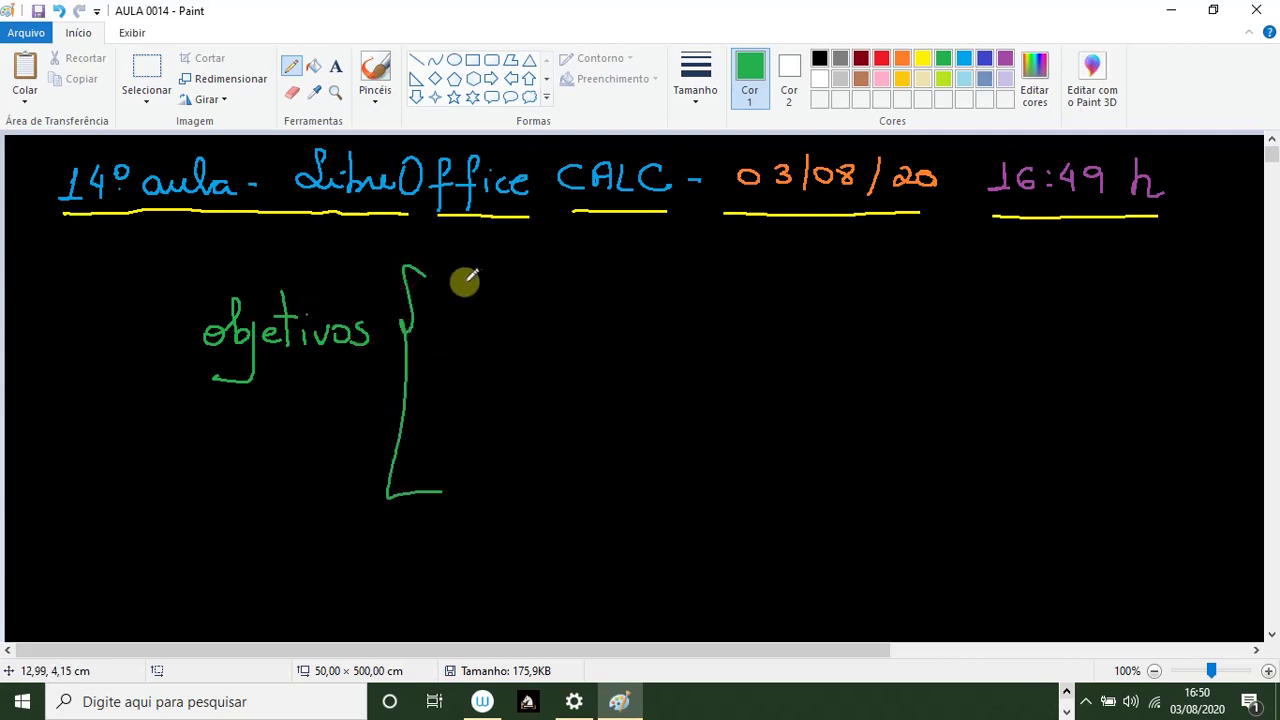
Write "gerar nº aleatórios" in green as the first objective inside the brace, undoing the miswritten ending of the first word
mouse_move(469, 286)
left_mouse_down()
mouse_move(486, 323)
mouse_move(506, 287)
mouse_move(579, 289)
left_mouse_up()
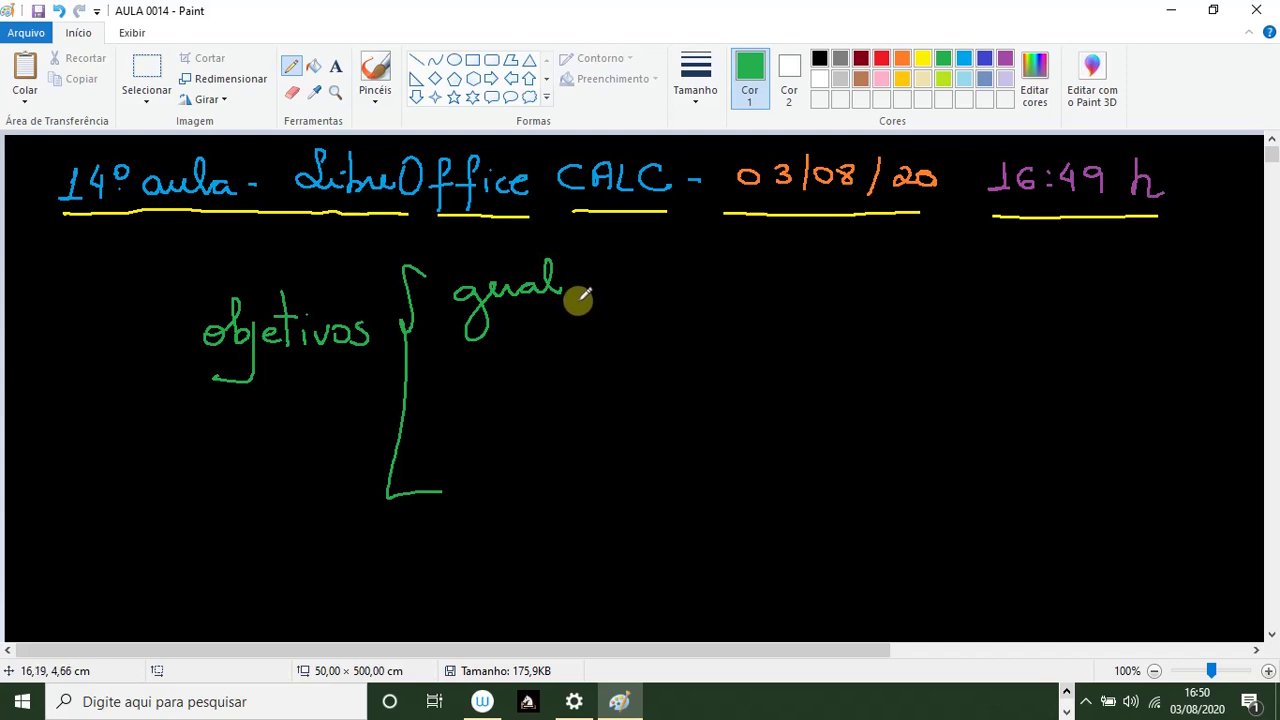
key("ctrl+z")
mouse_move(471, 300)
left_mouse_down()
mouse_move(600, 289)
mouse_move(610, 301)
mouse_move(621, 273)
mouse_move(805, 291)
left_mouse_up()
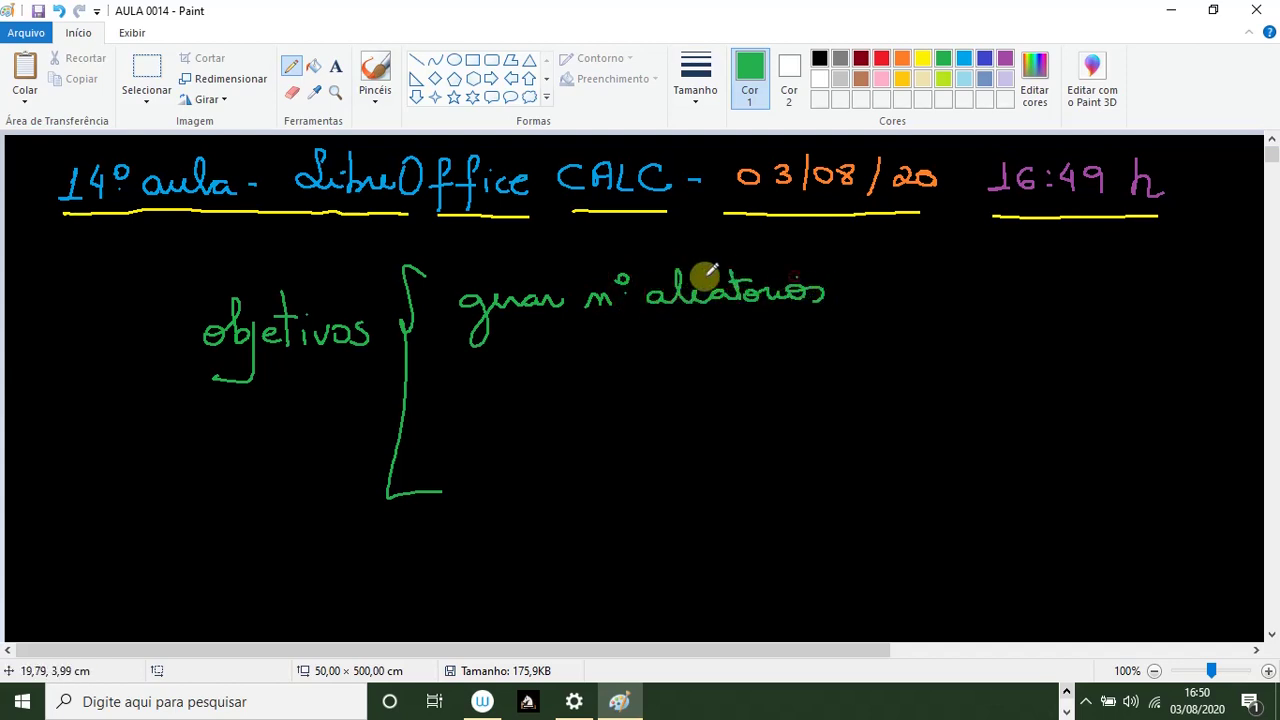
left_click_drag(716, 251, 710, 266)
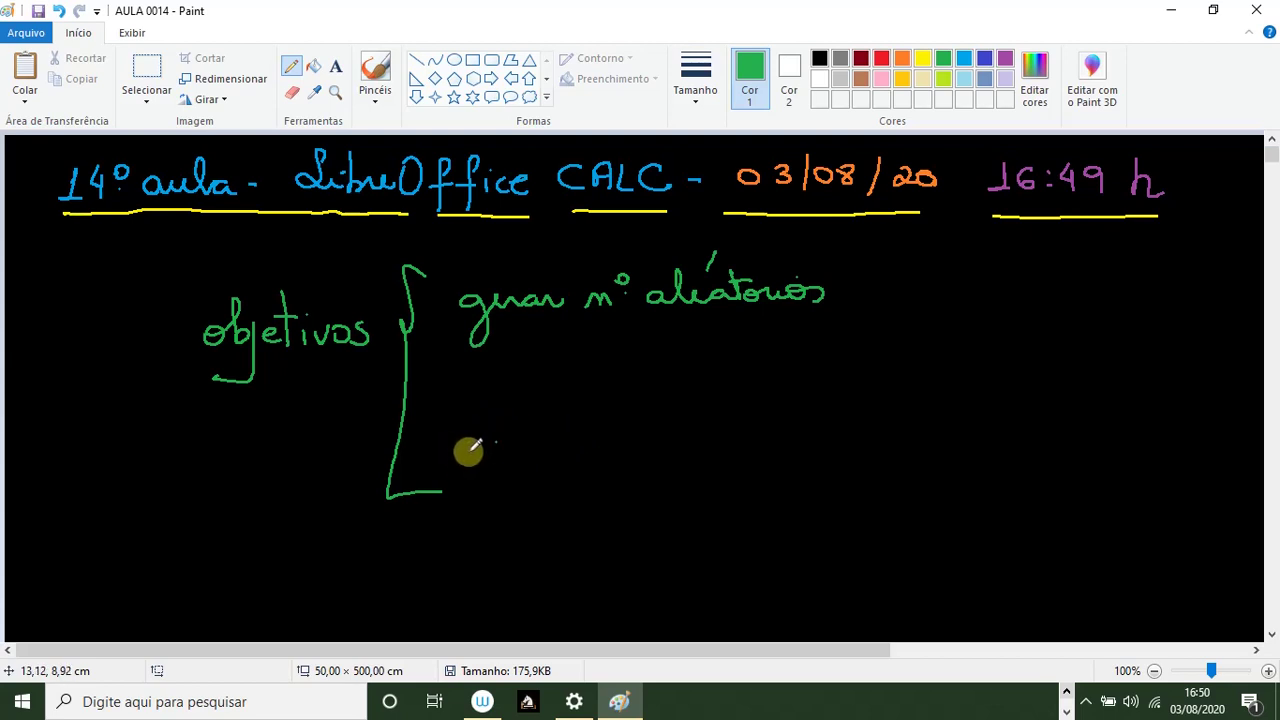
Write "Função "E"" in green as the second objective at the lower end of the brace
mouse_move(481, 448)
left_mouse_down()
mouse_move(471, 494)
mouse_move(486, 463)
mouse_move(554, 454)
mouse_move(608, 466)
mouse_move(592, 431)
left_mouse_up()
left_click_drag(558, 498, 558, 512)
left_click_drag(697, 431, 687, 463)
left_click_drag(712, 427, 699, 462)
mouse_move(722, 470)
left_mouse_down()
mouse_move(734, 437)
mouse_move(714, 463)
mouse_move(746, 472)
left_mouse_up()
left_click_drag(757, 420, 760, 433)
left_click_drag(767, 418, 770, 431)
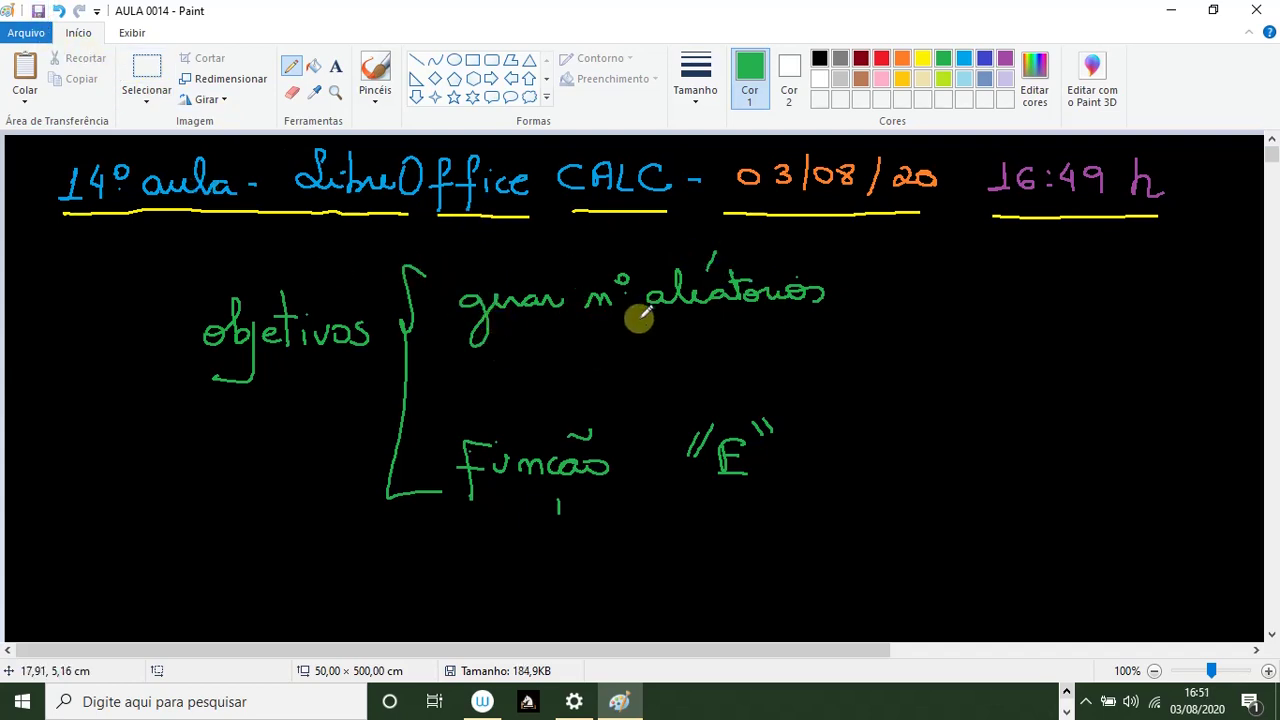
Minimize Paint, launch LibreOffice and create a new Calc spreadsheet
left_click(1169, 10)
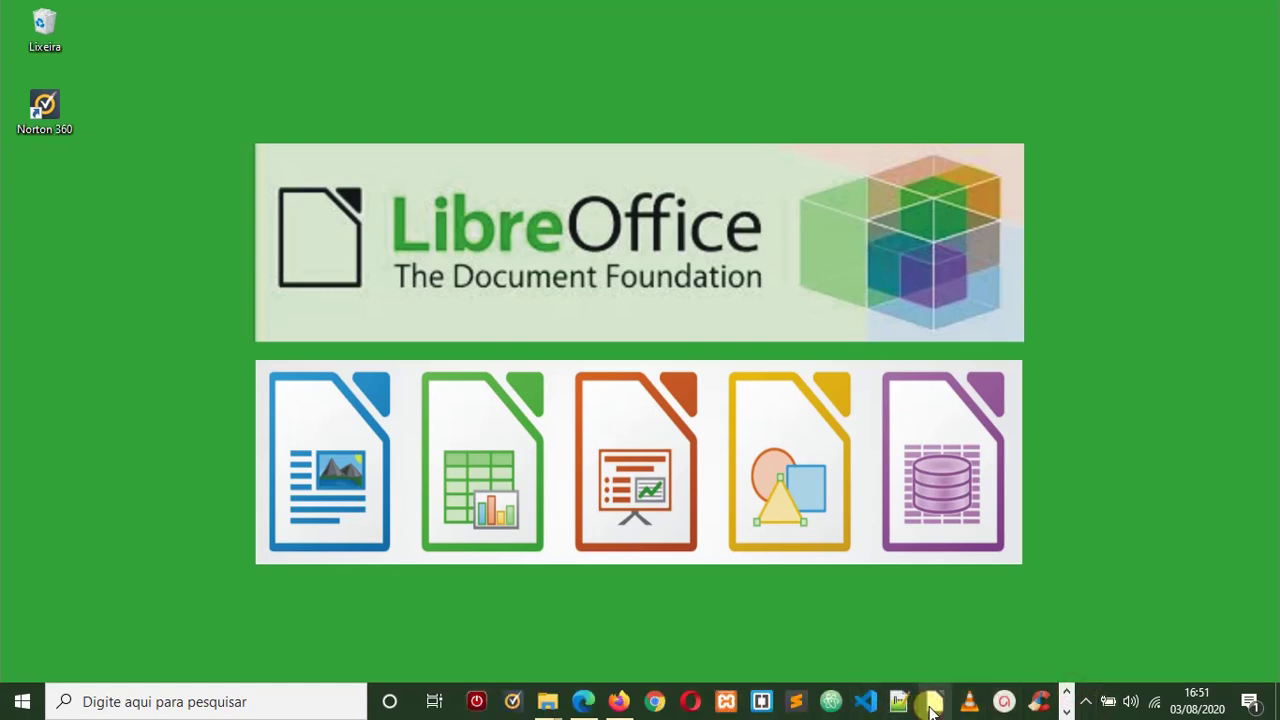
left_click(931, 703)
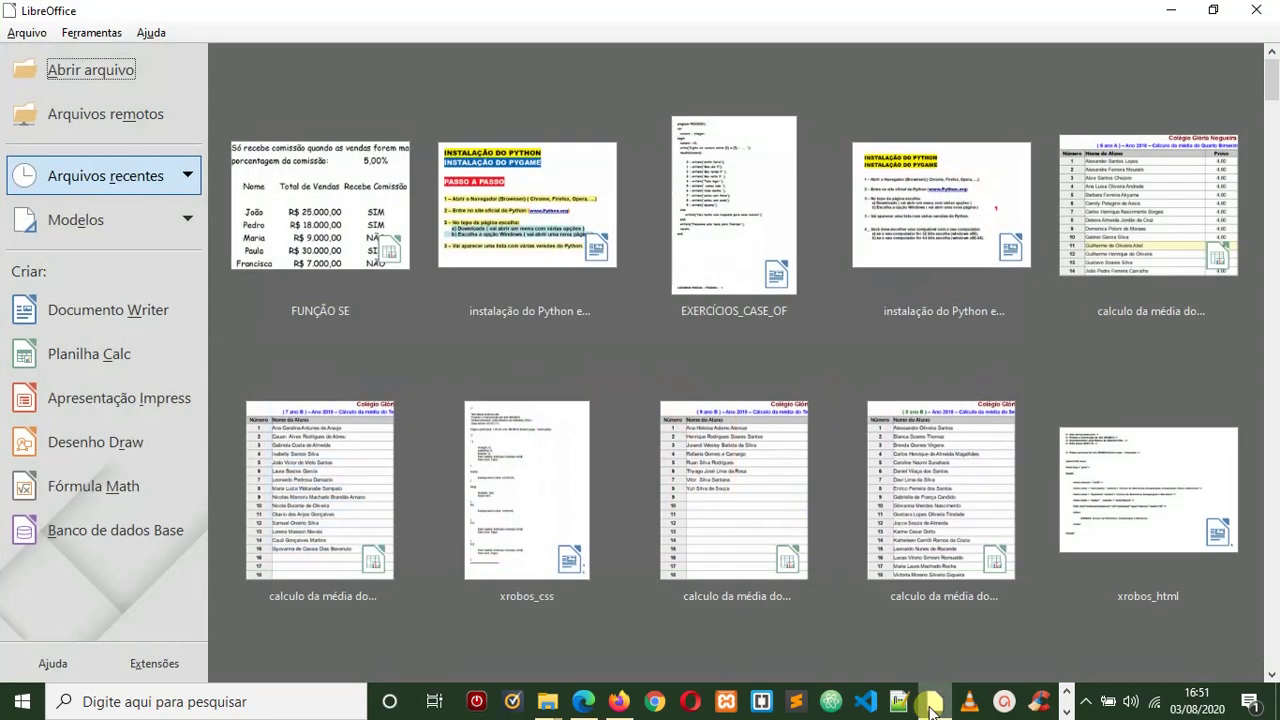
left_click(106, 366)
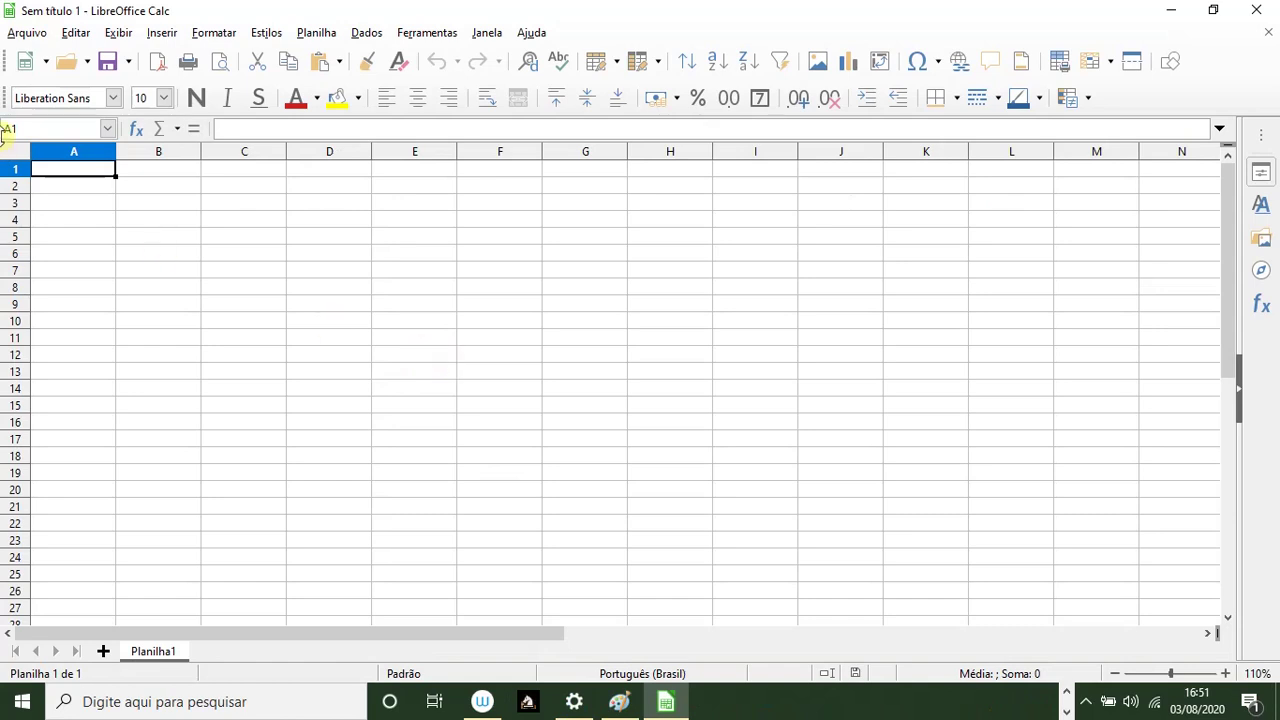
Widen all columns to about twice their width and increase the height of all rows across the whole sheet
left_click(13, 151)
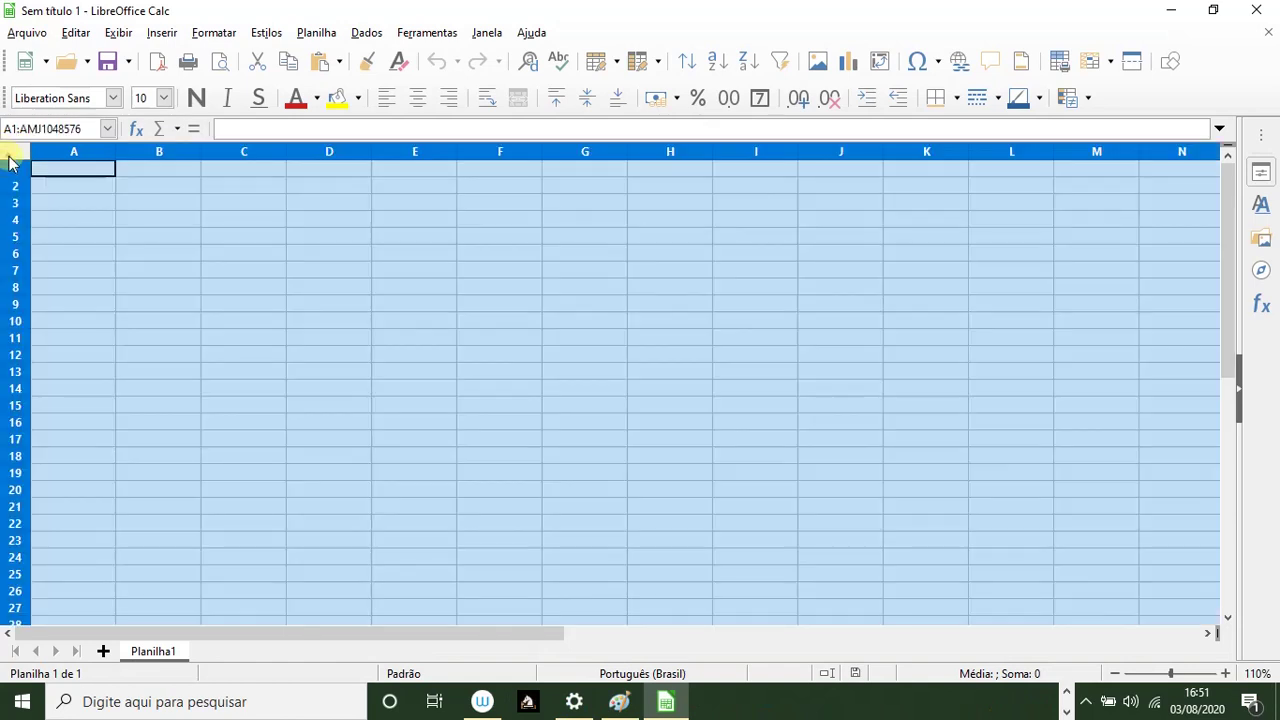
left_click_drag(113, 160, 214, 160)
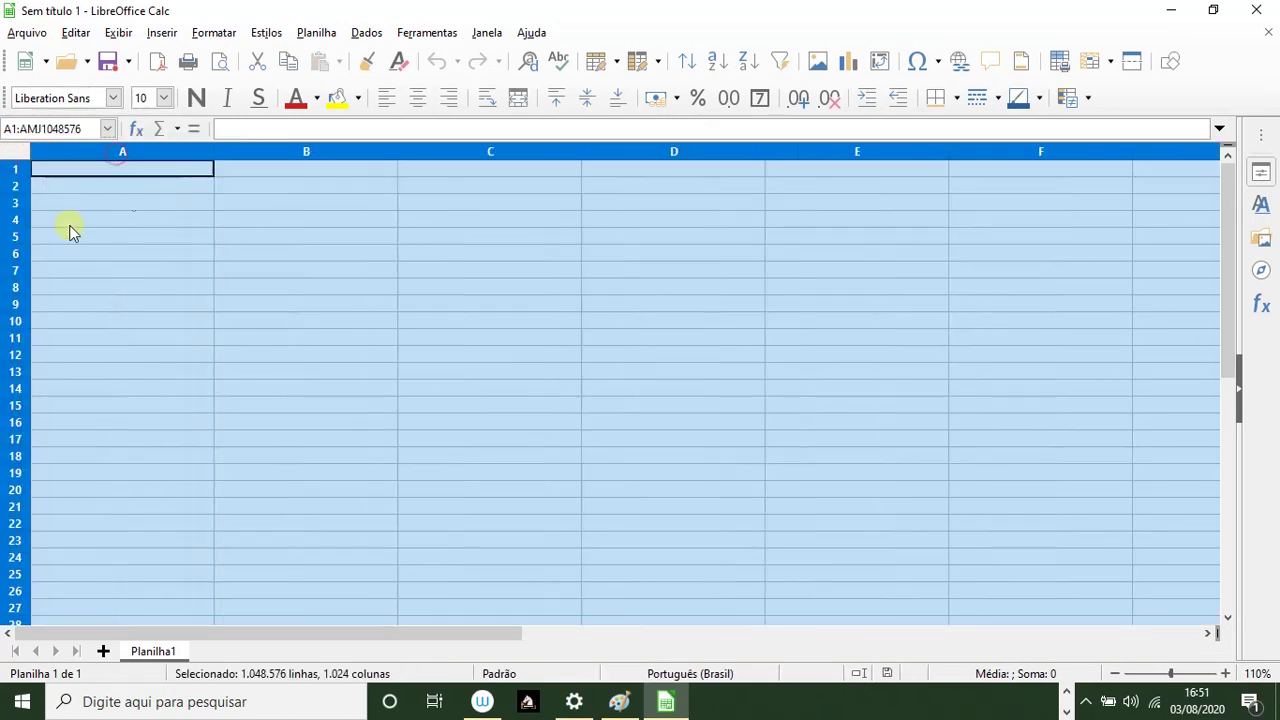
left_click_drag(20, 180, 20, 204)
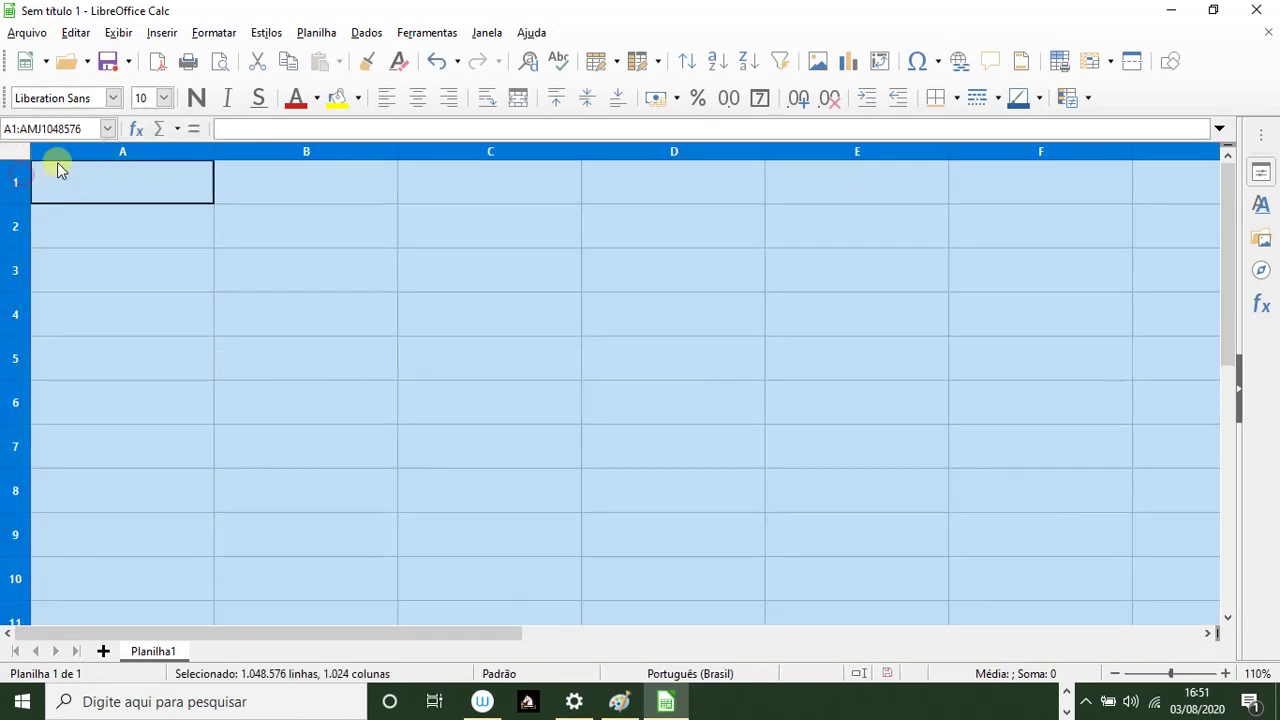
Format all cells of the sheet in bold Arial at size 18
left_click(110, 100)
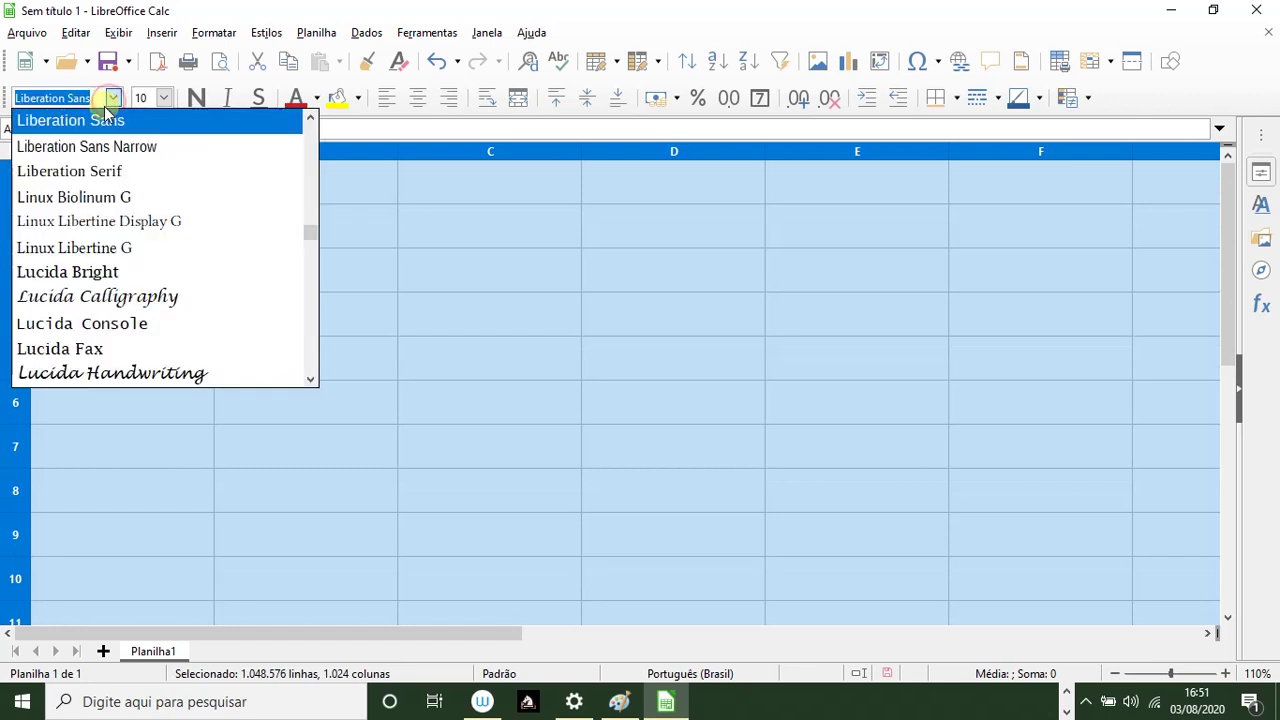
type("Arial")
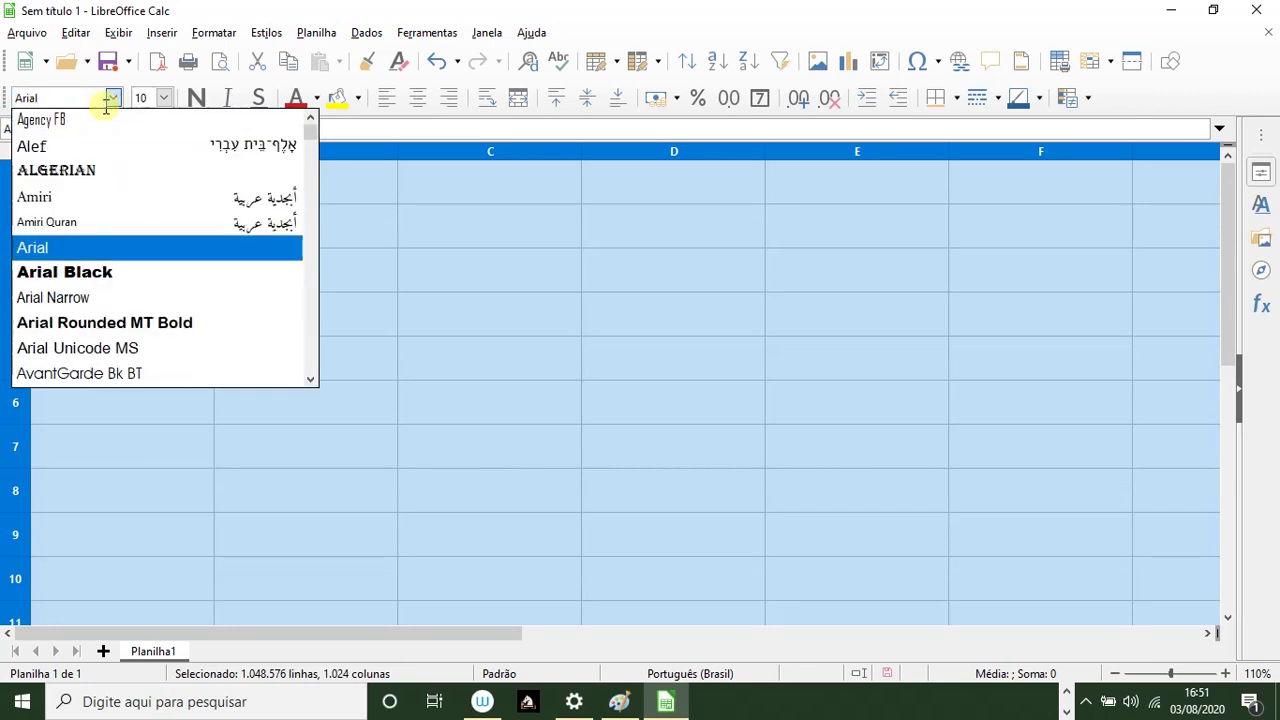
key("Return")
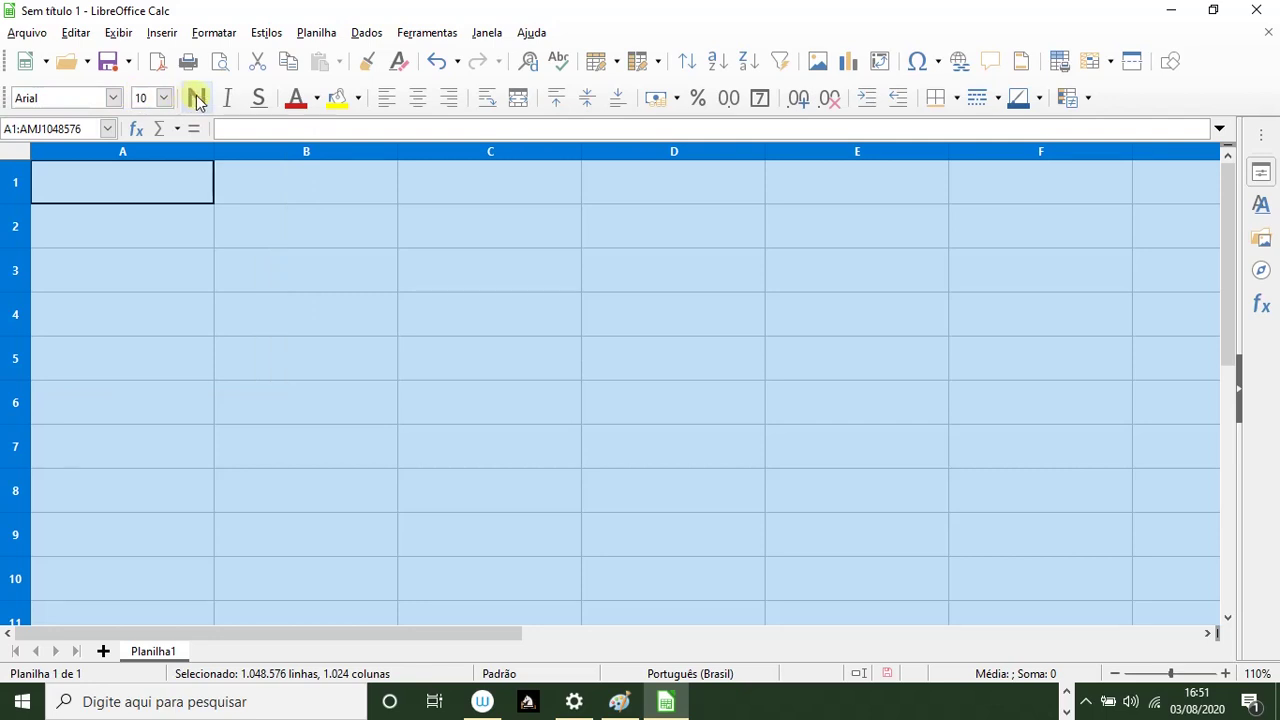
left_click(165, 97)
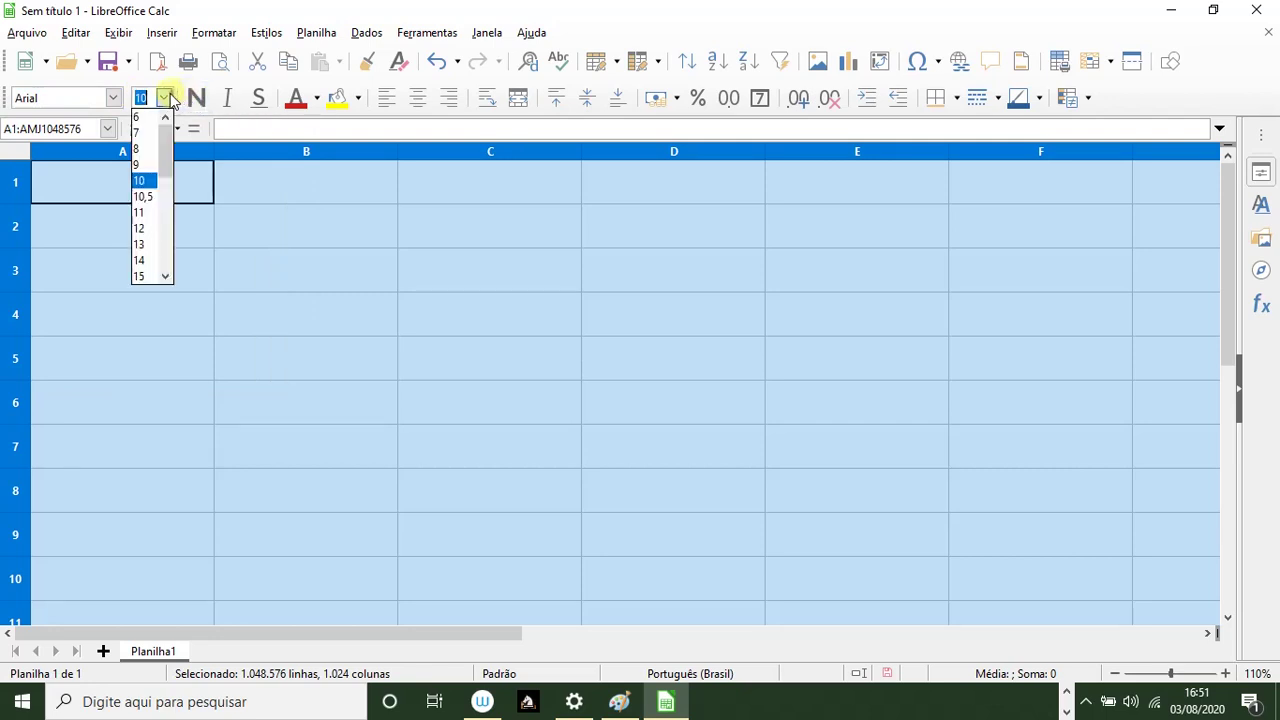
scroll(155, 280, "down", 2)
left_click(150, 277)
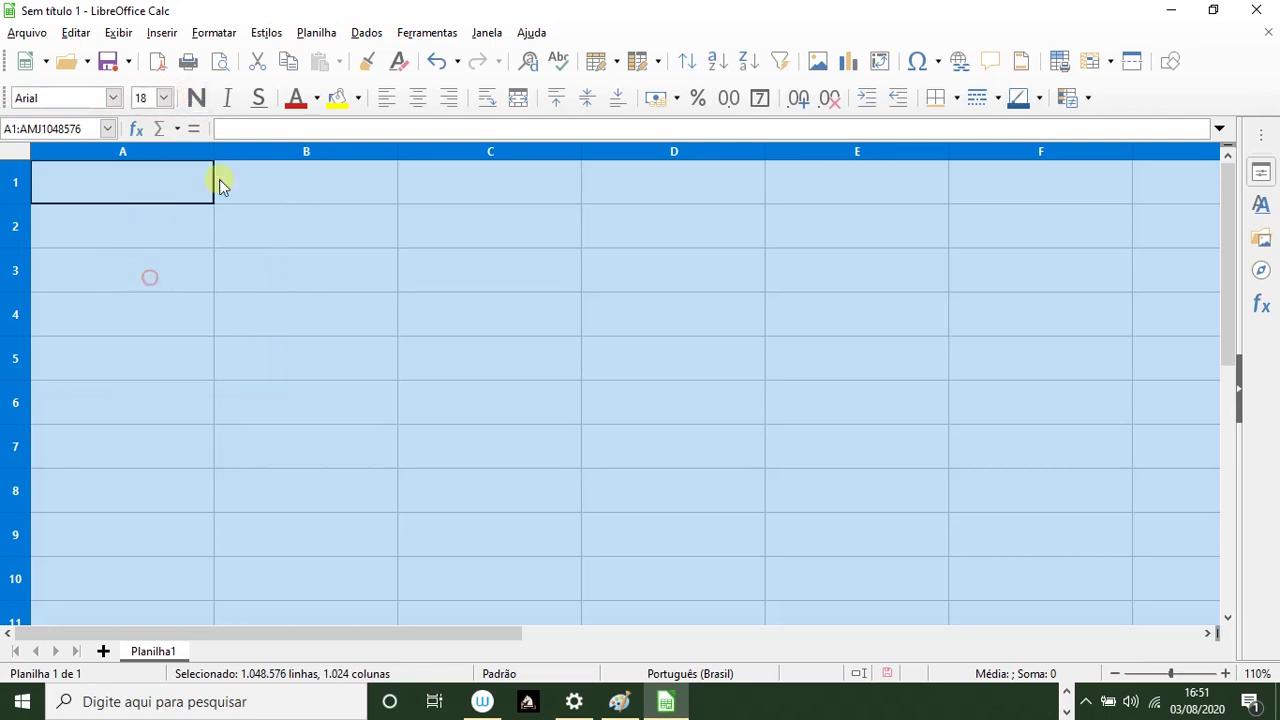
left_click(200, 100)
left_click(278, 316)
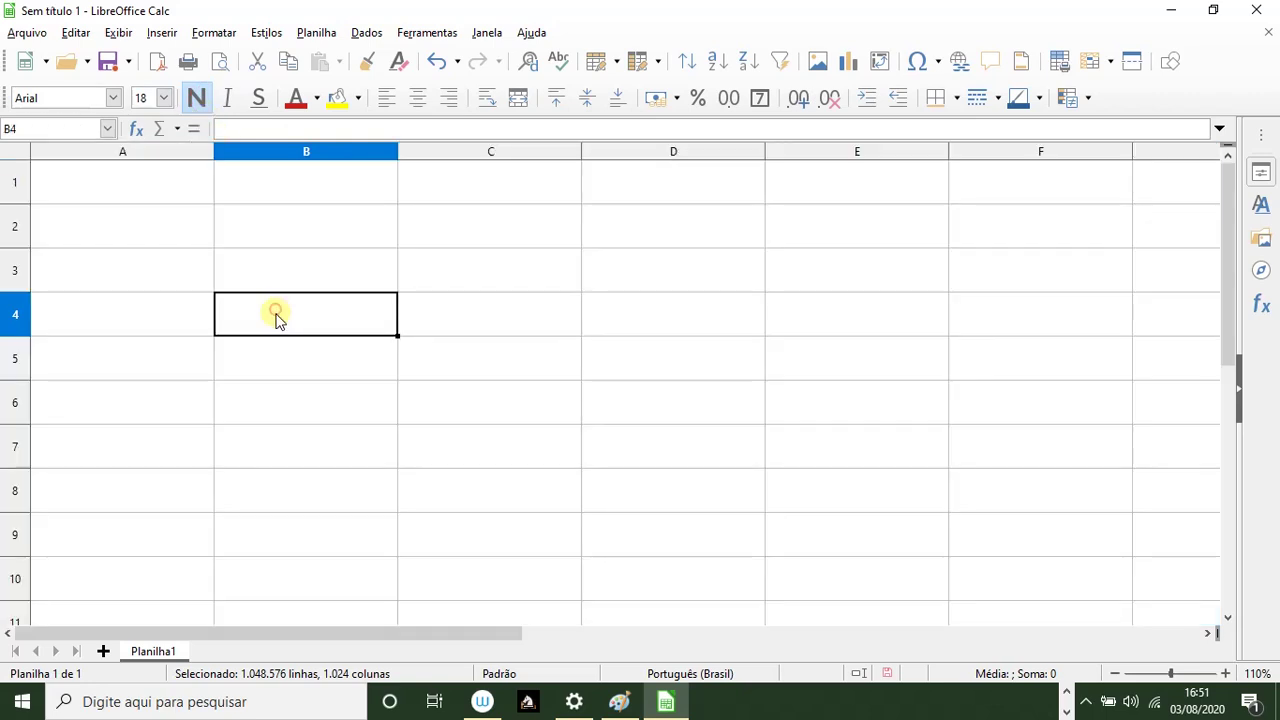
Enter the formula =ALEATÓRIO() in cell B2 to generate a random number
left_click(265, 245)
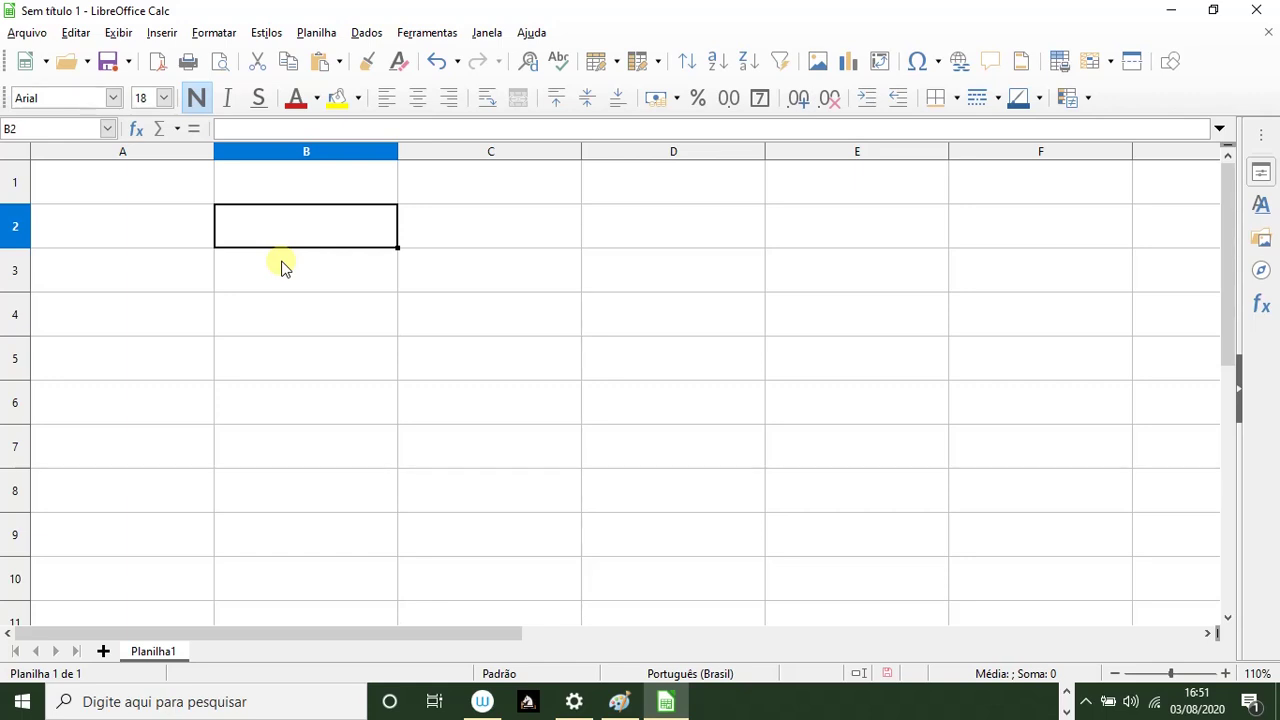
type("=")
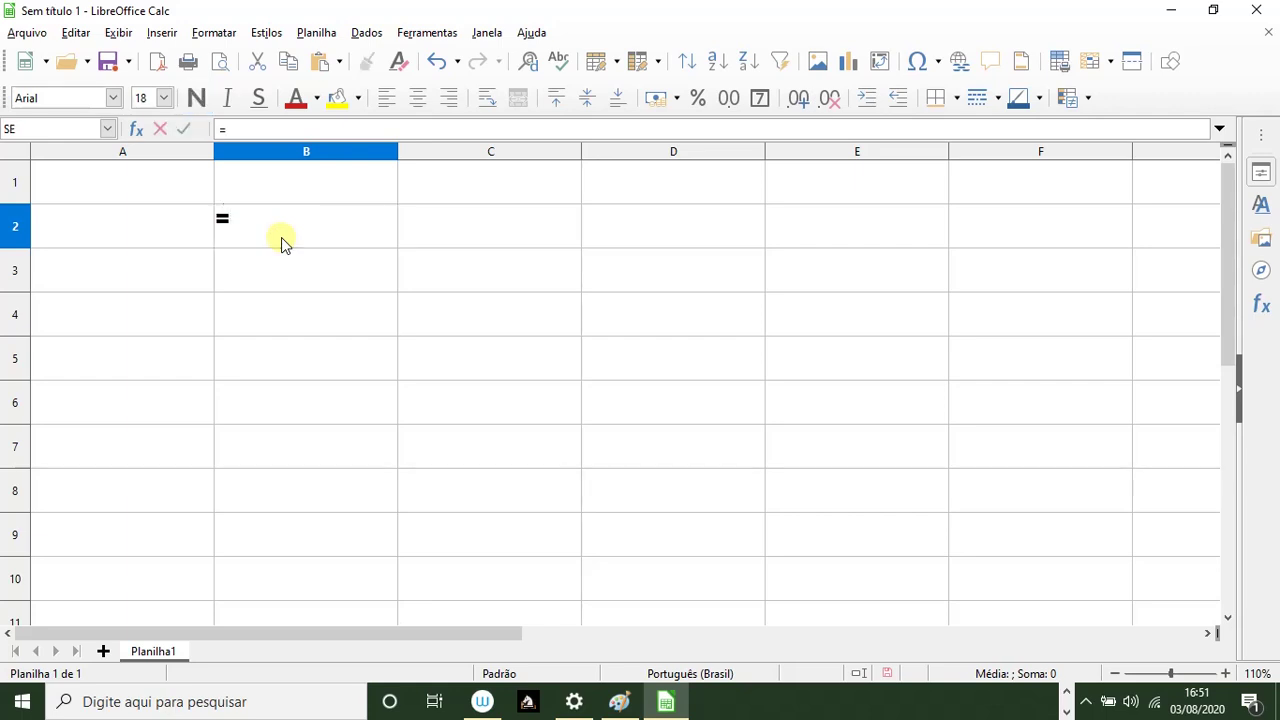
type("AK")
key("BackSpace")
type("LE")
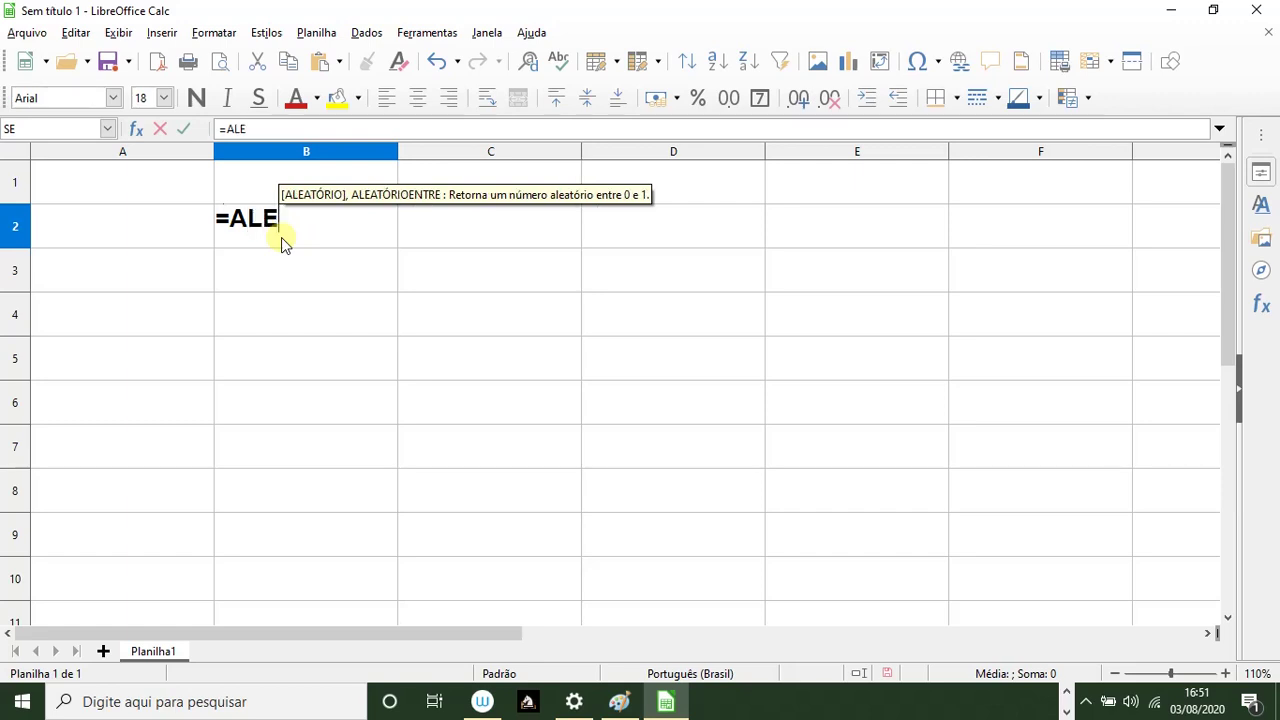
type("ATÓRIO")
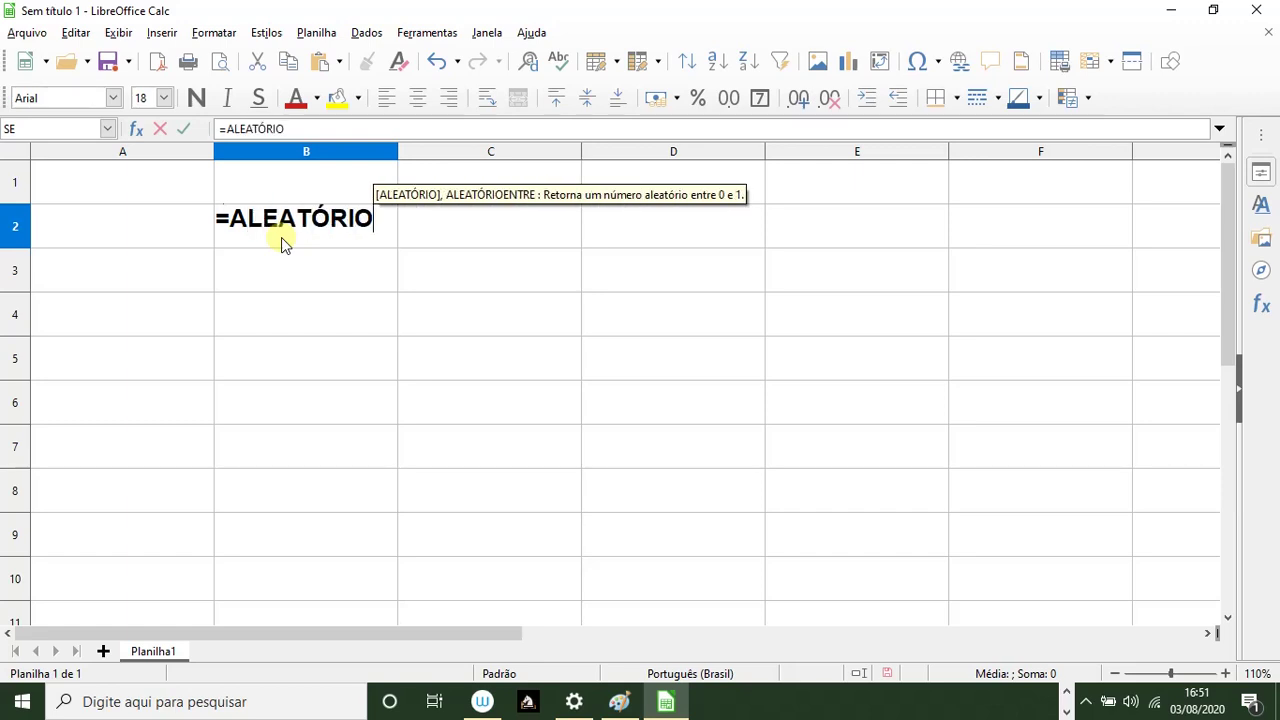
type("()")
key("Return")
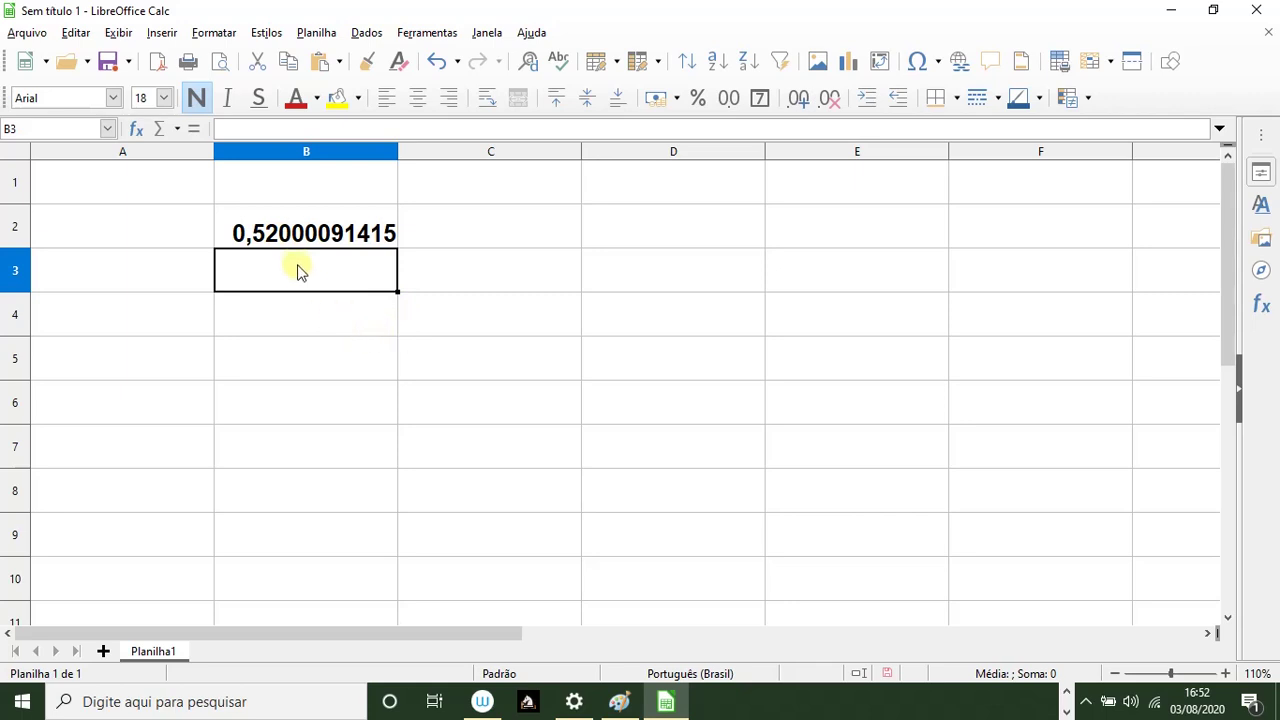
Fill the =ALEATÓRIO() formula from cell B2 down through B9
left_click(293, 243)
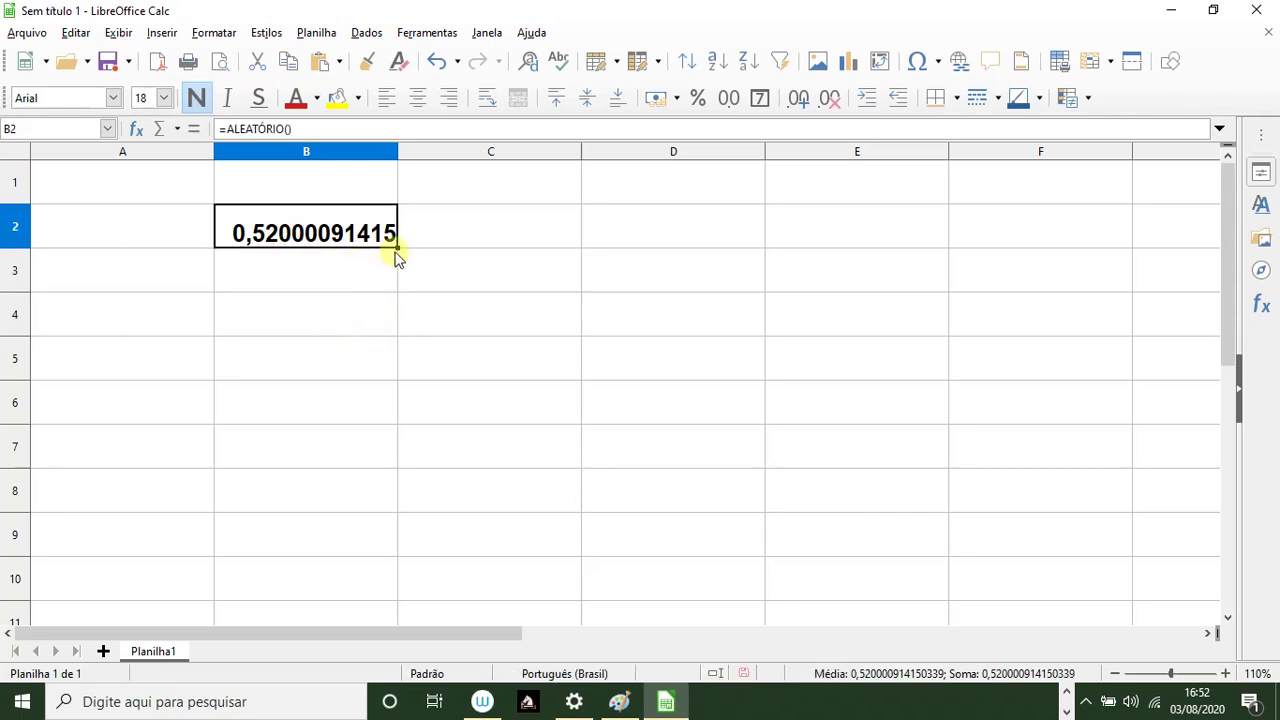
left_click_drag(395, 260, 374, 563)
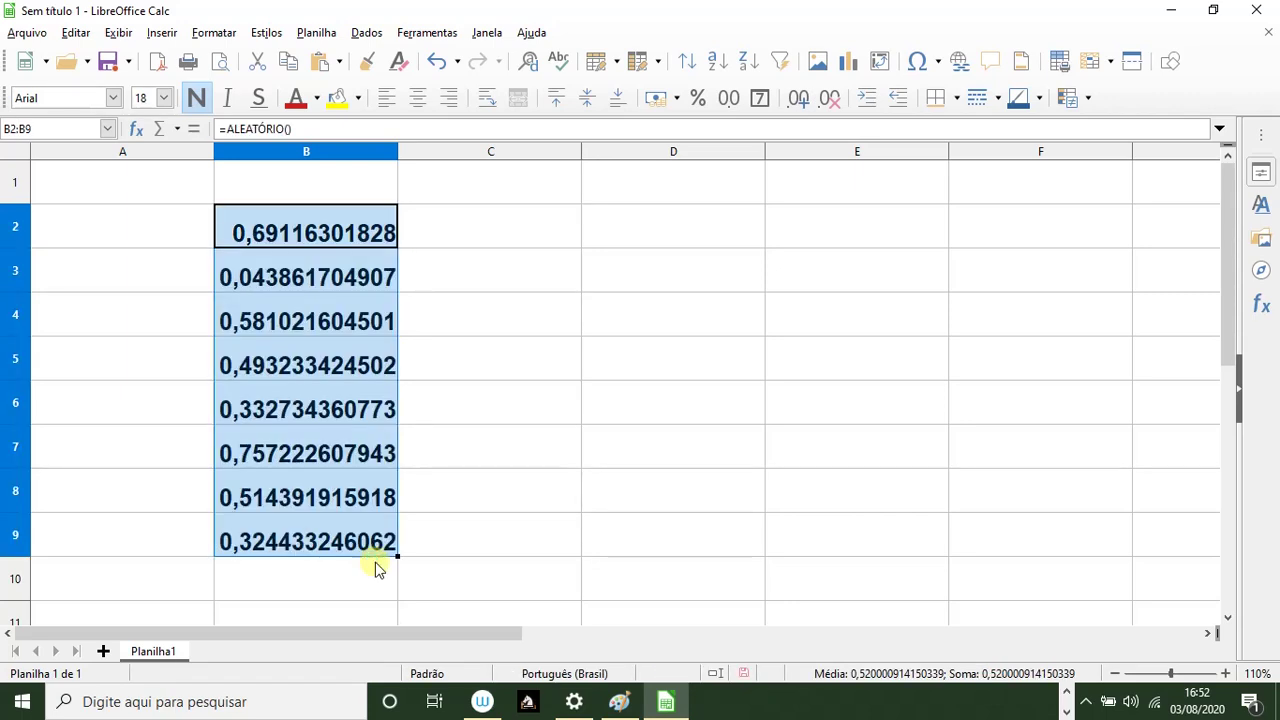
left_click(524, 412)
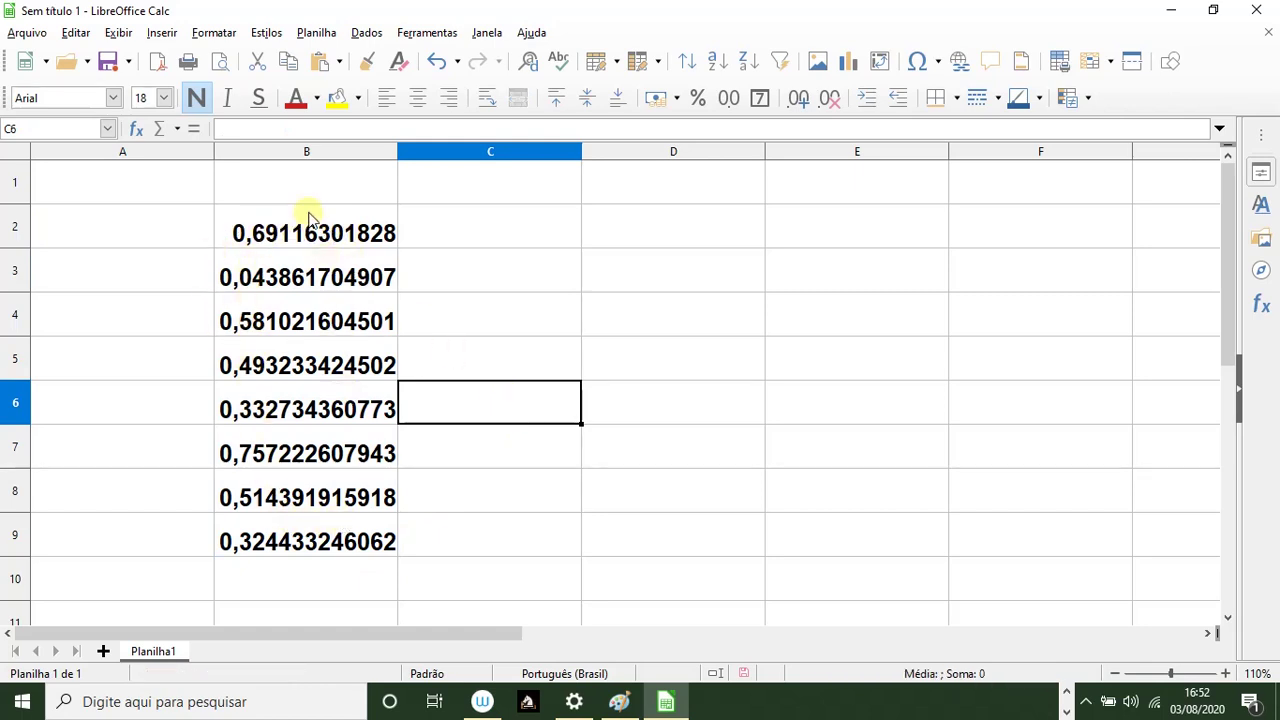
left_click(288, 217)
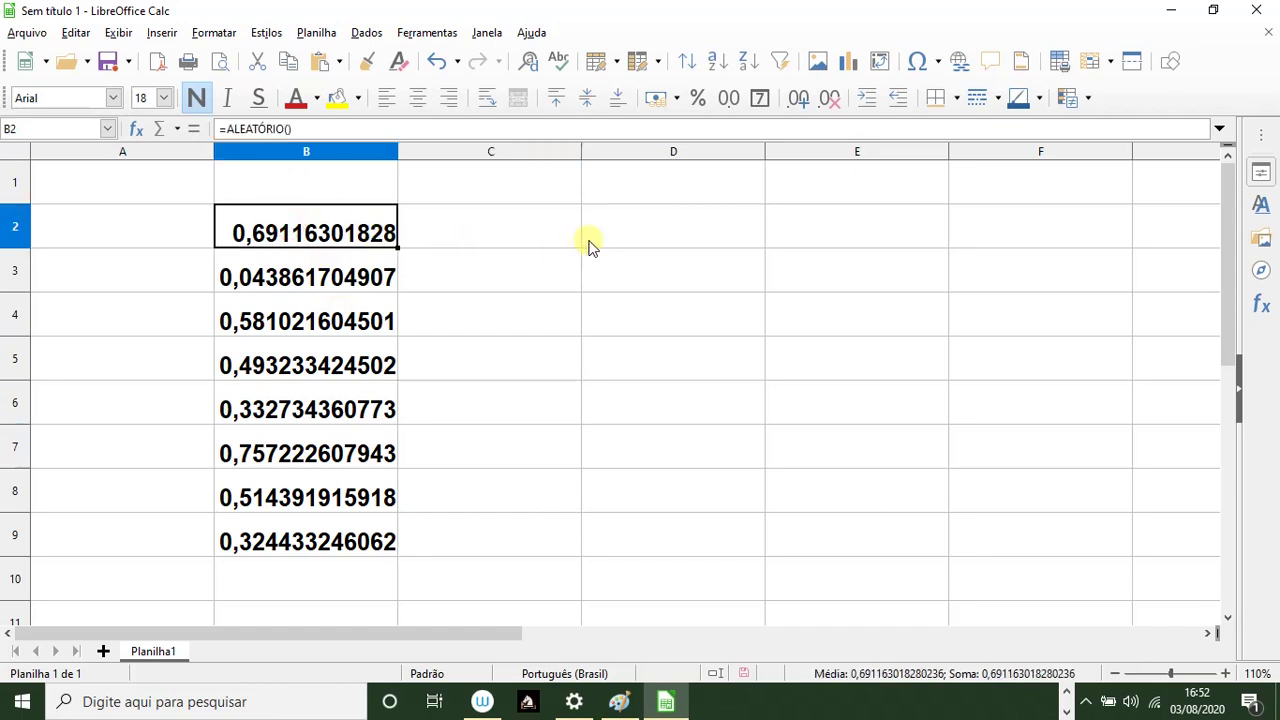
Try the formula =ALEÁTORIO(100) in cell D2, and clear the cell
left_click(589, 246)
type("=ALEA")
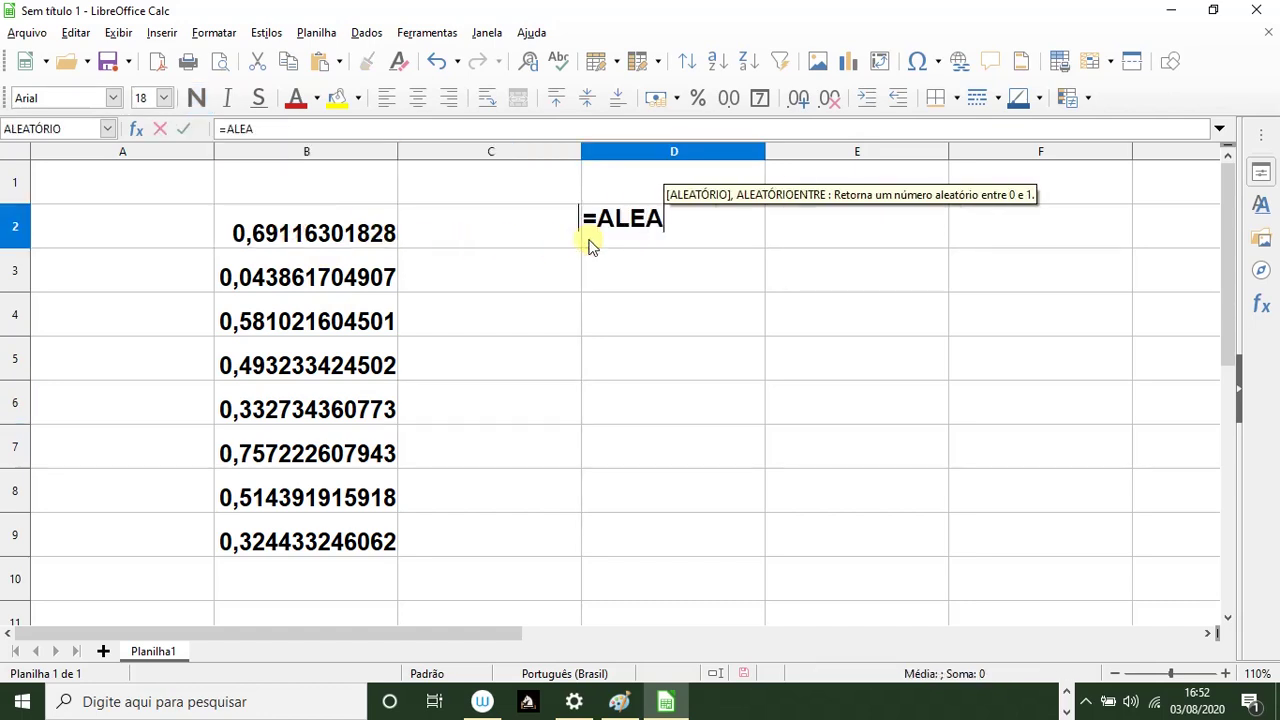
key("BackSpace")
type("Á")
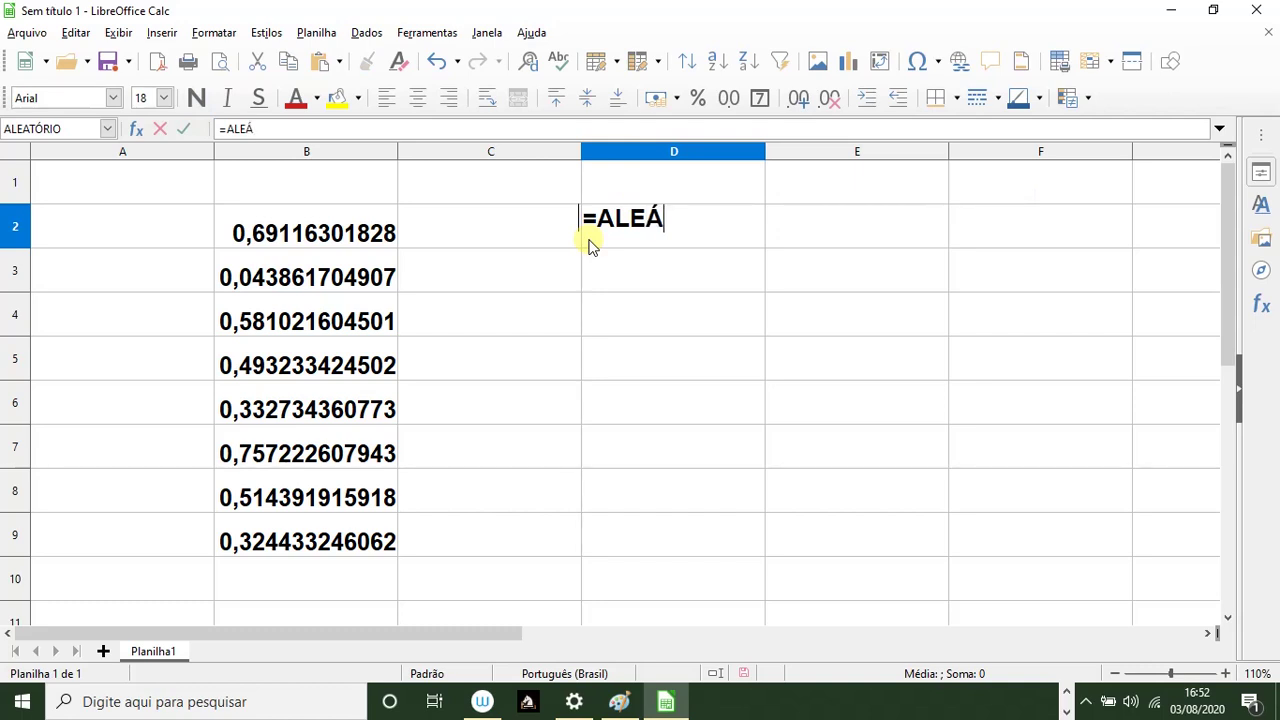
type("TORIO(10")
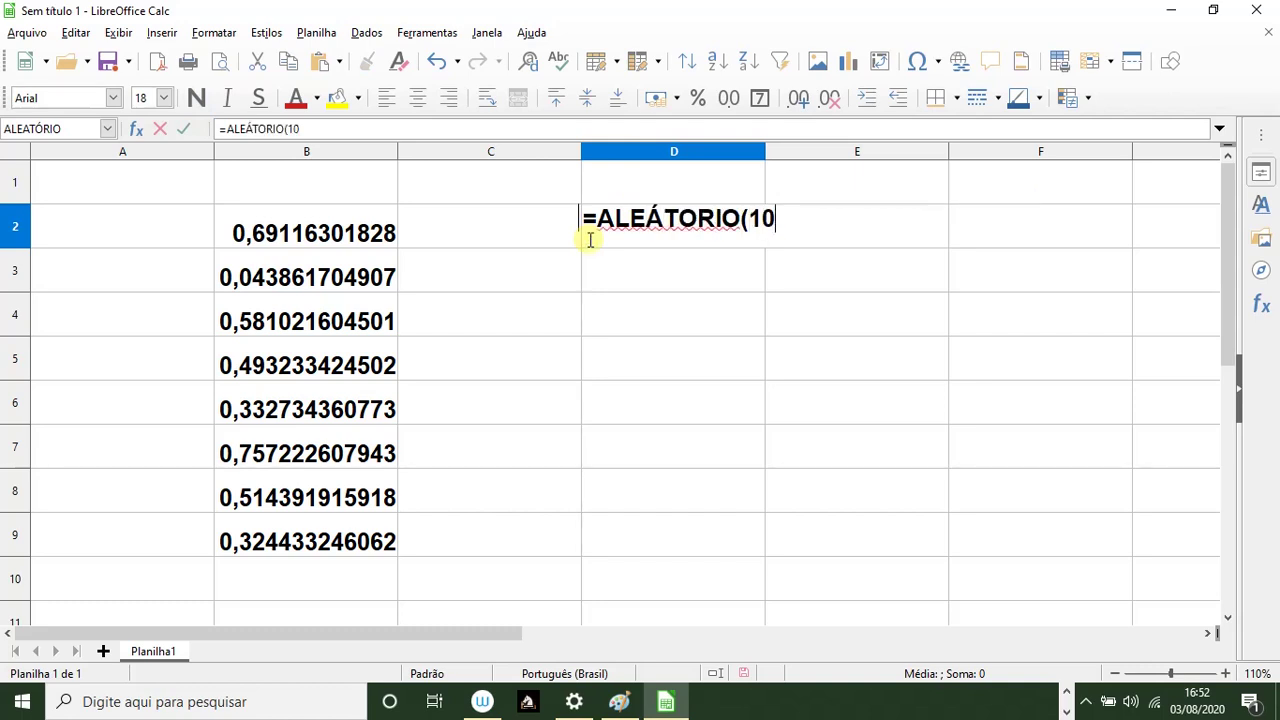
type("0)")
key("Return")
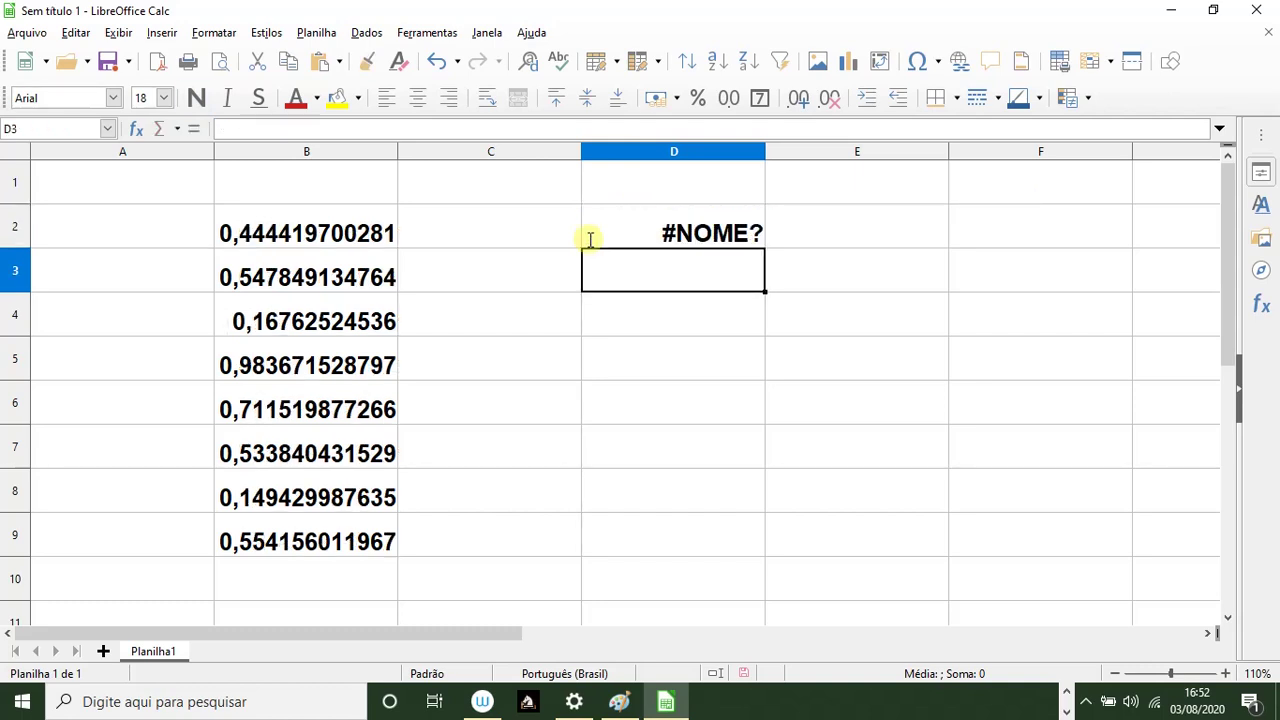
left_click(663, 225)
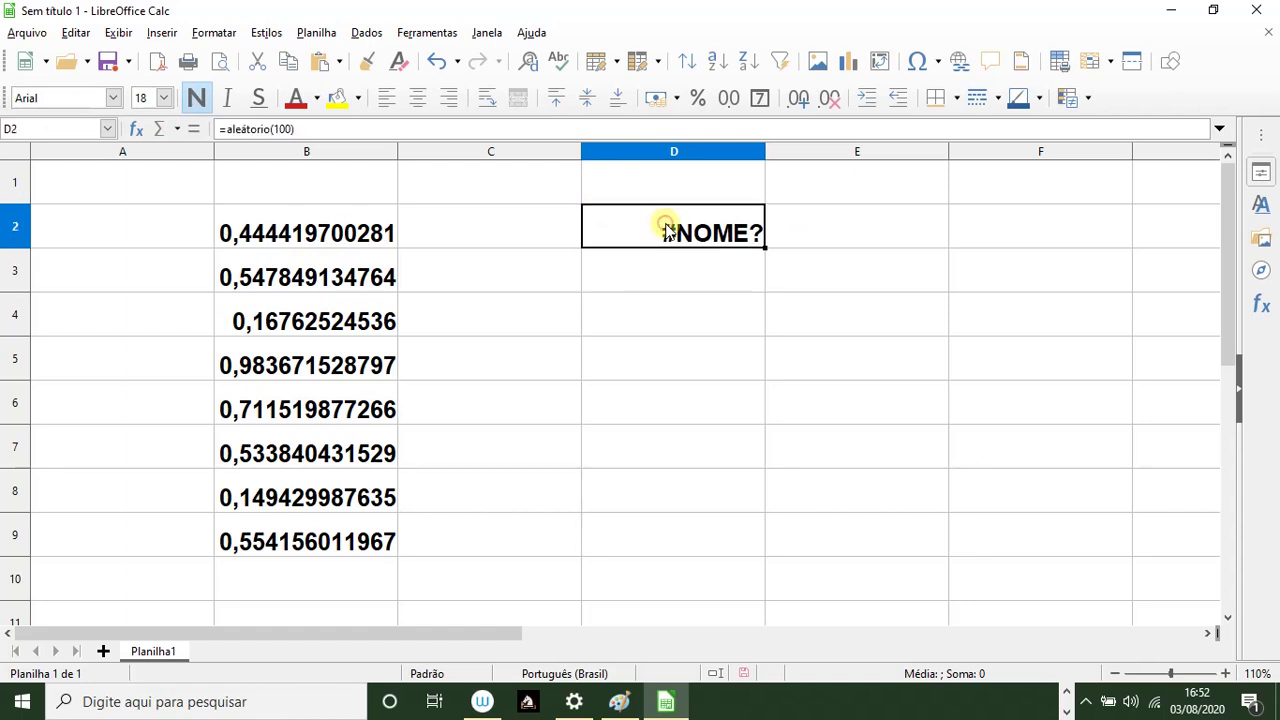
key("Delete")
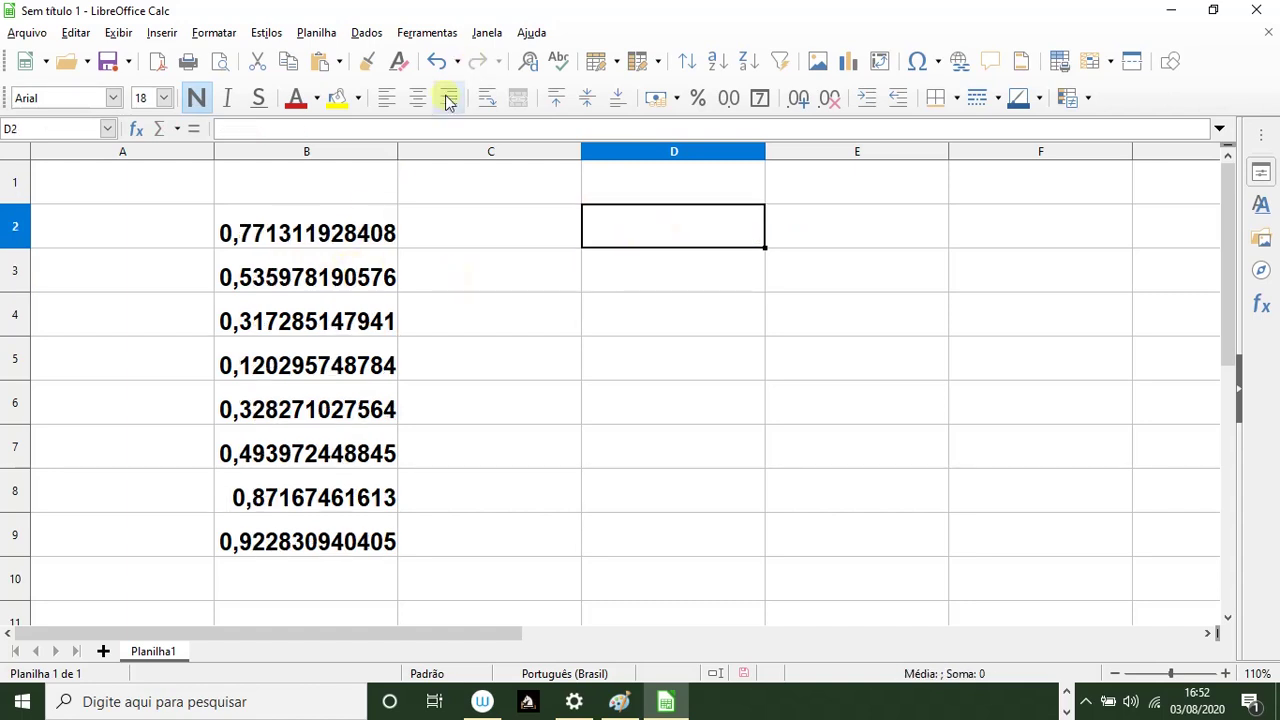
Delete the random number formulas from cells B2 to B9
left_click(285, 240)
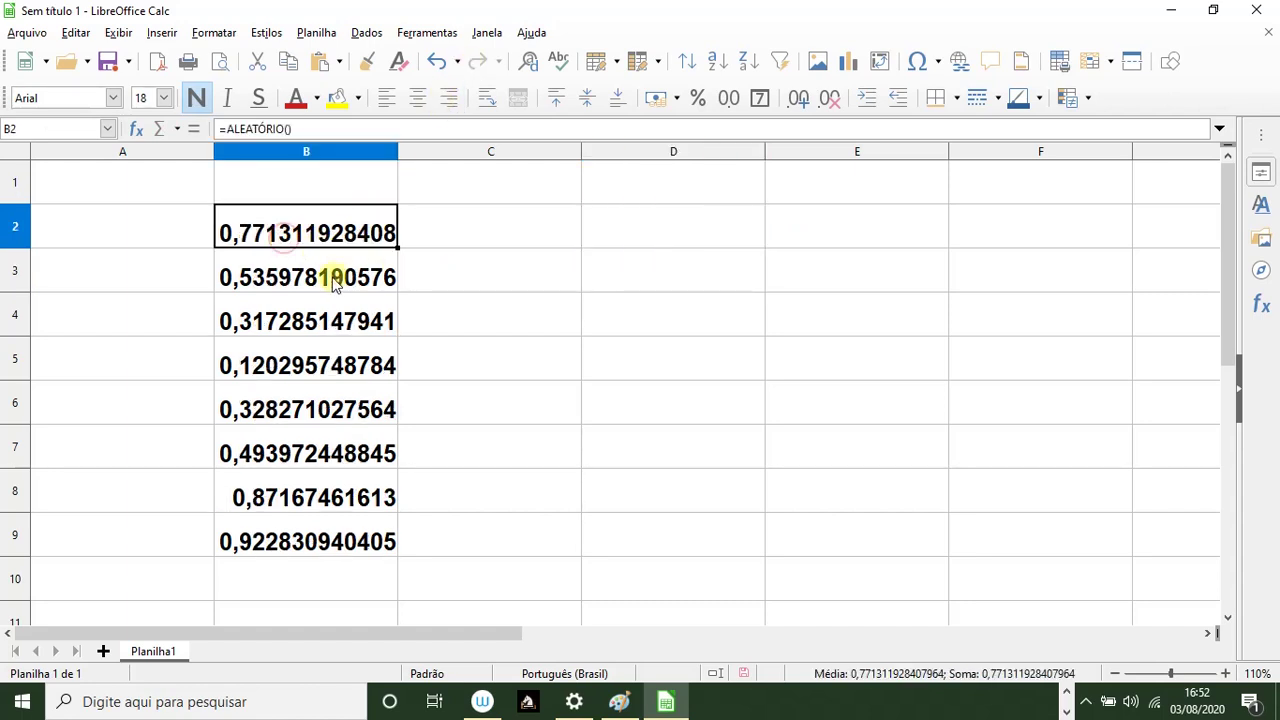
left_click_drag(331, 277, 334, 540)
left_click_drag(320, 232, 320, 545)
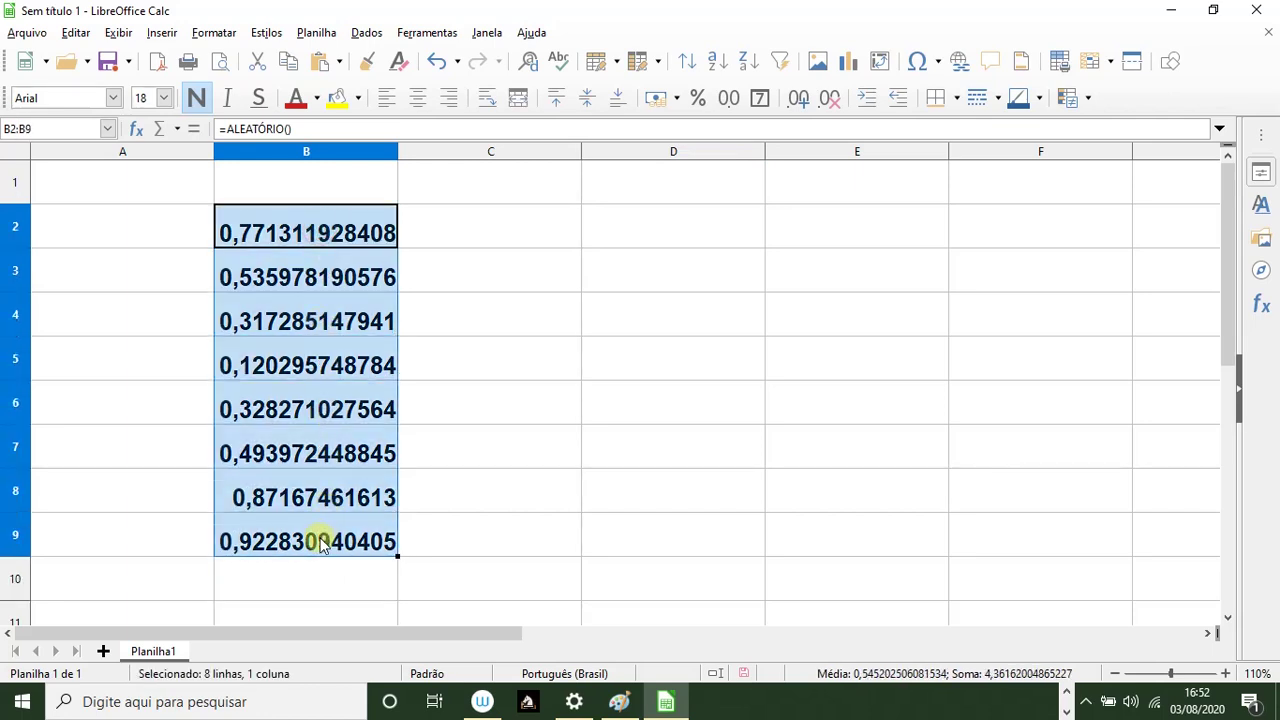
key("Delete")
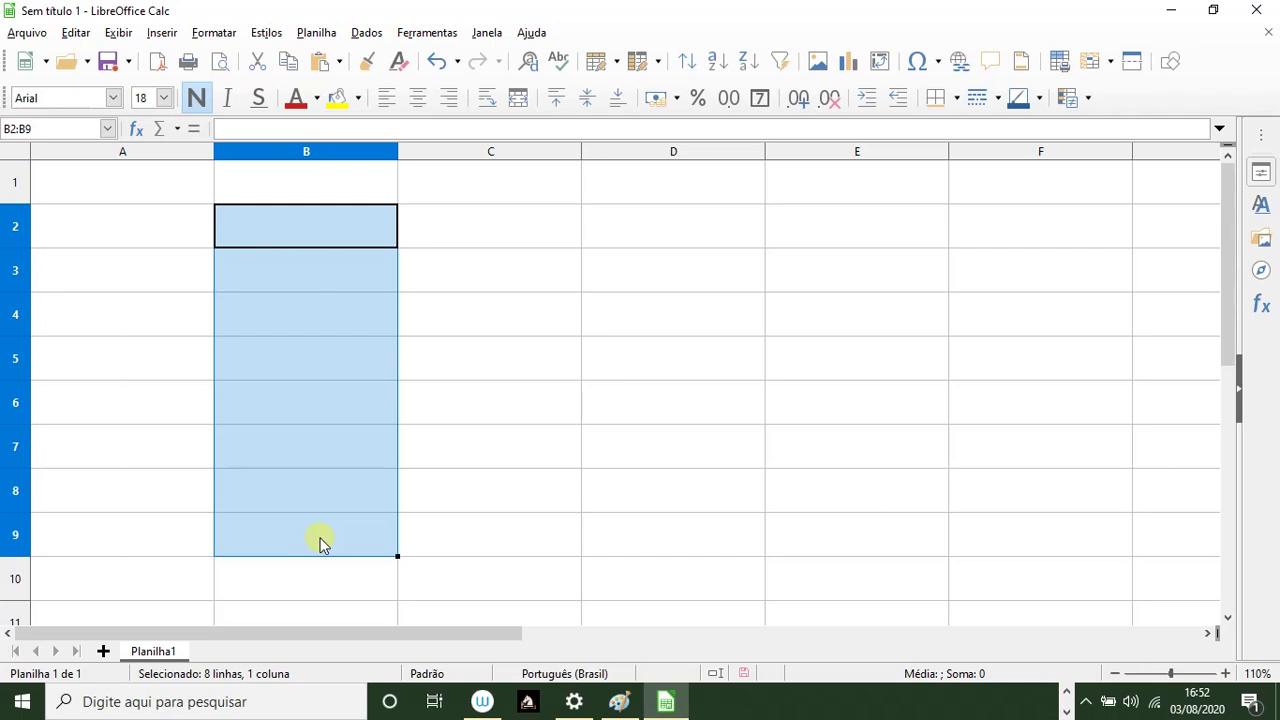
Enter the formula =ALEATÓRIO() * 10 in cell B2
type("=ALE")
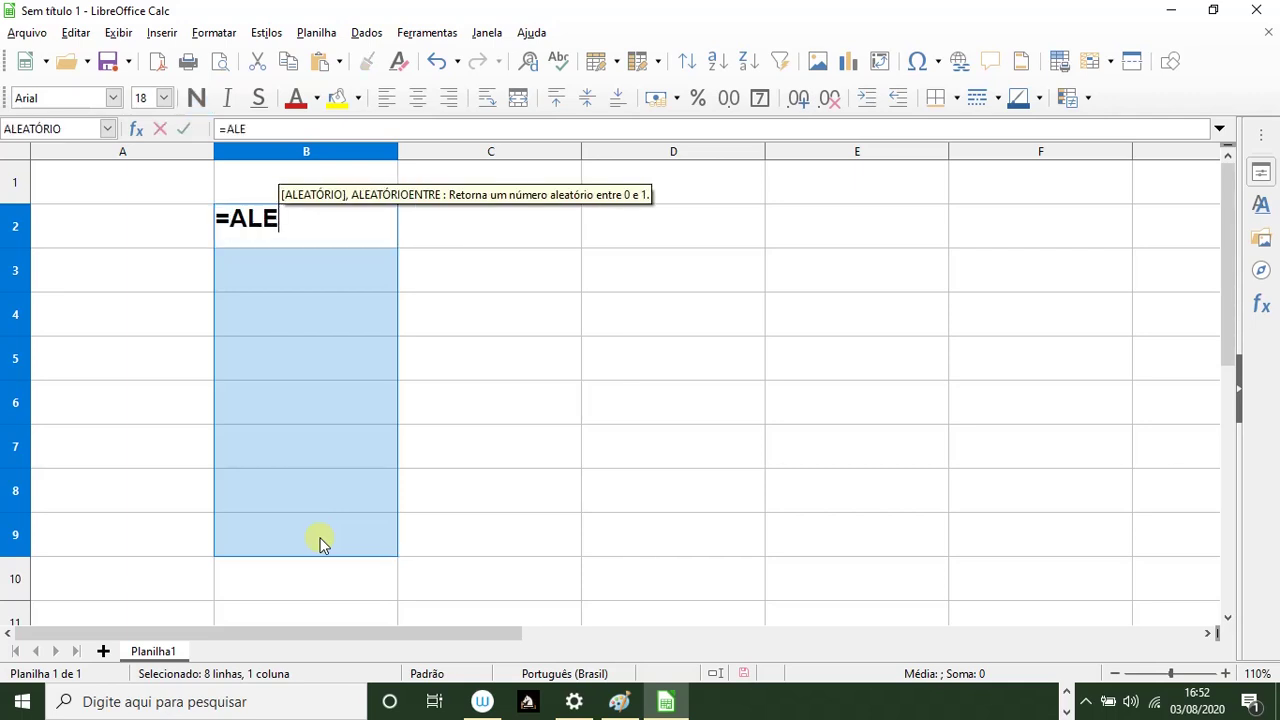
type("A")
key("BackSpace")
type("ATÓRIO")
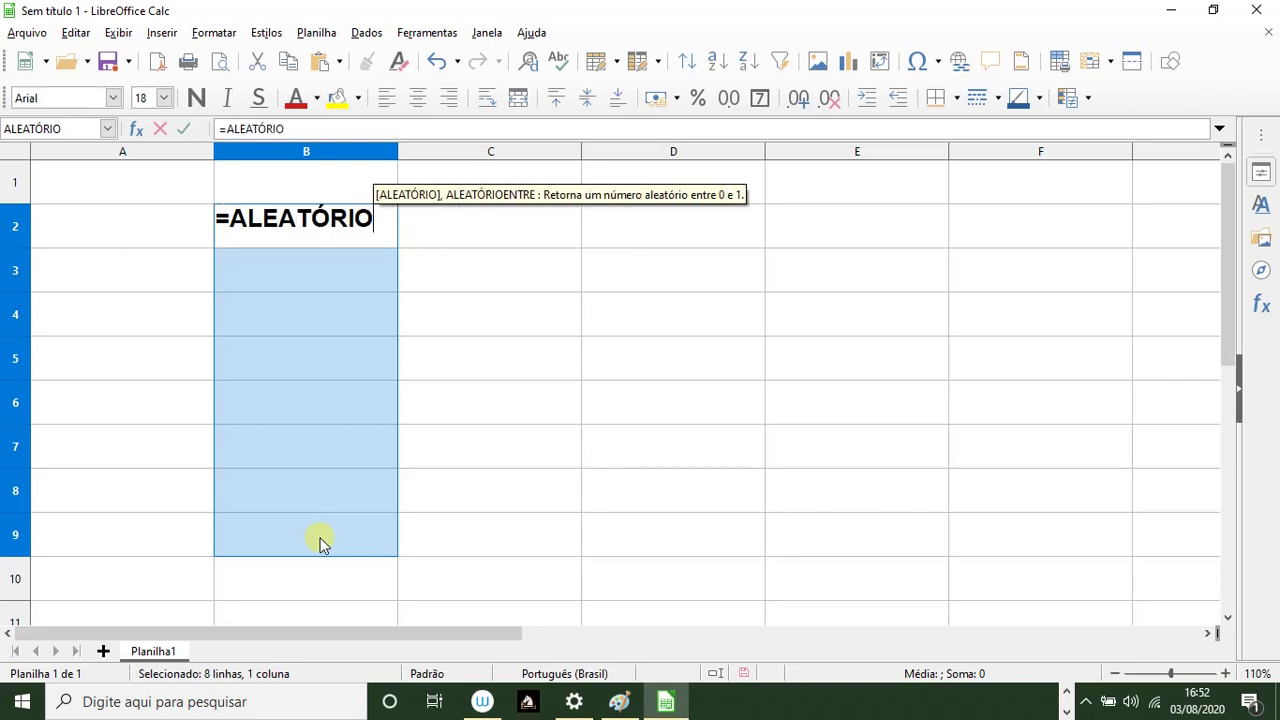
type("() * 10")
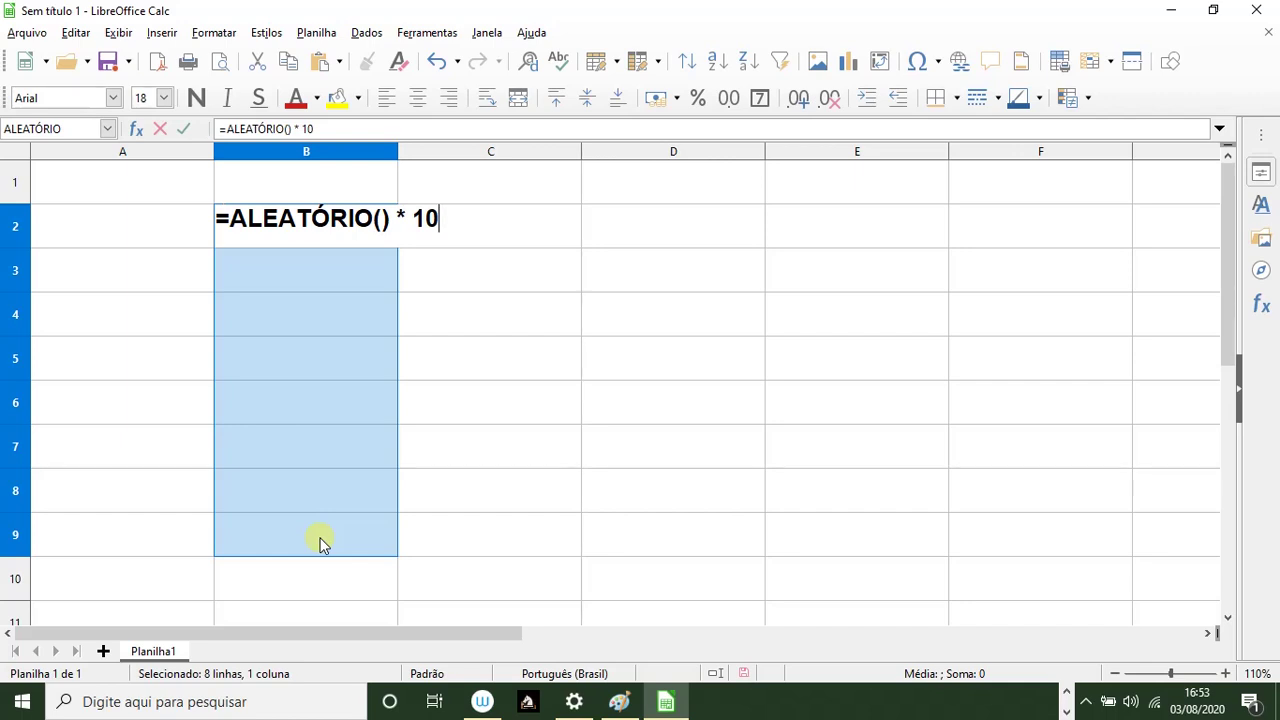
key("Return")
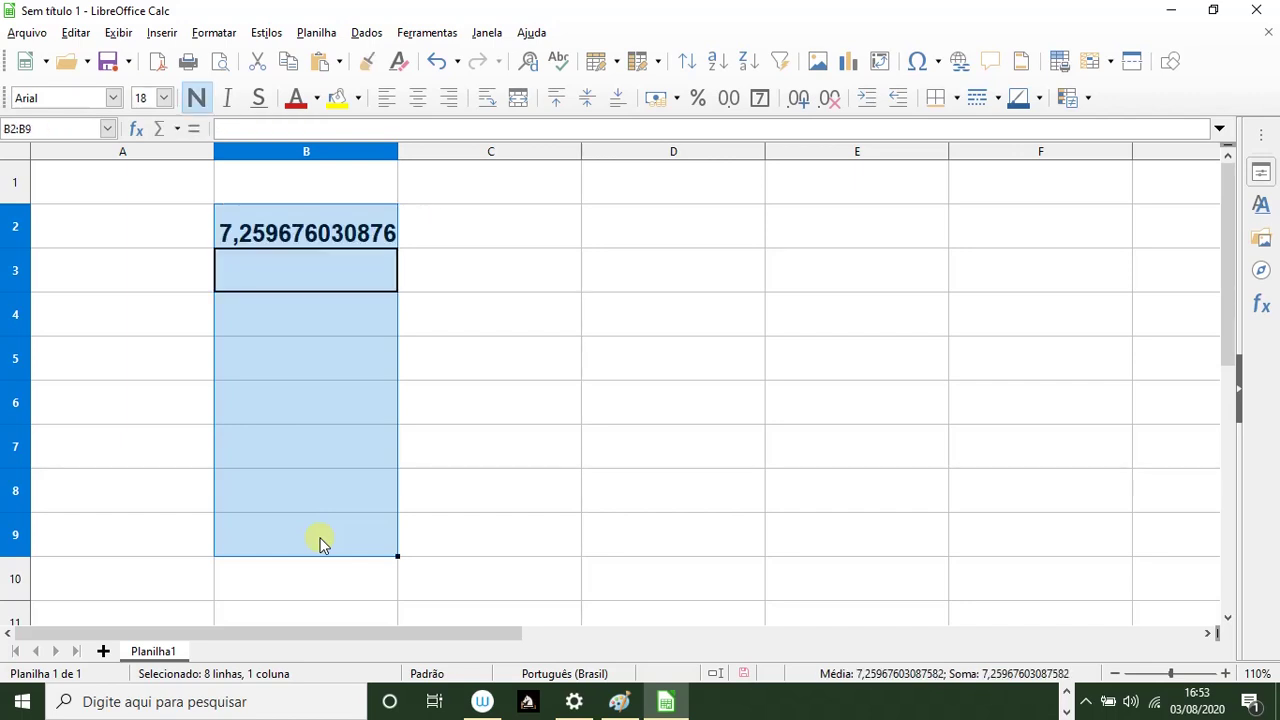
Fill the =ALEATÓRIO() * 10 formula from cell B2 down through B10
left_click(278, 222)
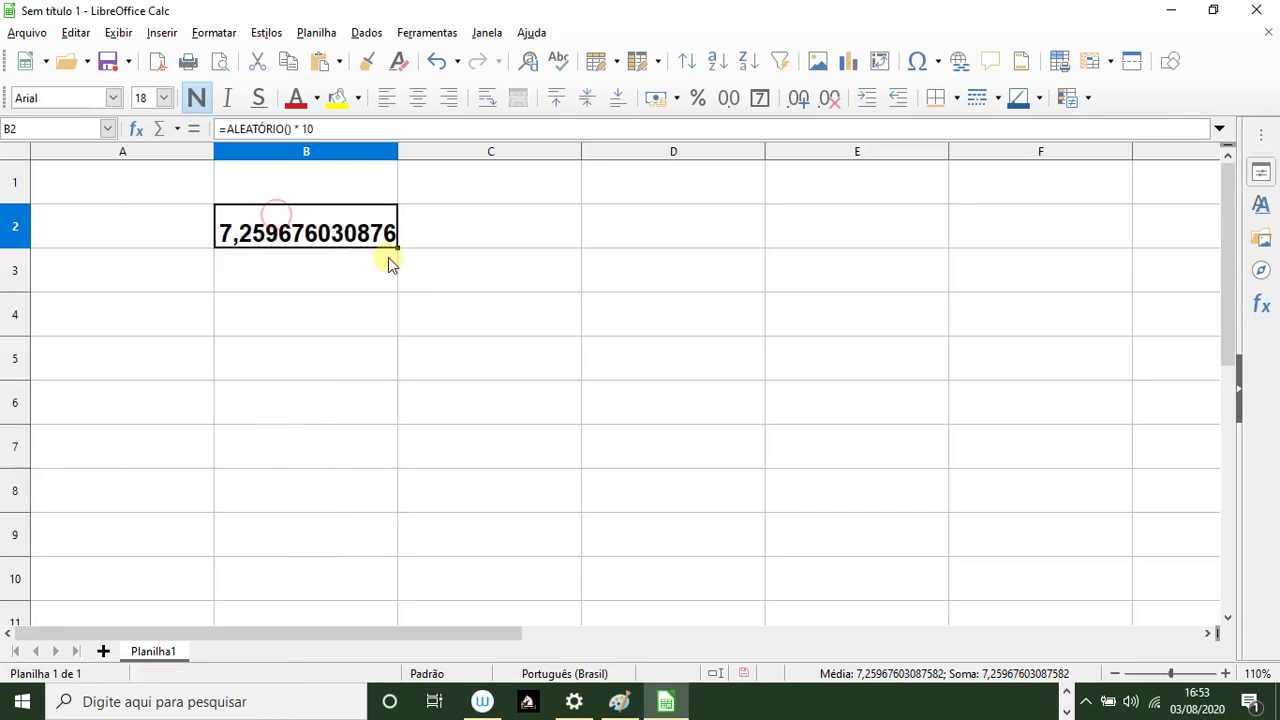
left_click_drag(400, 247, 400, 592)
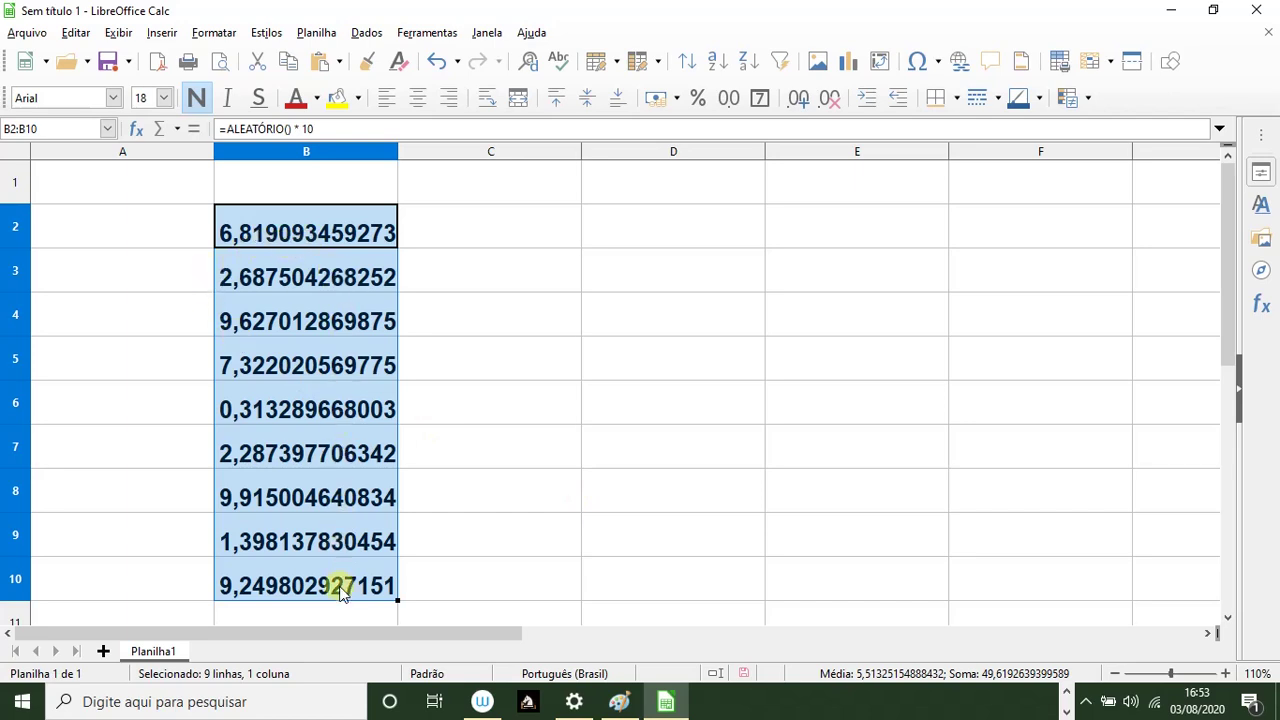
left_click(486, 302)
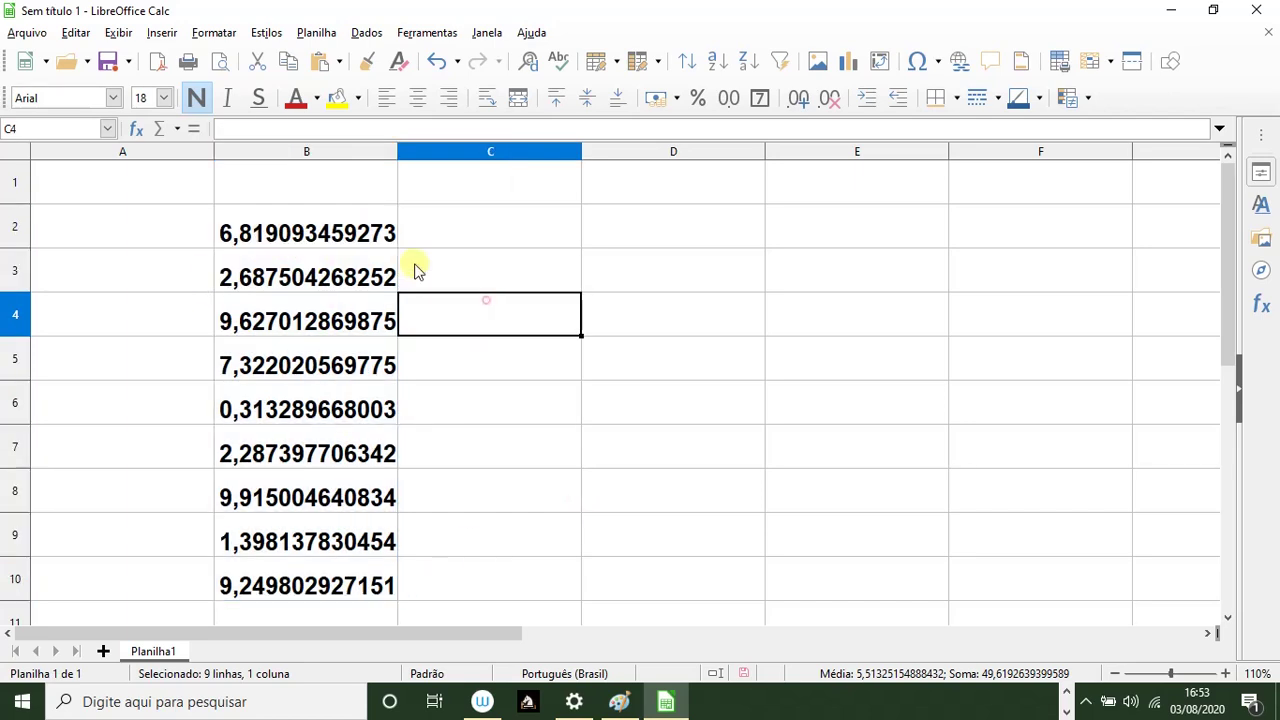
Clear the multiplied random number formulas from cells B2 to B10
left_click(306, 222)
left_click_drag(306, 222, 310, 585)
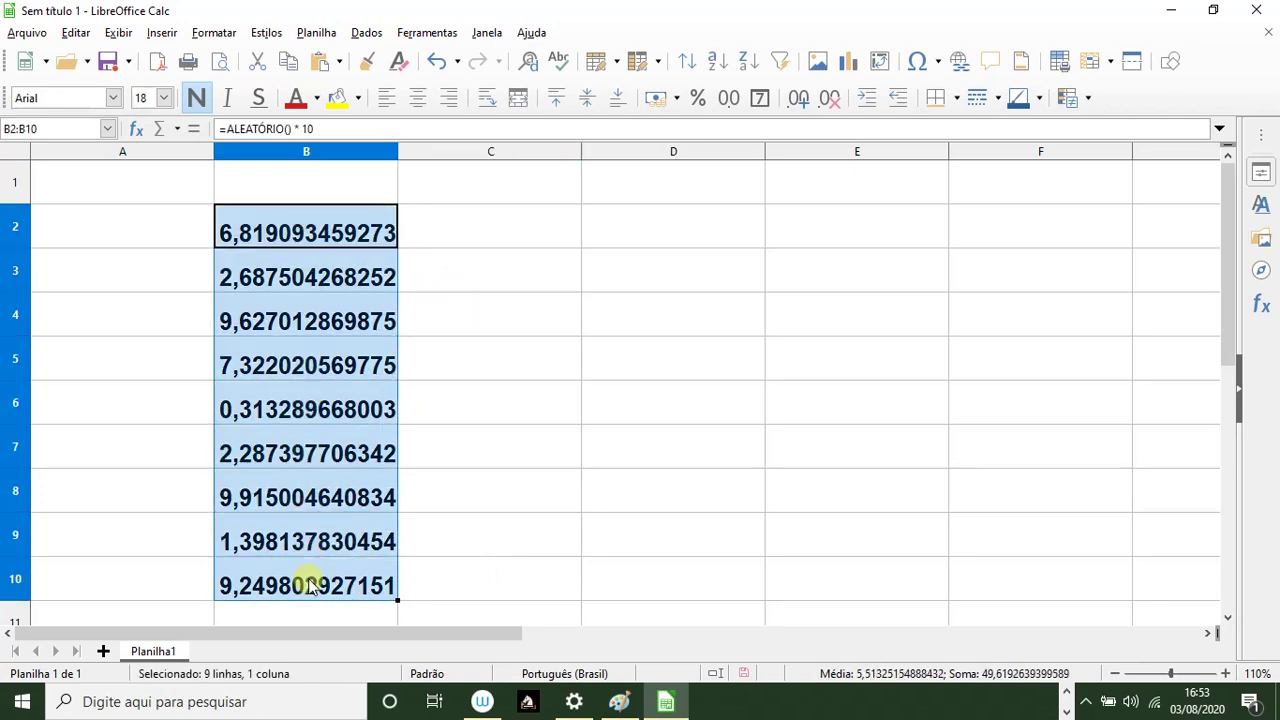
key("Delete")
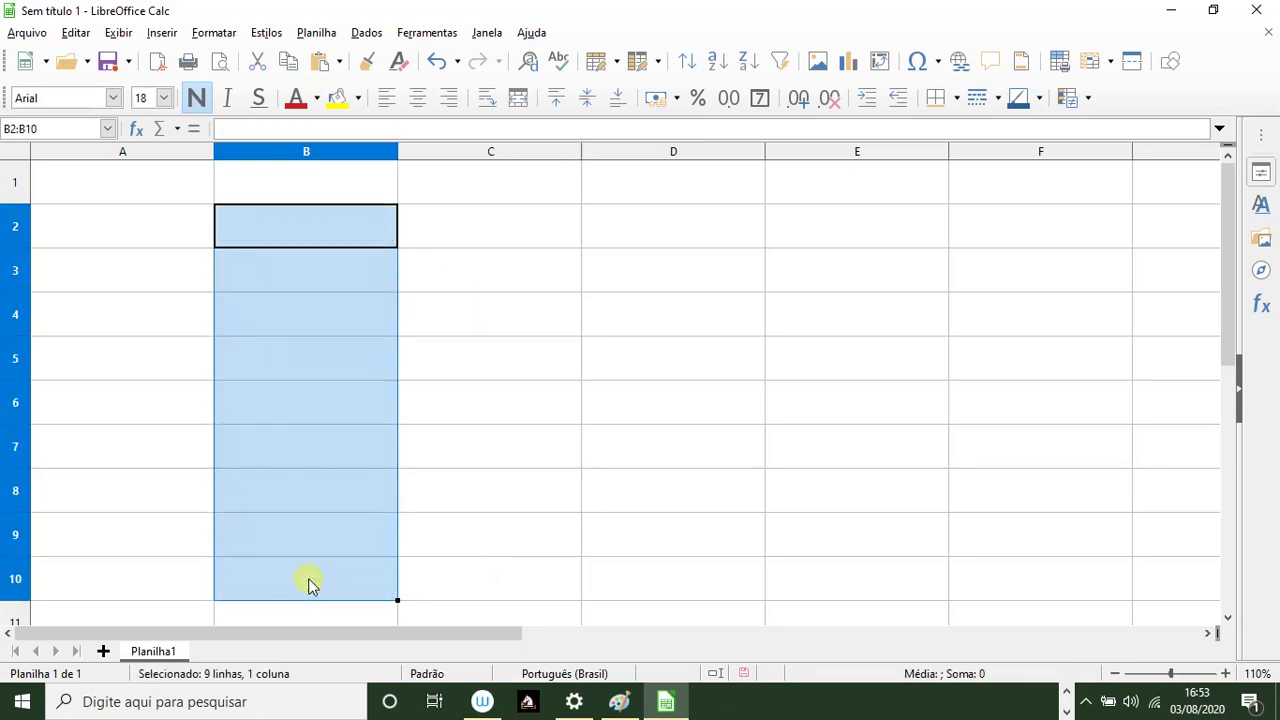
Try to enter the formula =INT(ALEÁTORIO())*100 in cell B2
type("INT(A")
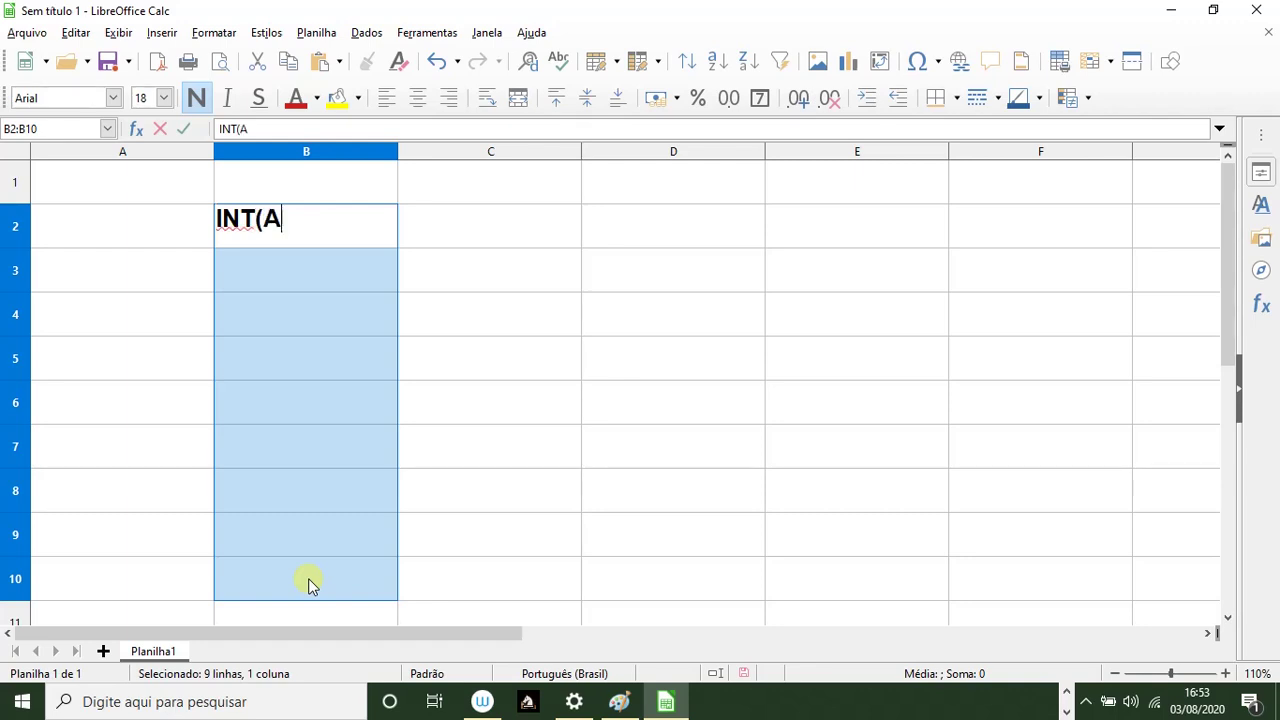
type("LEÁTORIO())*")
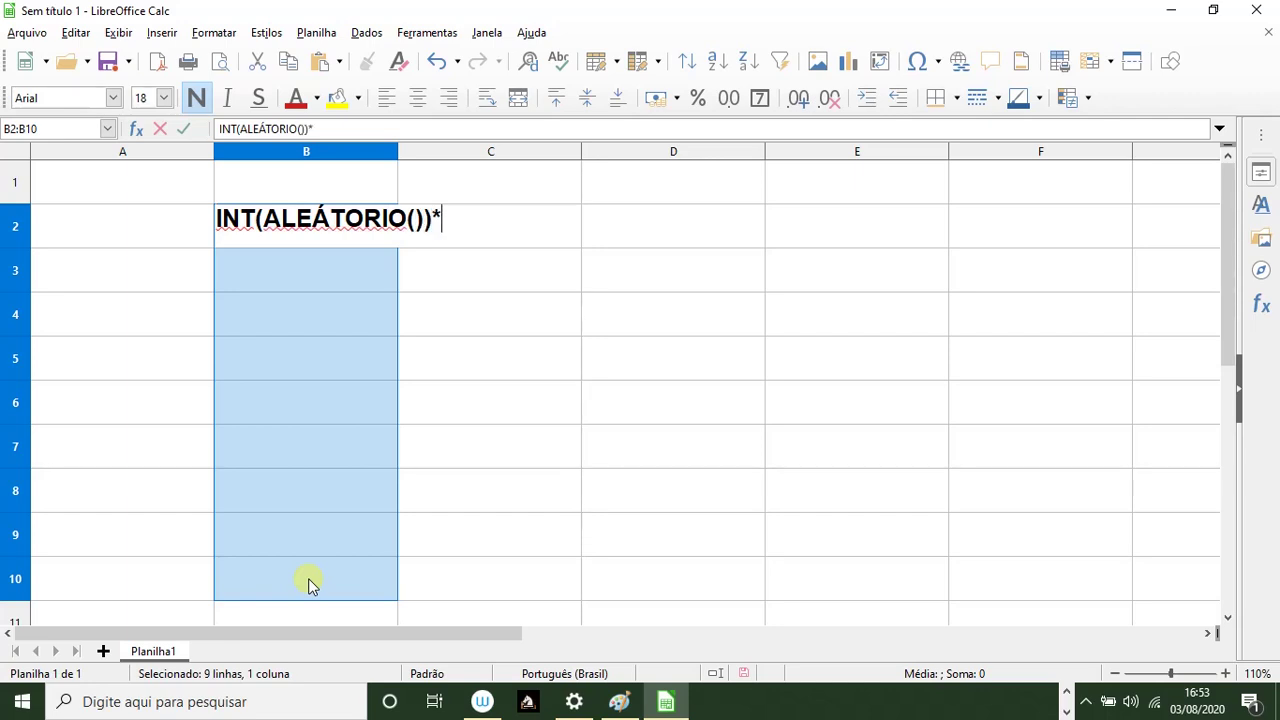
type("100")
key("Return")
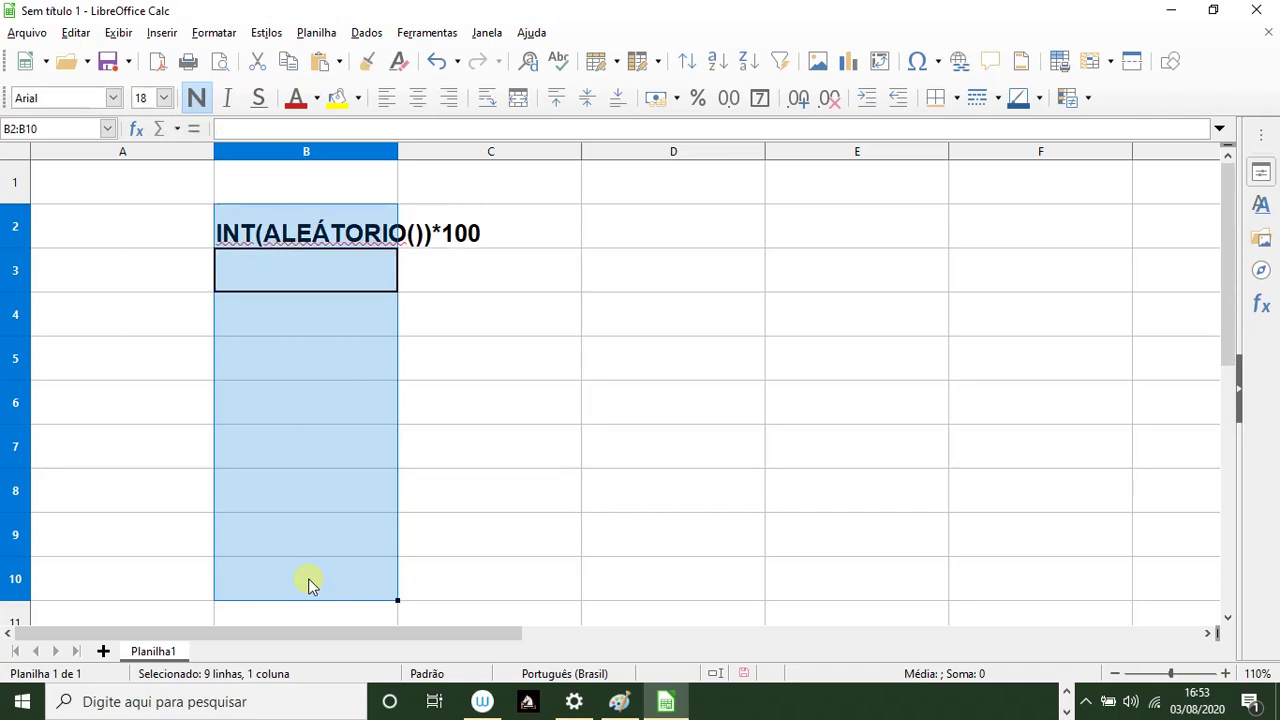
double_click(221, 238)
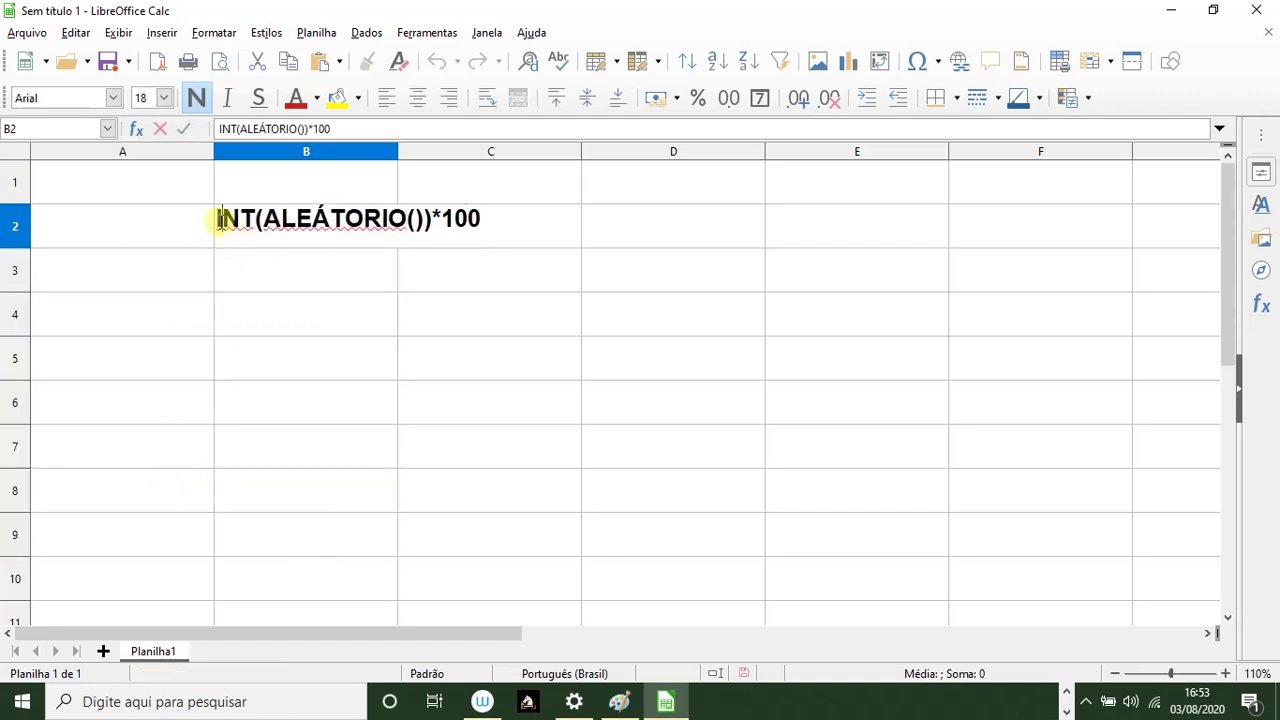
left_click(218, 222)
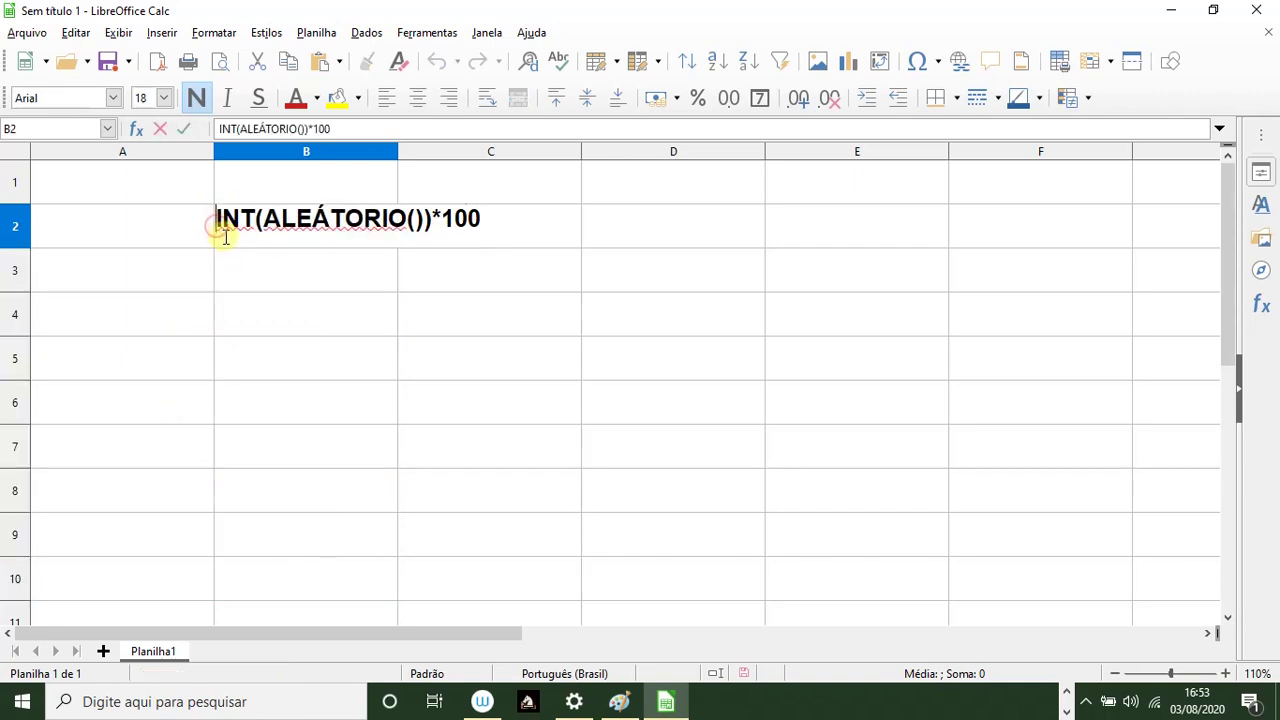
type("=")
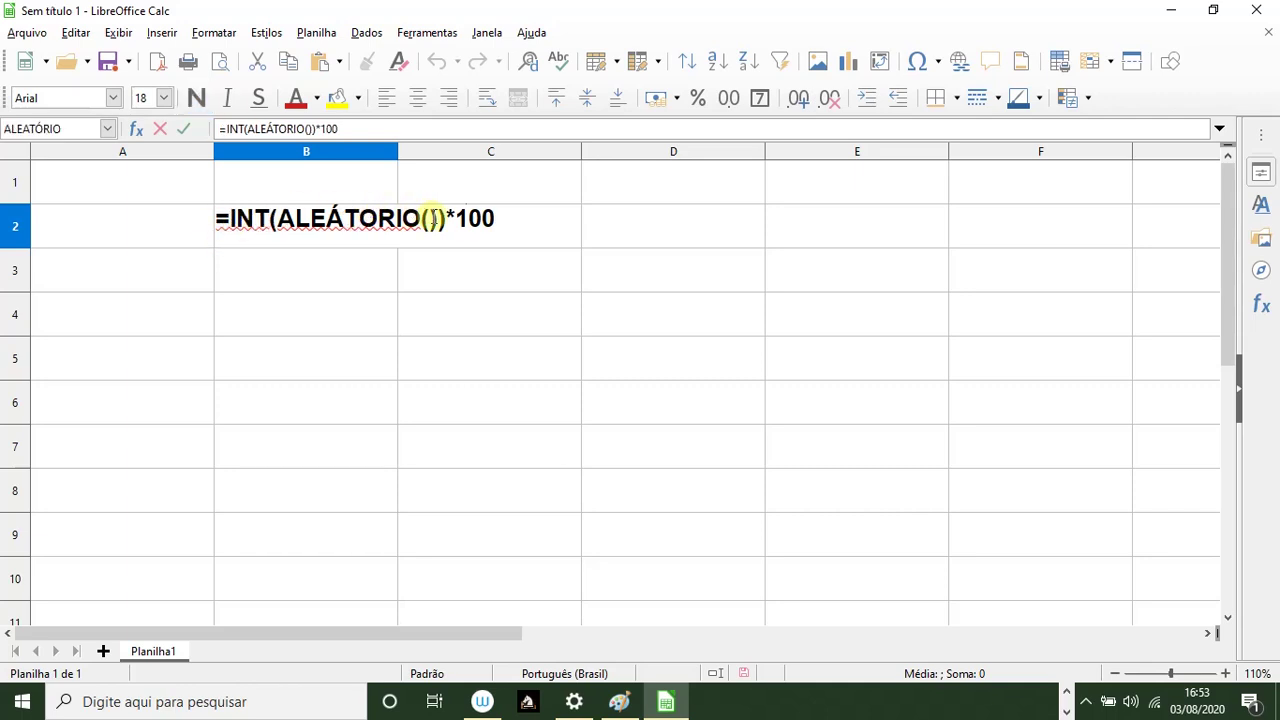
key("Return")
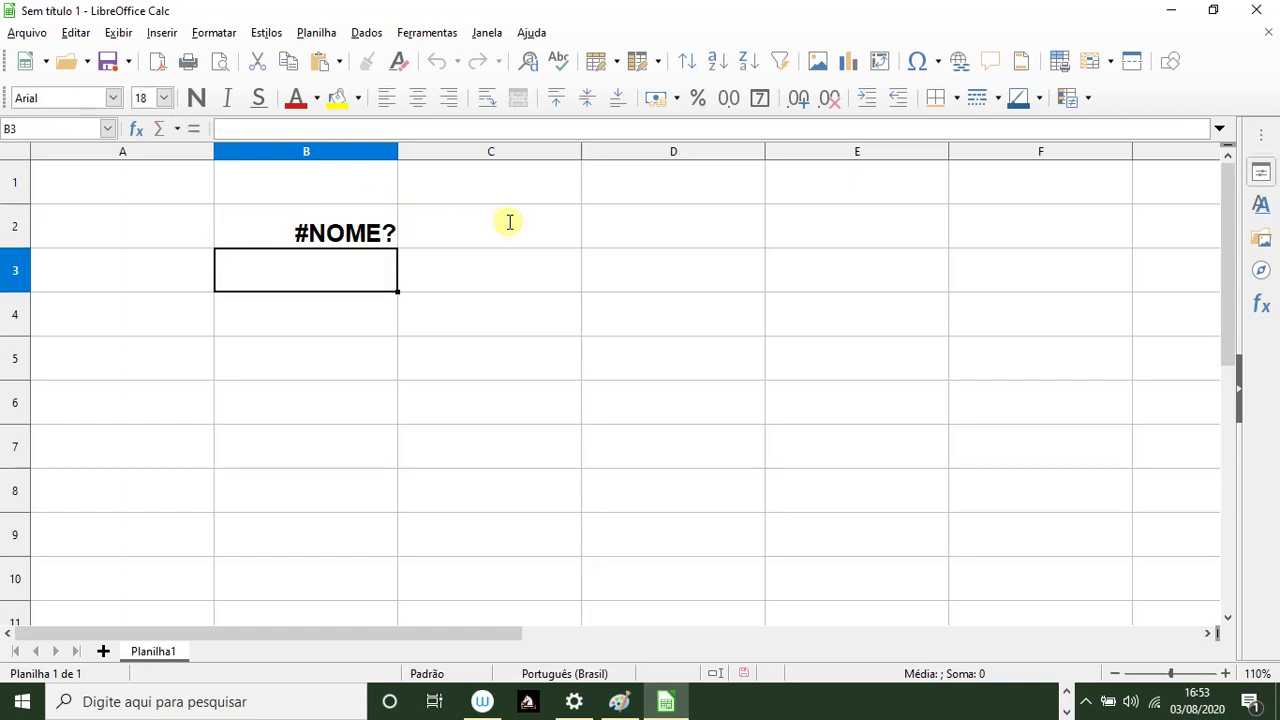
Replace the erroneous formula in cell B2 with =INT(ALEATÓRIO()*100)
left_click(276, 220)
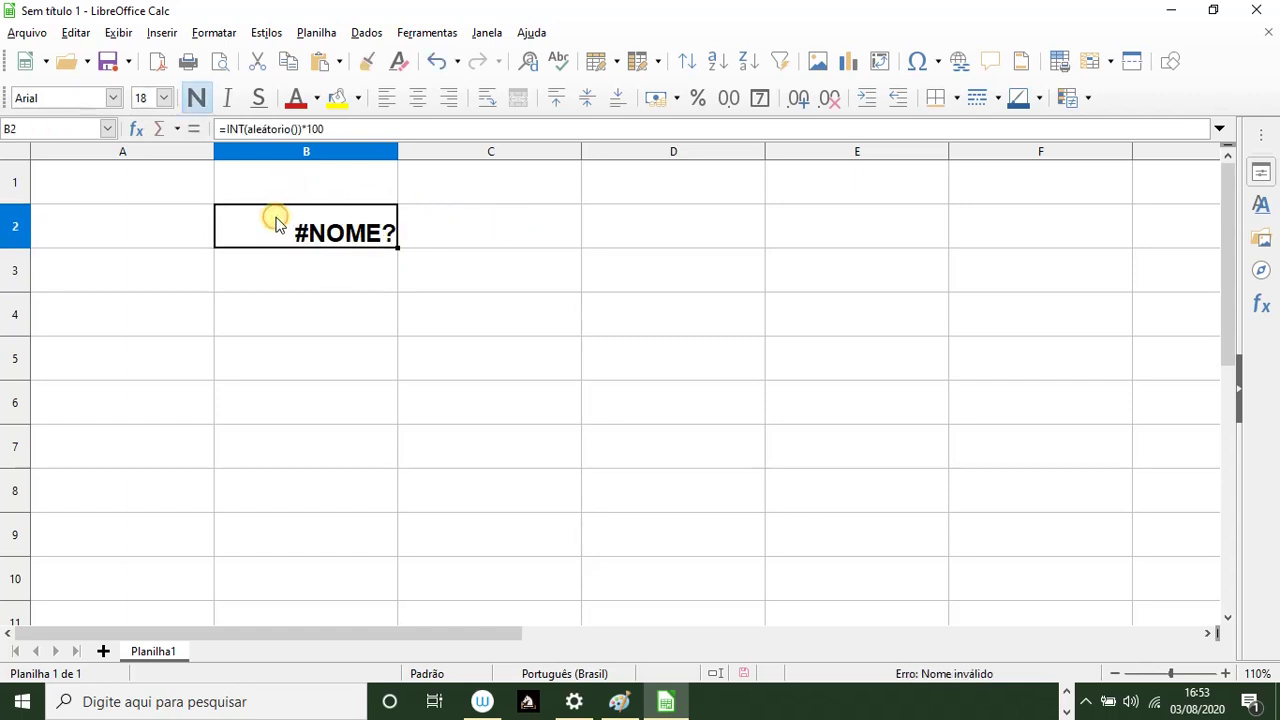
key("Delete")
type("=INT(")
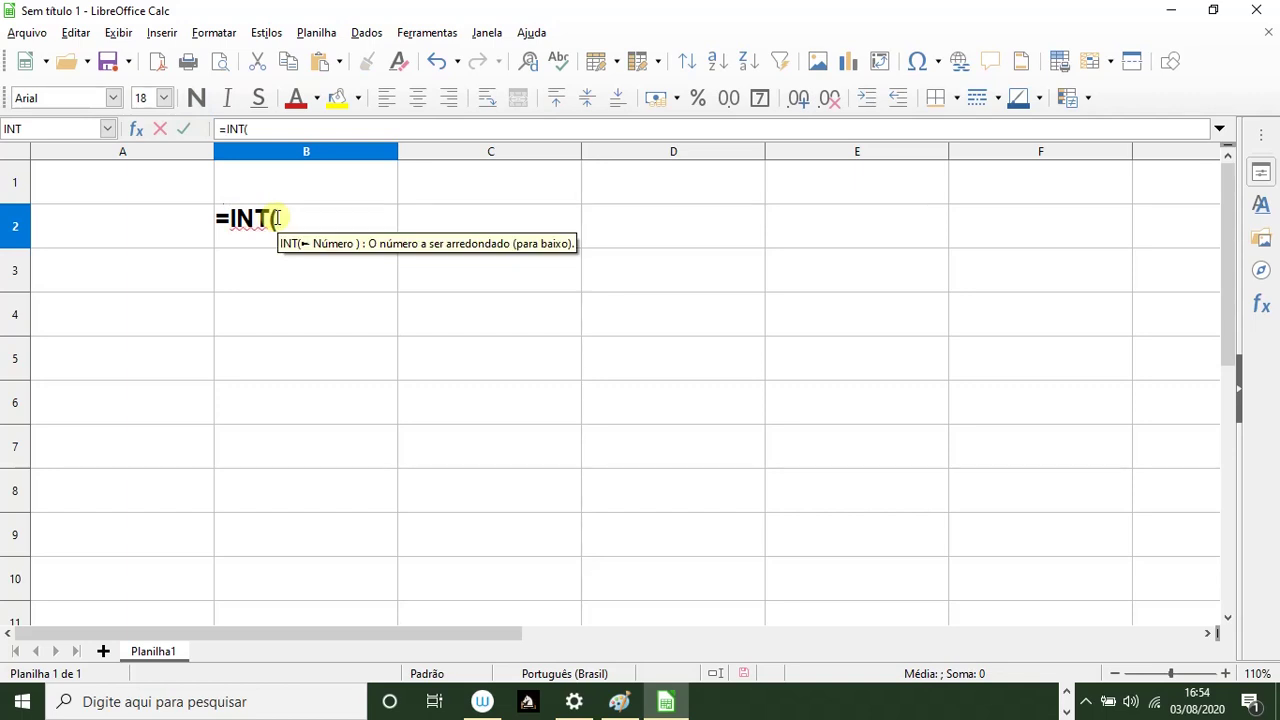
type("ALEA")
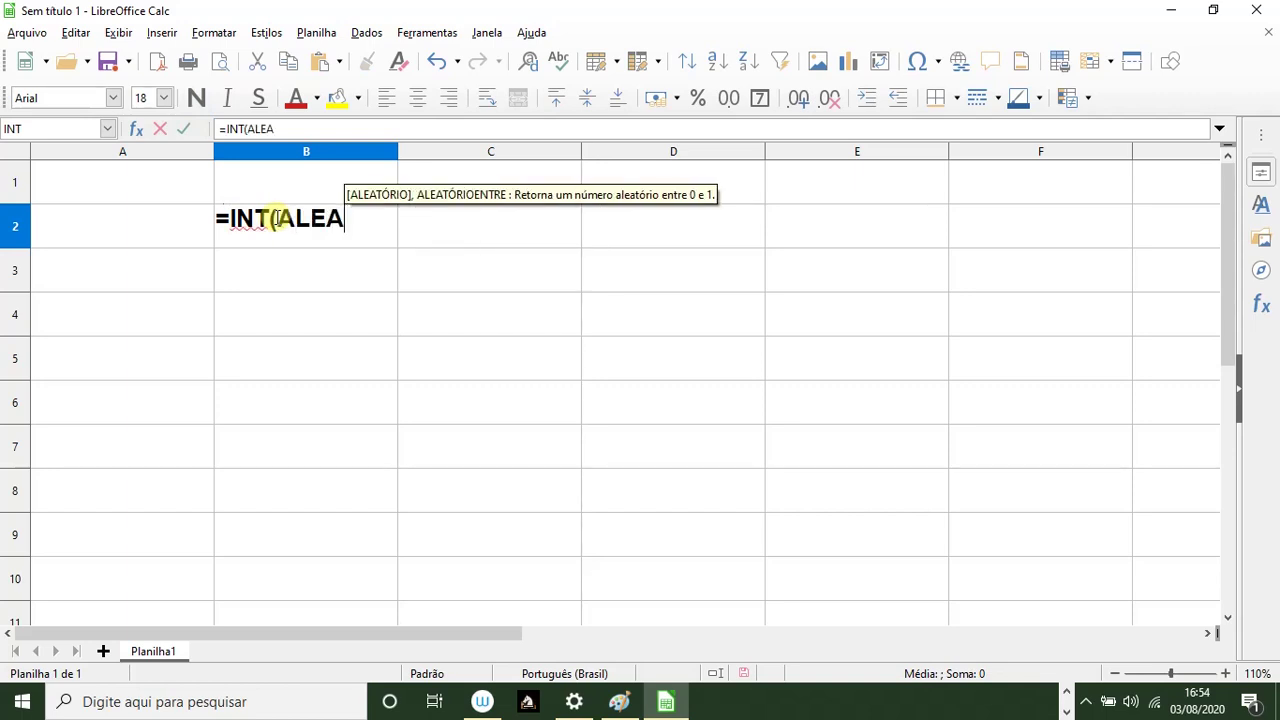
type("TÓRIO(")
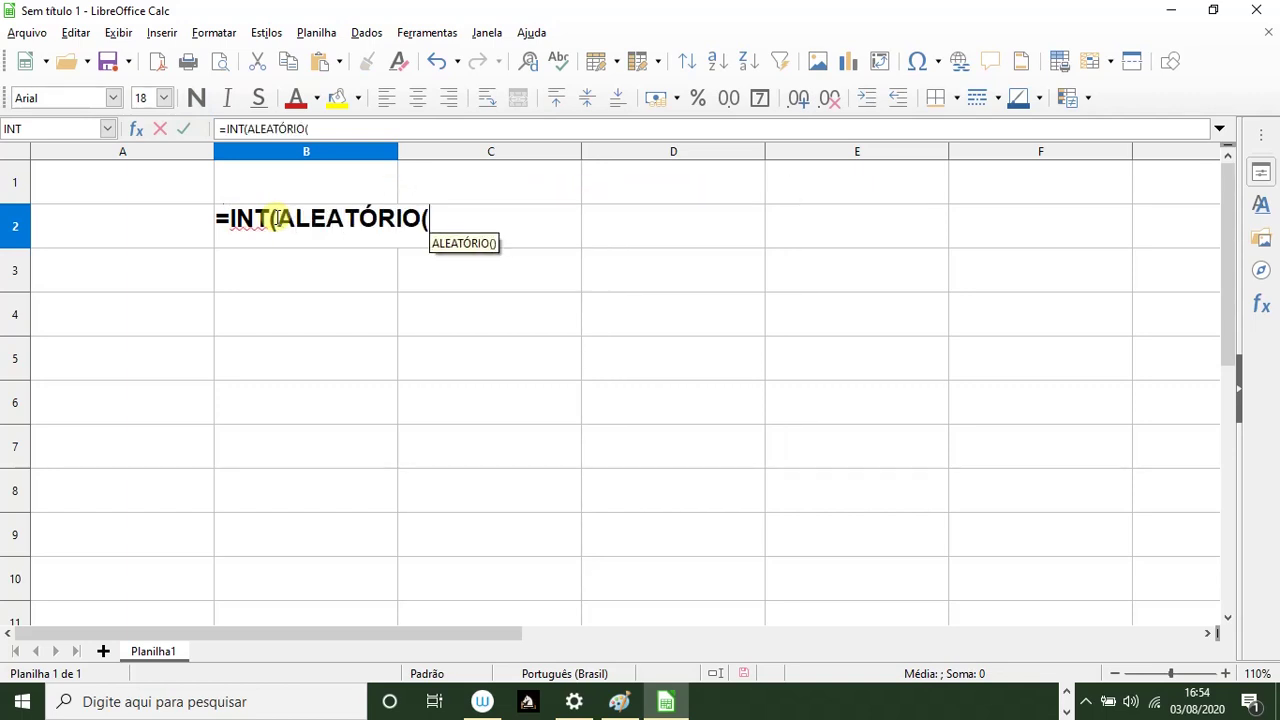
type(")")
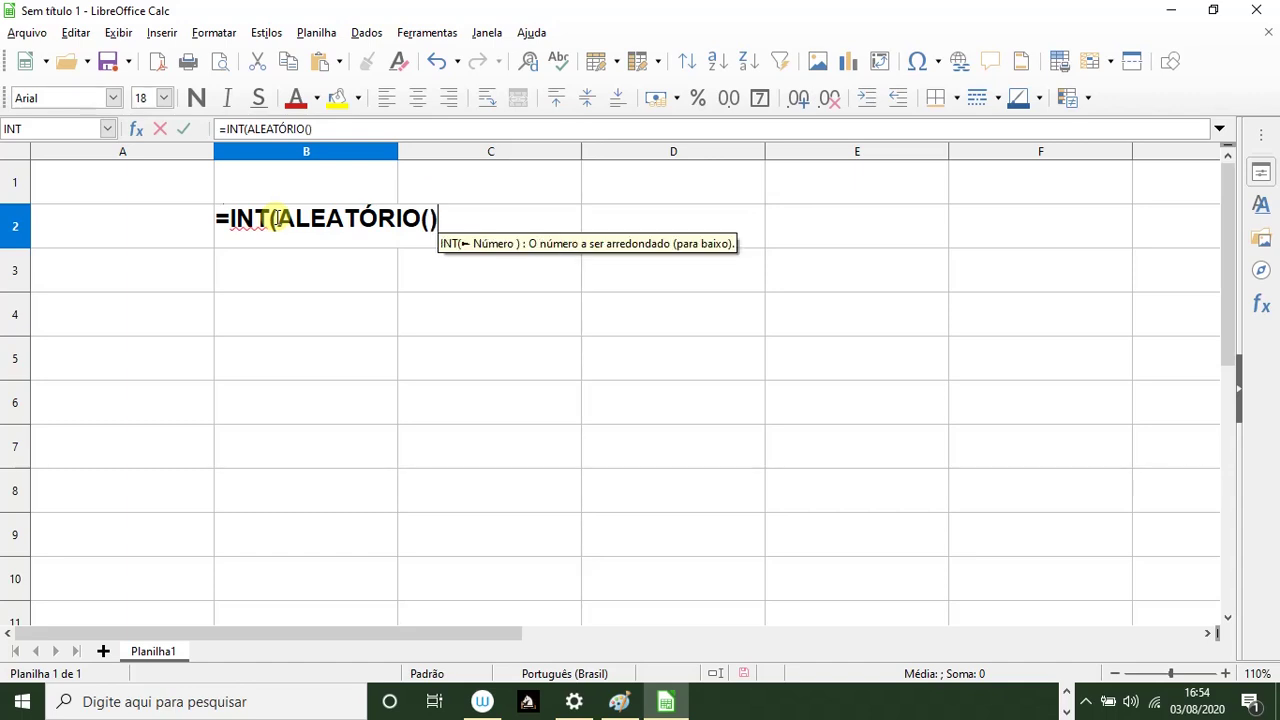
type("*100")
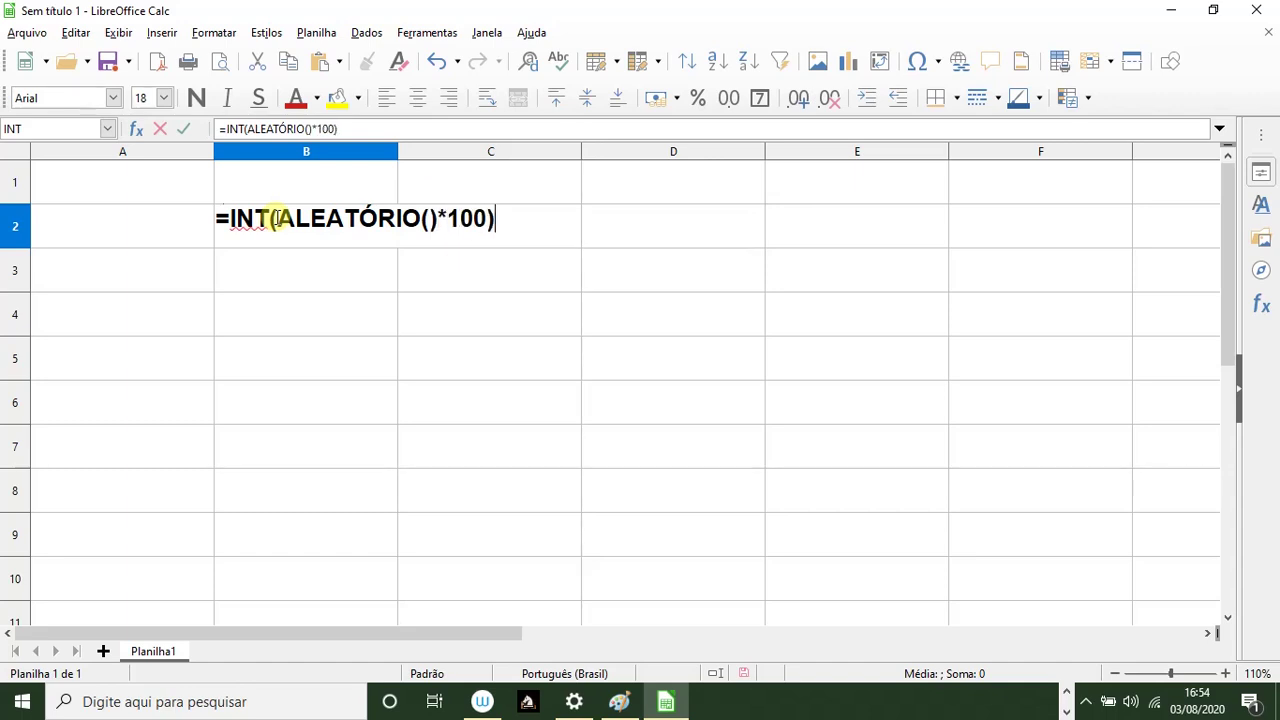
key("Return")
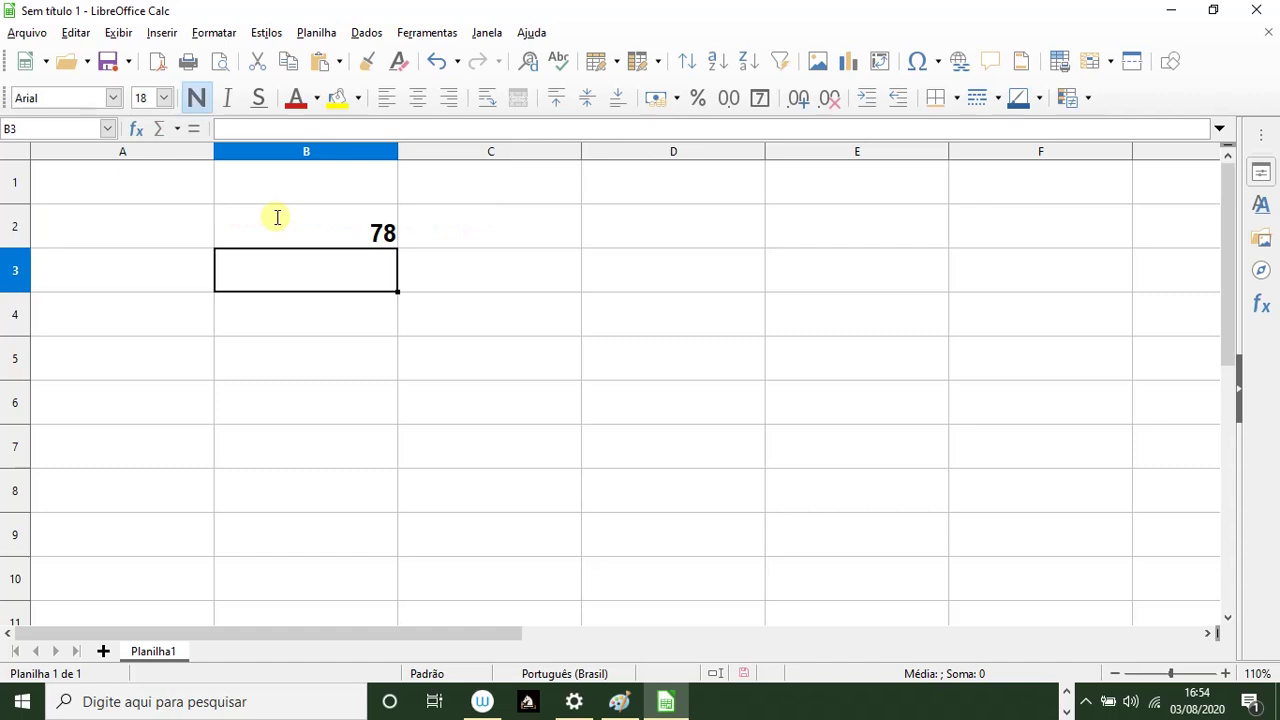
Fill the =INT(ALEATÓRIO()*100) formula from cell B2 down through B15
left_click(302, 214)
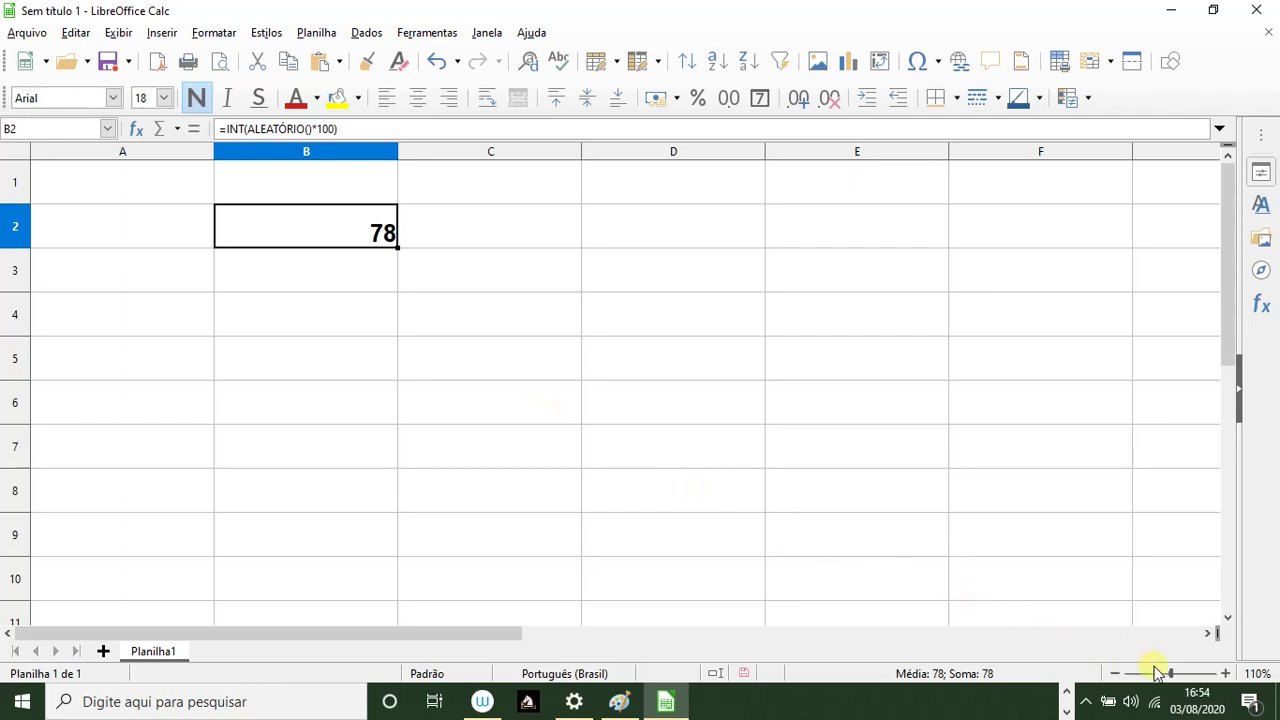
left_click(1157, 674)
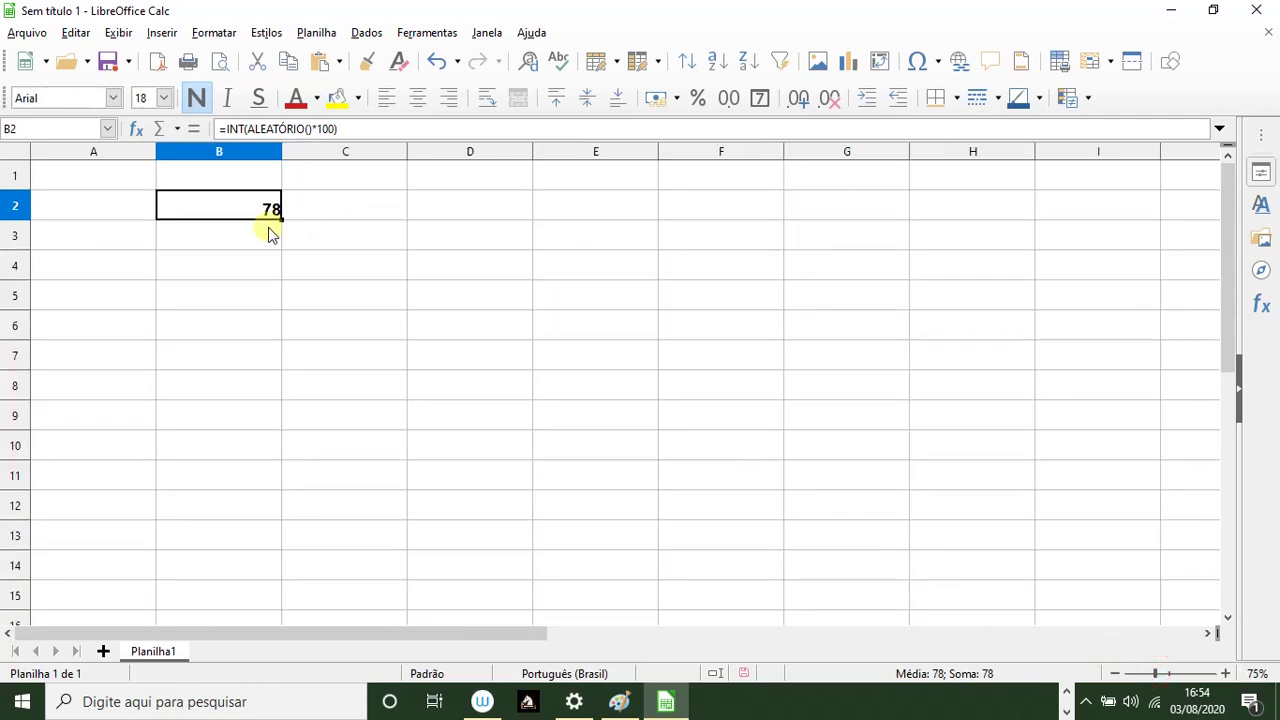
left_click_drag(280, 216, 265, 605)
left_click(445, 452)
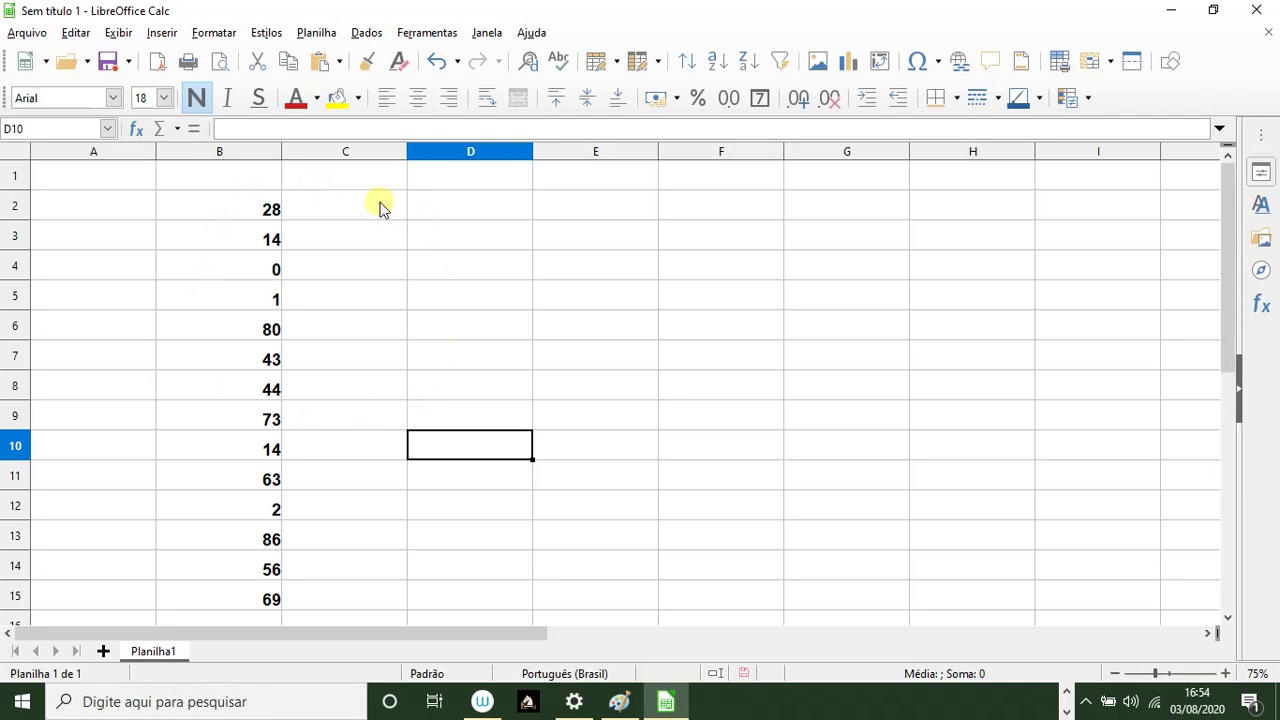
Switch to the AULA 0014 drawing in Paint and draw a yellow horizontal divider across the canvas below the objectives
key("alt+Tab")
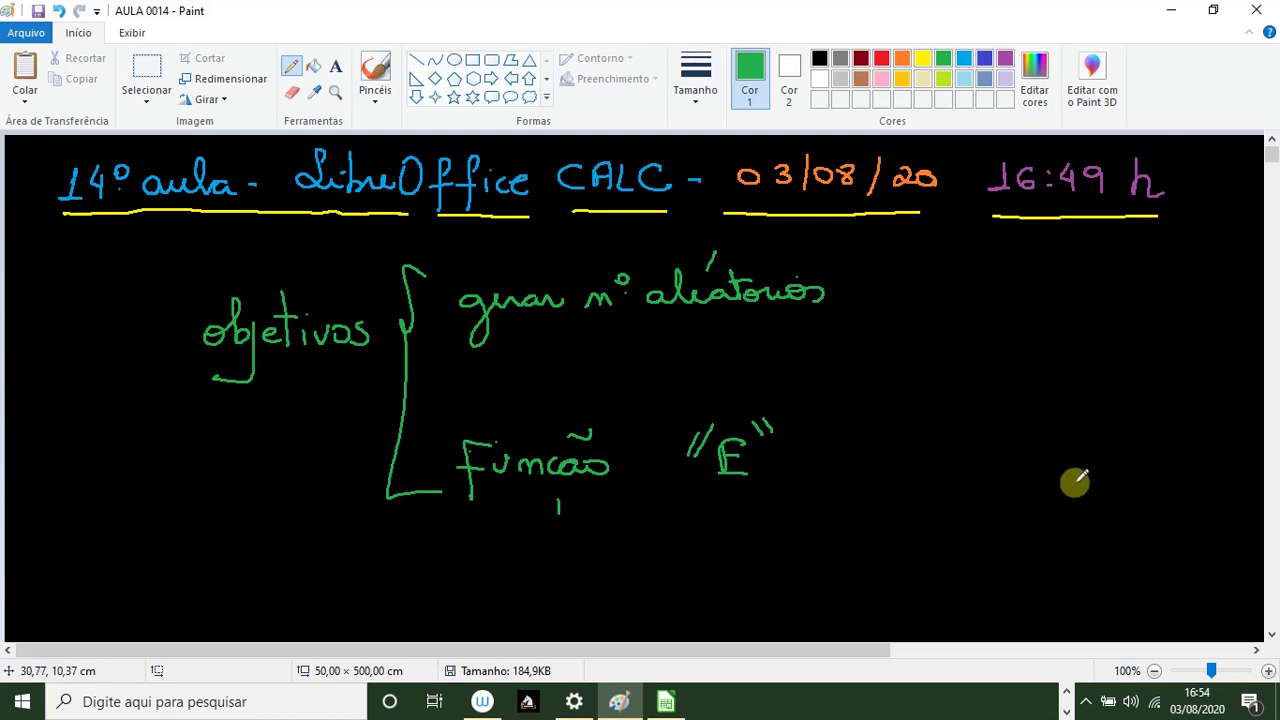
left_click(1272, 632)
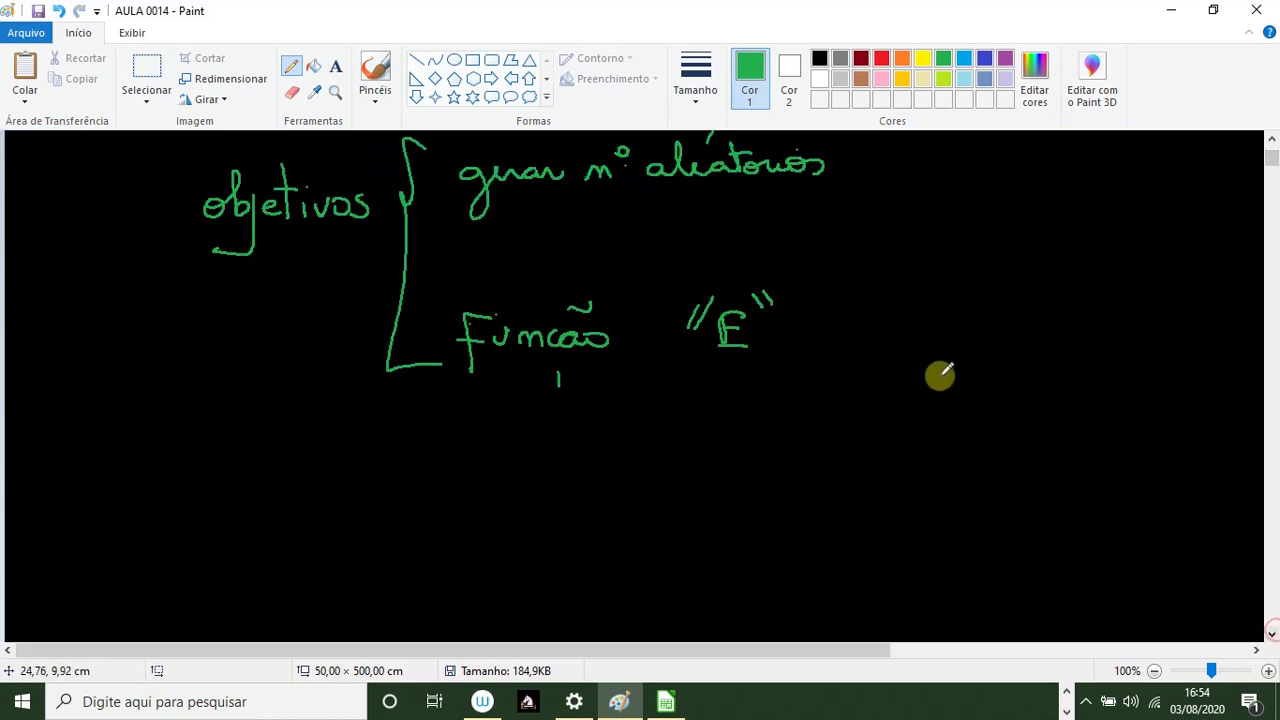
left_click(923, 57)
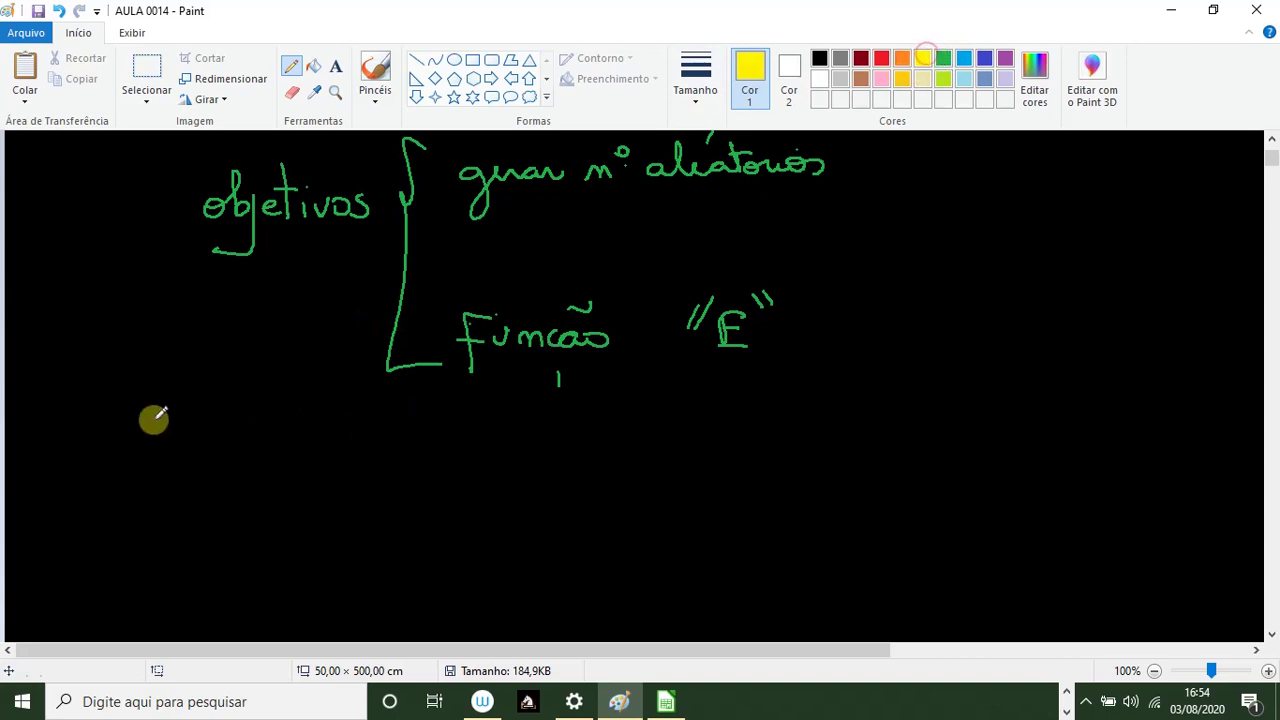
mouse_move(63, 409)
left_mouse_down()
mouse_move(1023, 397)
mouse_move(1234, 407)
left_mouse_up()
Handwrite "todo número" in gold below the divider, with arrows branching to "inteiro" and "decimal"
left_click(903, 80)
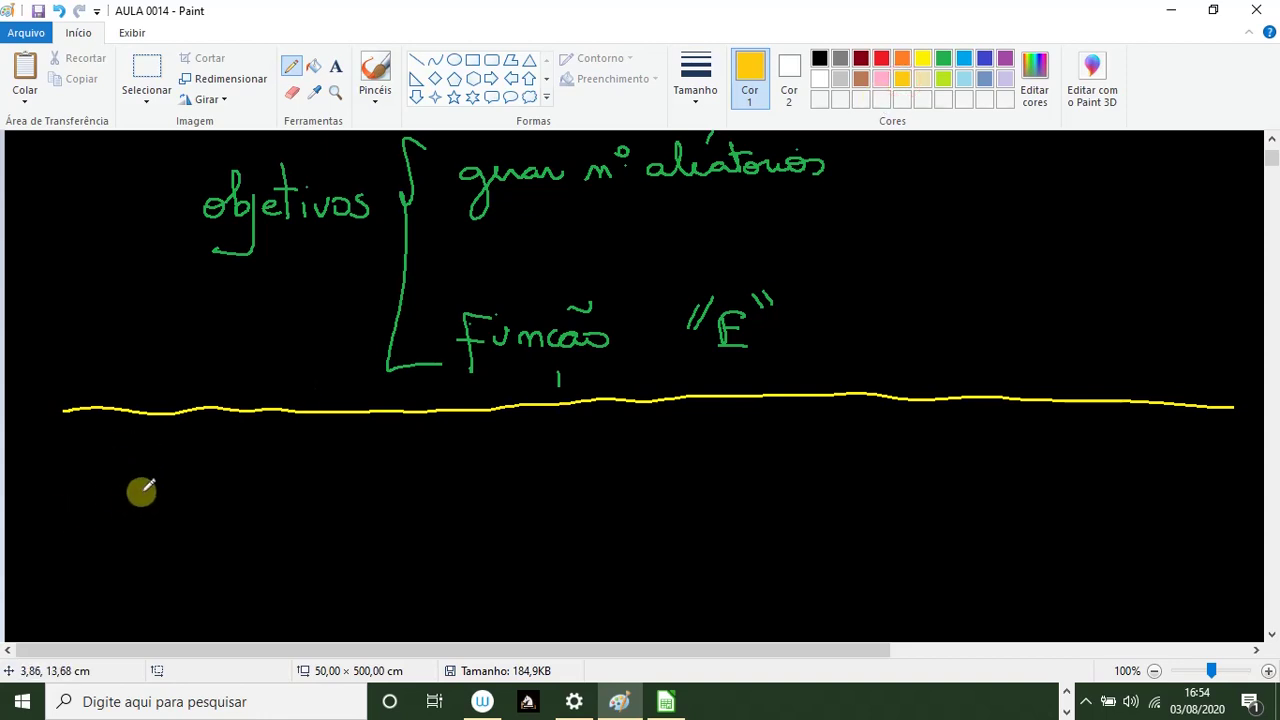
mouse_move(137, 488)
left_mouse_down()
mouse_move(136, 449)
mouse_move(177, 480)
mouse_move(177, 451)
mouse_move(200, 480)
mouse_move(358, 473)
left_mouse_up()
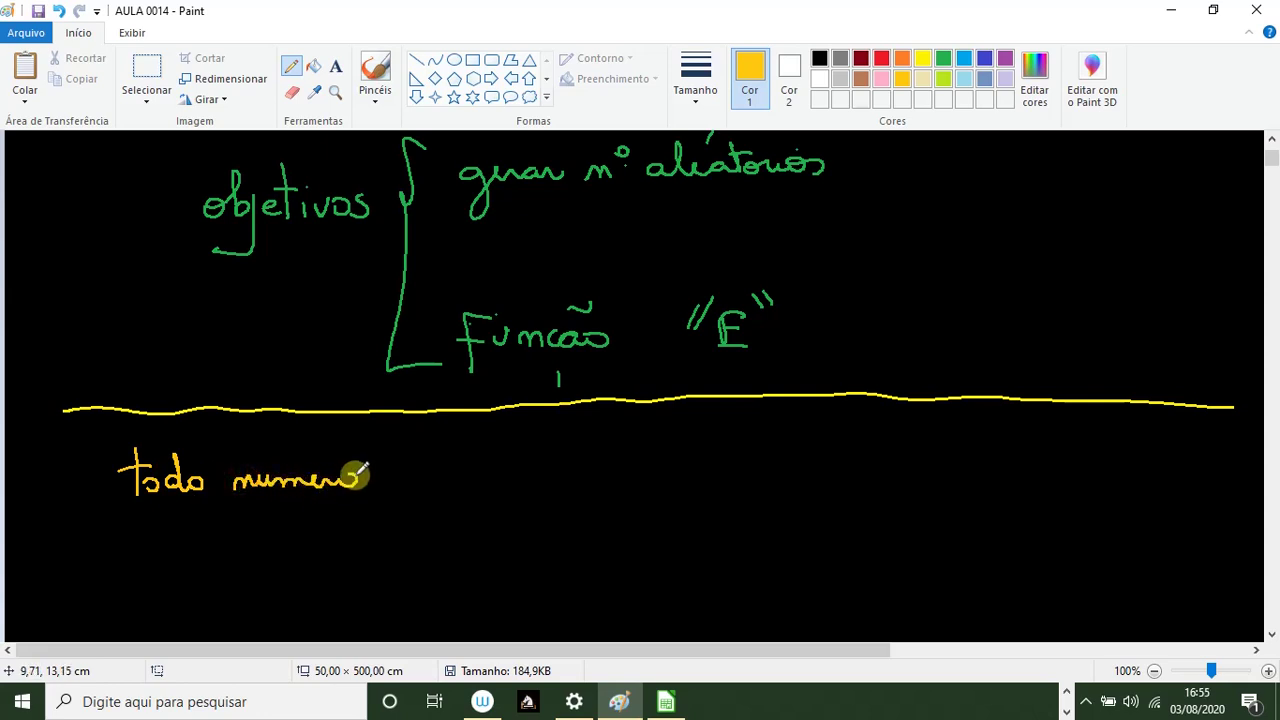
left_click_drag(271, 462, 285, 448)
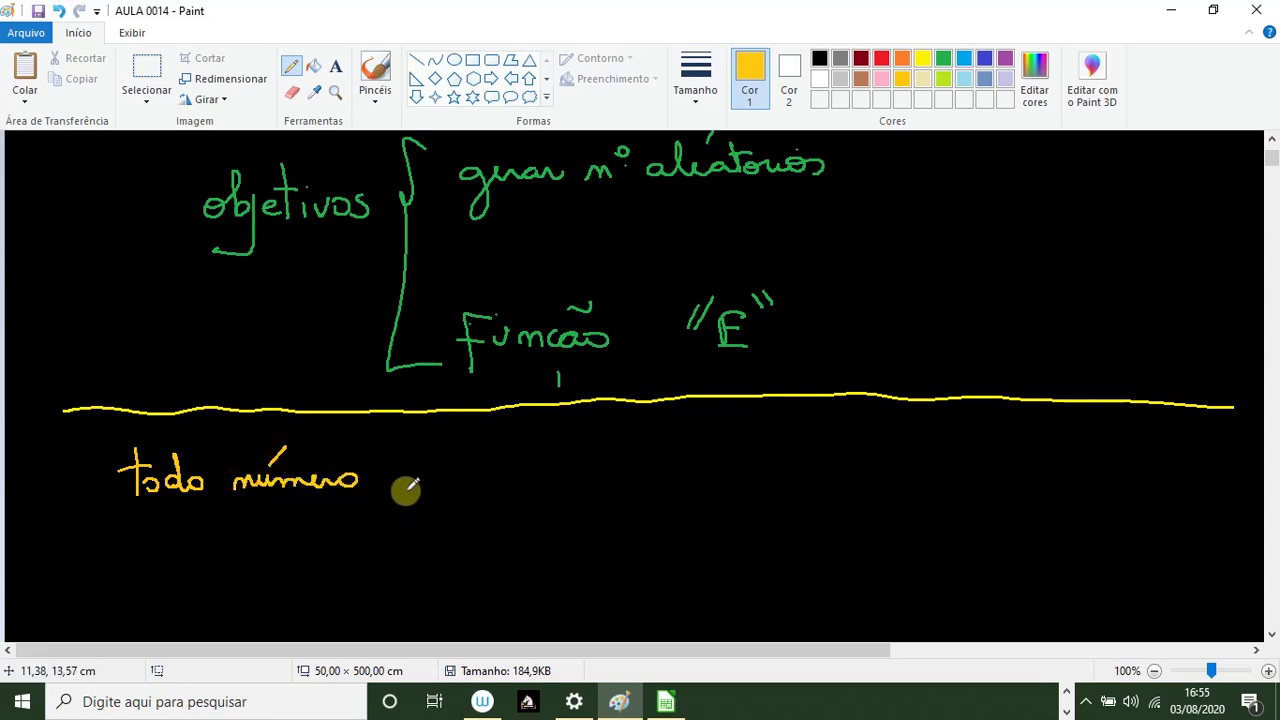
mouse_move(382, 483)
left_mouse_down()
mouse_move(423, 449)
mouse_move(430, 463)
mouse_move(488, 430)
mouse_move(509, 449)
mouse_move(534, 437)
mouse_move(560, 446)
left_mouse_up()
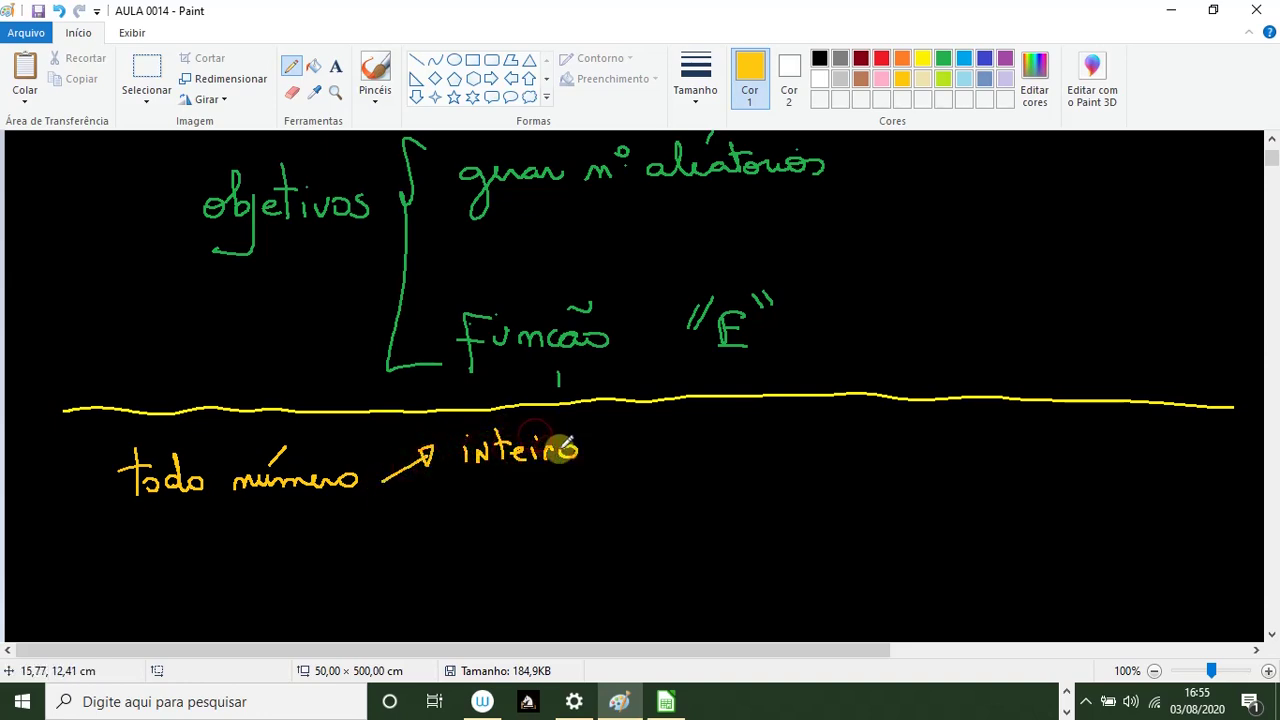
mouse_move(389, 489)
left_mouse_down()
mouse_move(430, 508)
mouse_move(560, 514)
mouse_move(580, 500)
mouse_move(598, 518)
left_mouse_up()
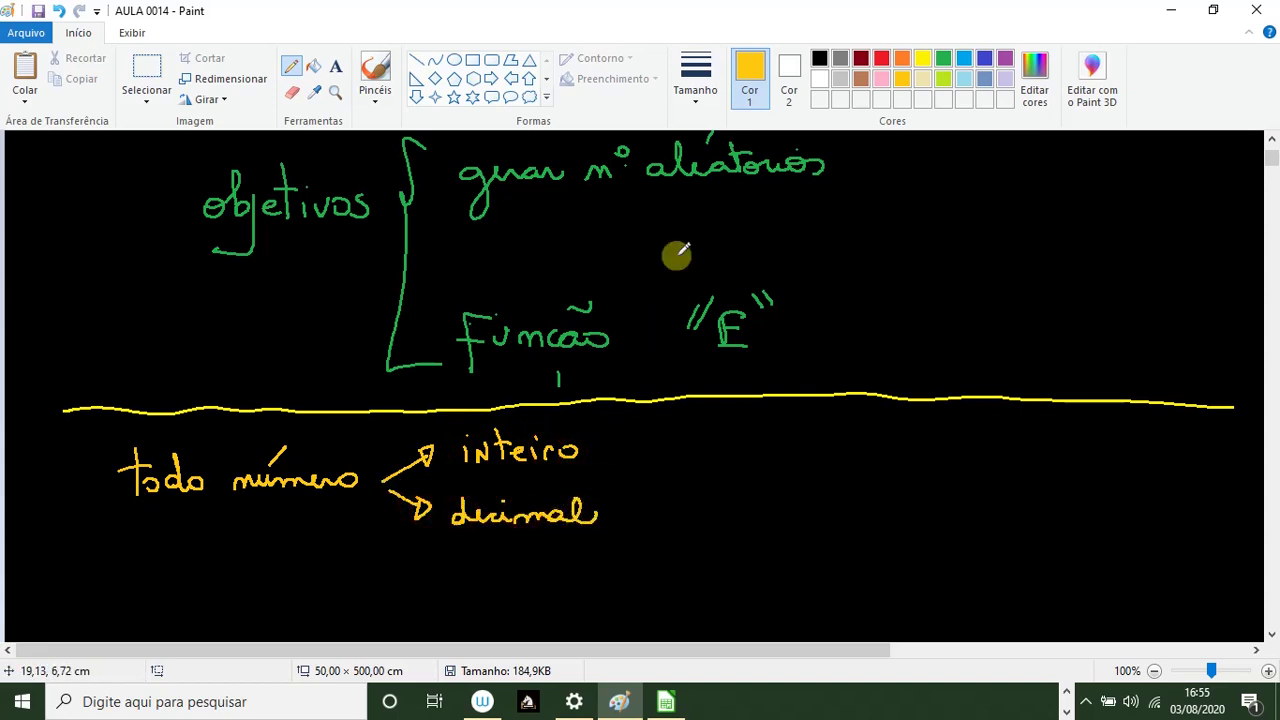
Handwrite in red the set {1, 2, 3, 7, 20, 80, 1234, ...} beside "inteiro" and begin the "decimal" set with 1,25; 7,7;
left_click(881, 58)
mouse_move(630, 420)
left_mouse_down()
mouse_move(622, 455)
mouse_move(657, 434)
mouse_move(697, 450)
mouse_move(749, 431)
mouse_move(782, 458)
mouse_move(877, 437)
mouse_move(963, 446)
mouse_move(1029, 434)
mouse_move(1045, 447)
mouse_move(1203, 446)
mouse_move(1190, 478)
left_mouse_up()
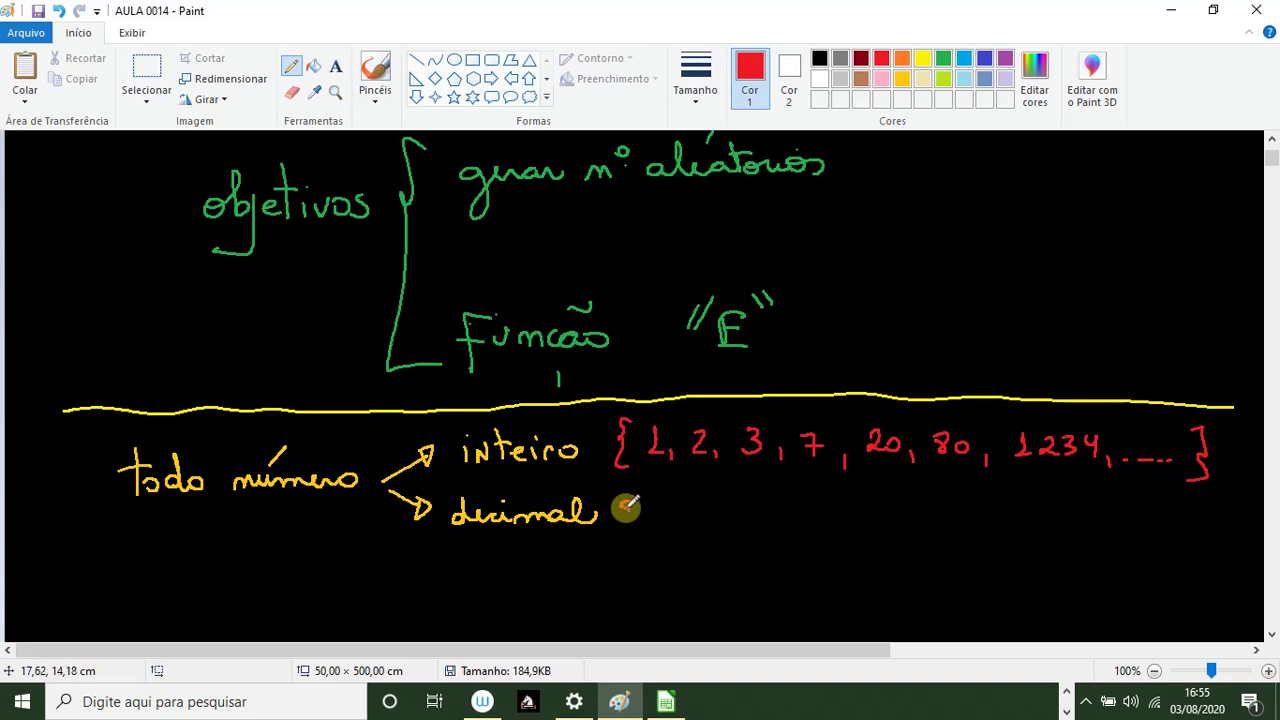
left_click_drag(628, 498, 626, 545)
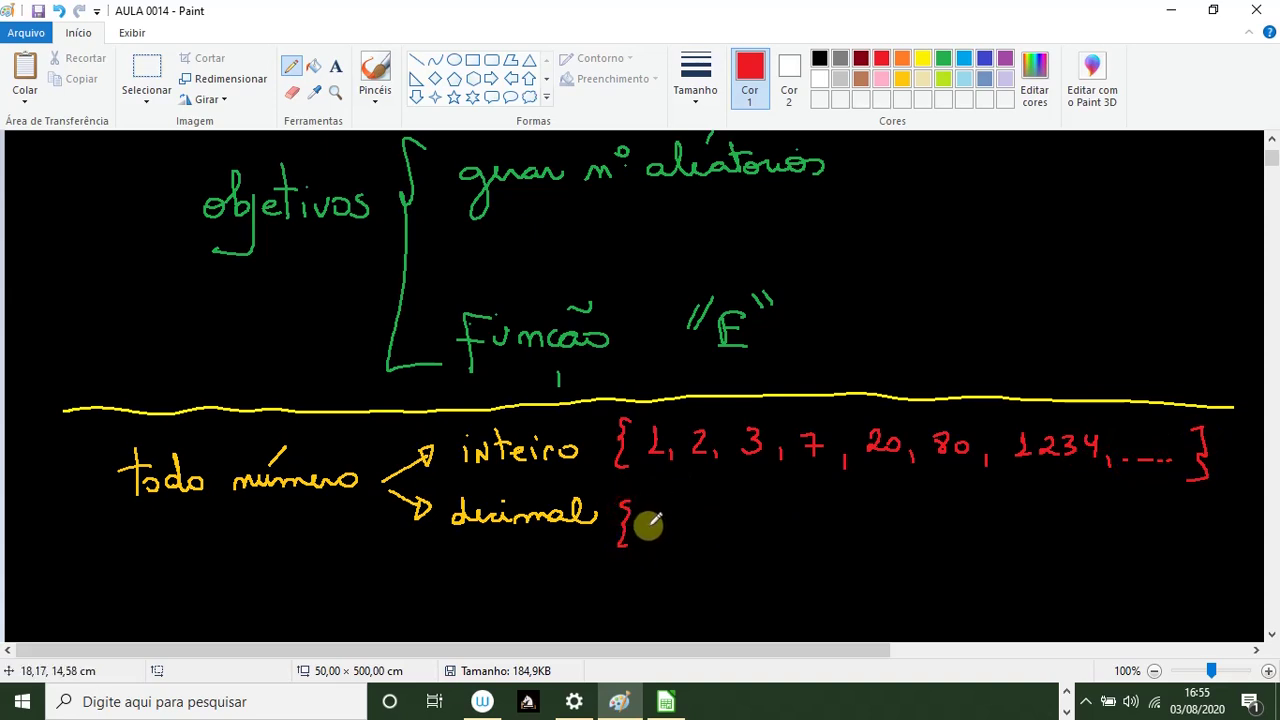
mouse_move(647, 522)
left_mouse_down()
mouse_move(652, 542)
mouse_move(716, 532)
mouse_move(722, 552)
left_mouse_up()
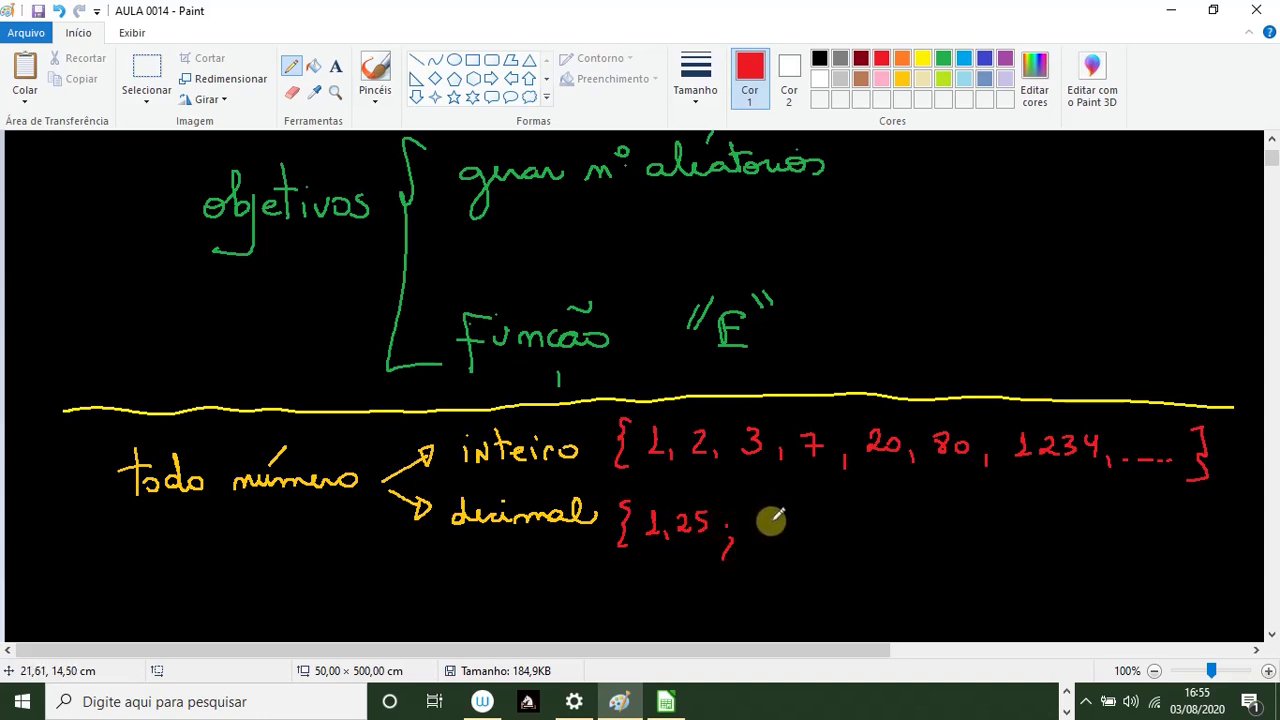
mouse_move(762, 522)
left_mouse_down()
mouse_move(772, 541)
mouse_move(806, 540)
mouse_move(824, 556)
left_mouse_up()
Turn the commas separating the numbers in the "inteiro" set into semicolons by adding dots above them
left_click(842, 446)
left_click(781, 446)
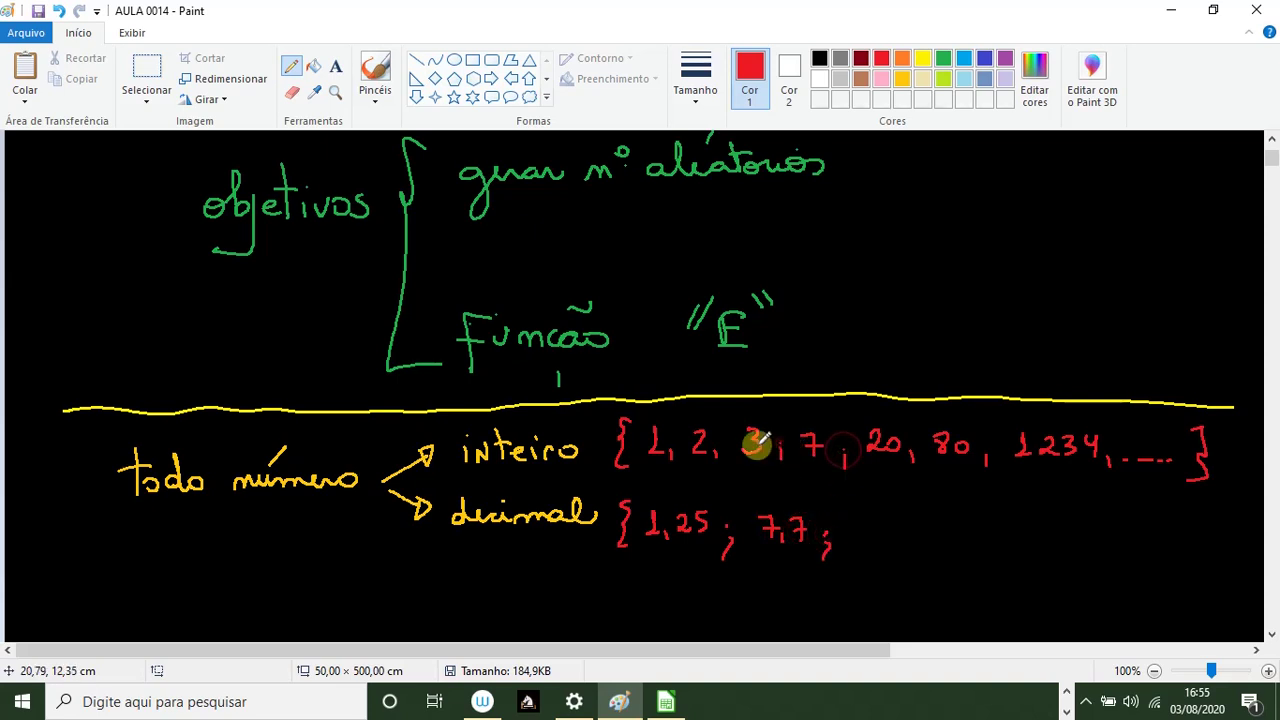
left_click(711, 439)
left_click(676, 442)
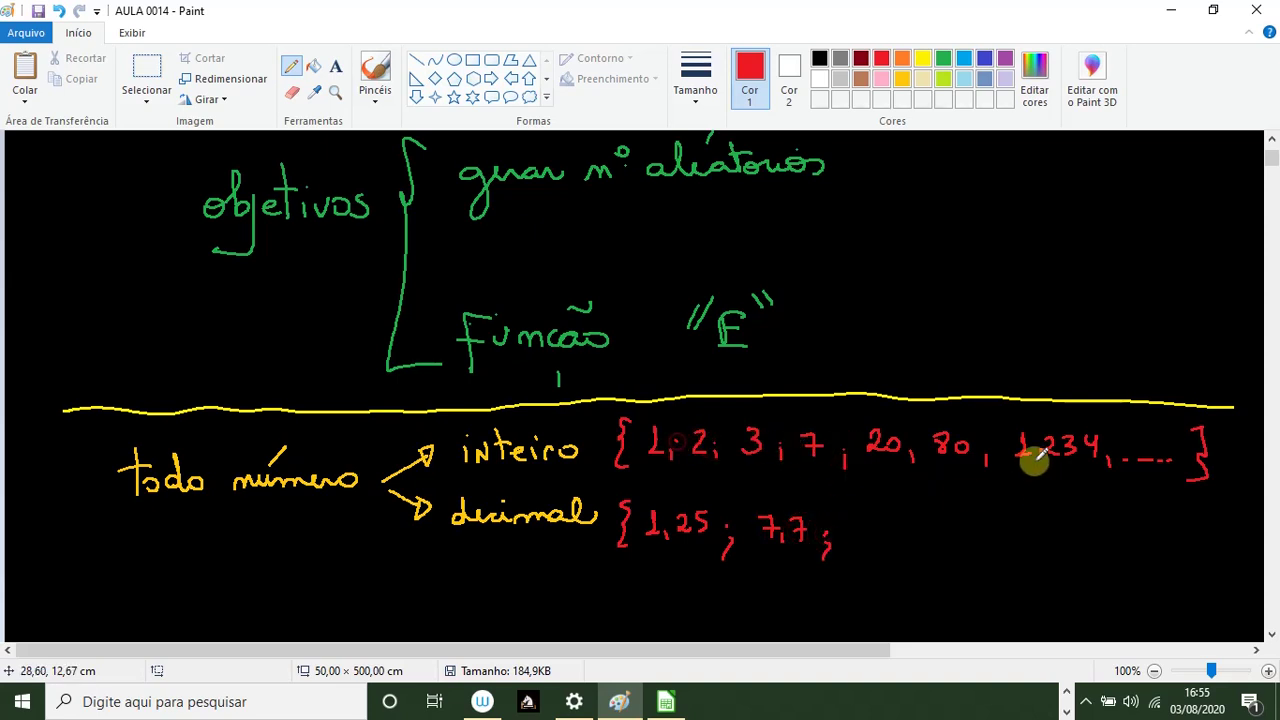
left_click(910, 440)
left_click(985, 444)
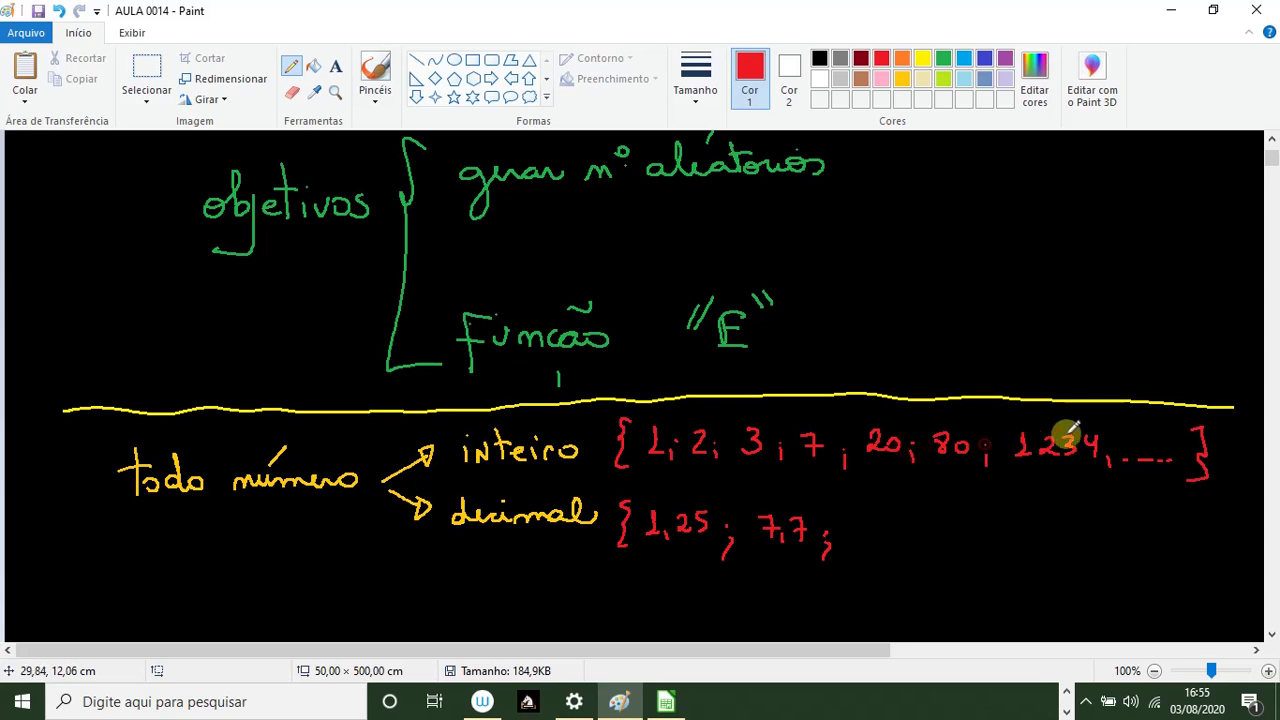
left_click(1105, 441)
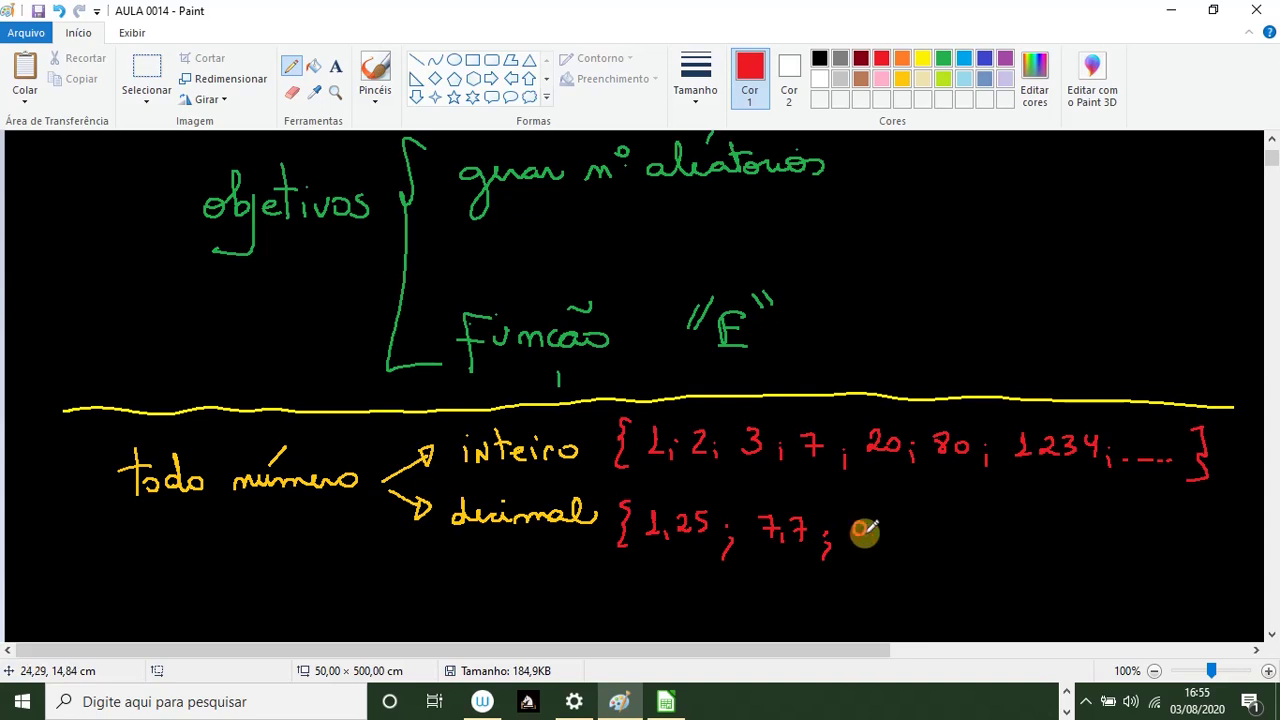
Complete the "decimal" set with 0,08383; 77,6542, ... and a closing brace
mouse_move(860, 521)
left_mouse_down()
mouse_move(912, 535)
mouse_move(958, 522)
mouse_move(996, 538)
mouse_move(997, 562)
mouse_move(1057, 523)
mouse_move(1080, 537)
mouse_move(1097, 523)
mouse_move(1197, 543)
mouse_move(1226, 517)
mouse_move(1217, 563)
left_mouse_up()
left_click(1002, 536)
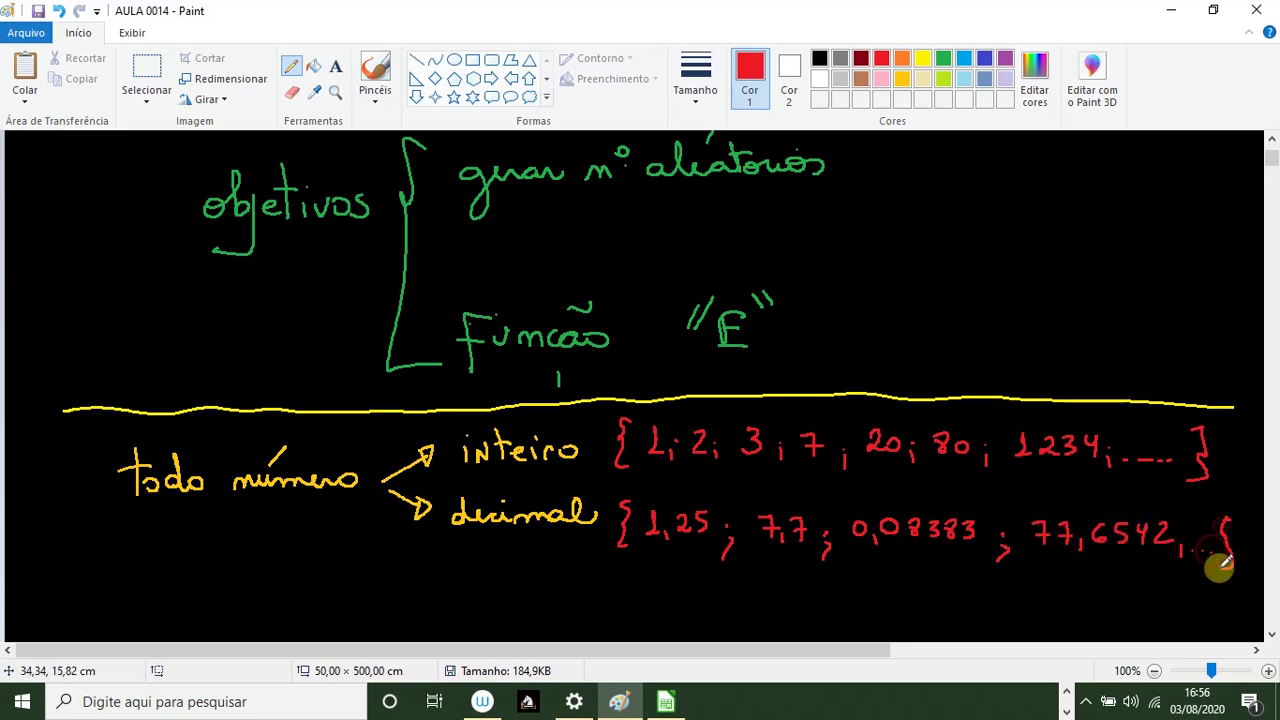
left_click_drag(727, 538, 721, 556)
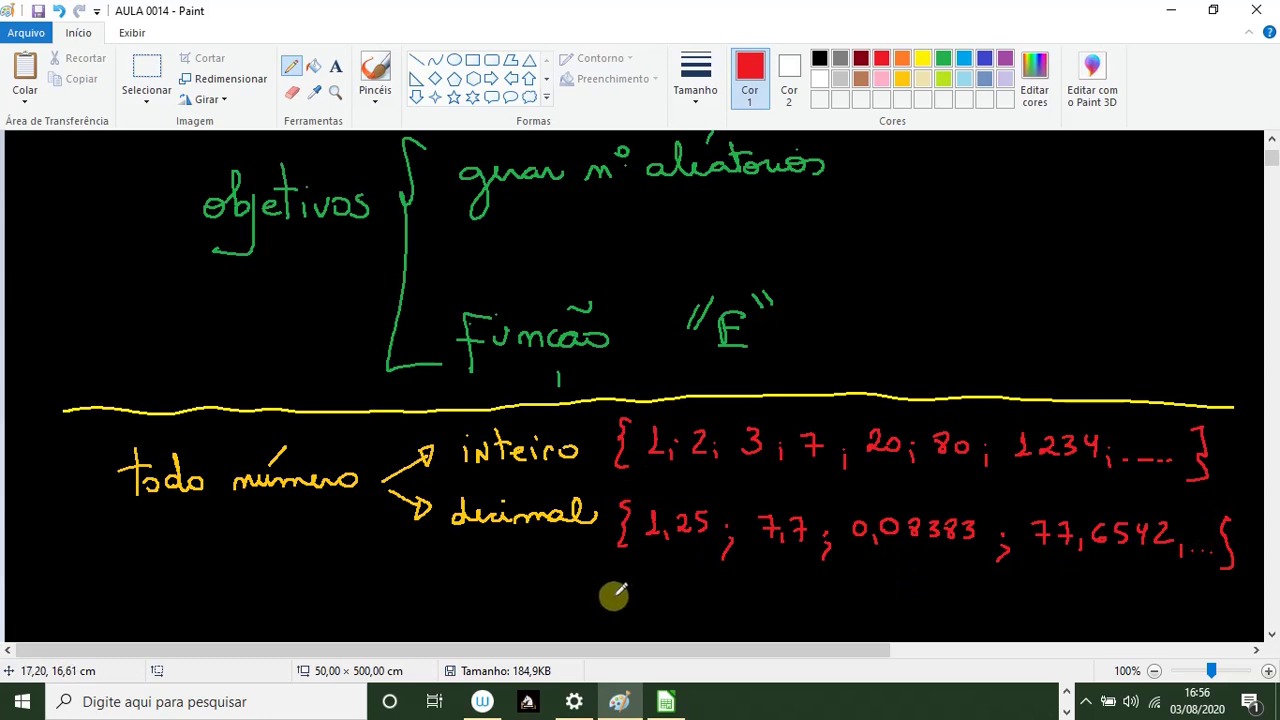
Handwrite "função INT" in blue below the "todo número" diagram
left_click(1272, 633)
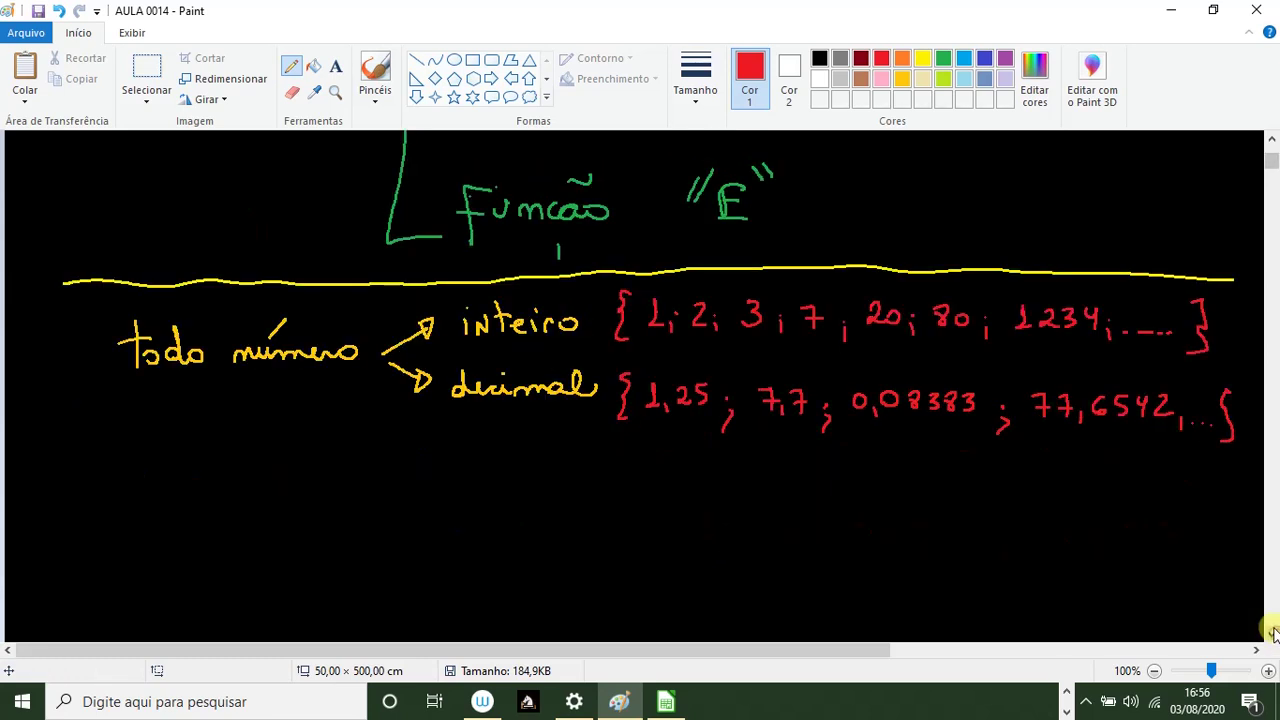
left_click(966, 62)
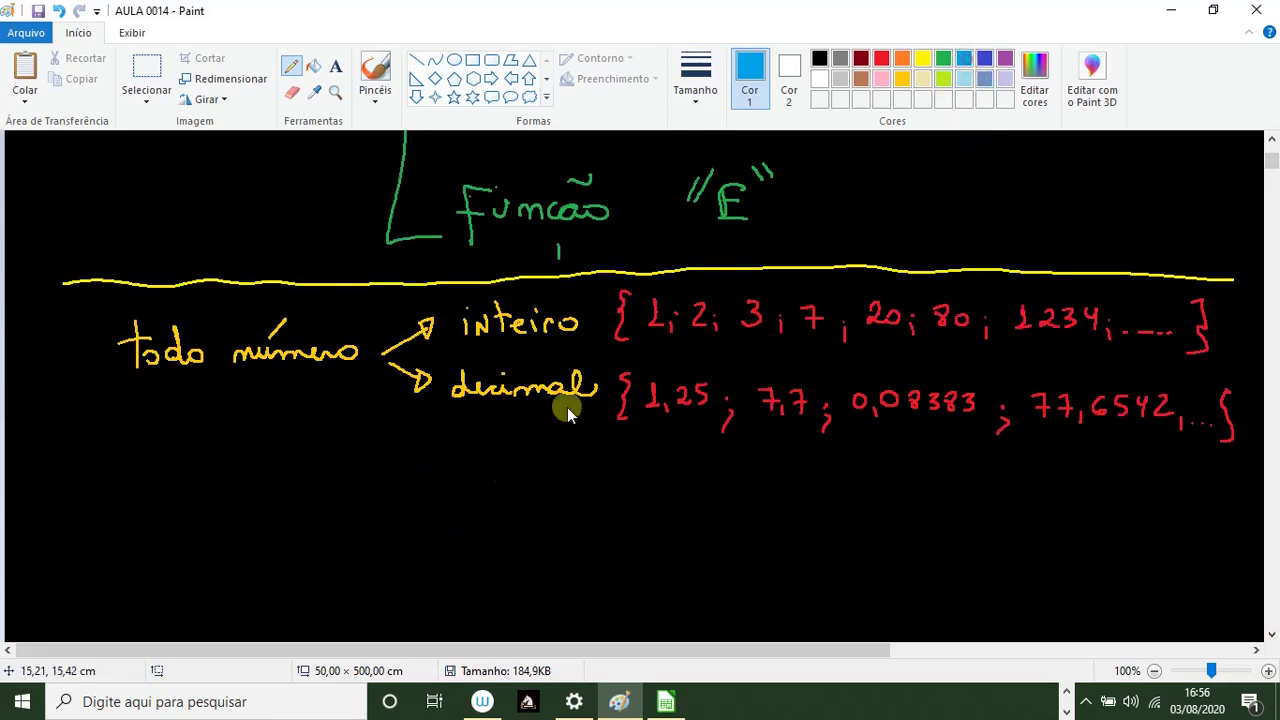
mouse_move(177, 482)
left_mouse_down()
mouse_move(166, 546)
mouse_move(185, 506)
mouse_move(261, 504)
left_mouse_up()
left_click_drag(235, 491, 248, 487)
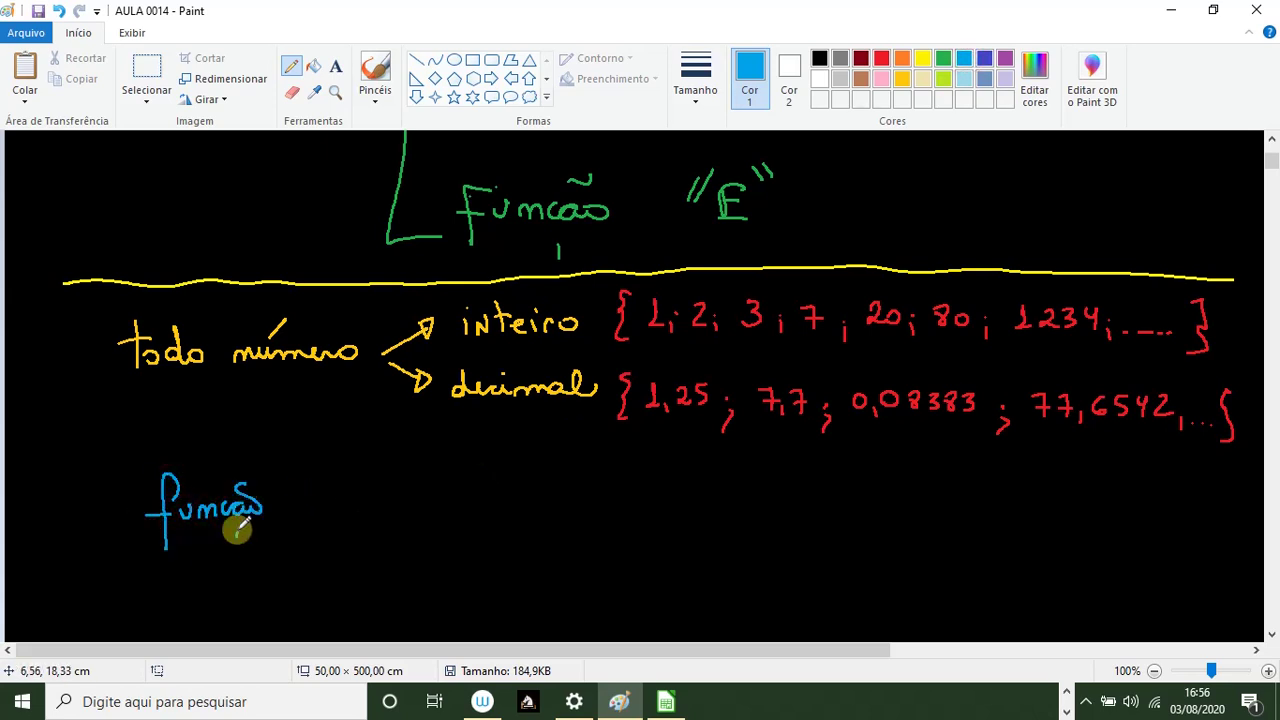
left_click_drag(237, 532, 237, 548)
left_click_drag(294, 486, 312, 484)
left_click_drag(303, 486, 302, 510)
mouse_move(294, 511)
left_mouse_down()
mouse_move(322, 490)
mouse_move(338, 512)
left_mouse_up()
mouse_move(338, 512)
left_mouse_down()
mouse_move(339, 489)
mouse_move(361, 487)
left_mouse_up()
Add an arrow after "função INT" and handwrite the explanation "ela devolve apenas a parte inteira do número"
mouse_move(350, 488)
left_mouse_down()
mouse_move(350, 512)
mouse_move(571, 500)
mouse_move(606, 480)
mouse_move(651, 494)
mouse_move(793, 492)
left_mouse_up()
mouse_move(857, 488)
left_mouse_down()
mouse_move(845, 497)
mouse_move(951, 471)
mouse_move(968, 490)
mouse_move(1043, 491)
mouse_move(1066, 463)
mouse_move(1085, 487)
mouse_move(1100, 474)
mouse_move(1155, 492)
left_mouse_up()
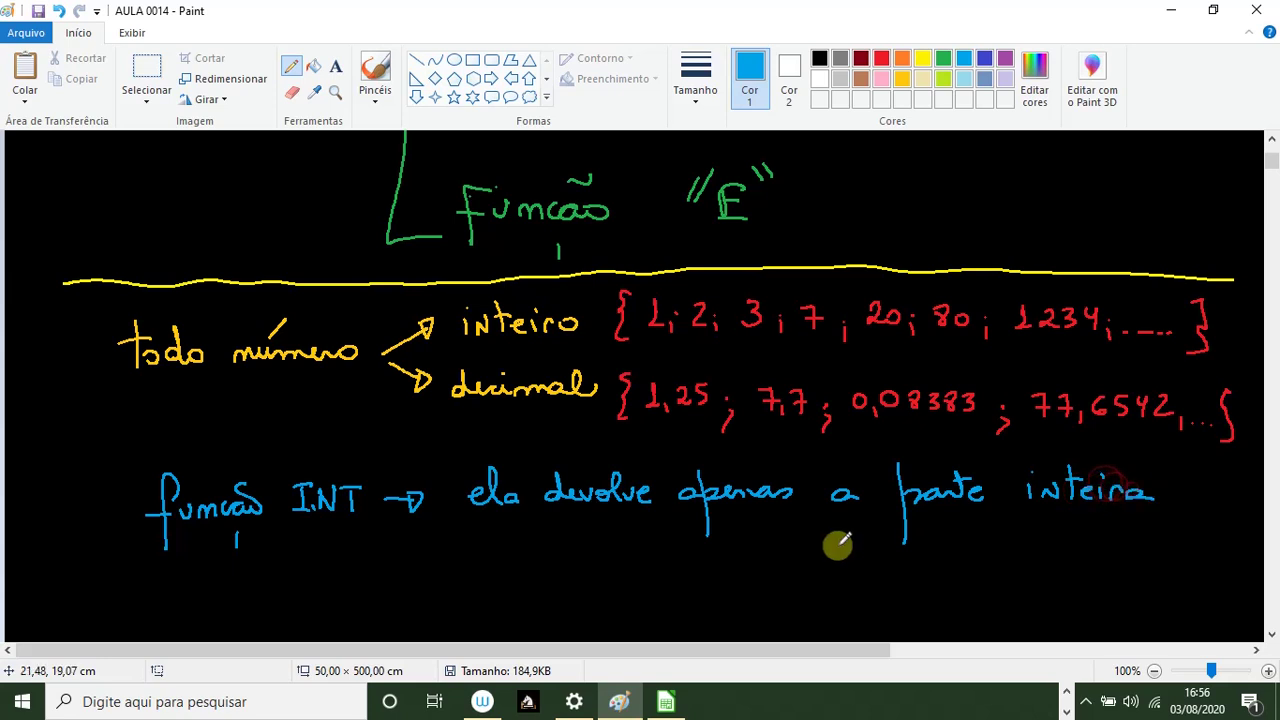
left_click_drag(493, 549, 666, 540)
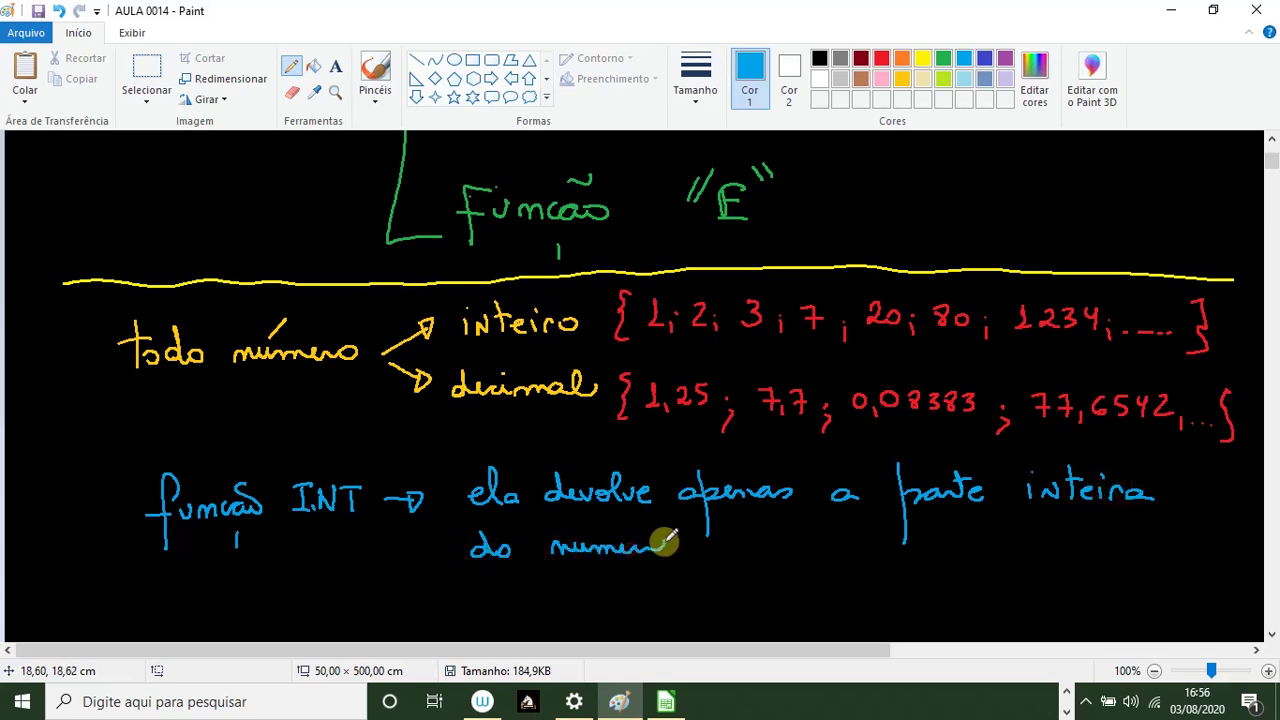
left_click_drag(583, 532, 593, 524)
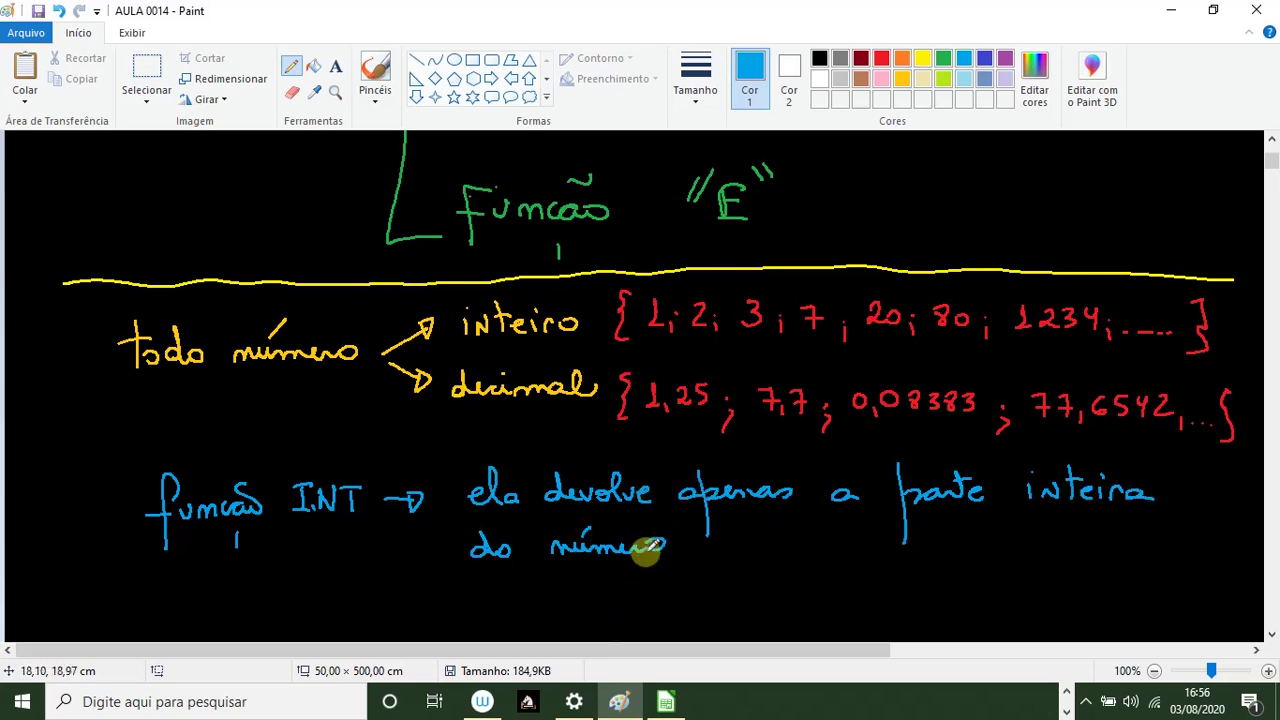
Handwrite the example "= int(3,59)" in orange below "ela devolve apenas a parte inteira do número"
left_click(1270, 638)
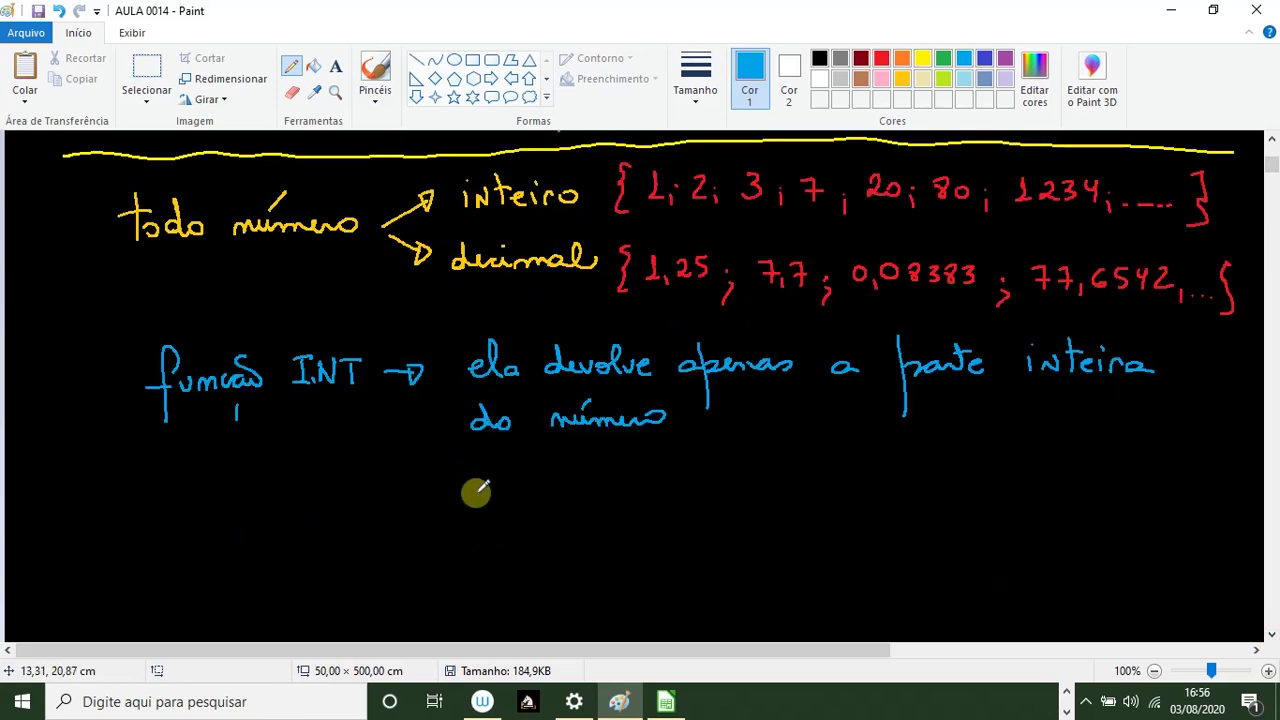
left_click(906, 60)
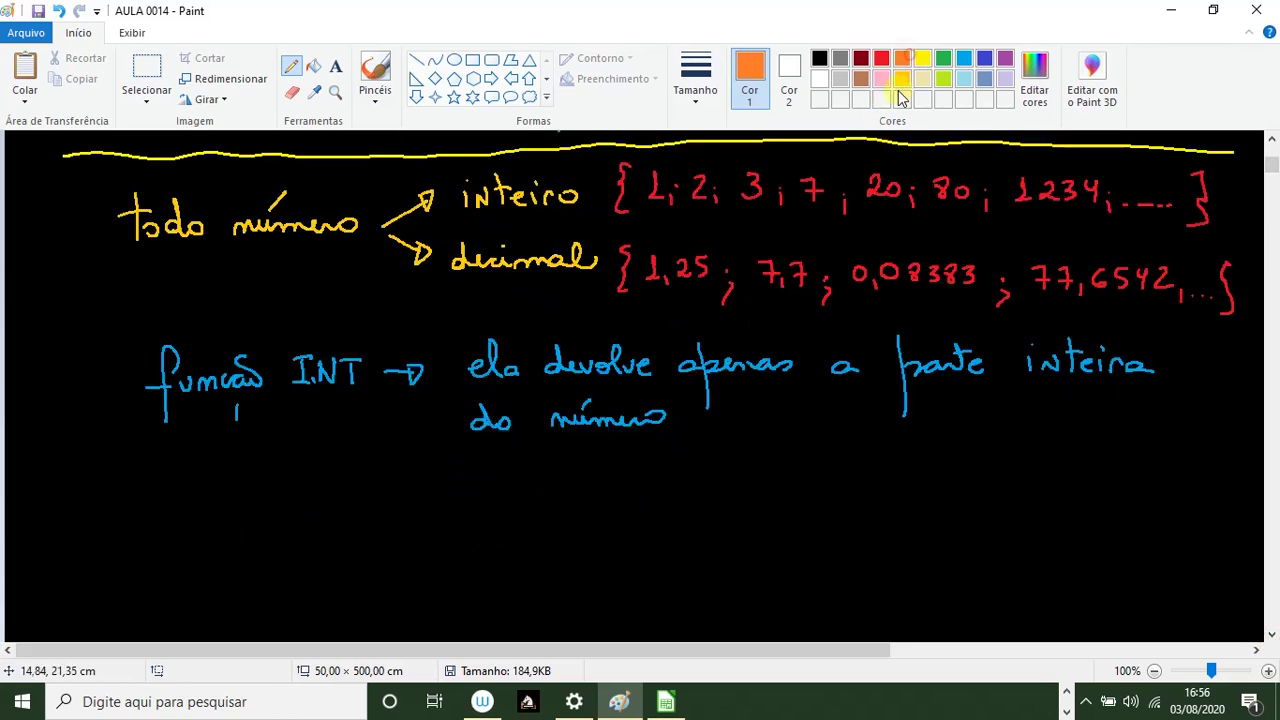
mouse_move(466, 499)
left_mouse_down()
mouse_move(521, 510)
mouse_move(552, 488)
left_mouse_up()
mouse_move(562, 474)
left_mouse_down()
mouse_move(566, 512)
mouse_move(580, 489)
mouse_move(598, 522)
left_mouse_up()
left_click_drag(617, 480, 618, 514)
mouse_move(640, 500)
left_mouse_down()
mouse_move(636, 514)
mouse_move(672, 476)
mouse_move(656, 506)
mouse_move(690, 506)
left_mouse_up()
left_click_drag(706, 462, 714, 522)
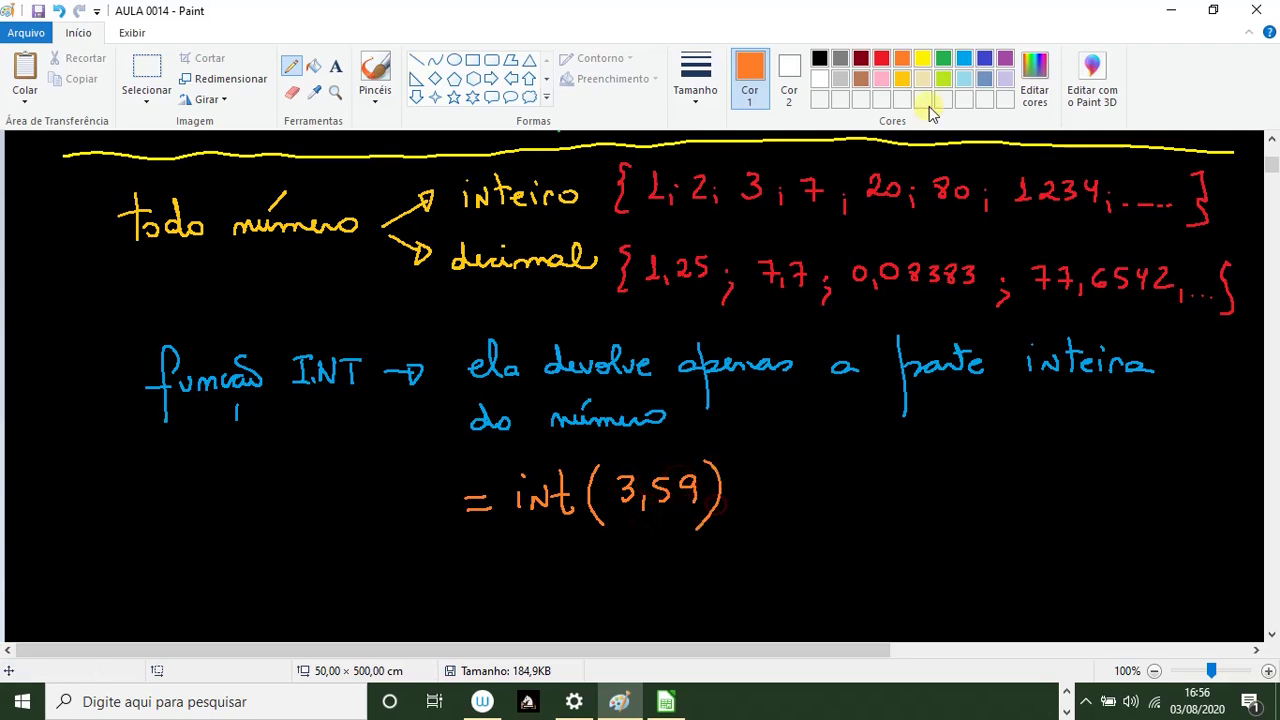
In red, mark an X under the decimal part of 3,59 and draw an arrow from the 3 to a handwritten result 3
left_click(881, 58)
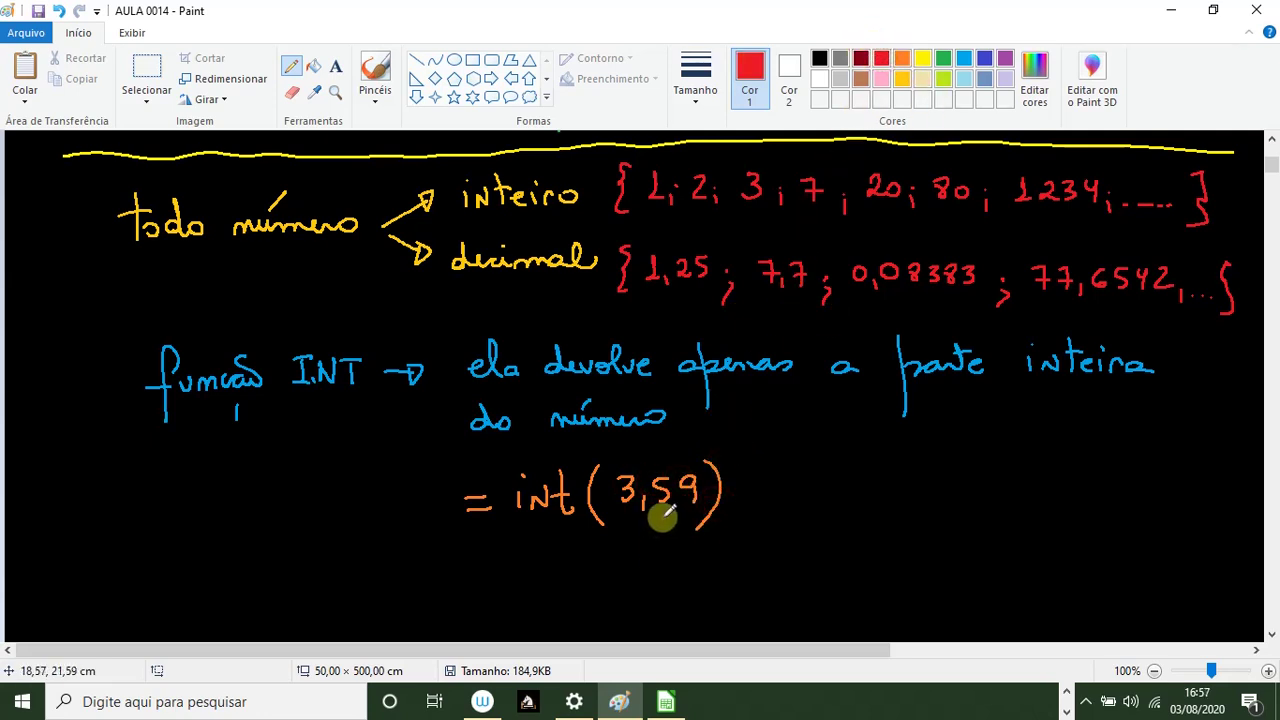
left_click_drag(662, 516, 686, 540)
mouse_move(686, 516)
left_mouse_down()
mouse_move(663, 534)
mouse_move(694, 580)
mouse_move(735, 583)
mouse_move(726, 592)
left_mouse_up()
mouse_move(785, 562)
left_mouse_down()
mouse_move(794, 572)
mouse_move(779, 587)
left_mouse_up()
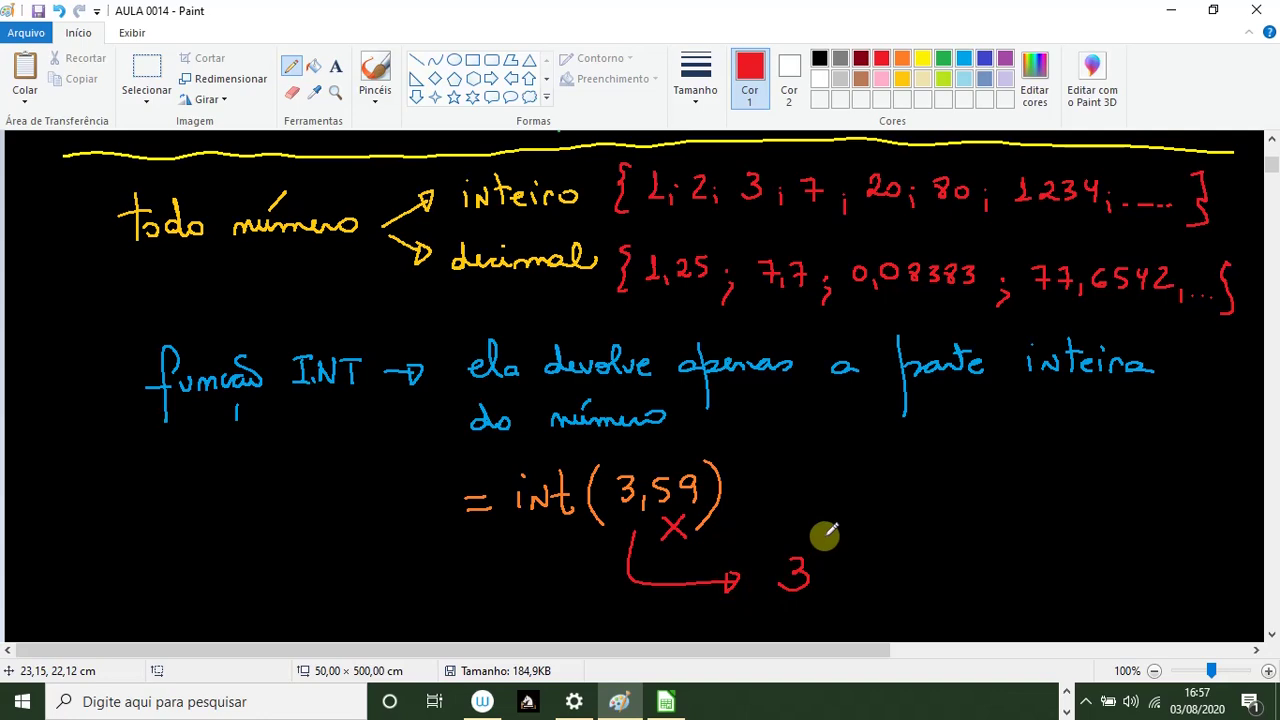
Switch to LibreOffice Calc and enter 5,89 in cell E2 and 12,713 in cell E3
key("alt+Tab")
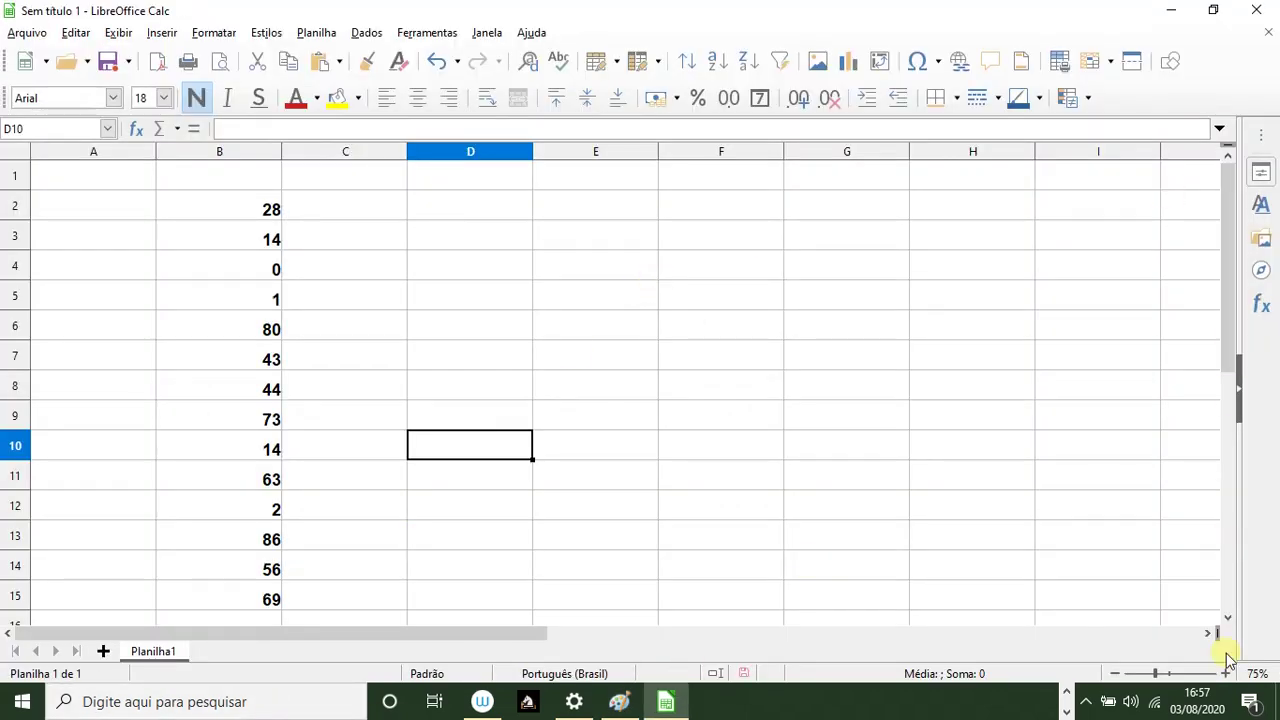
left_click(1178, 675)
left_click(757, 220)
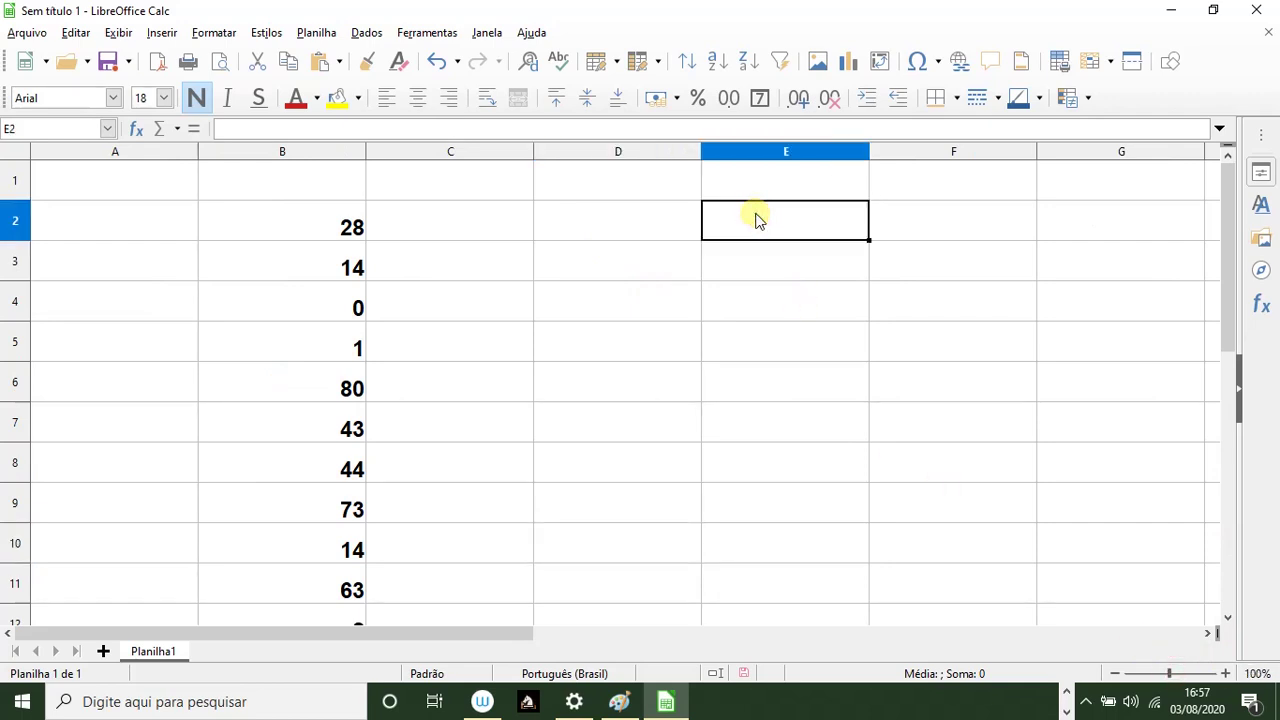
type("5,89")
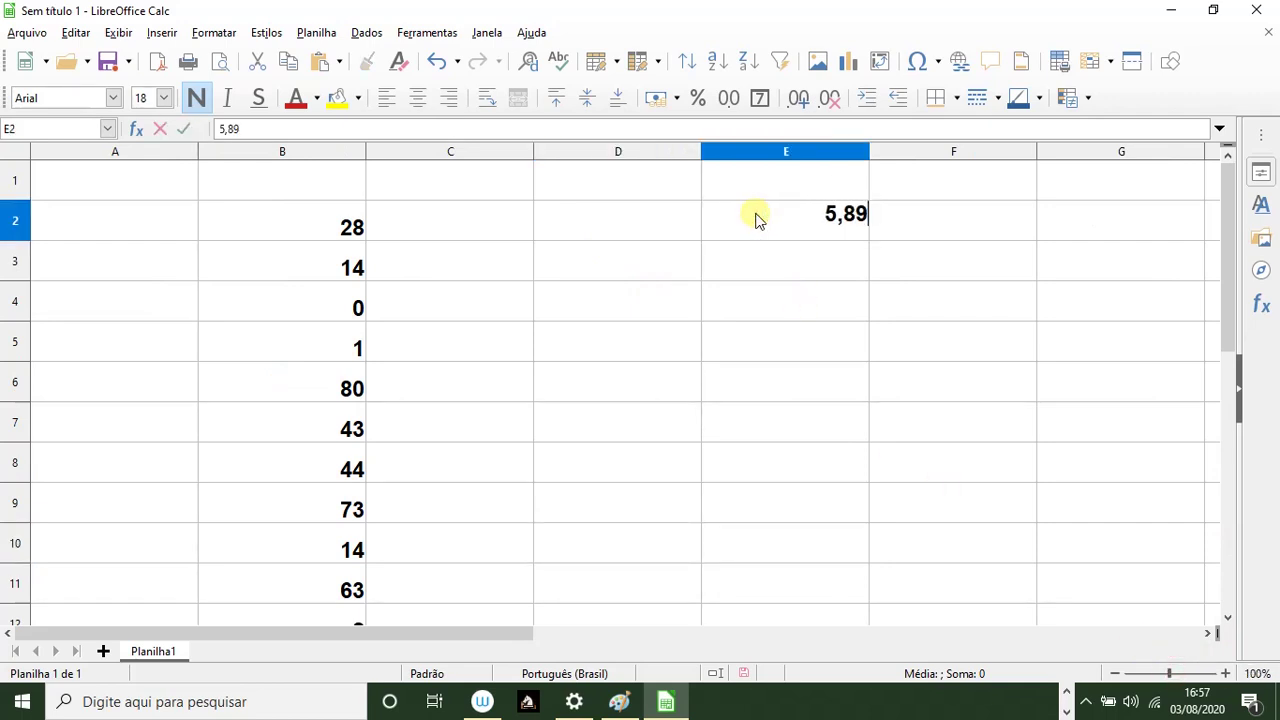
key("Return")
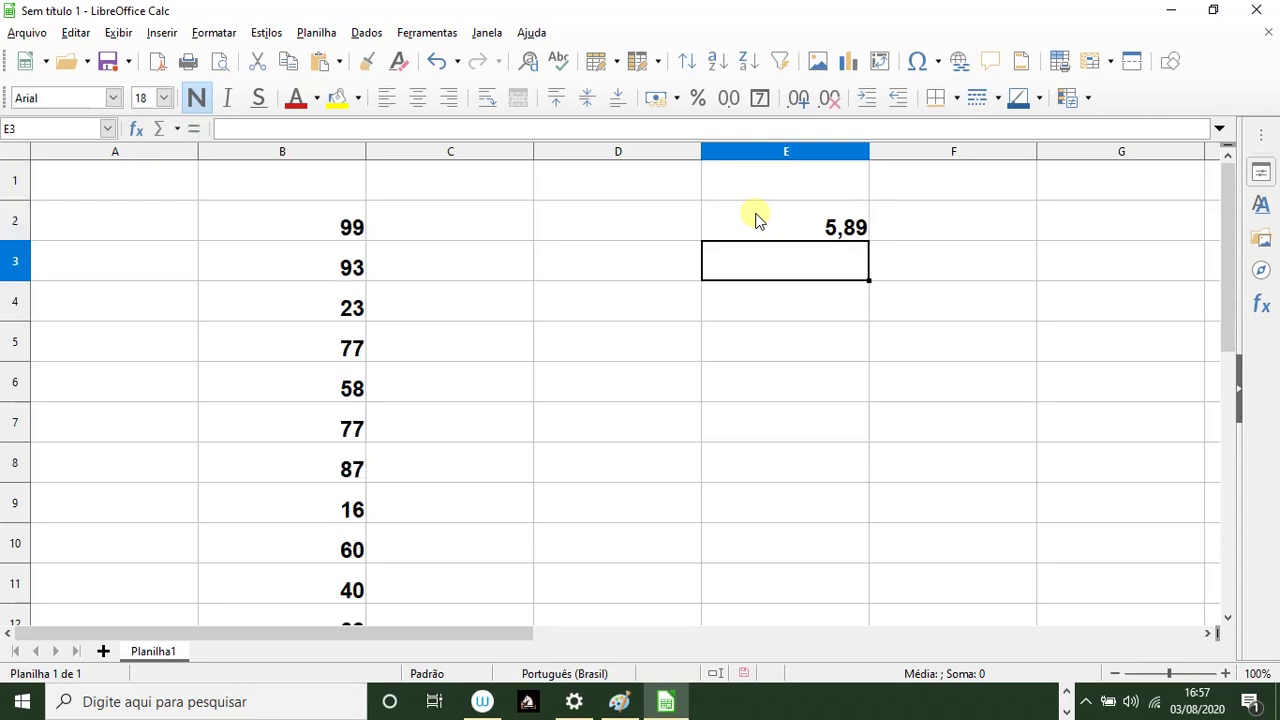
type("12,7")
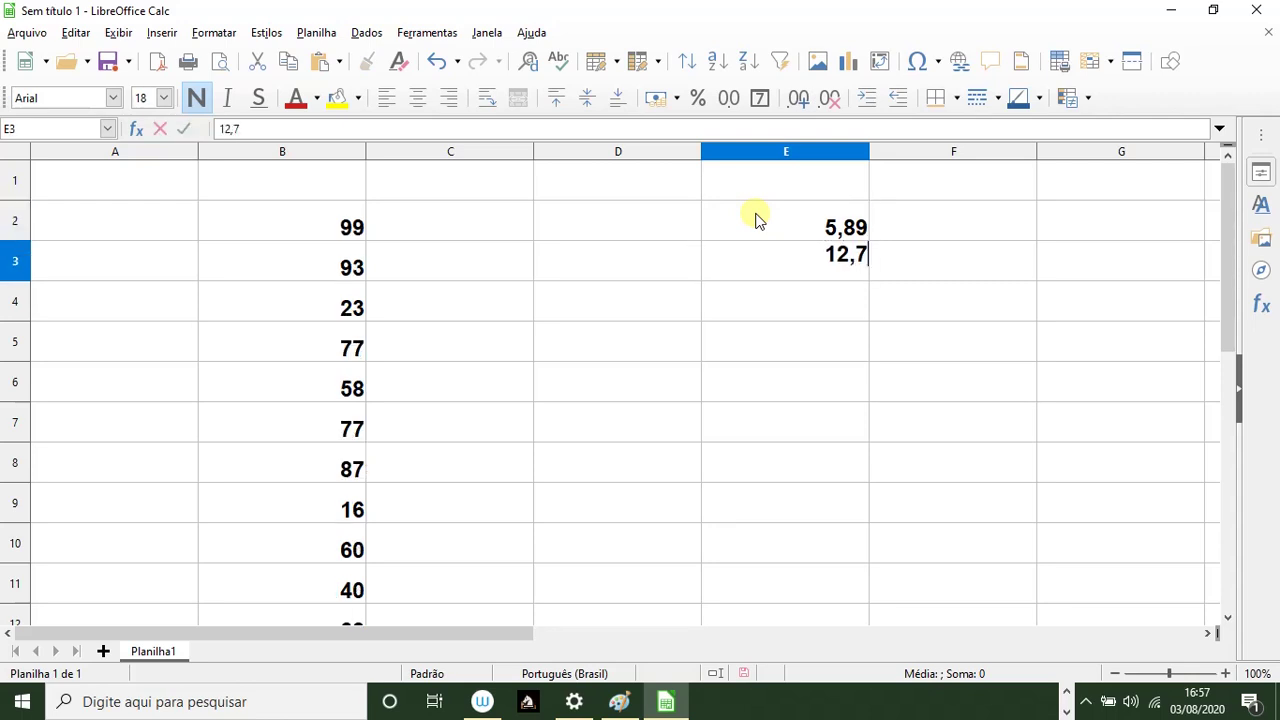
type("13")
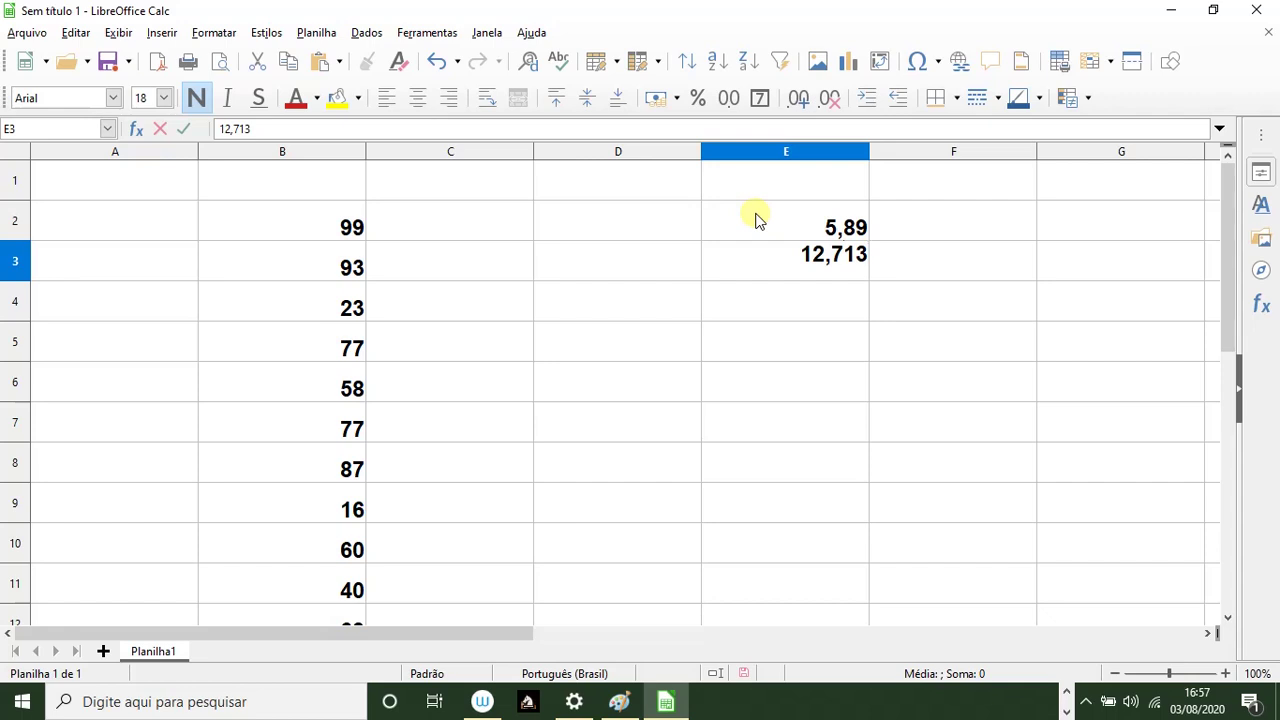
key("Return")
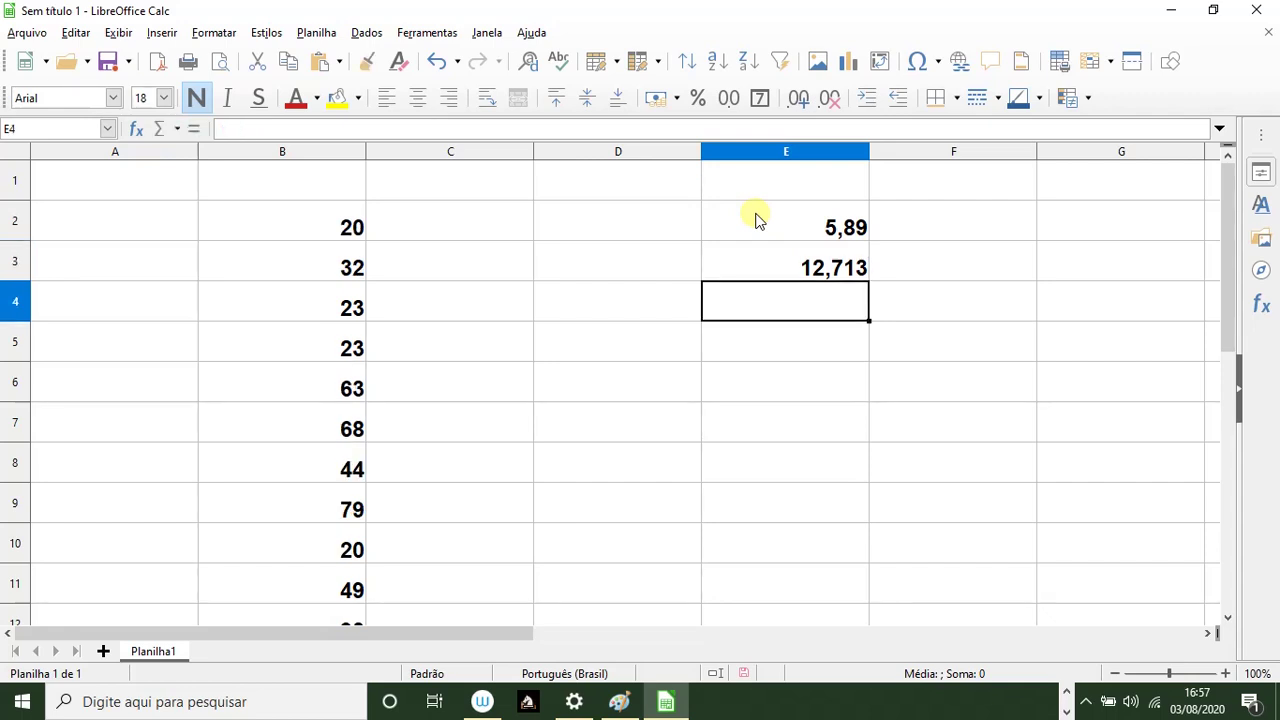
Add the decimal numbers 0,852 in cell E4 and 3,3333 in cell E5
type("0,8")
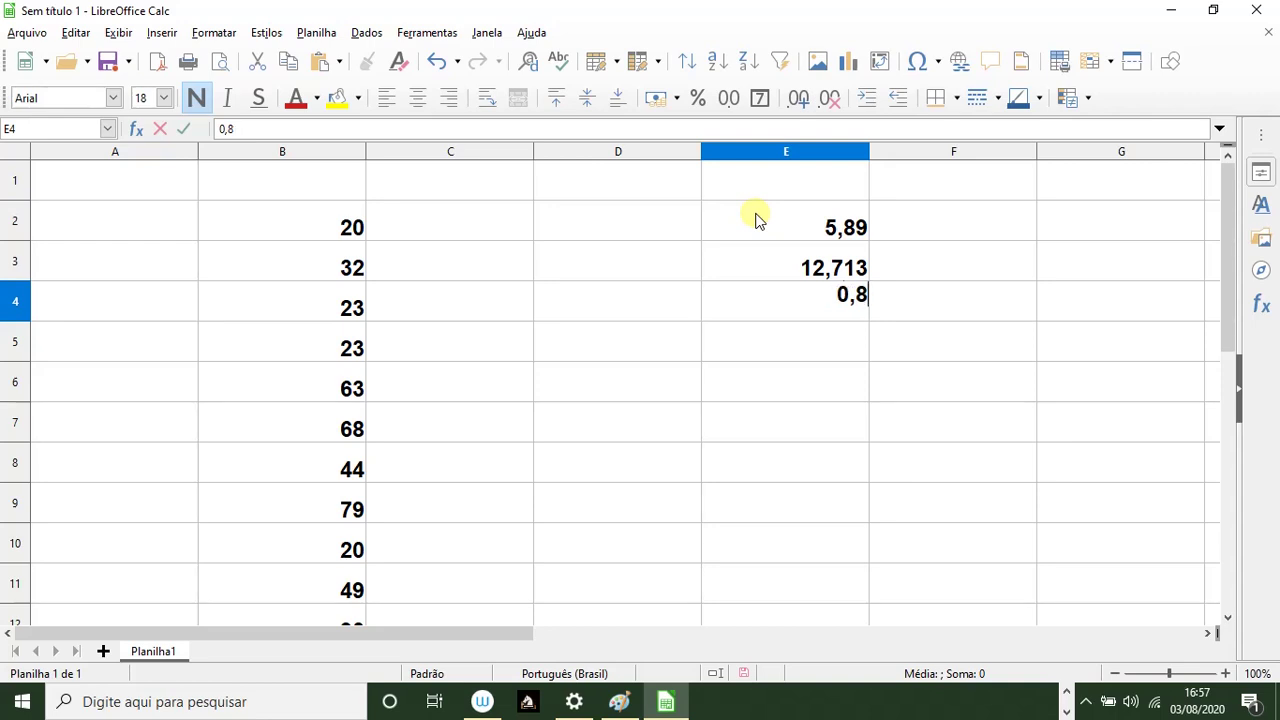
type("52")
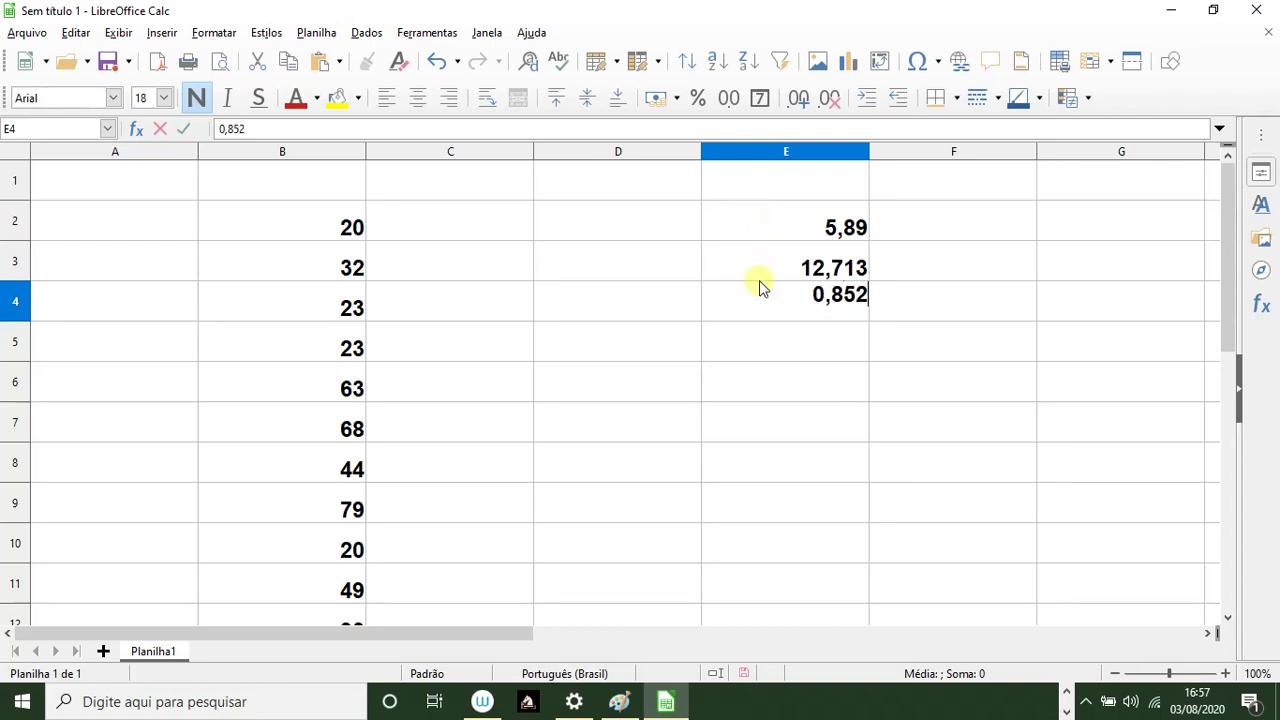
left_click(797, 335)
type("3,3333")
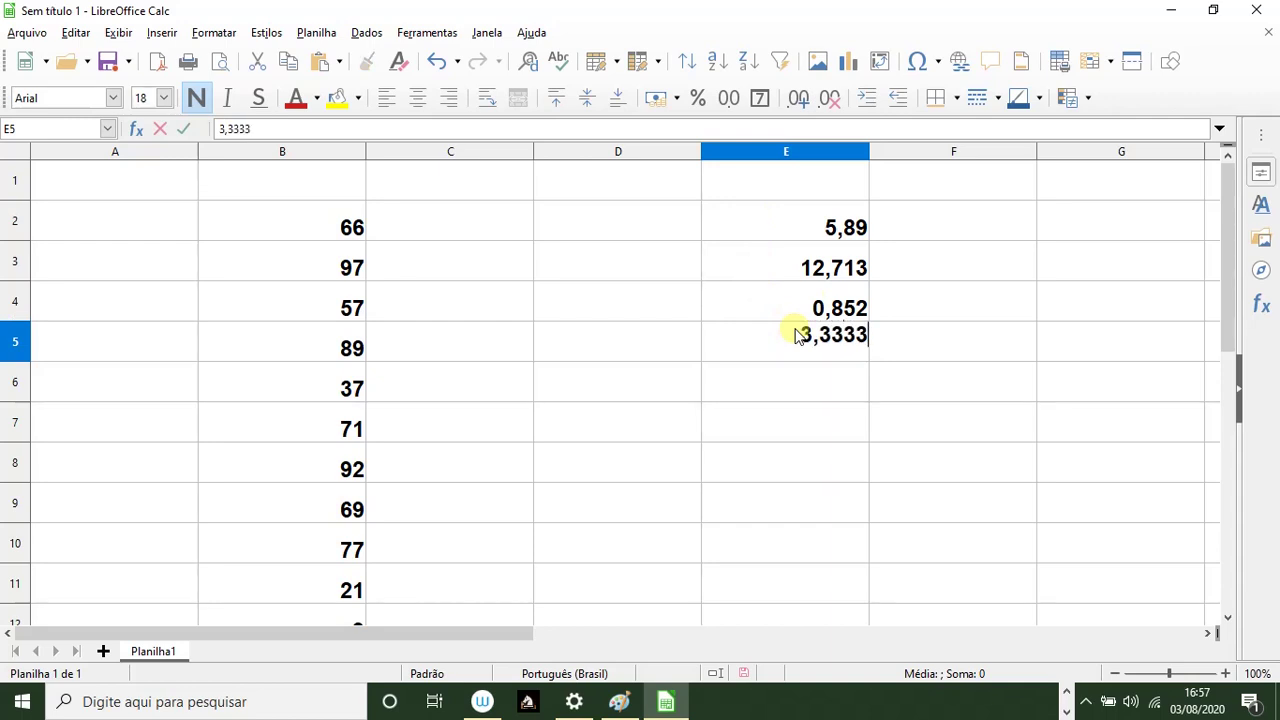
key("Return")
Enter the formula =INT(E2) in cell F2 to extract the integer part of the first decimal number
left_click(802, 240)
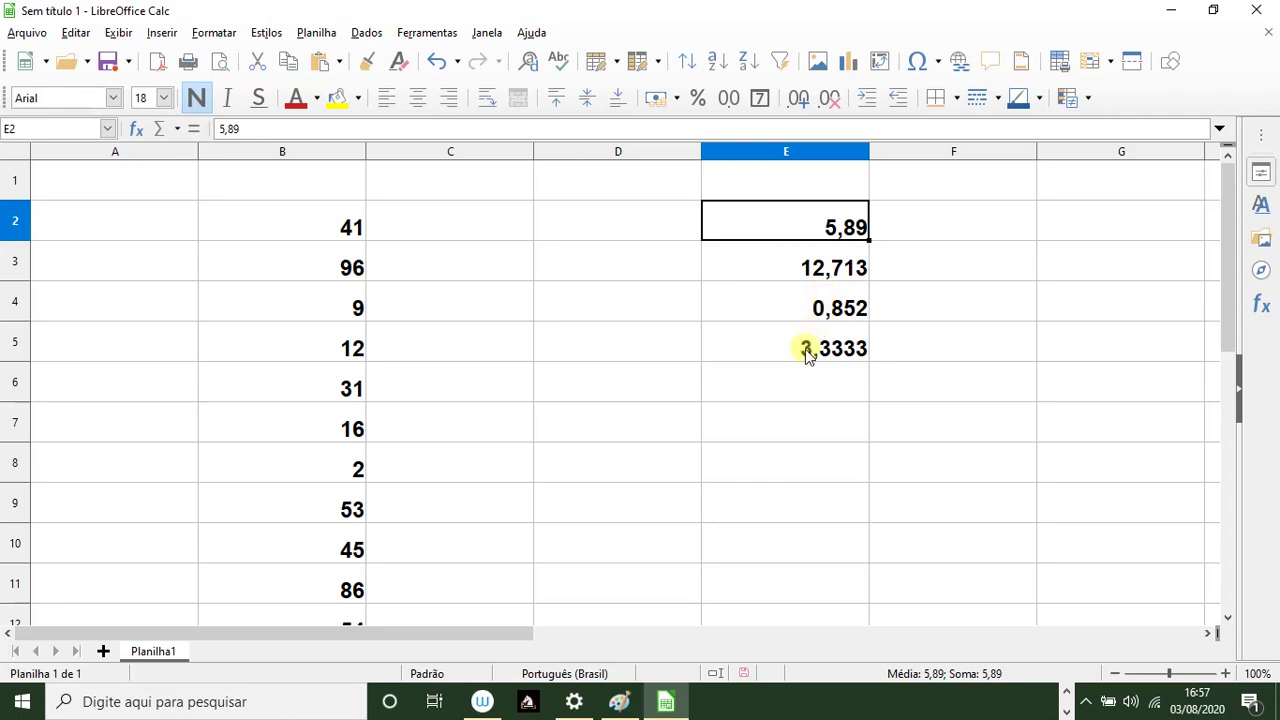
left_click(903, 229)
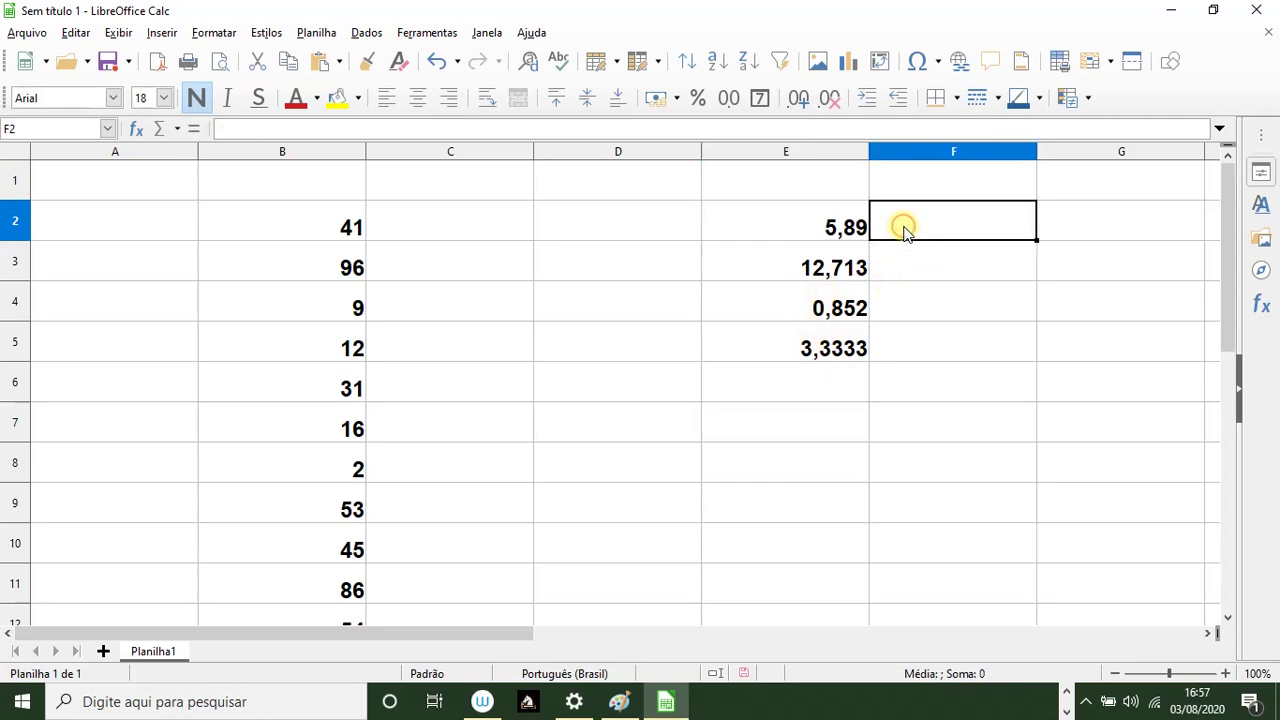
type("=I")
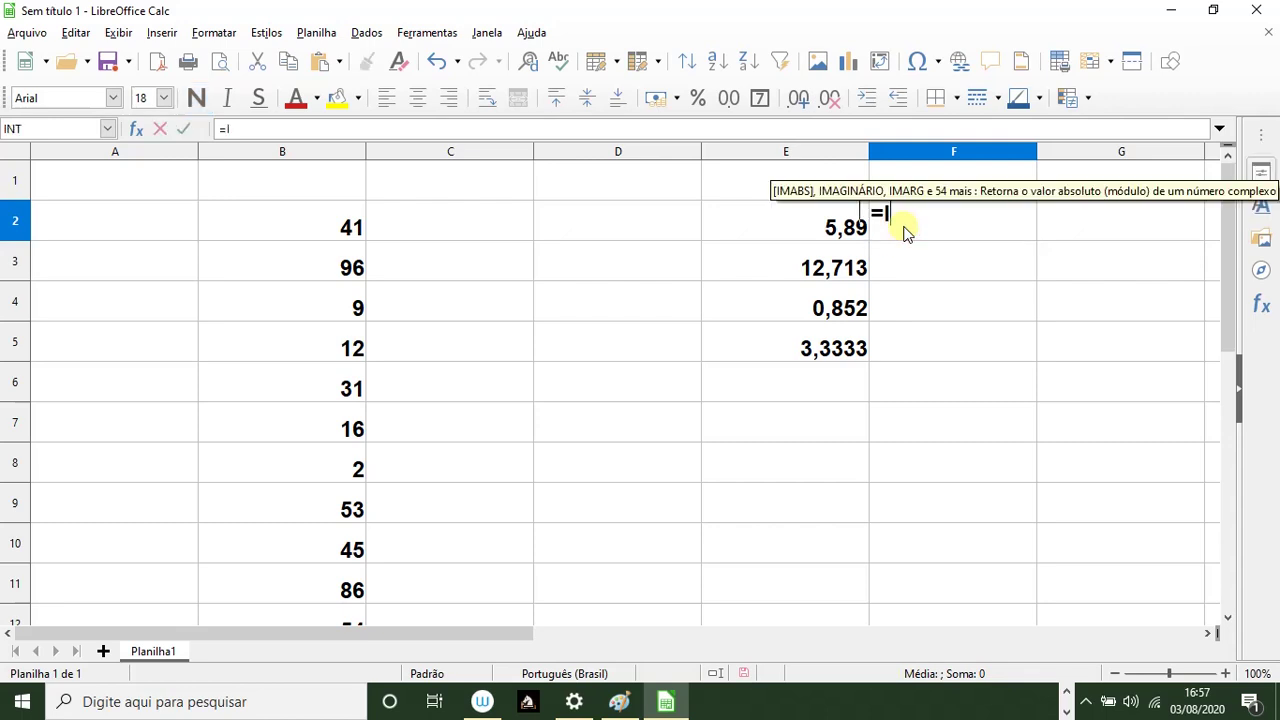
type("NT(")
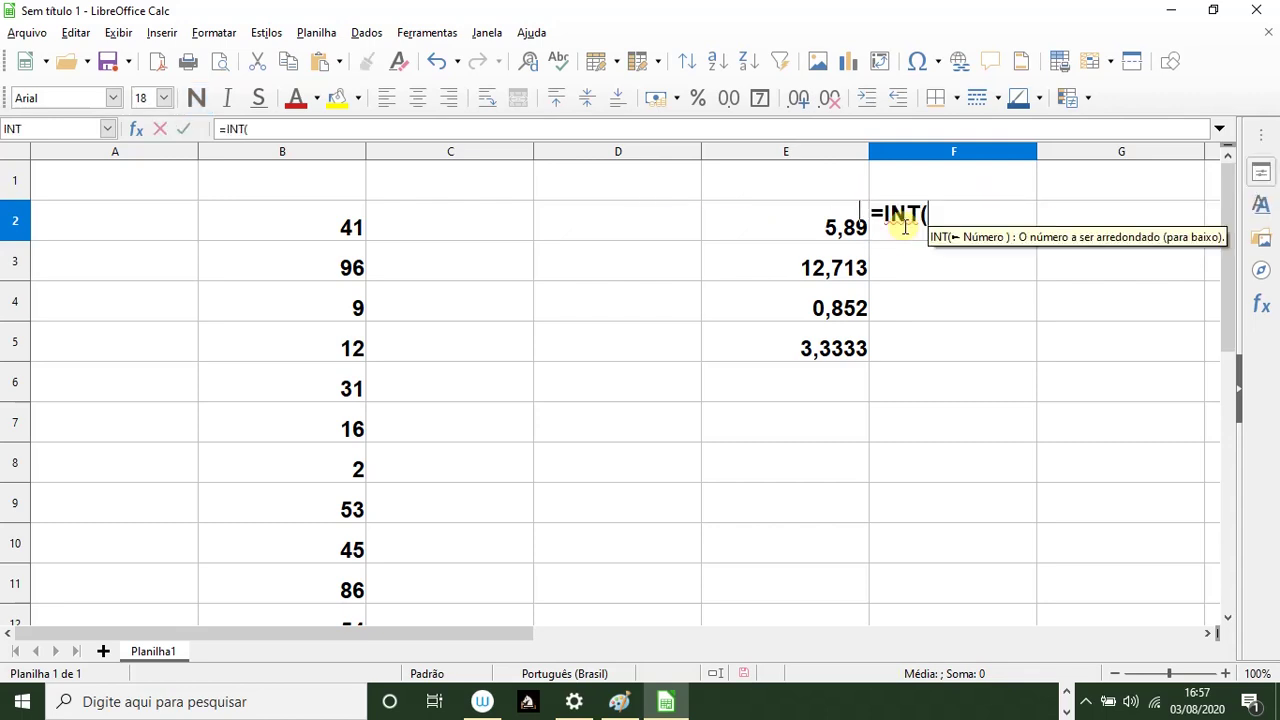
left_click(838, 230)
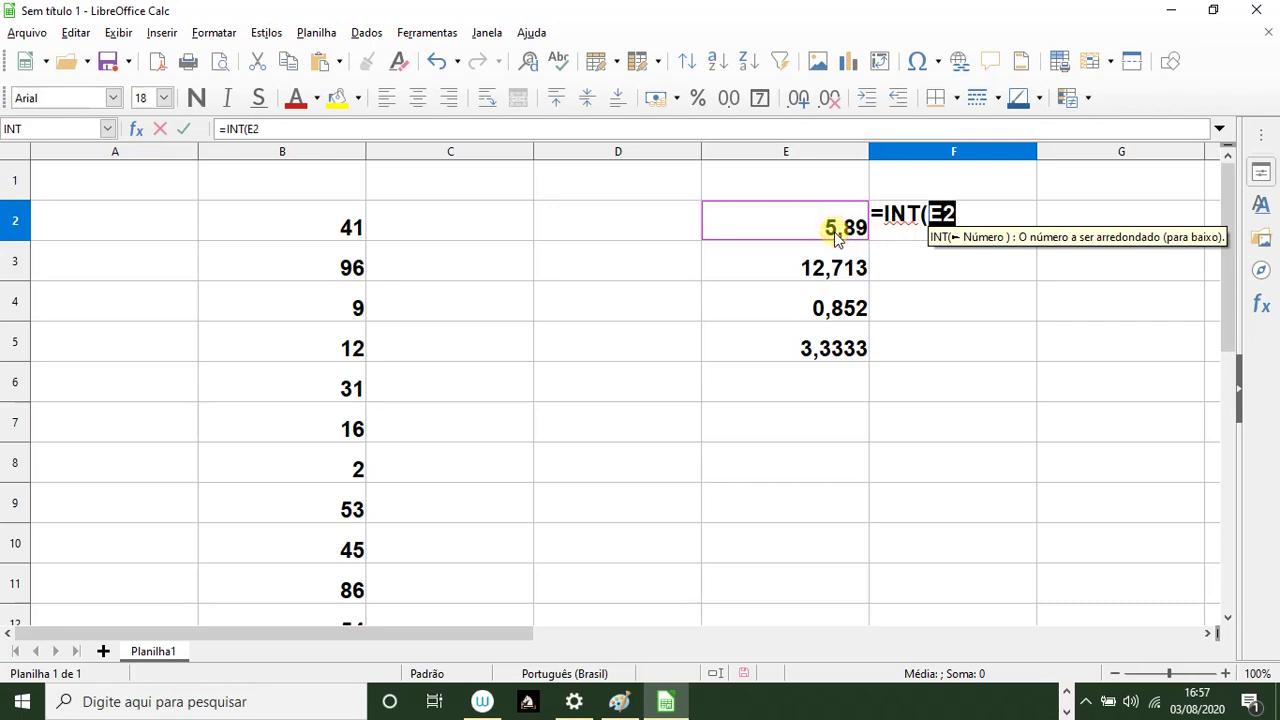
type(")")
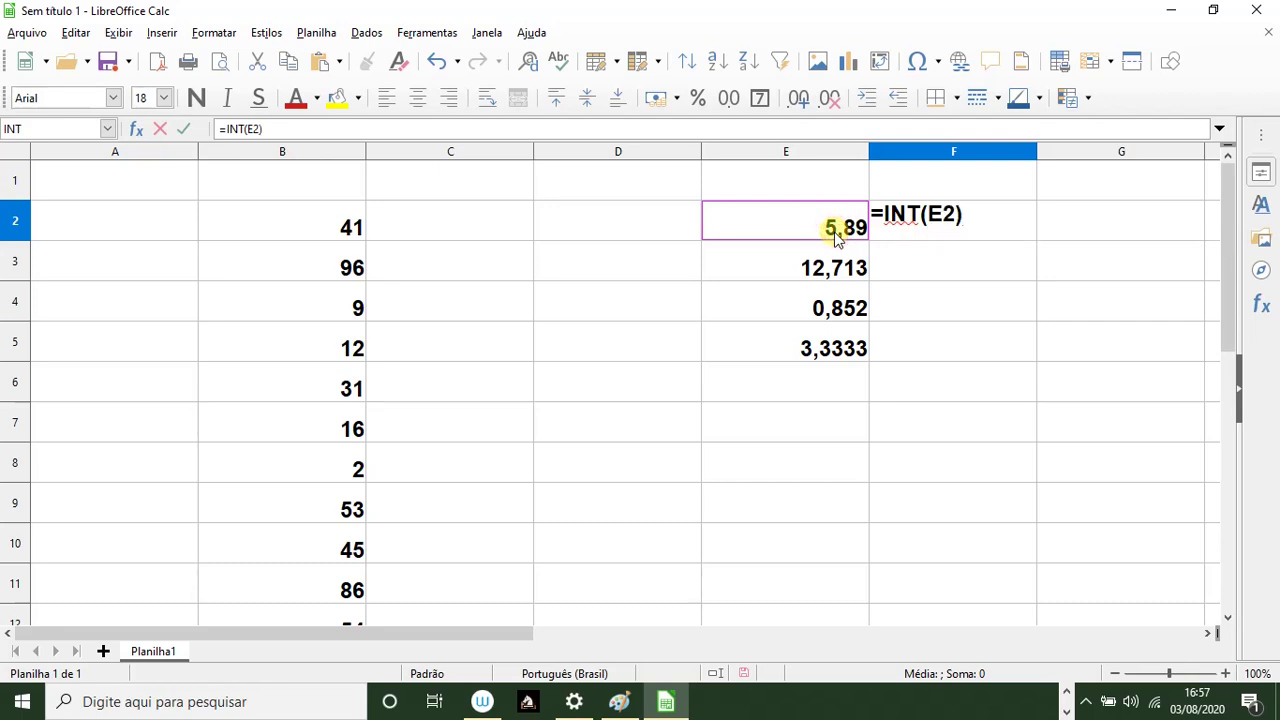
key("Return")
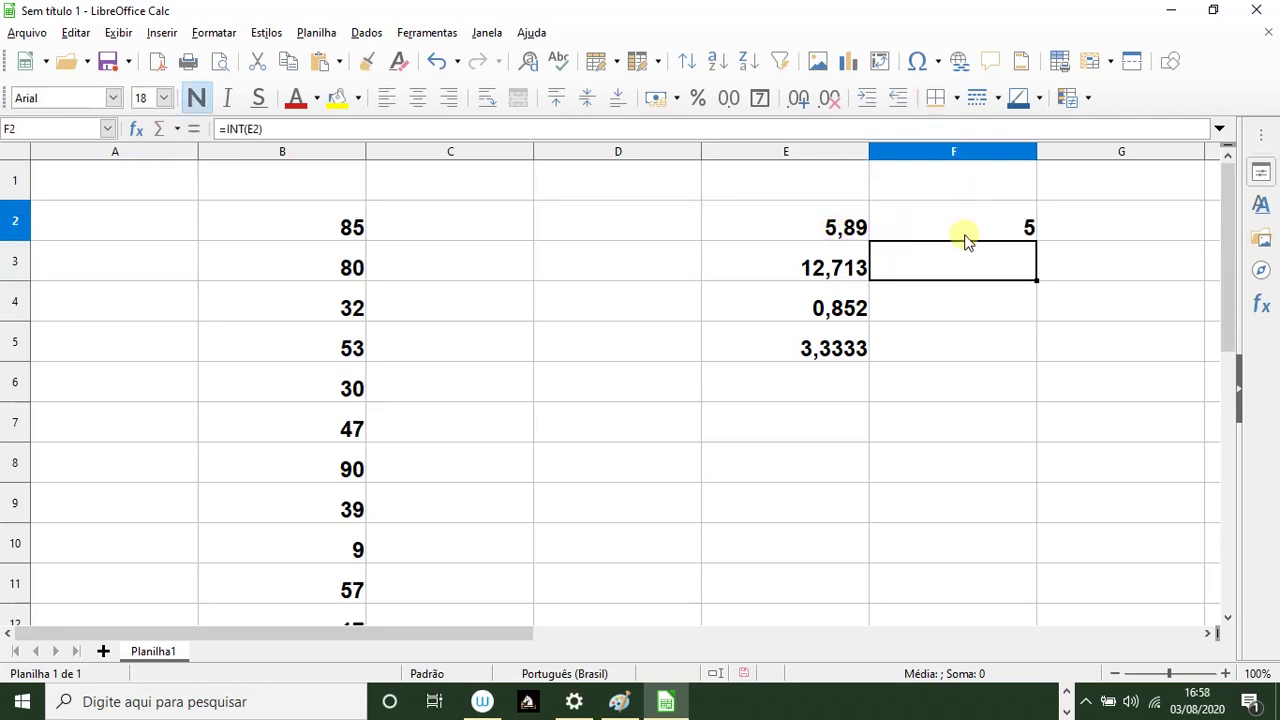
Fill the INT formula from F2 down to F5
left_click(966, 236)
left_click_drag(1036, 243, 1030, 352)
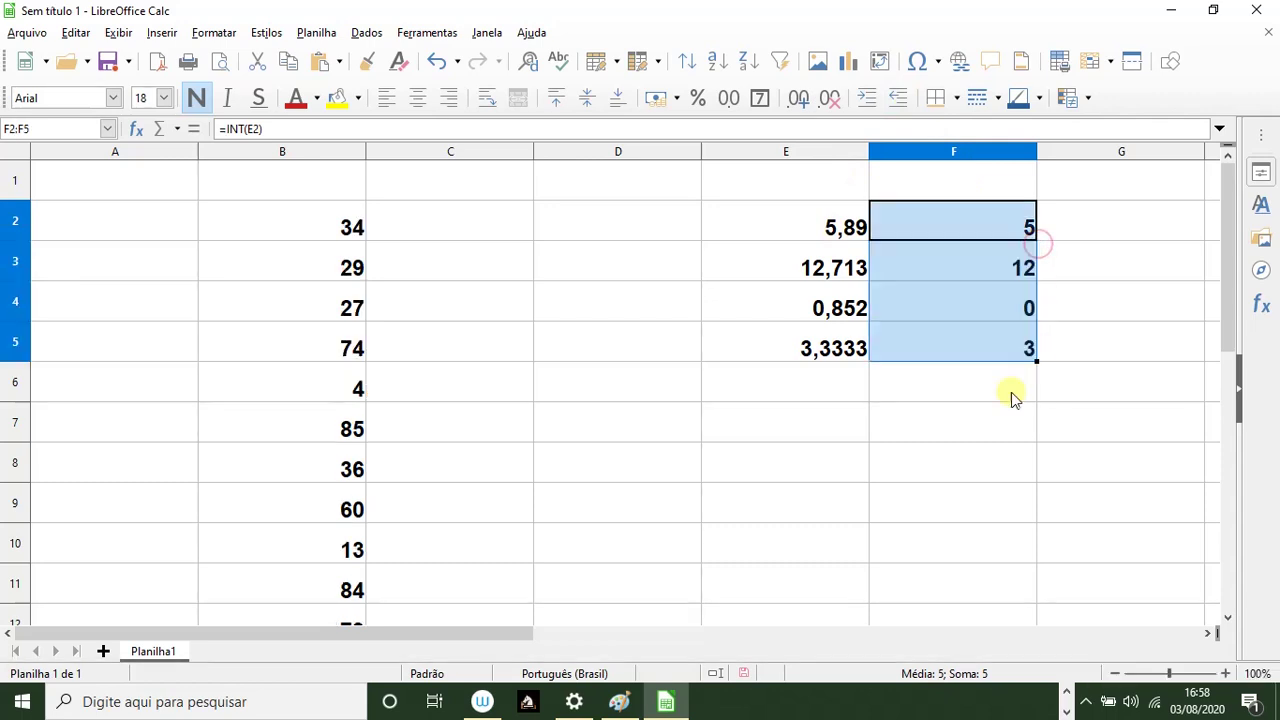
left_click(946, 451)
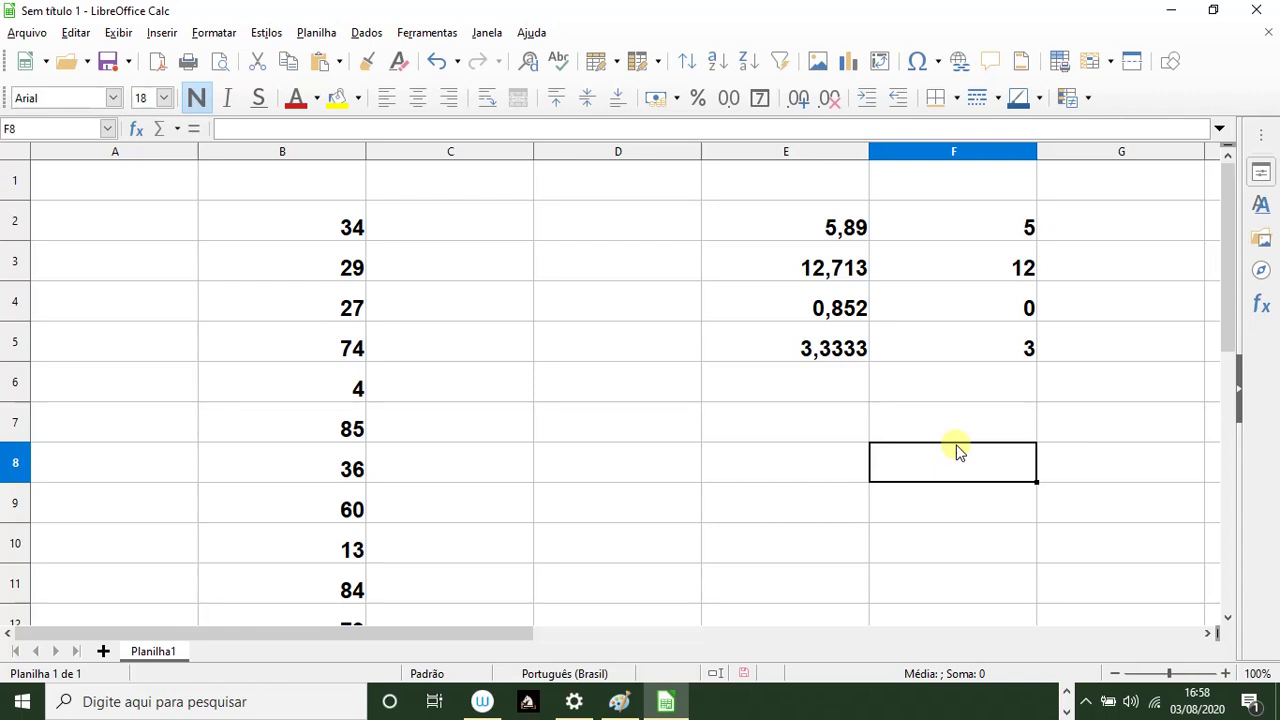
Switch to Paint and handwrite "função aleatório" in blue below the int(3,59) example
key("alt+Tab")
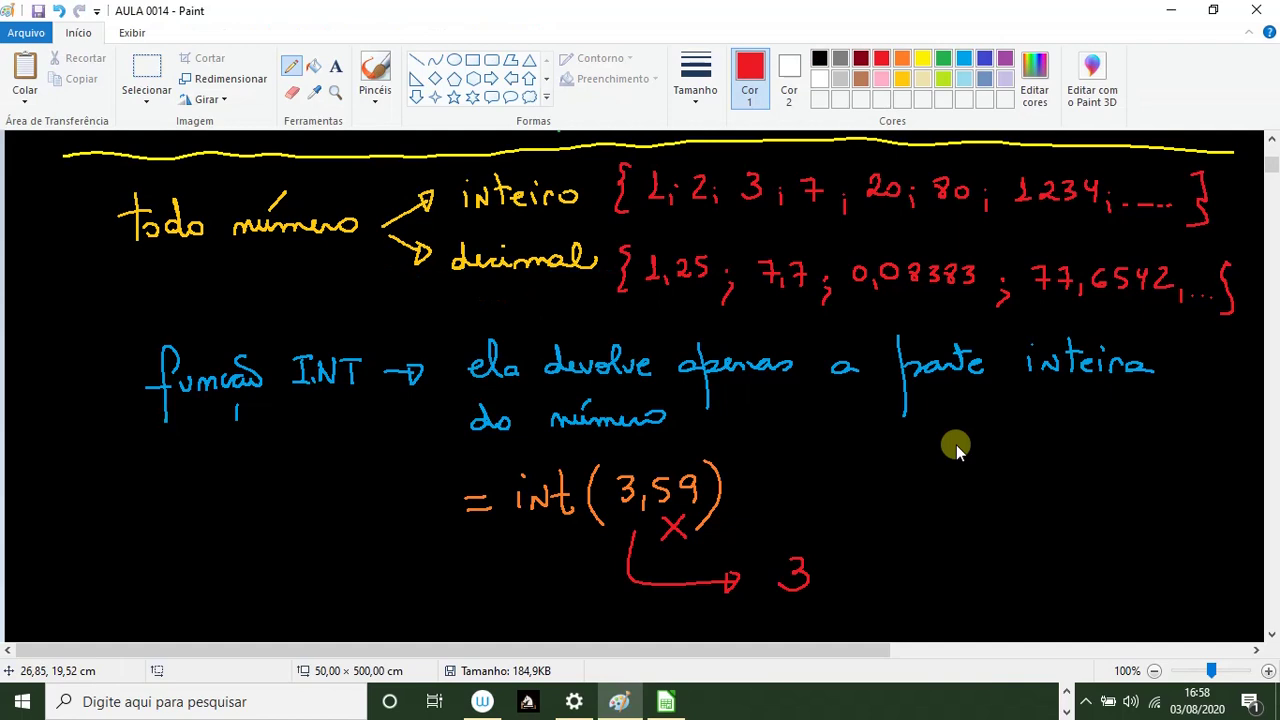
scroll(738, 496, "down", 3)
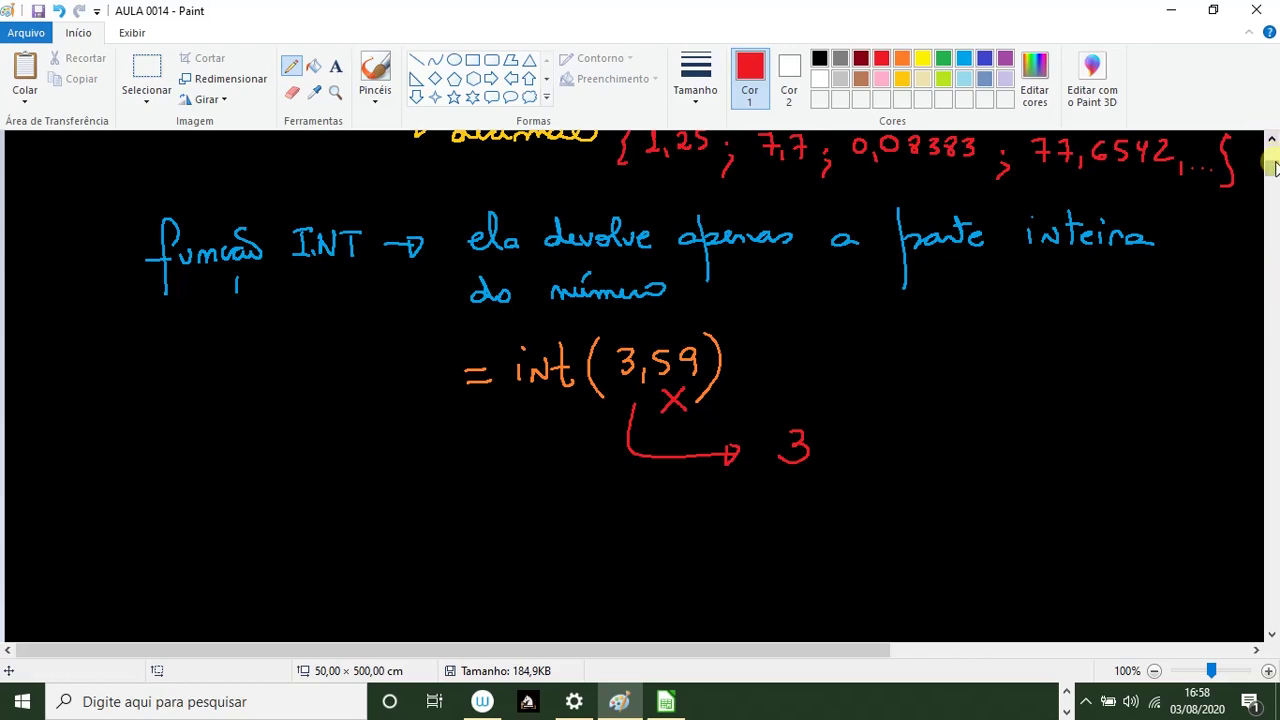
mouse_move(1273, 166)
left_mouse_down()
mouse_move(1273, 148)
mouse_move(1274, 171)
left_mouse_up()
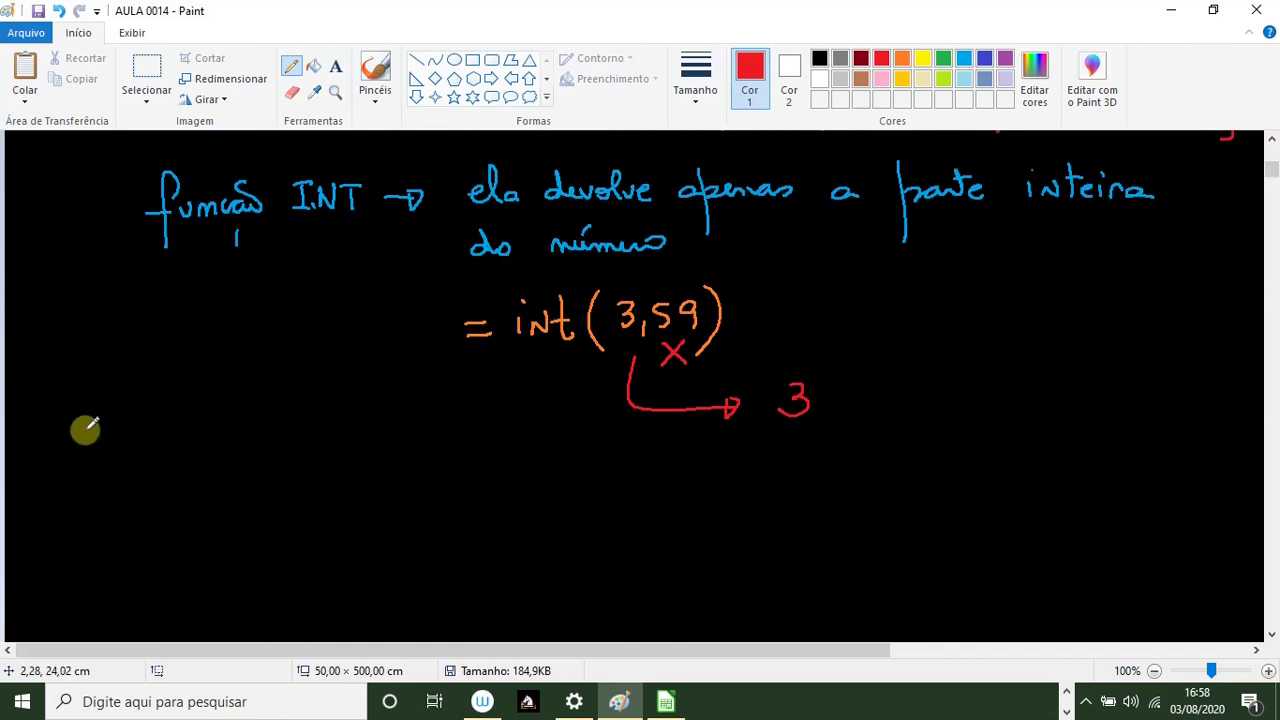
left_click_drag(88, 438, 72, 488)
key("ctrl+z")
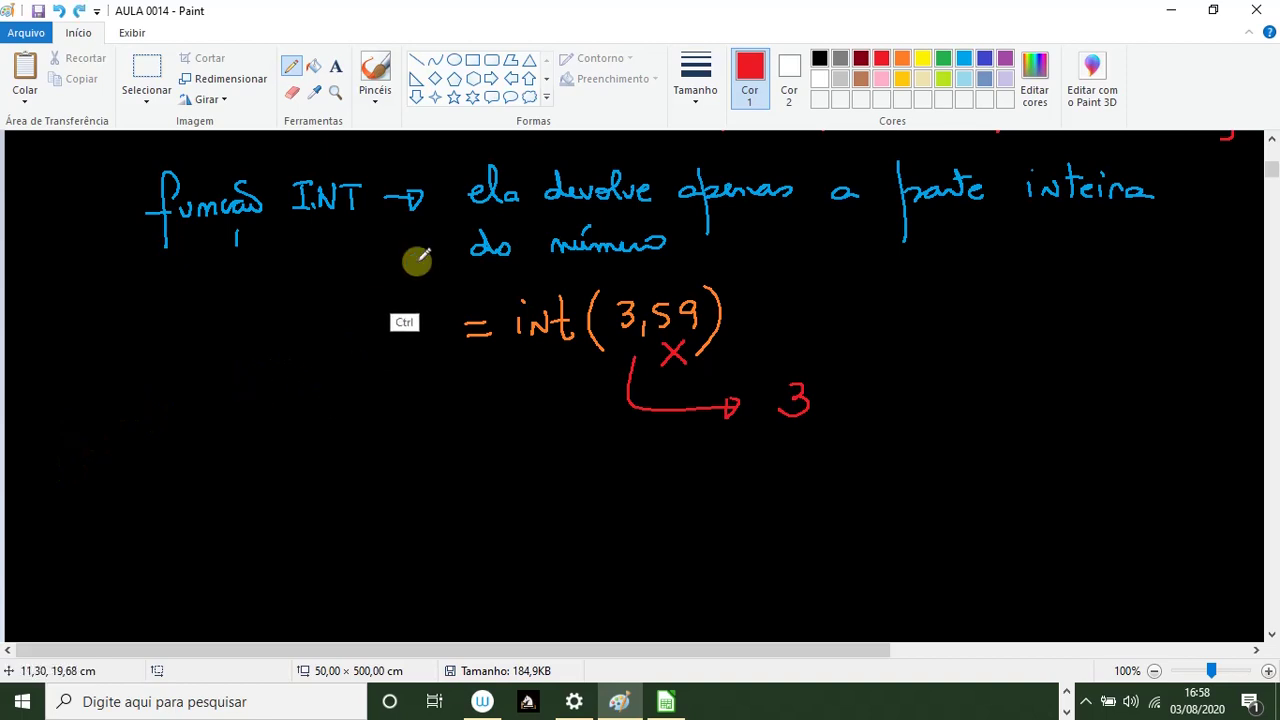
left_click(965, 60)
mouse_move(74, 478)
left_mouse_down()
mouse_move(62, 536)
mouse_move(88, 500)
mouse_move(140, 492)
mouse_move(155, 502)
mouse_move(137, 523)
mouse_move(220, 480)
mouse_move(240, 500)
mouse_move(254, 480)
mouse_move(320, 489)
left_mouse_up()
left_click_drag(237, 463, 247, 444)
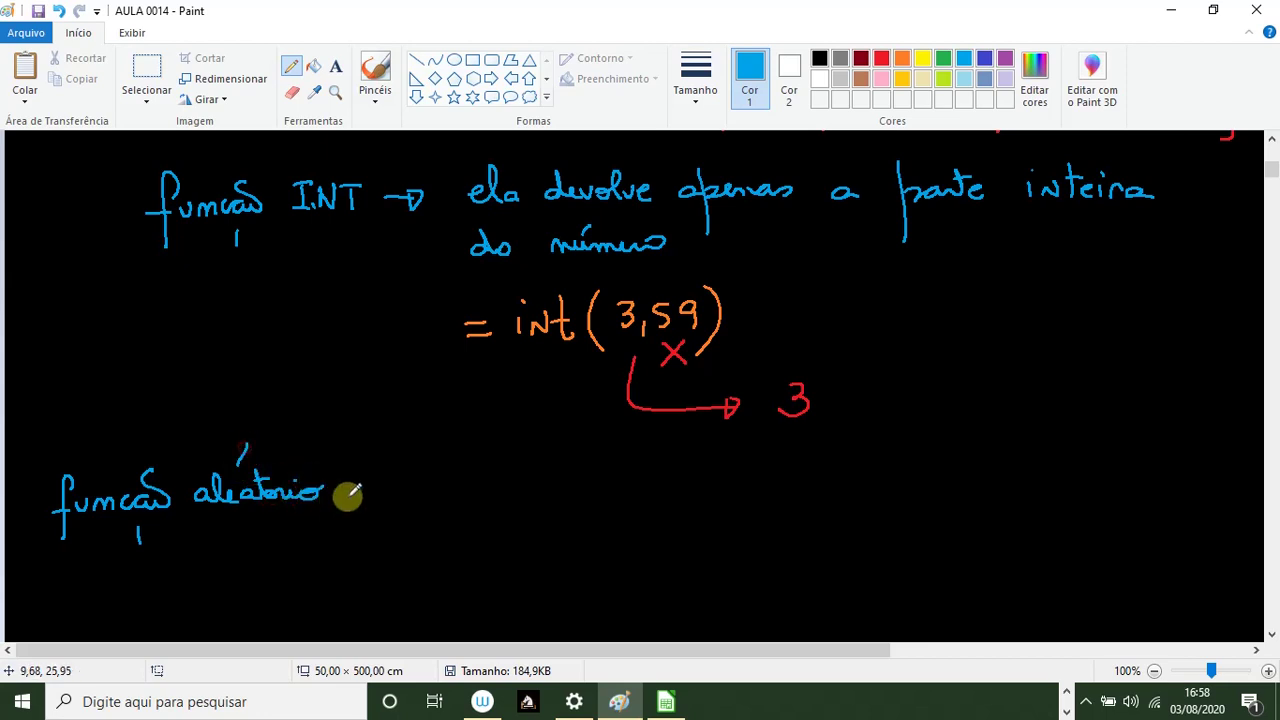
Continue the blue sentence after "função aleatório" with "gera um número entre o 0 (zero) e o"
mouse_move(364, 493)
left_mouse_down()
mouse_move(363, 534)
mouse_move(420, 486)
mouse_move(672, 481)
left_mouse_up()
left_click_drag(610, 449, 603, 461)
mouse_move(714, 477)
left_mouse_down()
mouse_move(760, 486)
mouse_move(830, 472)
left_mouse_up()
mouse_move(907, 473)
left_mouse_down()
mouse_move(884, 459)
mouse_move(885, 485)
left_mouse_up()
left_click_drag(947, 437, 952, 490)
left_click_drag(958, 456, 978, 477)
left_click_drag(957, 466, 992, 477)
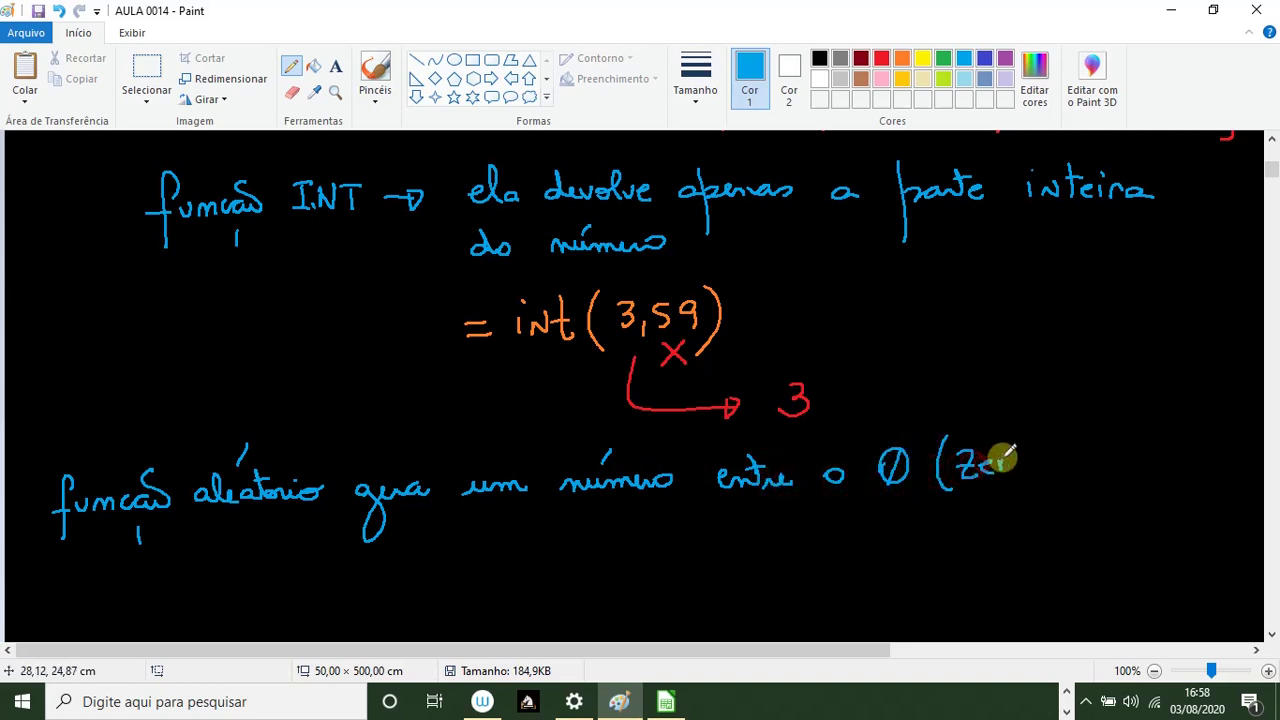
left_click_drag(1021, 432, 1030, 480)
left_click_drag(1067, 466, 1107, 461)
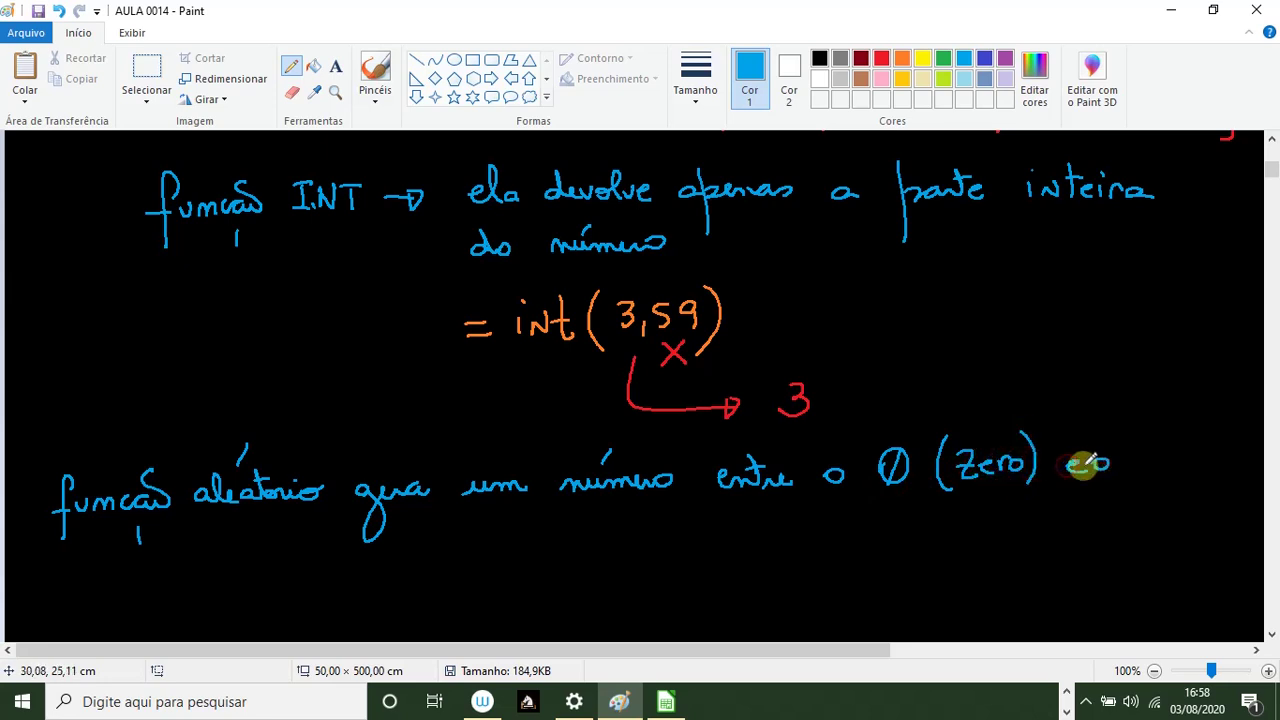
Finish the sentence on a second line with "número (1) Um." in blue
left_click_drag(86, 571, 206, 566)
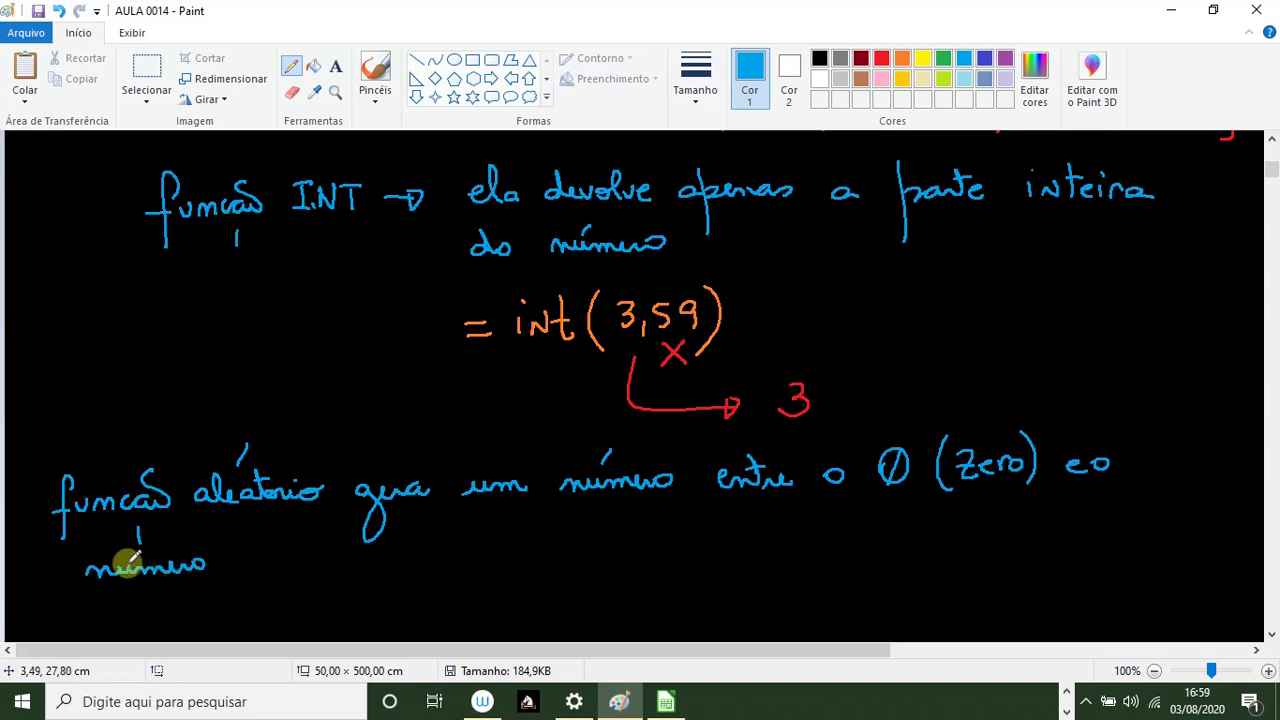
left_click_drag(128, 545, 124, 552)
left_click_drag(247, 556, 246, 563)
mouse_move(238, 565)
left_mouse_down()
mouse_move(255, 563)
mouse_move(257, 531)
mouse_move(289, 543)
mouse_move(303, 523)
mouse_move(337, 554)
mouse_move(374, 560)
left_mouse_up()
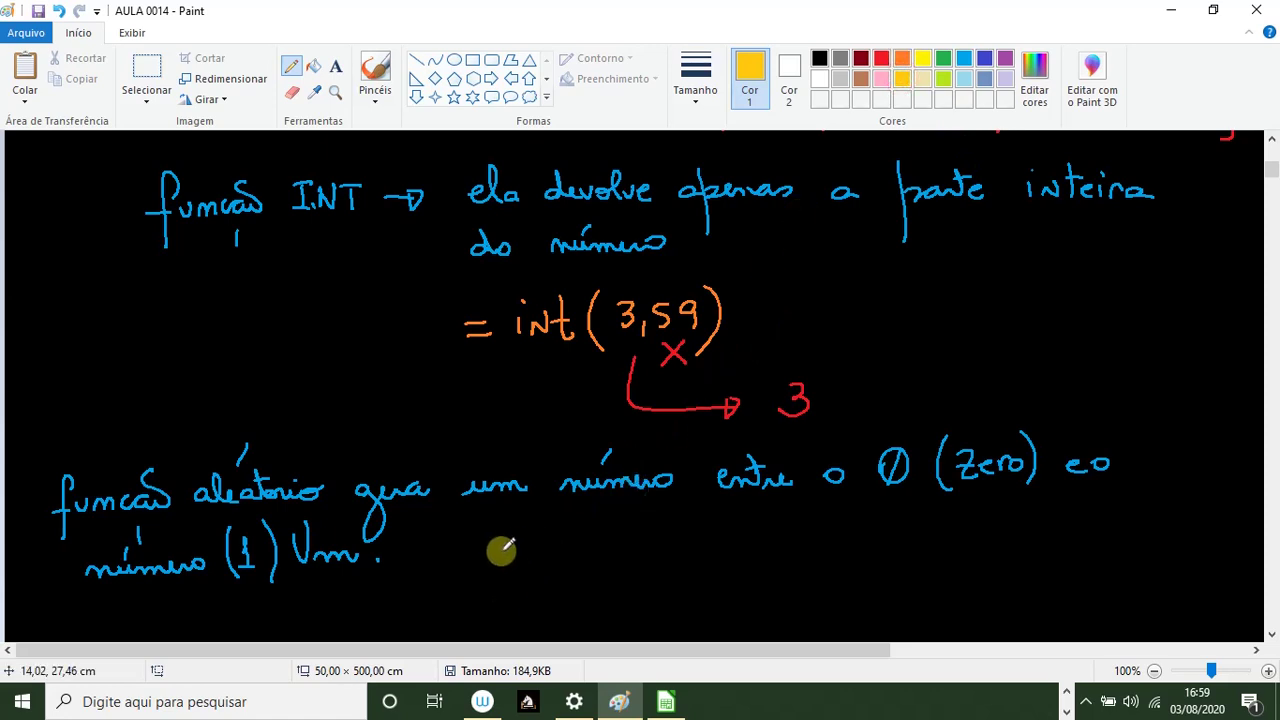
Handwrite the example decimals "0,2 ; 0,753 ; 0,111" in gold beside "número (1) Um."
left_click_drag(503, 549, 521, 564)
left_click_drag(533, 545, 548, 561)
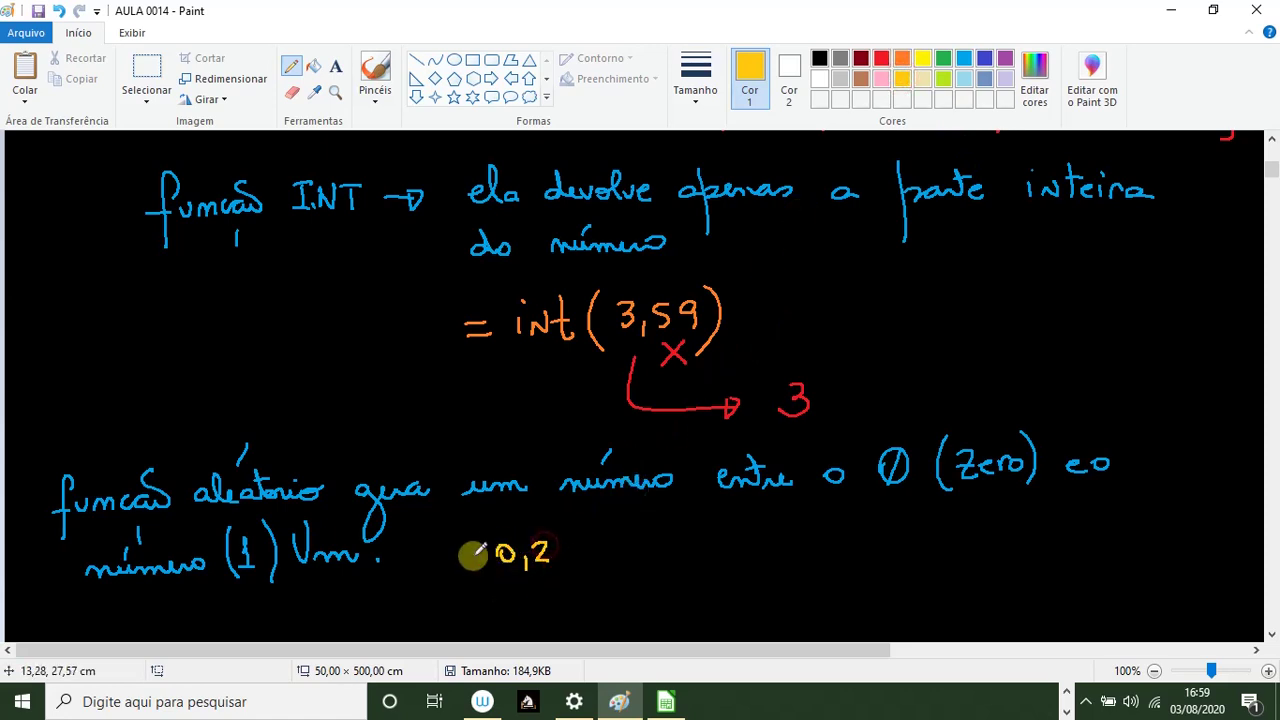
left_click(586, 549)
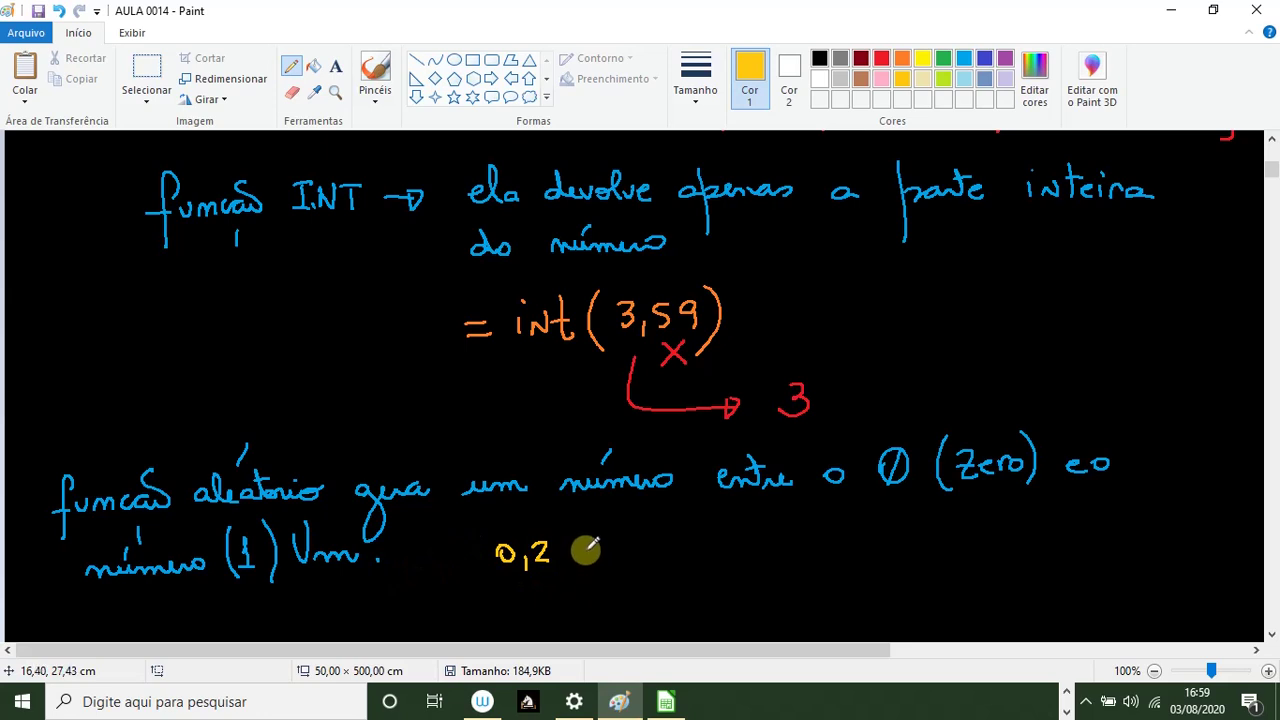
left_click_drag(589, 566, 585, 592)
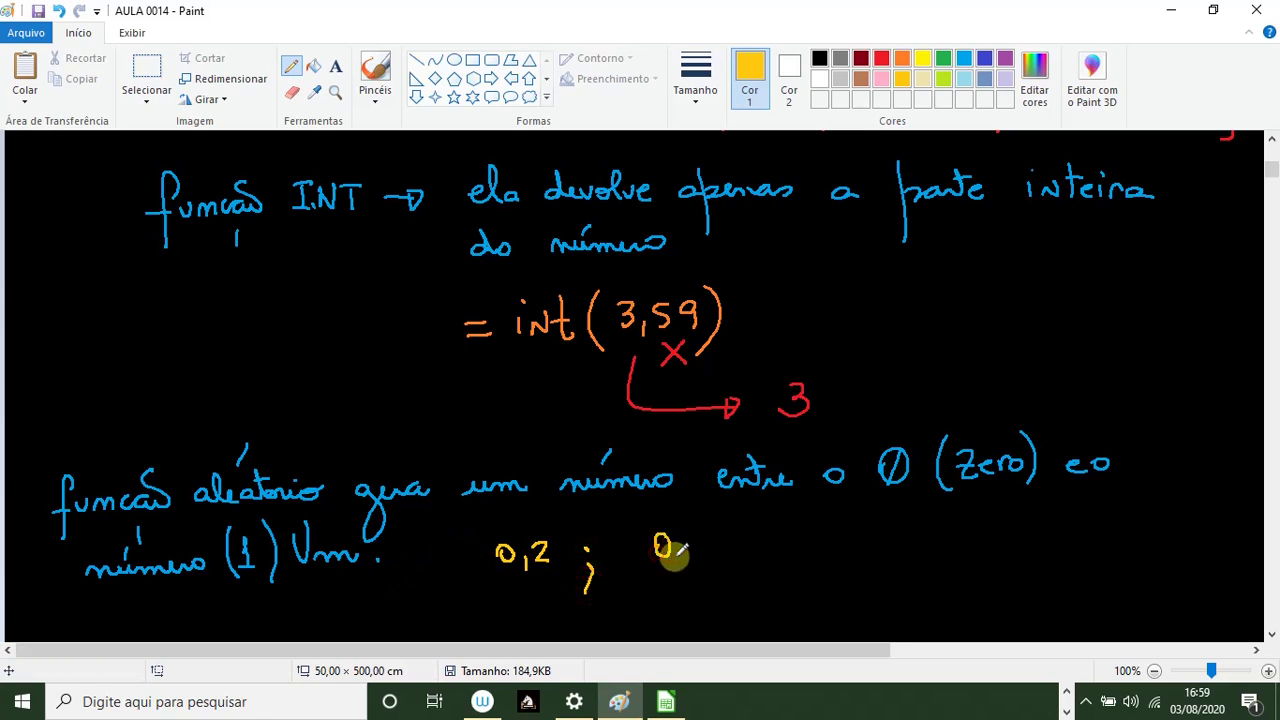
mouse_move(680, 559)
left_mouse_down()
mouse_move(679, 572)
mouse_move(726, 557)
mouse_move(780, 583)
left_mouse_up()
left_click(779, 546)
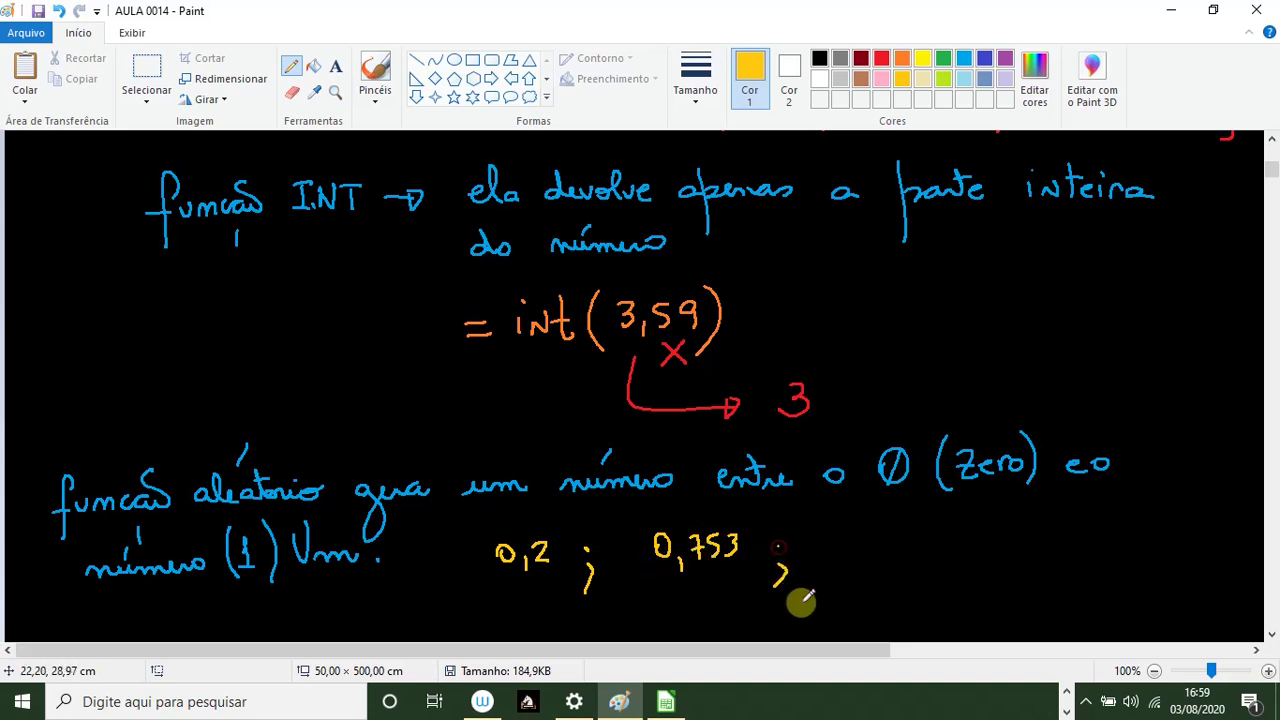
mouse_move(858, 539)
left_mouse_down()
mouse_move(877, 570)
mouse_move(903, 548)
mouse_move(938, 548)
left_mouse_up()
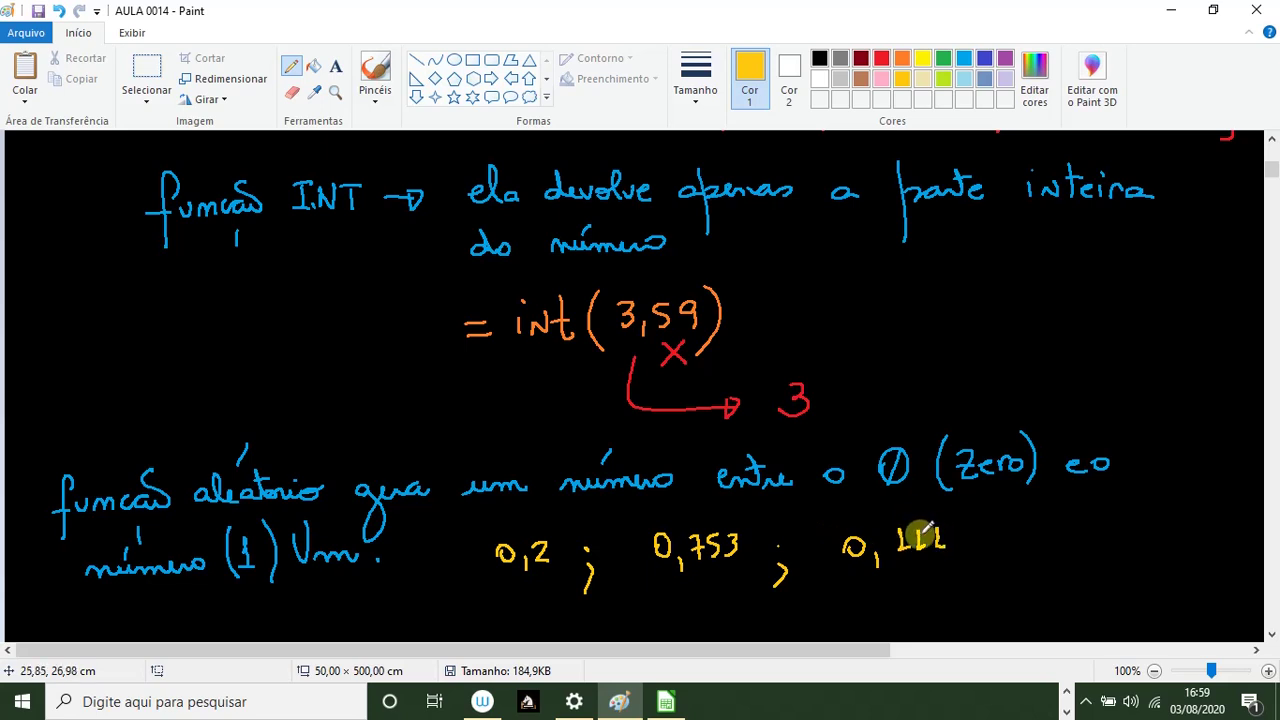
Draw a red line with circled ends below the decimals and label its ends "0 (zero)" and "1 (Um)" in lime
scroll(1272, 632, "down", 2)
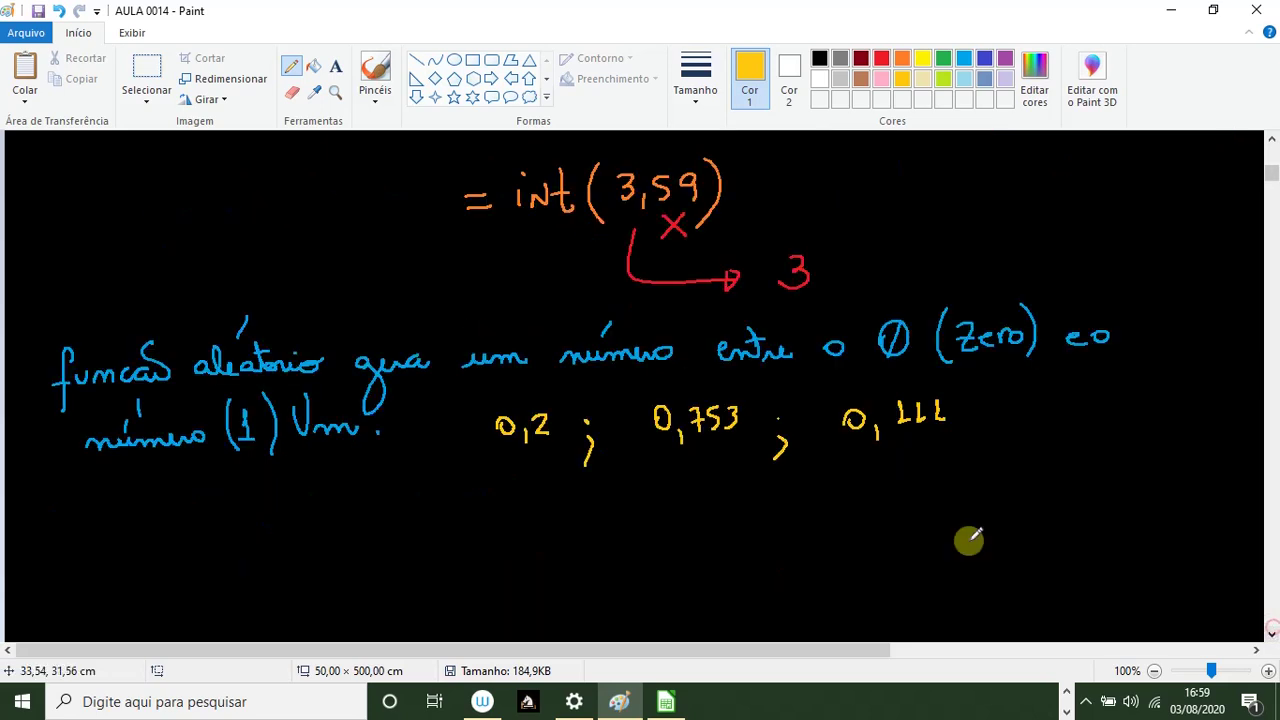
left_click(884, 62)
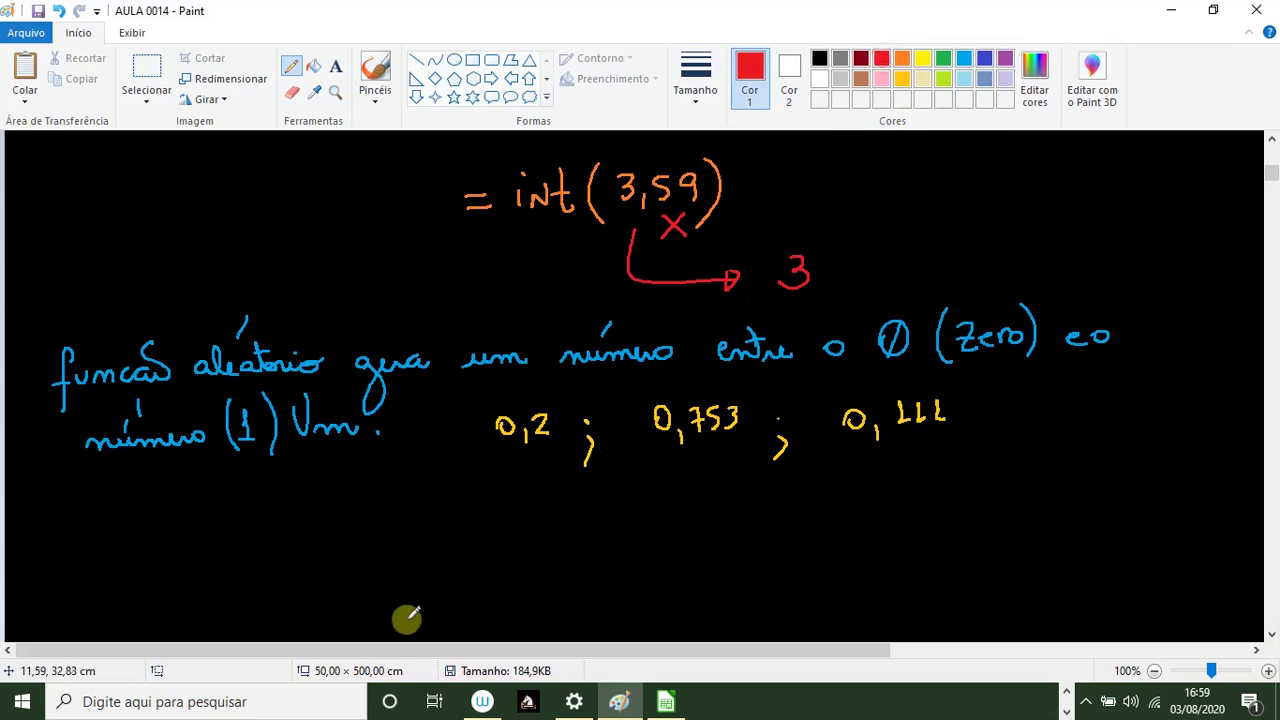
mouse_move(366, 543)
left_mouse_down()
mouse_move(371, 560)
mouse_move(366, 530)
mouse_move(380, 543)
mouse_move(985, 516)
mouse_move(989, 529)
mouse_move(986, 514)
left_mouse_up()
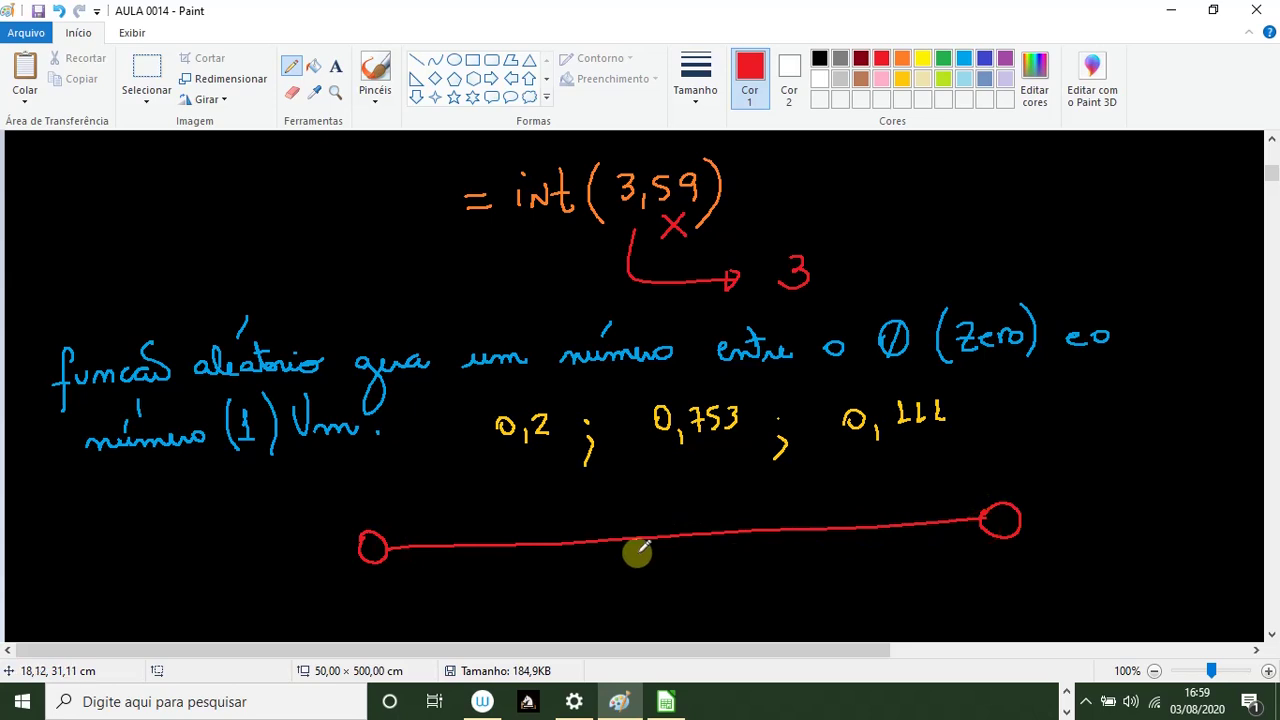
left_click(943, 78)
mouse_move(368, 593)
left_mouse_down()
mouse_move(374, 603)
mouse_move(400, 580)
mouse_move(409, 597)
mouse_move(479, 608)
left_mouse_up()
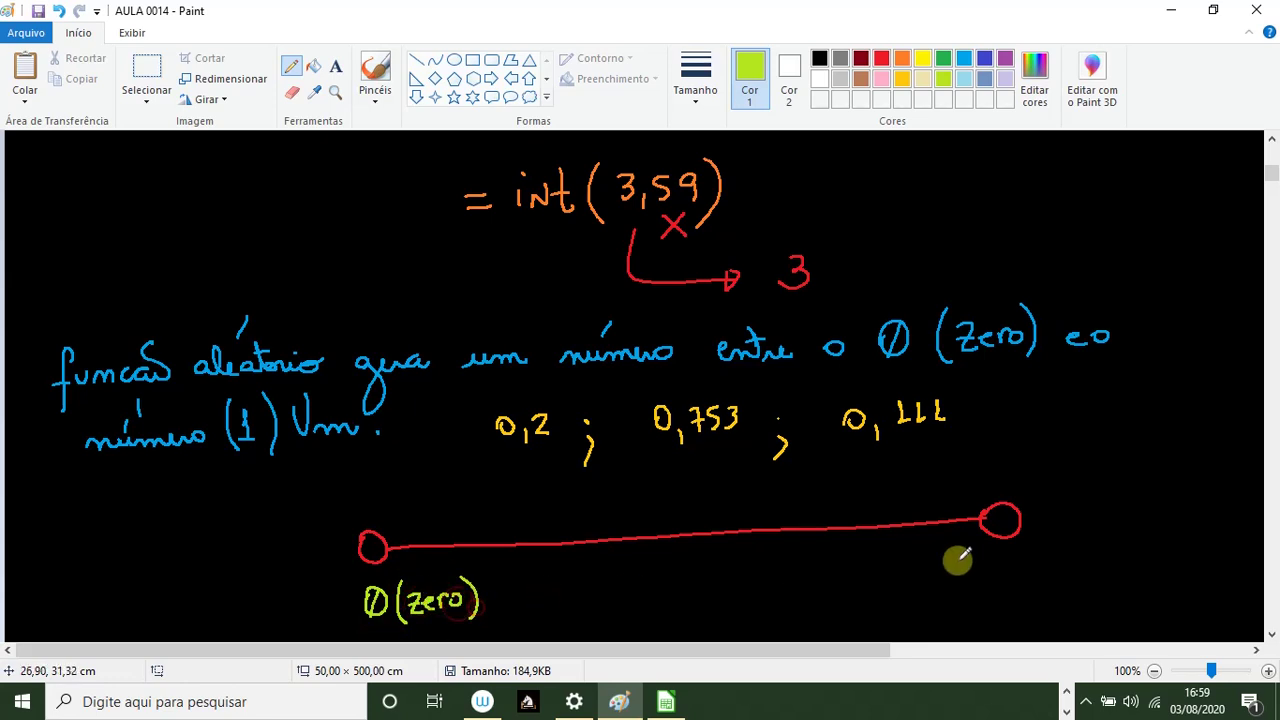
mouse_move(1026, 582)
left_mouse_down()
mouse_move(1140, 555)
mouse_move(1135, 576)
left_mouse_up()
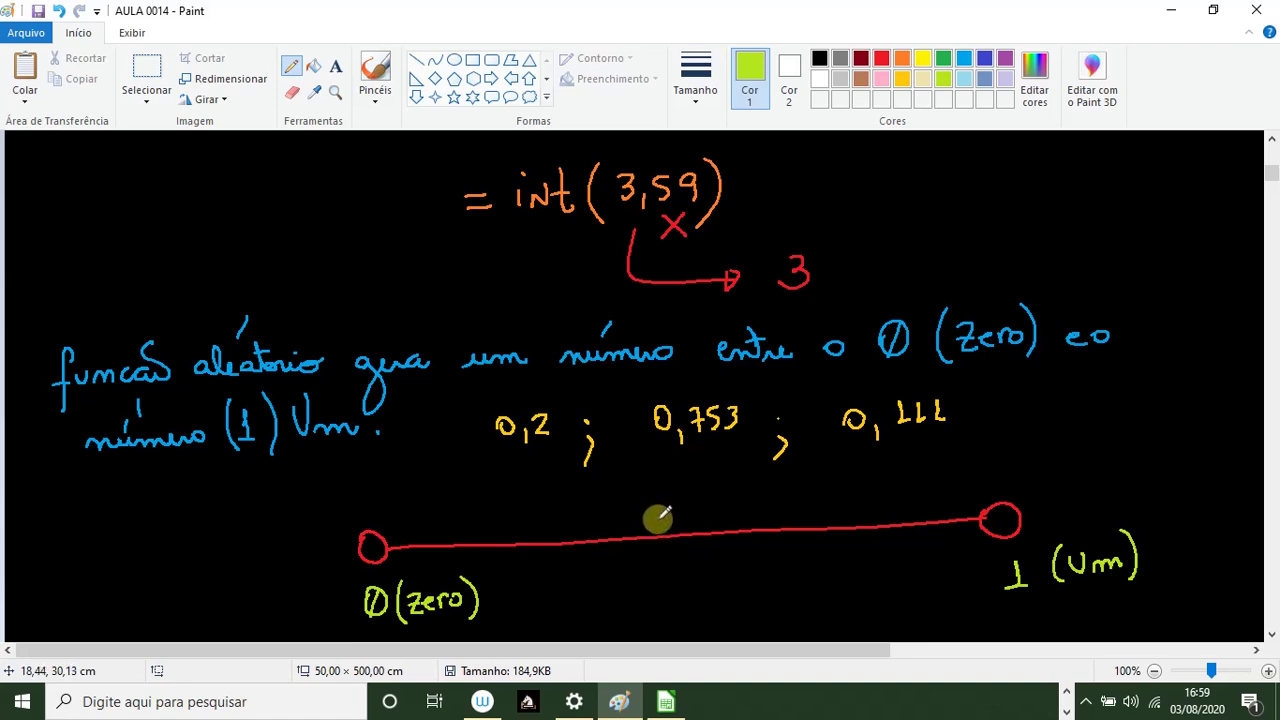
Handwrite "decimal x 10 (0 ... 9)" in lime below the number line
left_click(1271, 634)
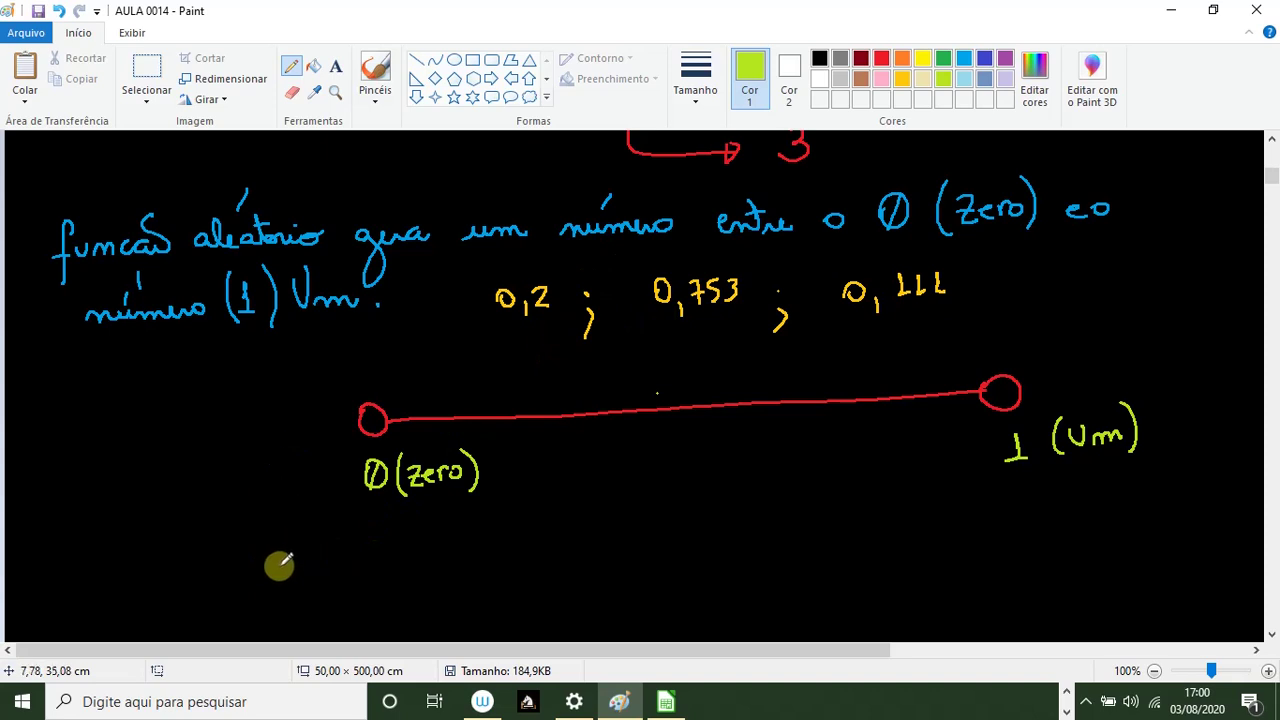
mouse_move(278, 561)
left_mouse_down()
mouse_move(430, 546)
mouse_move(443, 563)
left_mouse_up()
mouse_move(443, 546)
left_mouse_down()
mouse_move(429, 564)
mouse_move(508, 547)
mouse_move(552, 562)
mouse_move(707, 518)
mouse_move(719, 551)
left_mouse_up()
left_click(628, 543)
left_click(641, 543)
left_click(654, 543)
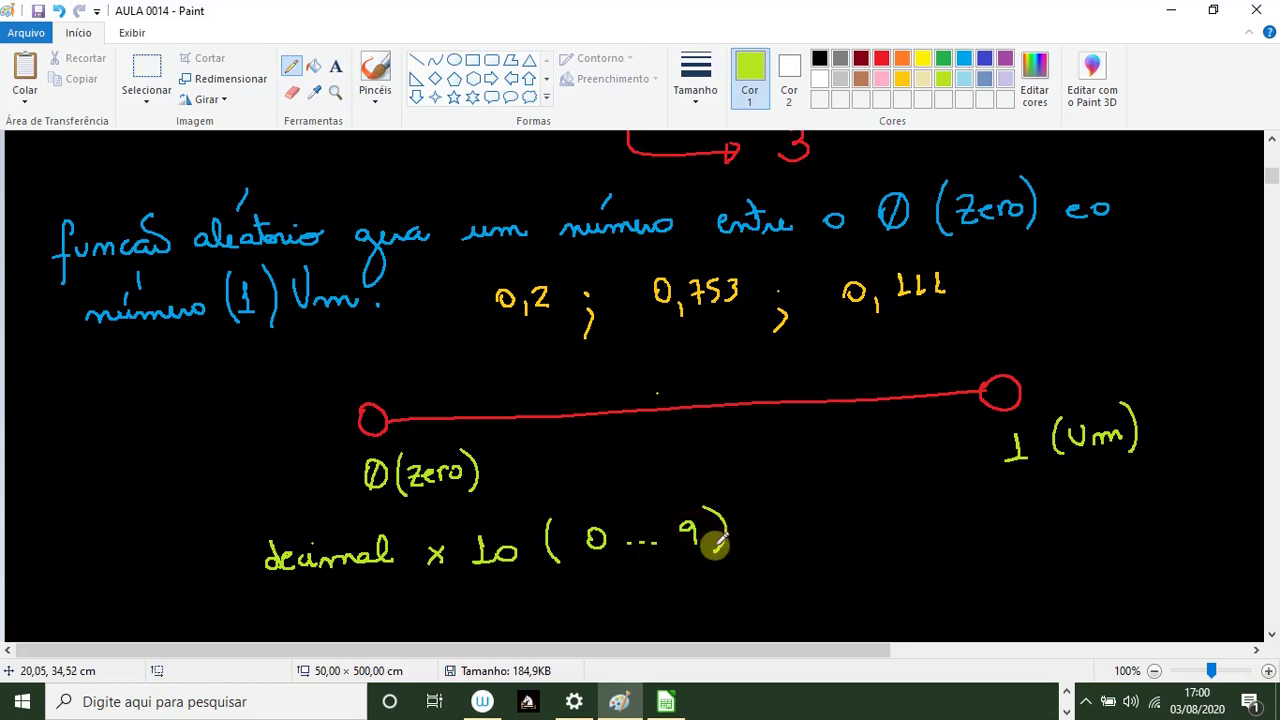
Handwrite "decimal x 100 (0 ... 99)" in lime on the next line, redoing the badly drawn 99
left_click(1272, 634)
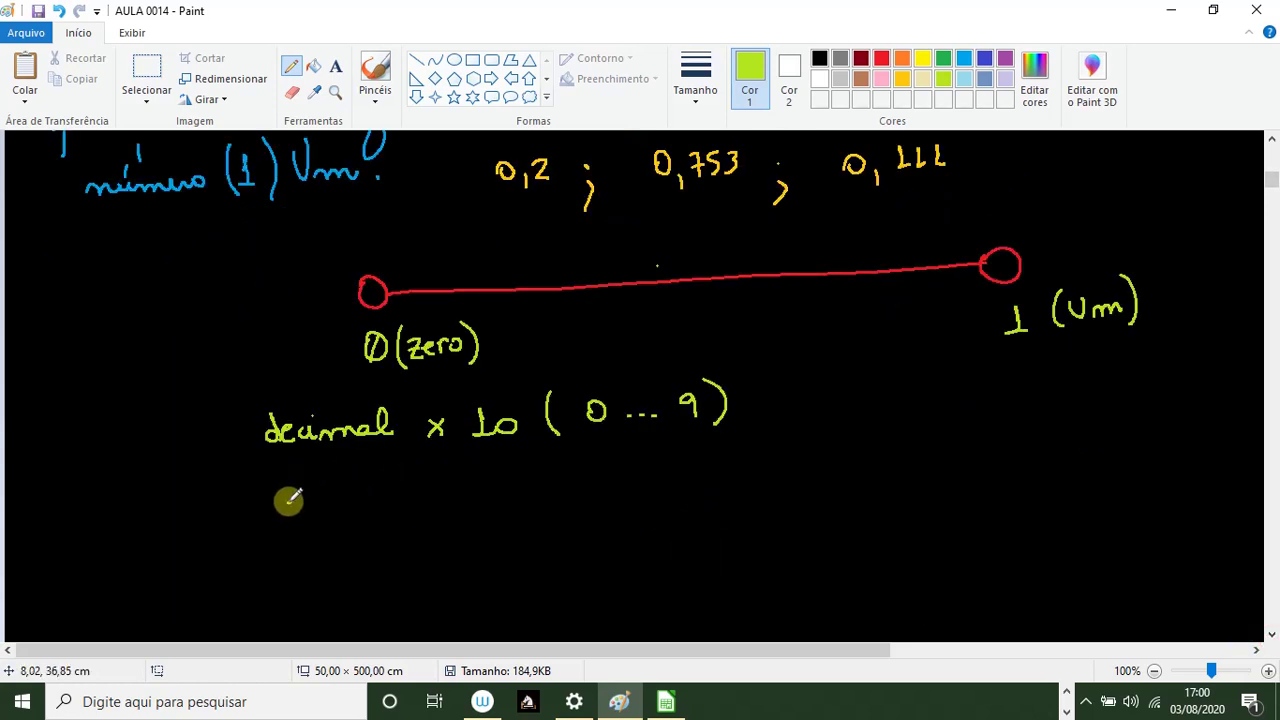
left_click_drag(289, 501, 307, 494)
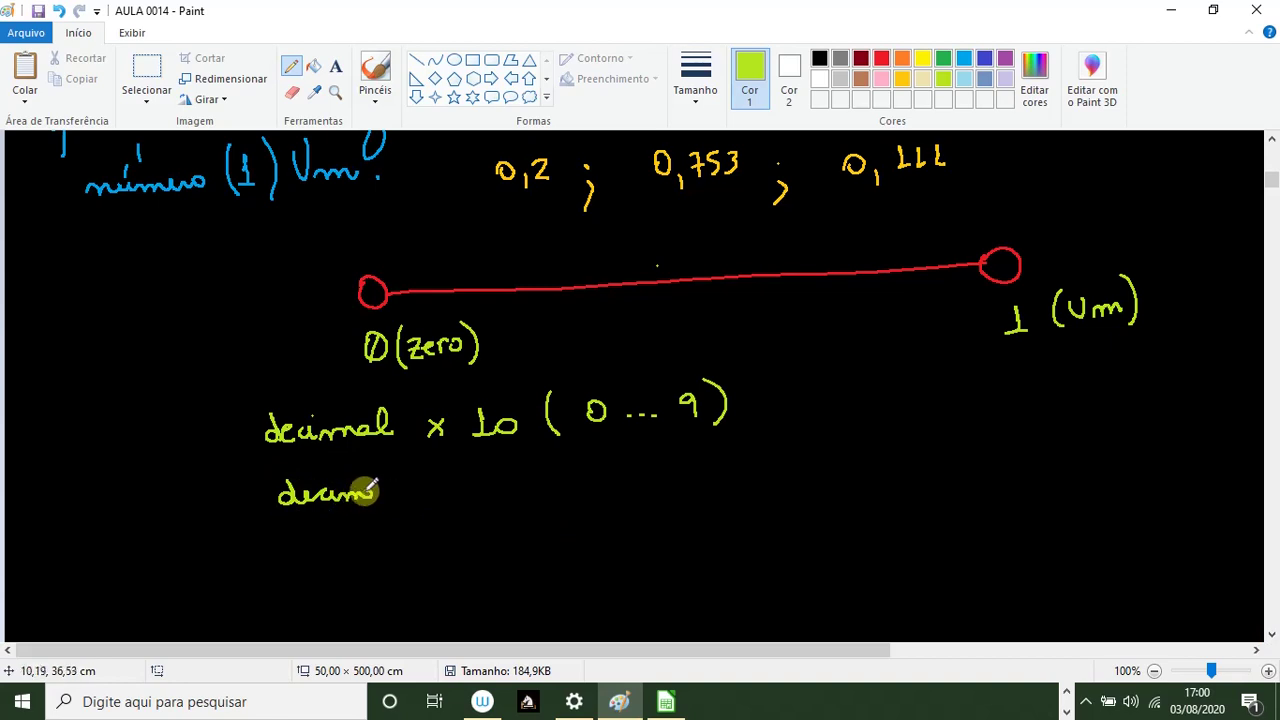
left_click_drag(393, 493, 450, 498)
mouse_move(450, 486)
left_mouse_down()
mouse_move(437, 500)
mouse_move(484, 502)
left_mouse_up()
left_click_drag(500, 485, 501, 485)
mouse_move(513, 484)
left_mouse_down()
mouse_move(568, 499)
mouse_move(601, 472)
mouse_move(707, 493)
left_mouse_up()
left_click(638, 481)
left_click(673, 481)
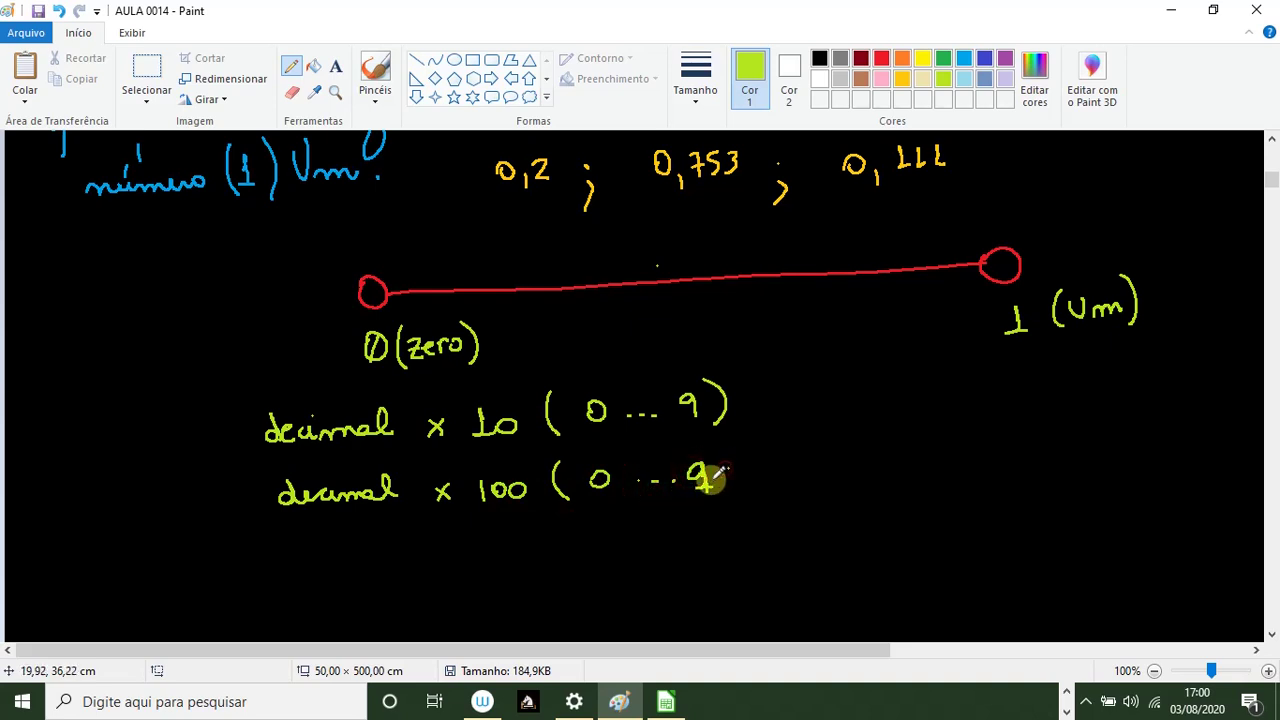
key("ctrl+z")
key("ctrl+z")
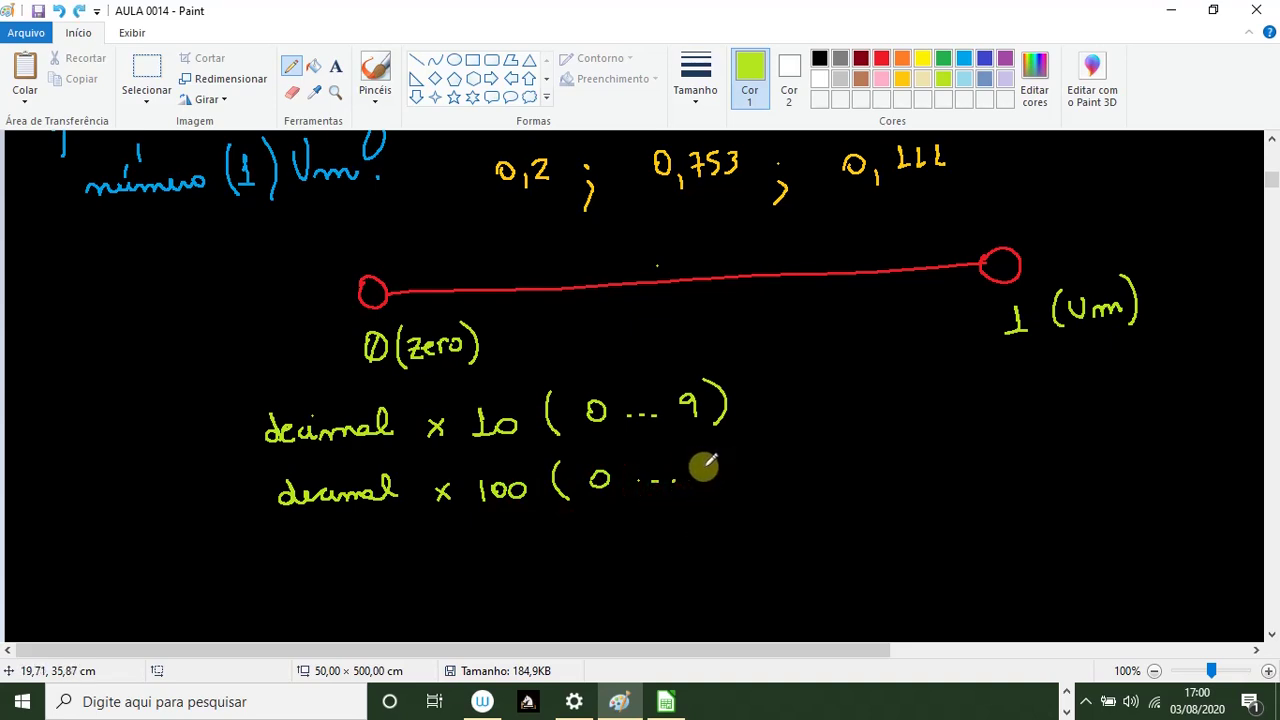
left_click_drag(704, 467, 727, 487)
left_click_drag(740, 452, 745, 490)
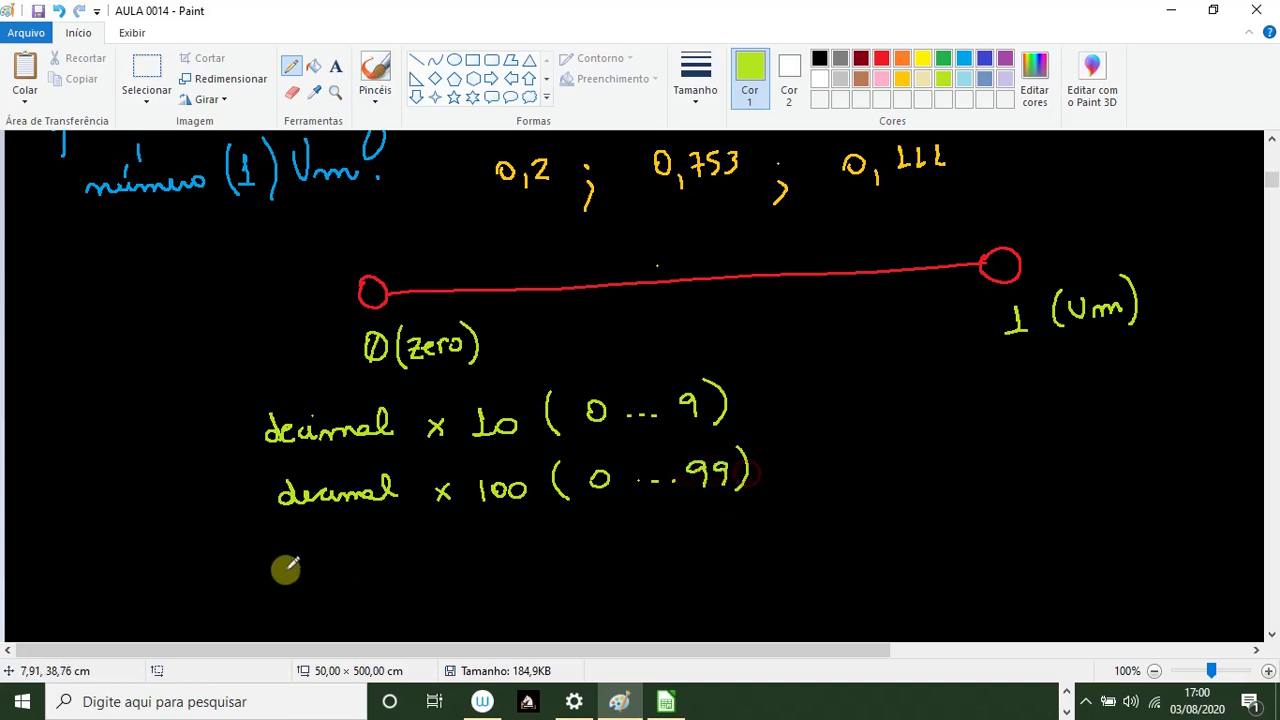
Add the line "decimal x 1000 (0 ... 999)" in lime and bracket the three decimal lines on their left side
mouse_move(275, 563)
left_mouse_down()
mouse_move(449, 558)
mouse_move(435, 562)
left_mouse_up()
left_click_drag(488, 538, 500, 556)
mouse_move(510, 545)
left_mouse_down()
mouse_move(585, 556)
mouse_move(608, 530)
mouse_move(768, 547)
left_mouse_up()
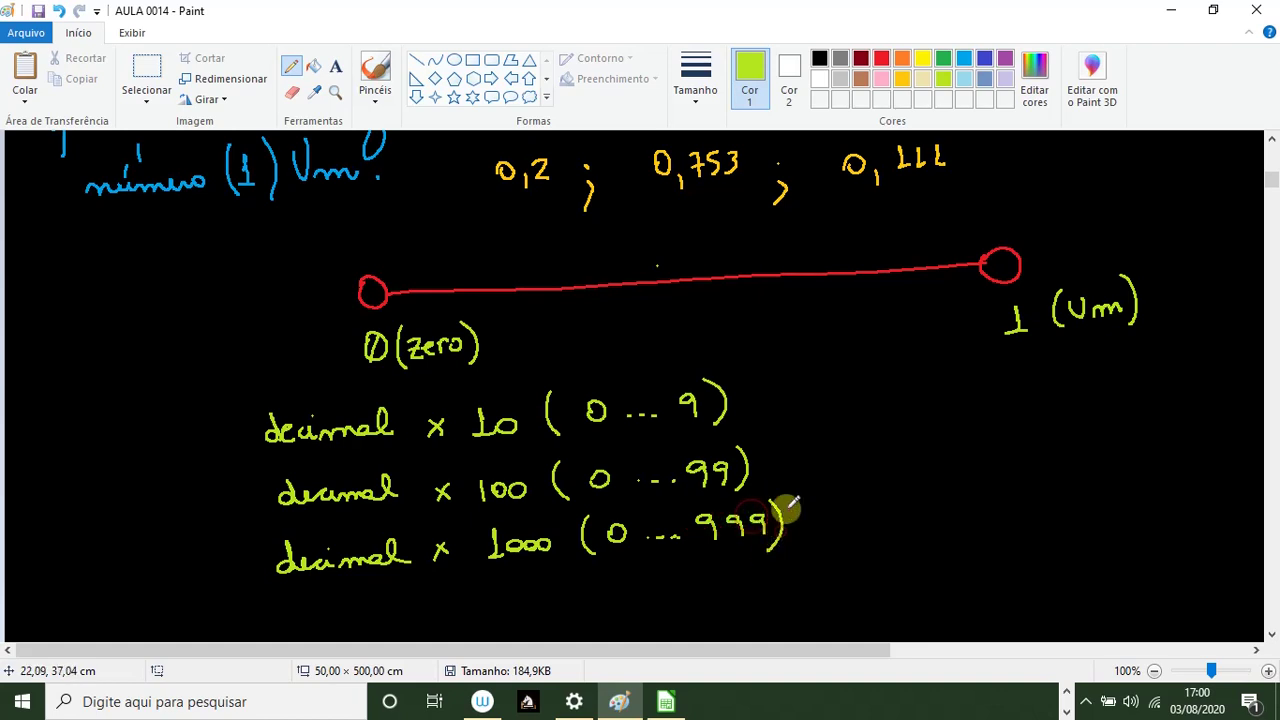
mouse_move(247, 391)
left_mouse_down()
mouse_move(240, 545)
mouse_move(255, 578)
left_mouse_up()
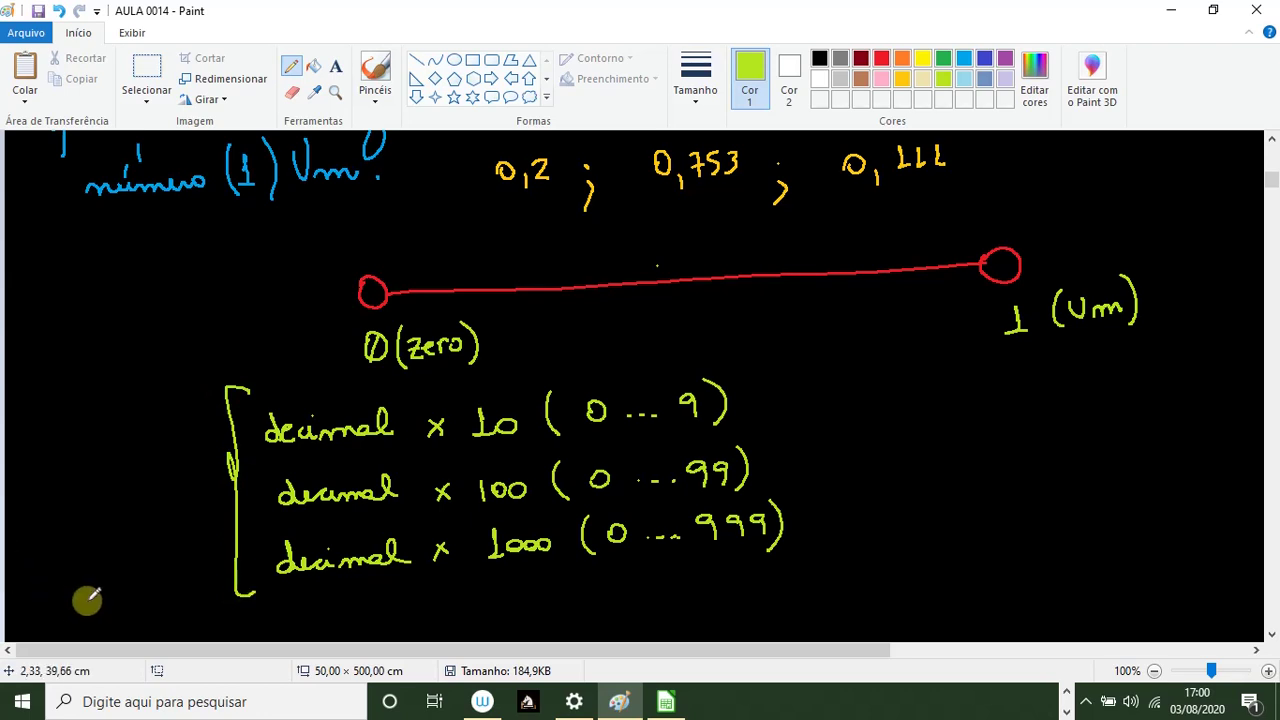
Switch to LibreOffice Calc and clear the contents of B1:G24
key("alt+Tab")
key("Tab")
key("Tab")
key("Tab")
key("Tab")
key("Tab")
key("Tab")
key("Tab")
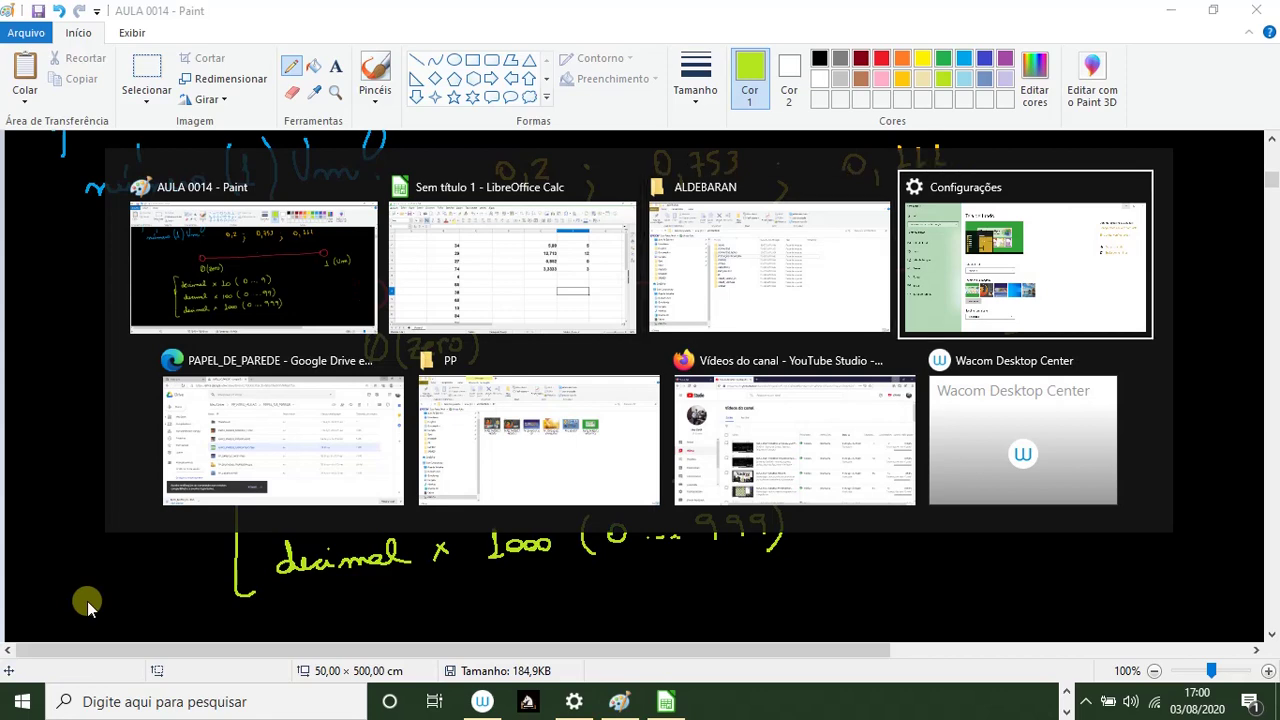
key("Tab")
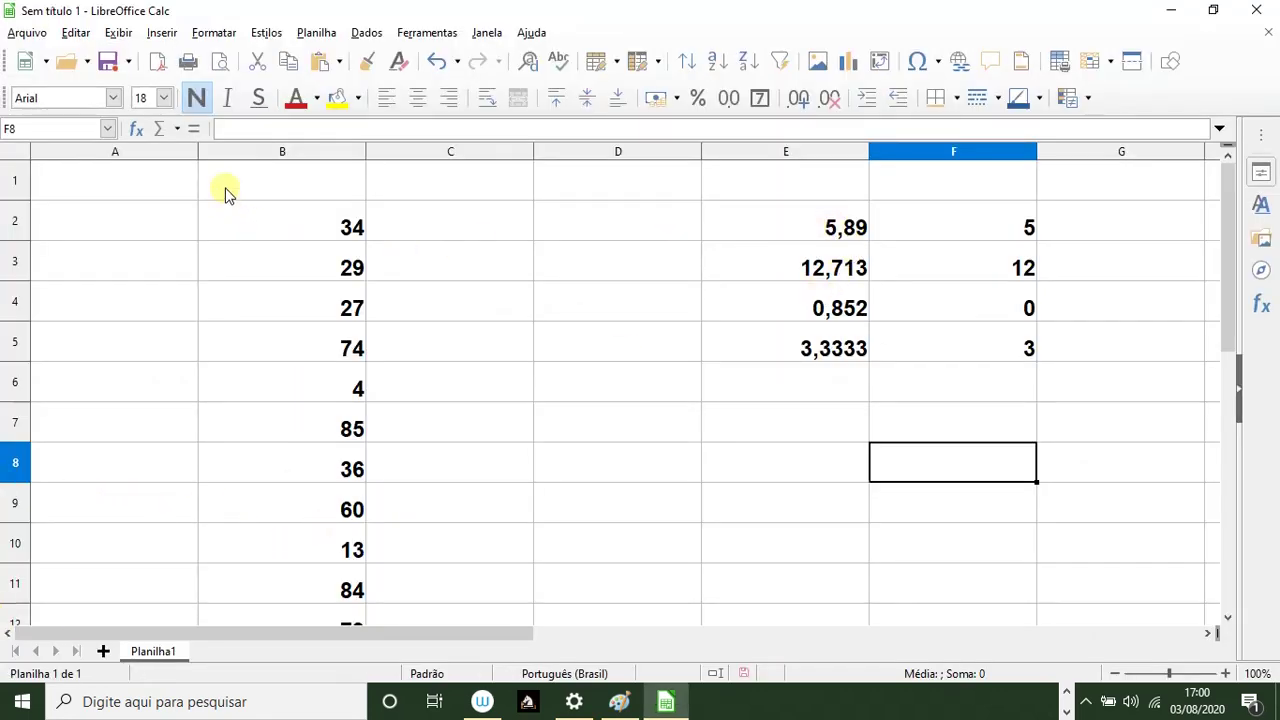
left_click_drag(226, 190, 1070, 580)
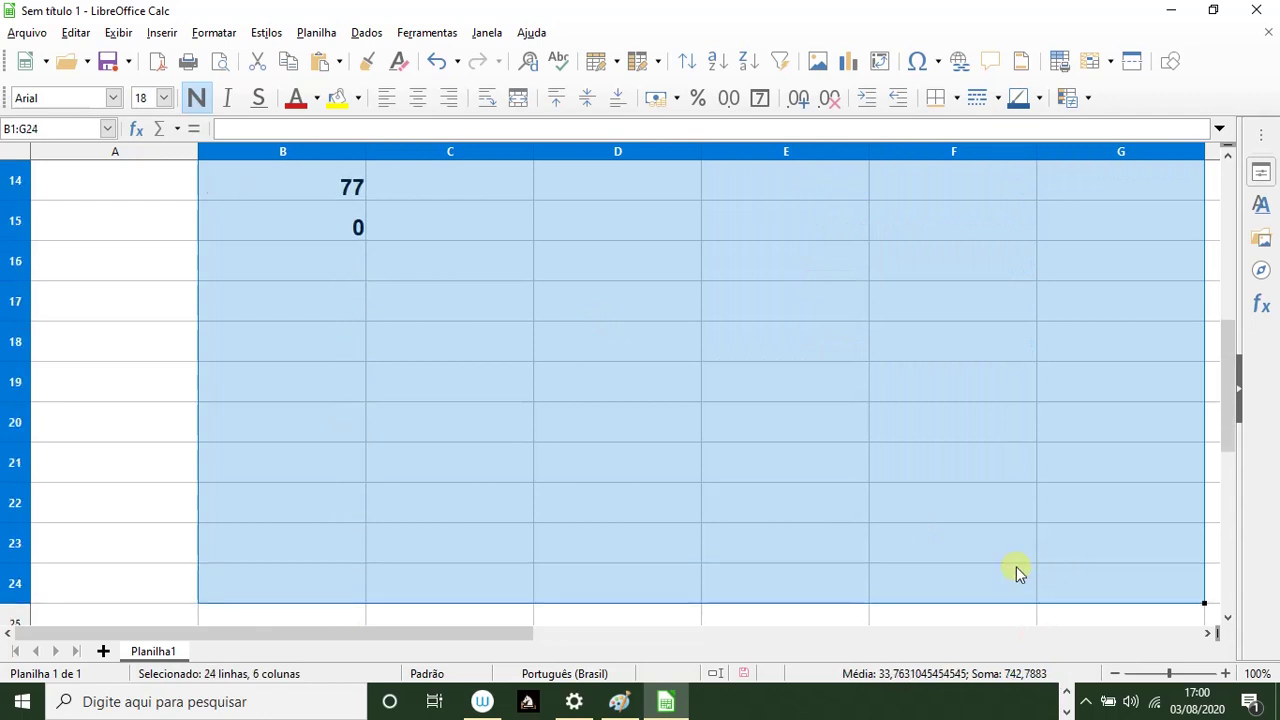
scroll(290, 520, "up", 5)
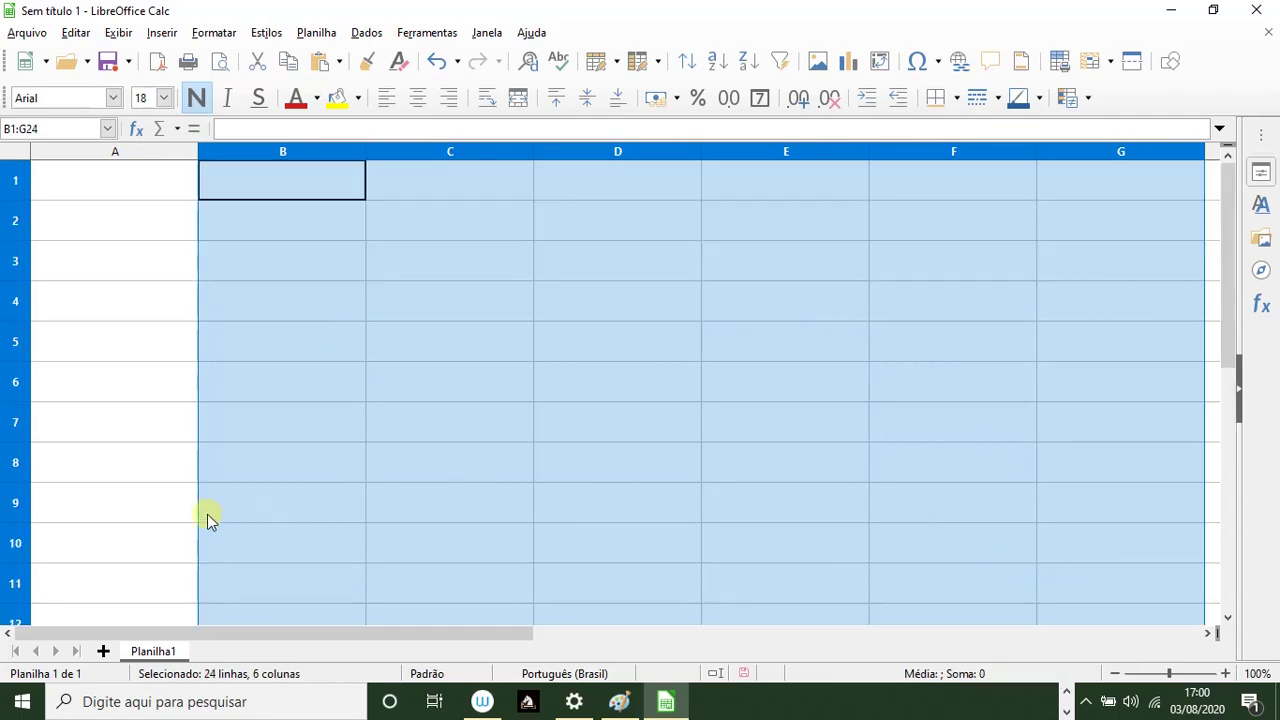
Try to enter =ALEÁTORIO() in cell A1 and recheck the formula
left_click(83, 182)
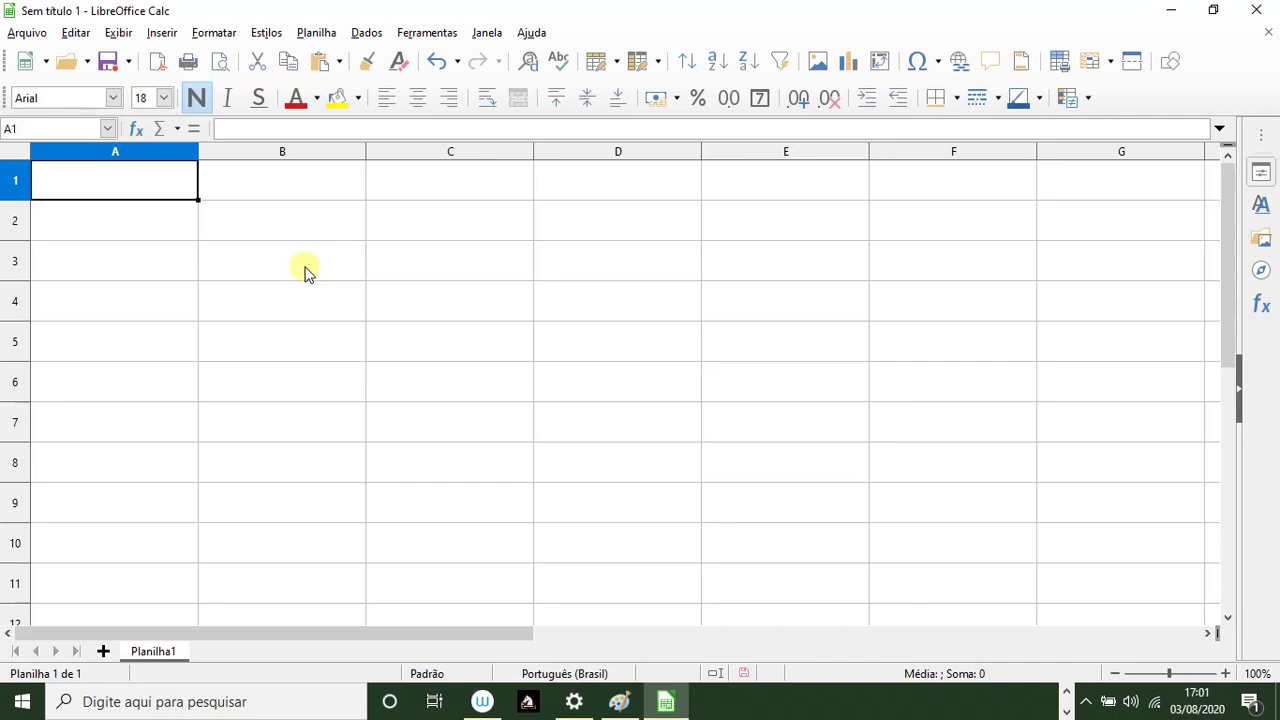
type("=")
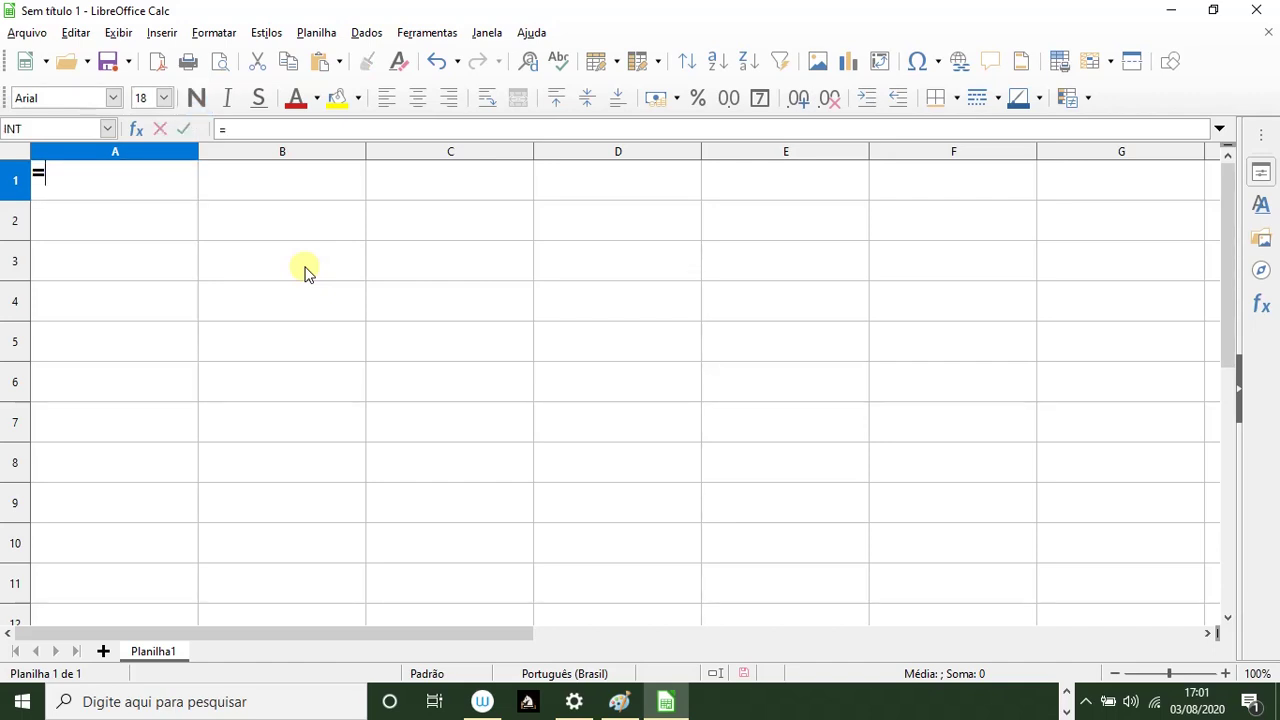
type("A")
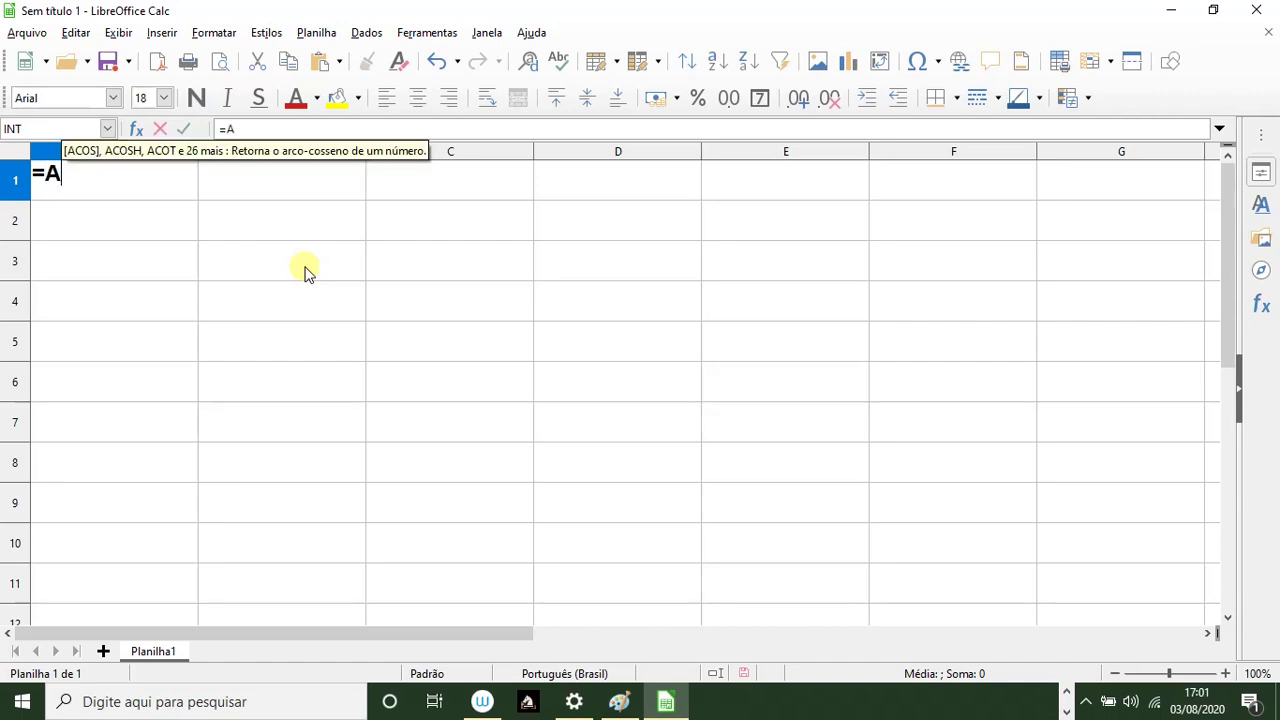
type("LEA")
key("BackSpace")
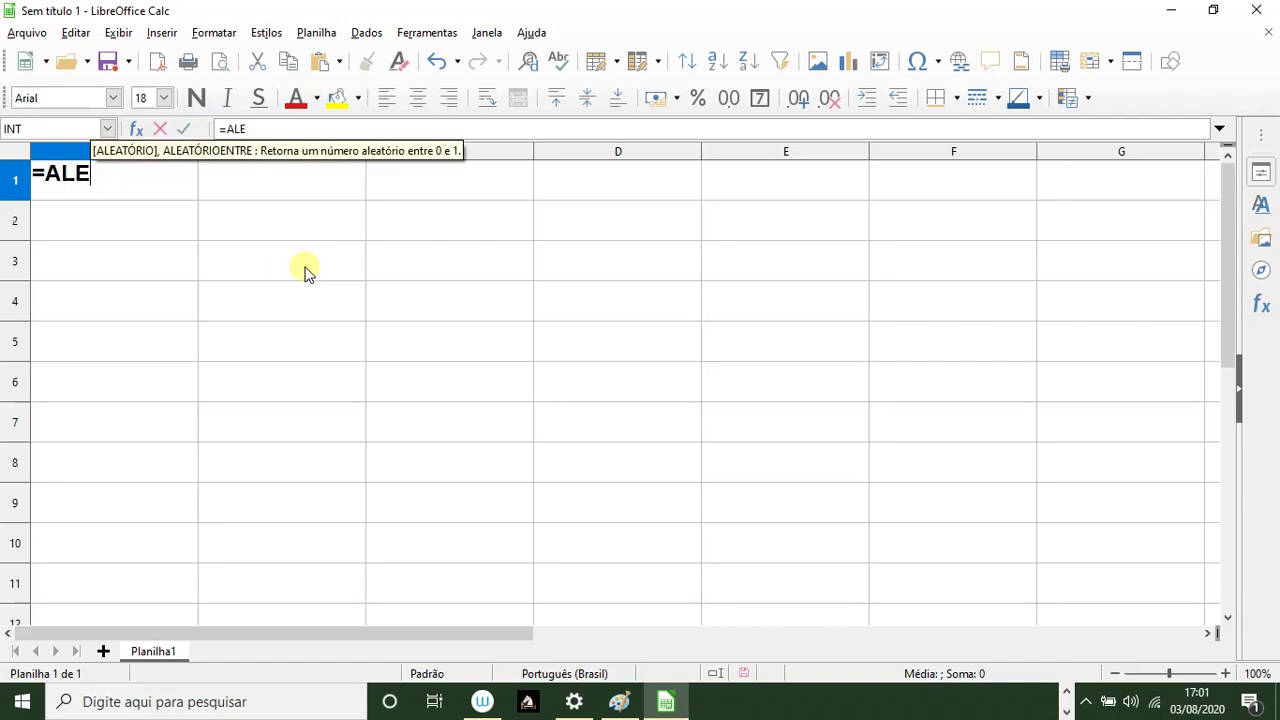
type("ÁTORIO(")
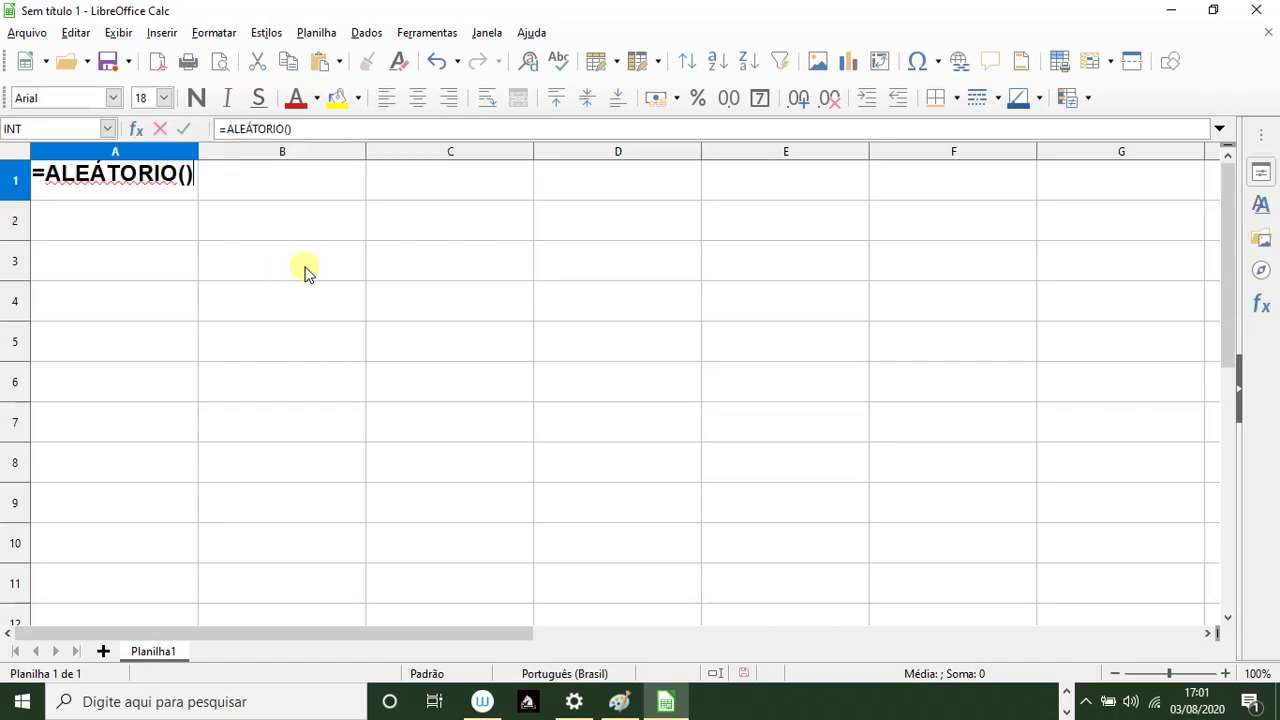
key("Return")
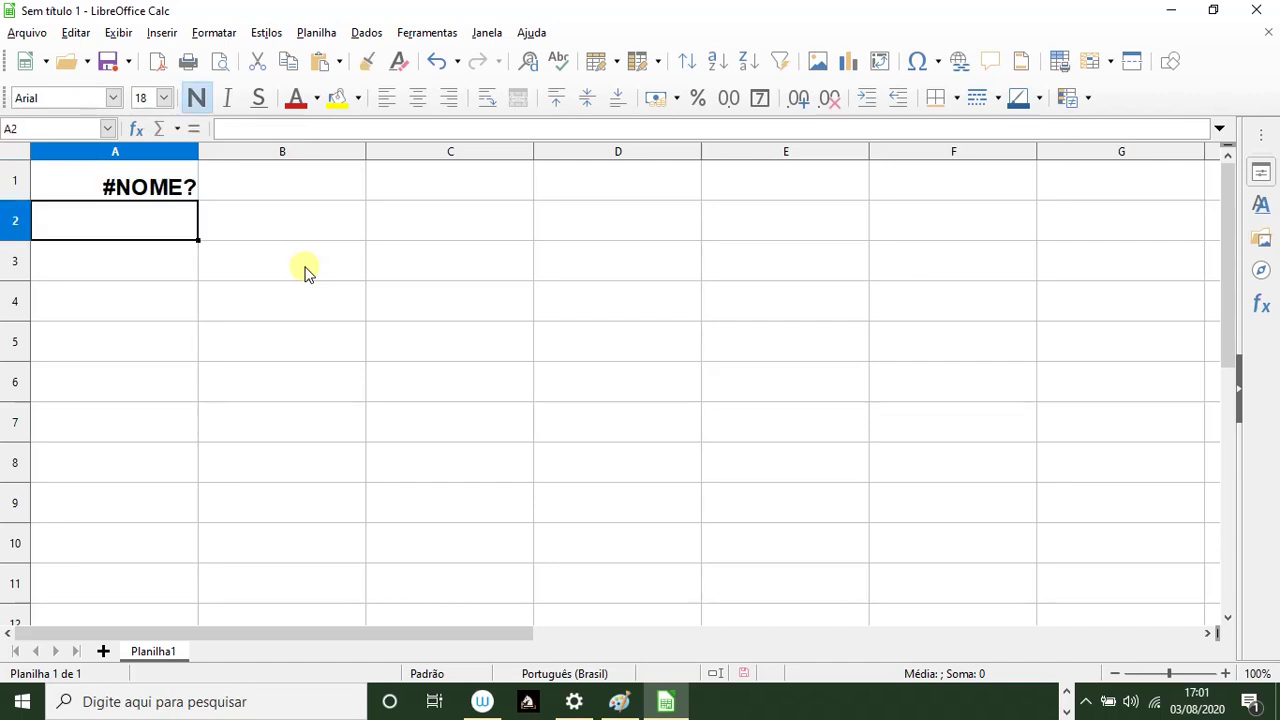
double_click(83, 180)
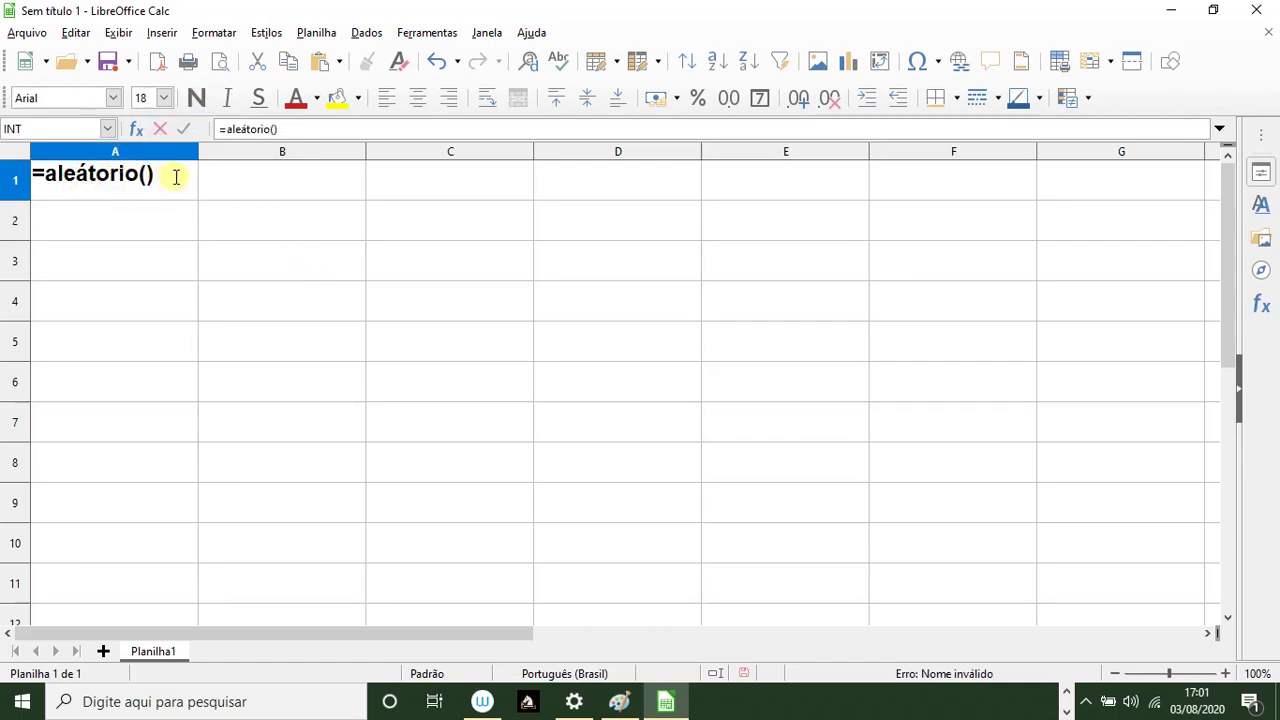
key("Return")
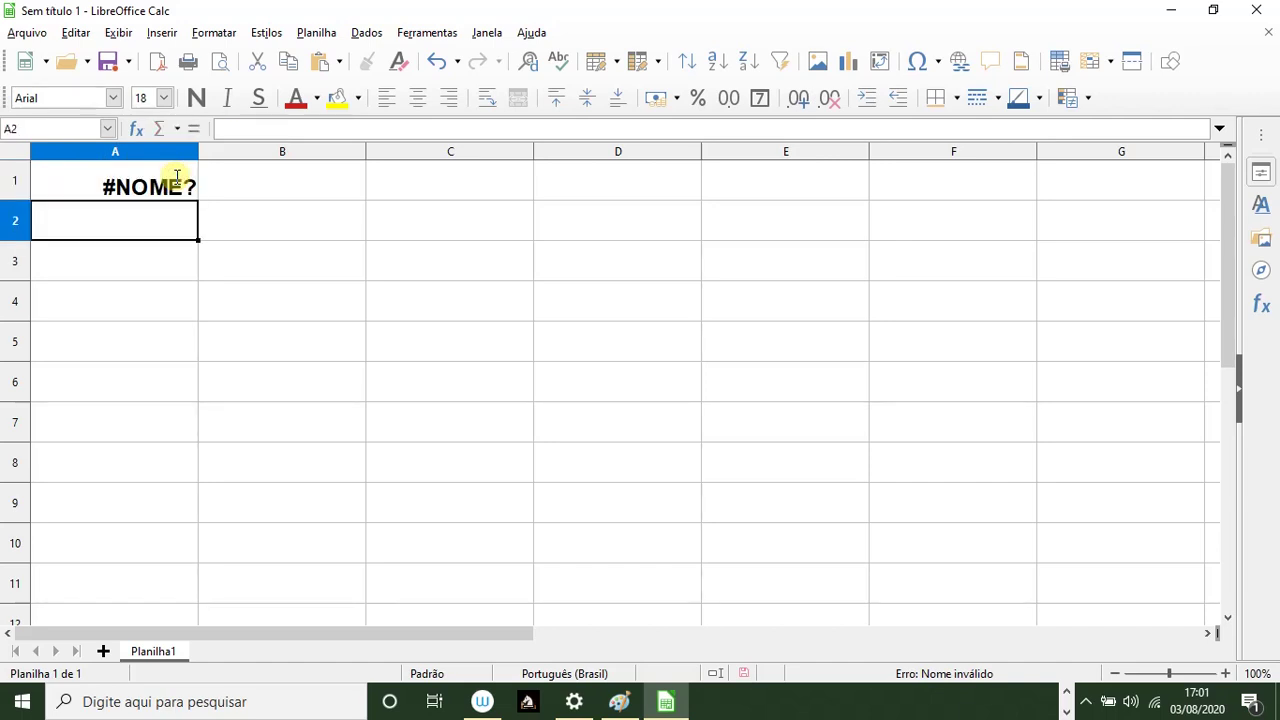
left_click(175, 180)
left_click(228, 230)
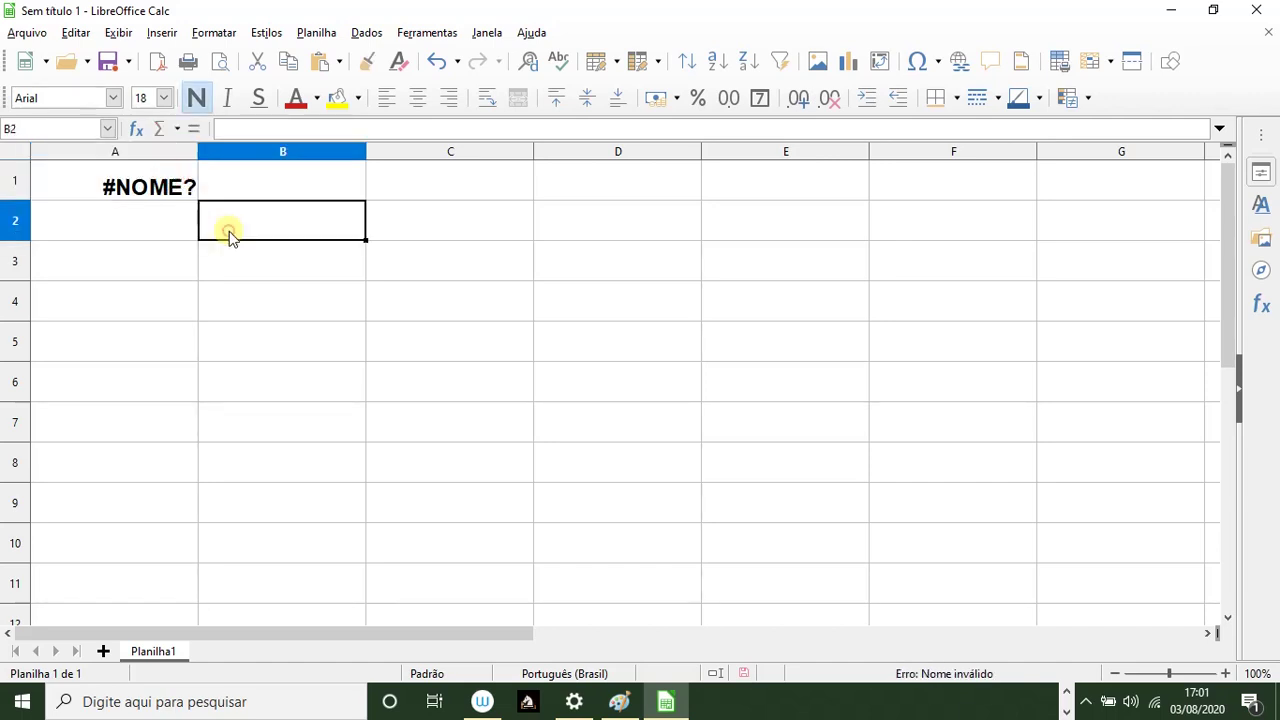
Clear cell A1 and enter the formula =ALEATÓRIO() in it
left_click(133, 182)
key("Delete")
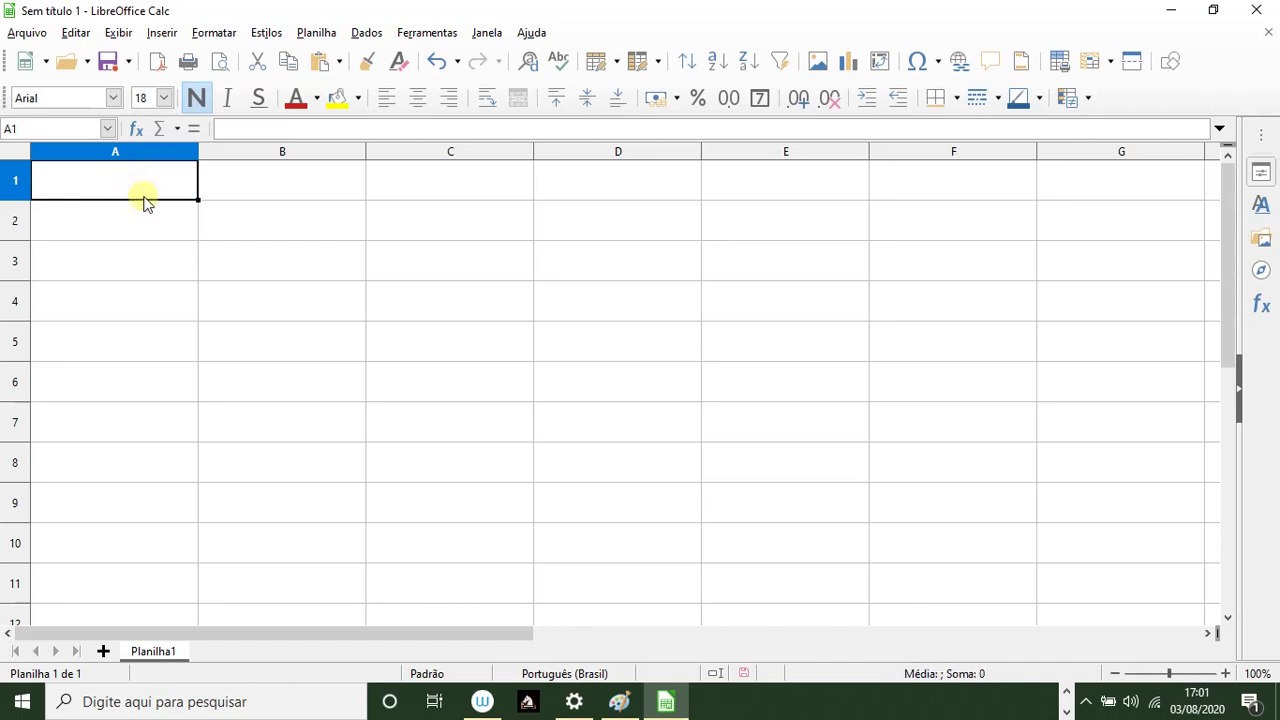
type("=")
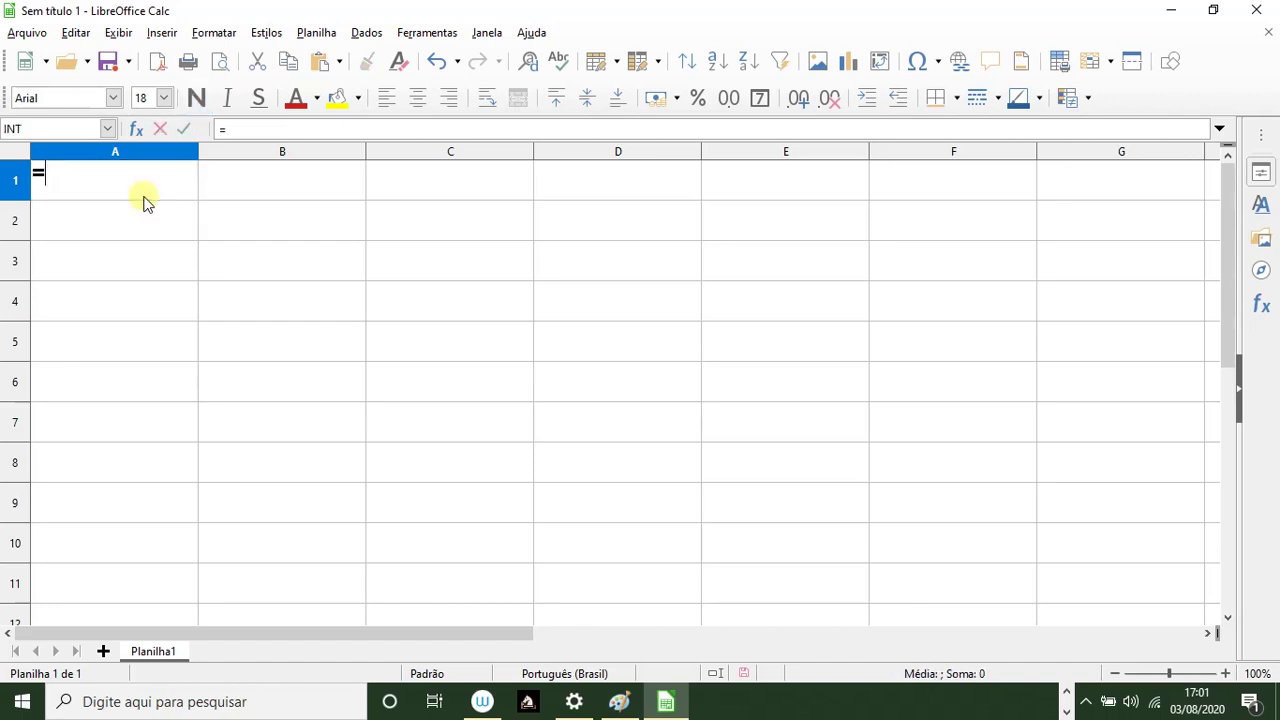
type("ALEATÓRIO")
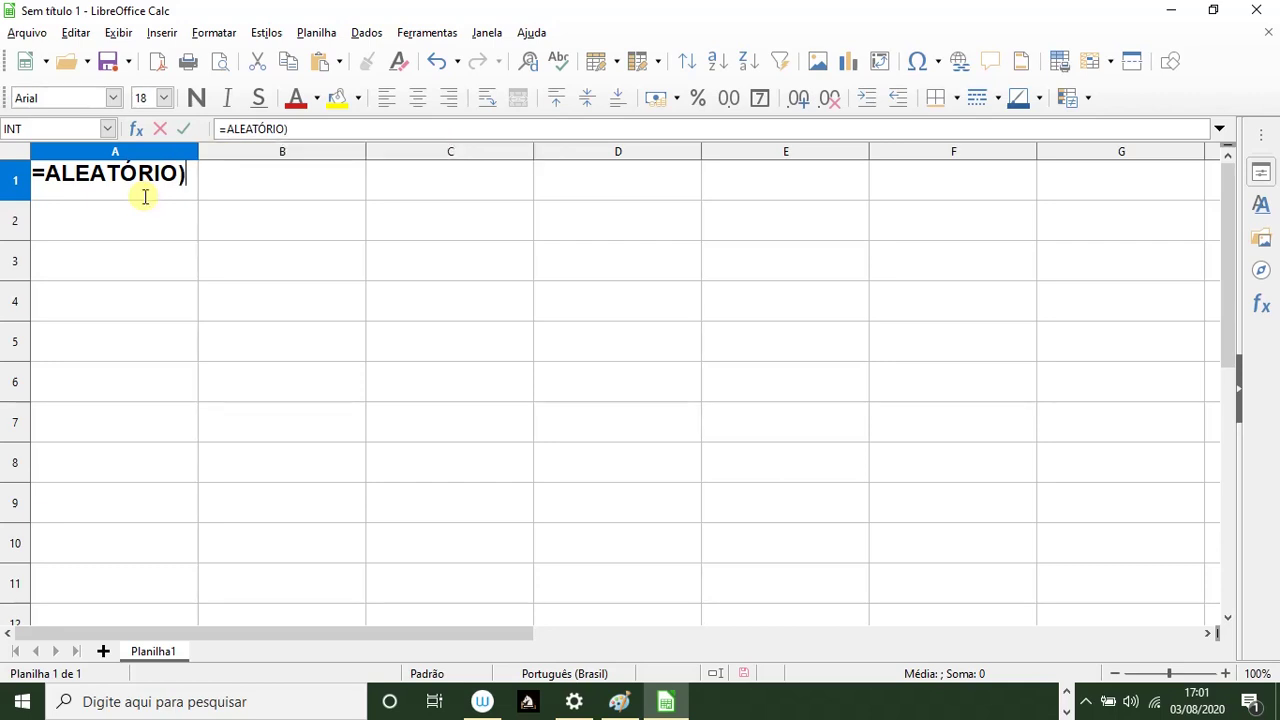
type("()")
key("Return")
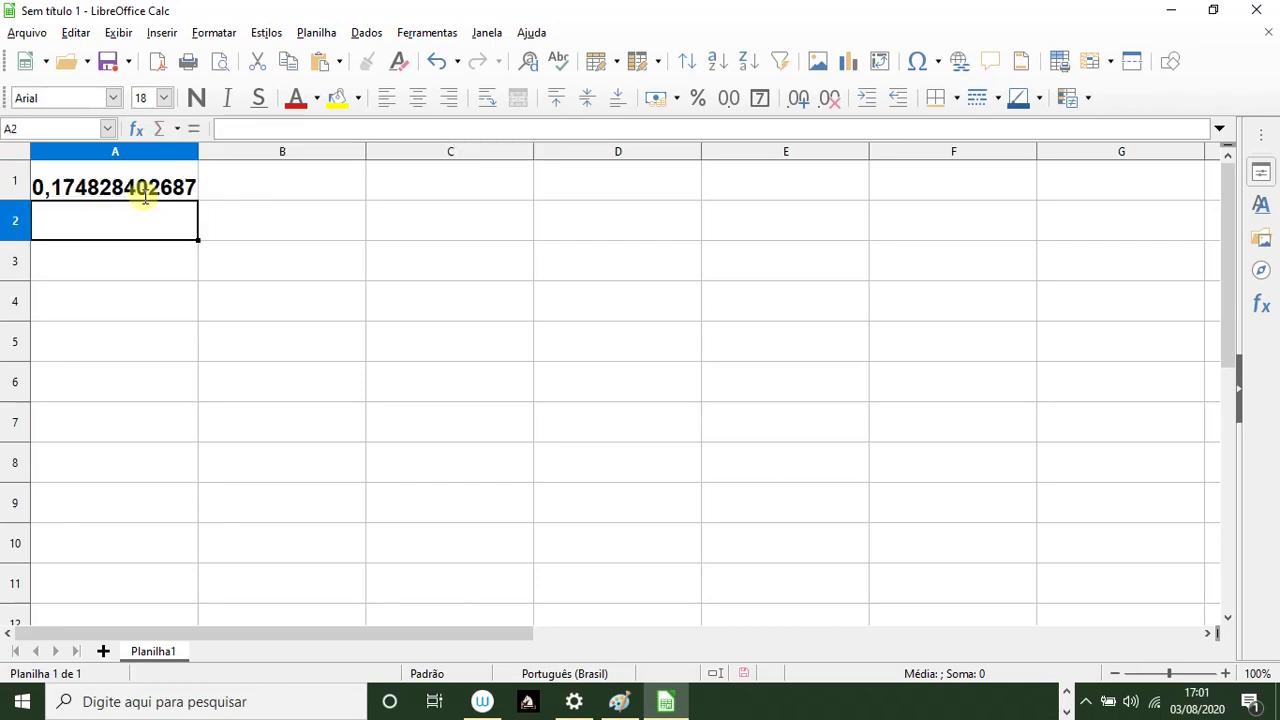
Switch to Paint and erase the misplaced accents above "aleatorio" in the blue function line and "aleatorios" in the green objectives
key("alt+Tab")
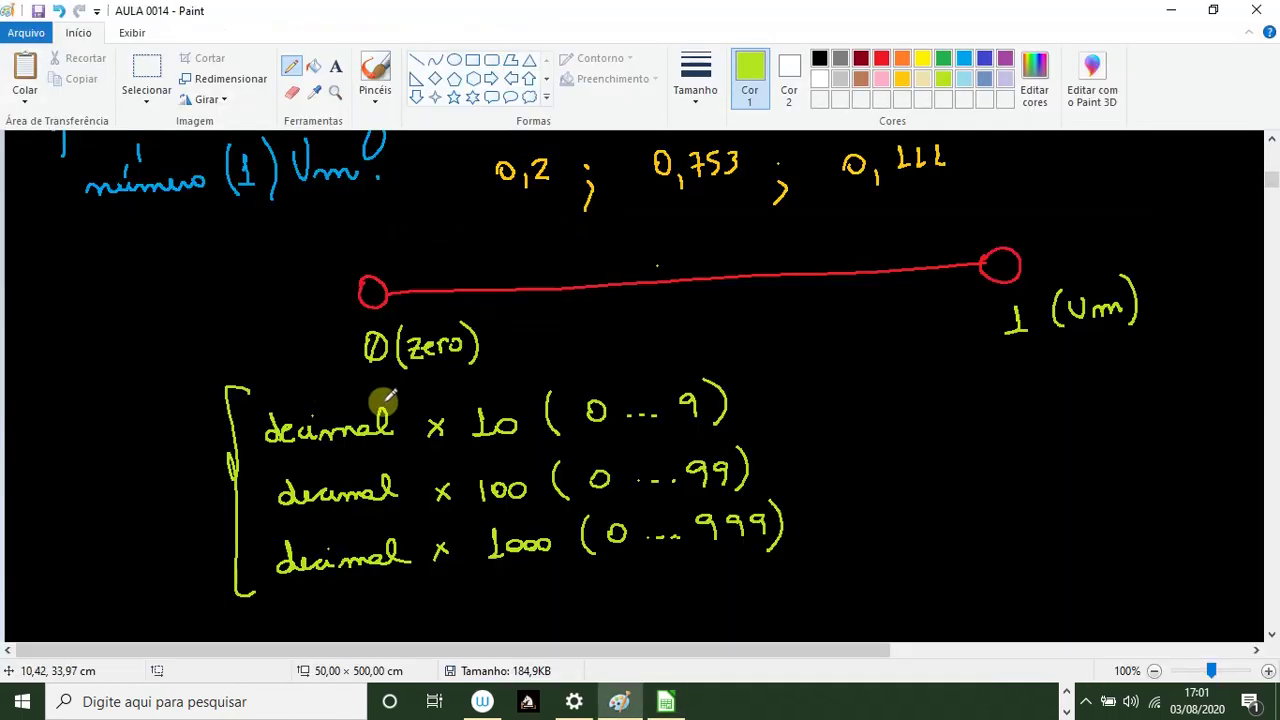
scroll(259, 368, "up", 5)
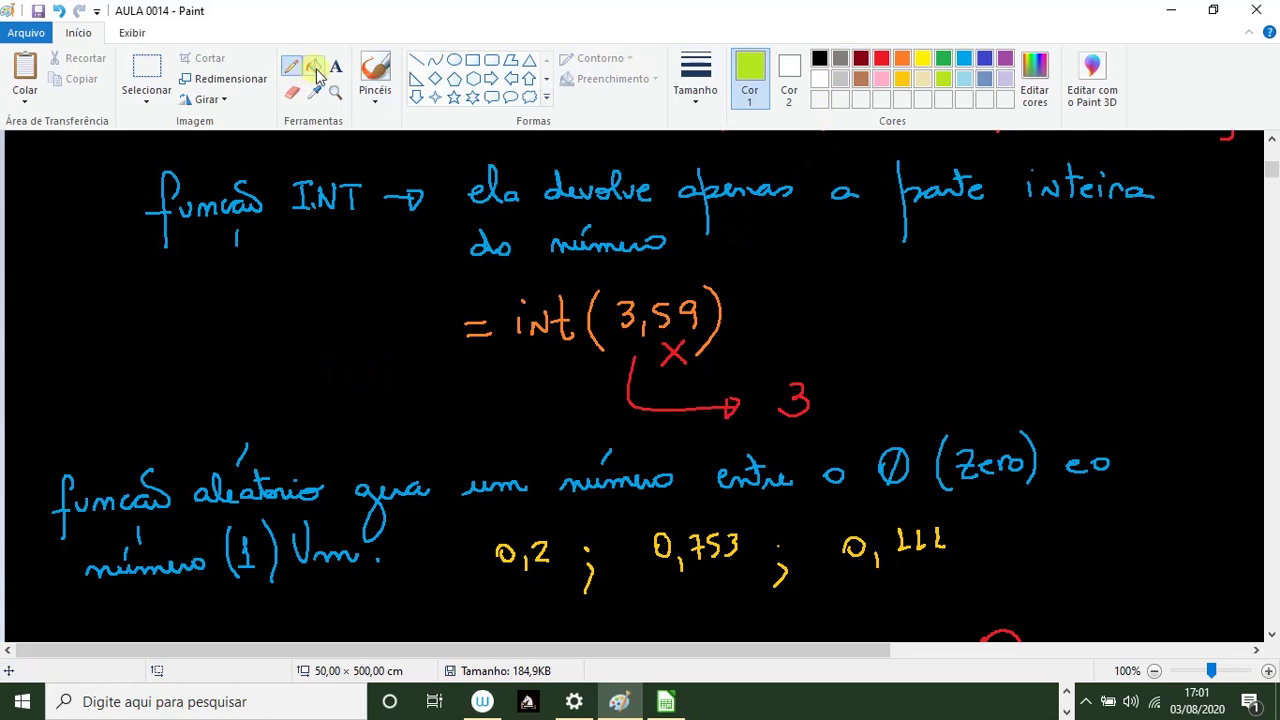
left_click(296, 94)
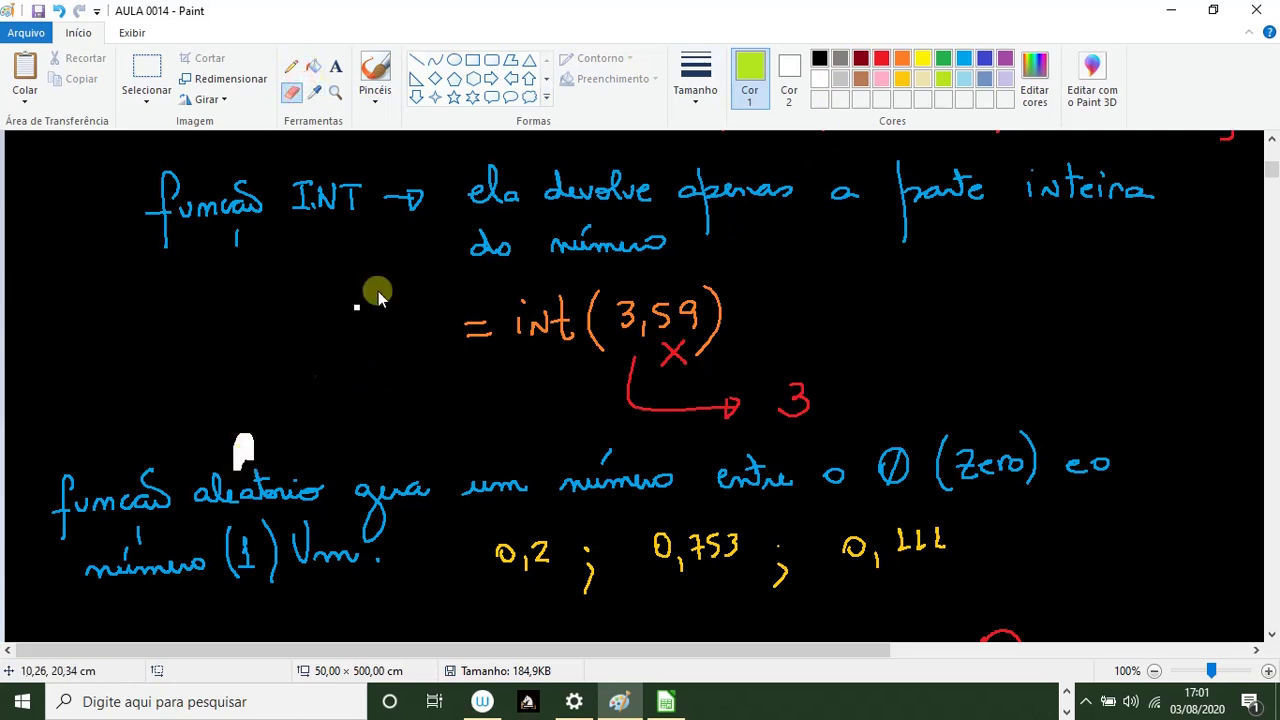
scroll(996, 318, "up", 3)
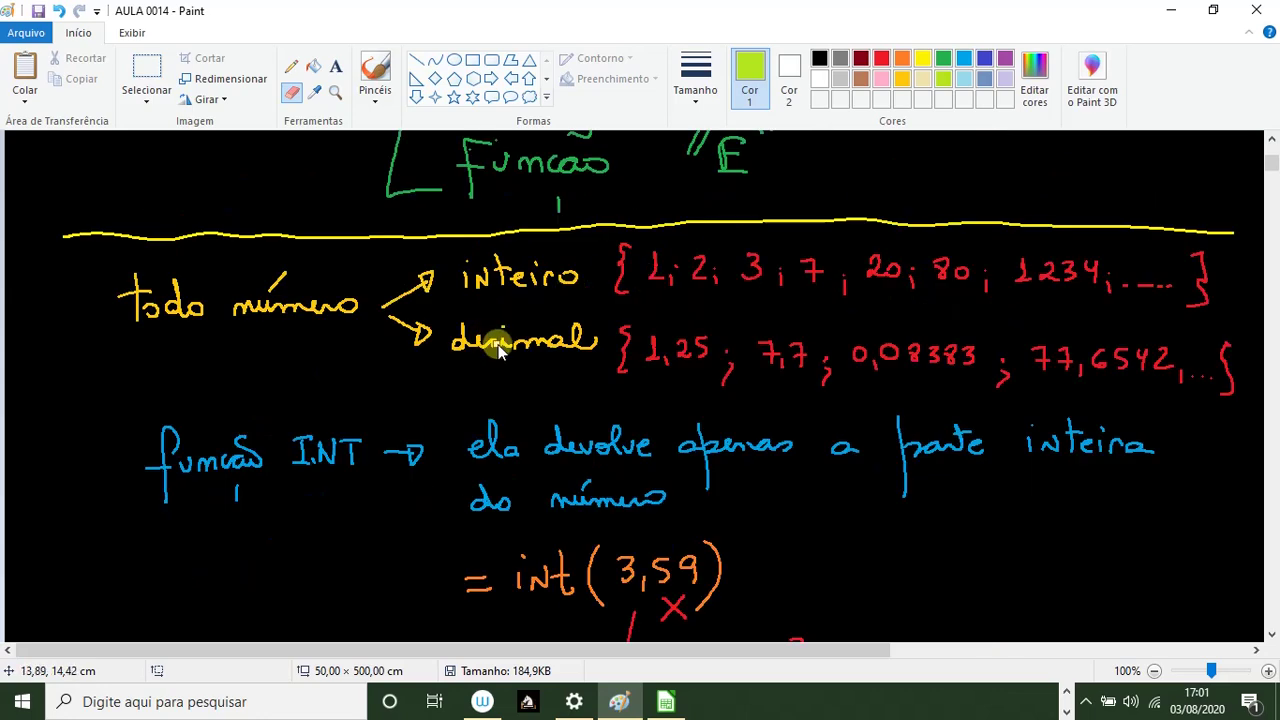
scroll(495, 343, "up", 3)
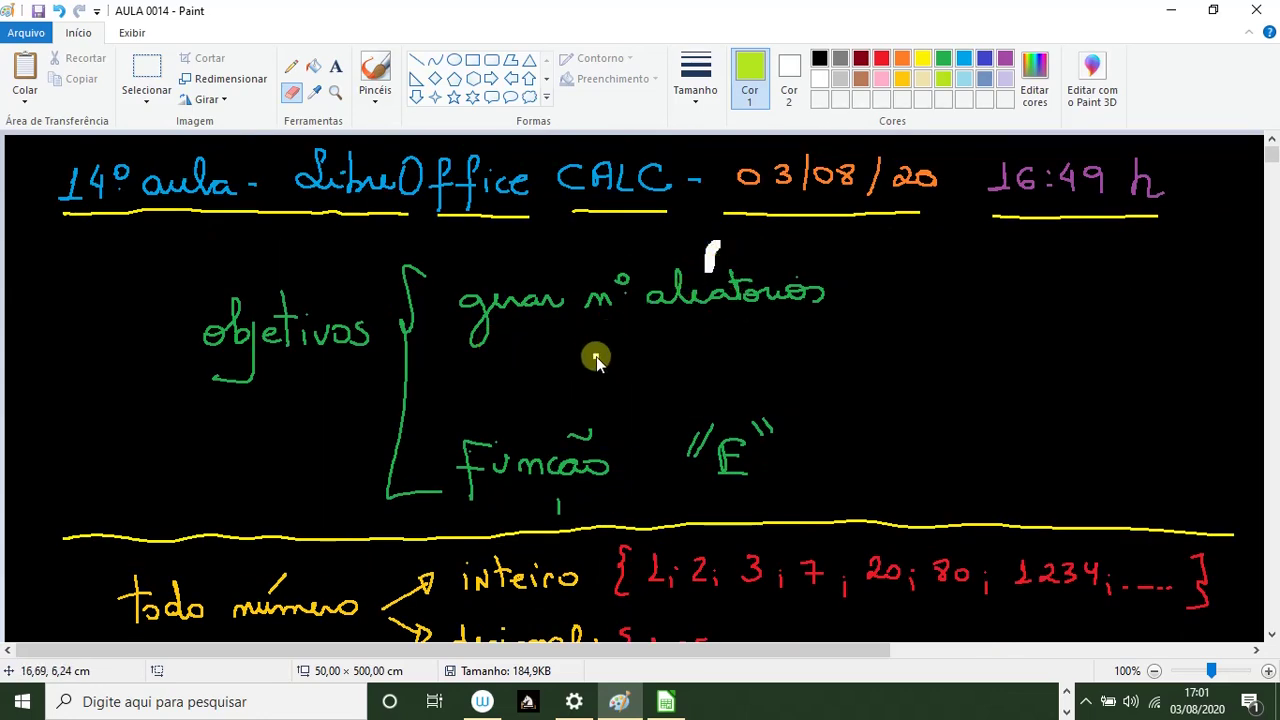
Fill the white eraser patch above "aleatorios" in the objectives with black, and reselect the Pencil in light blue
scroll(594, 357, "down", 3)
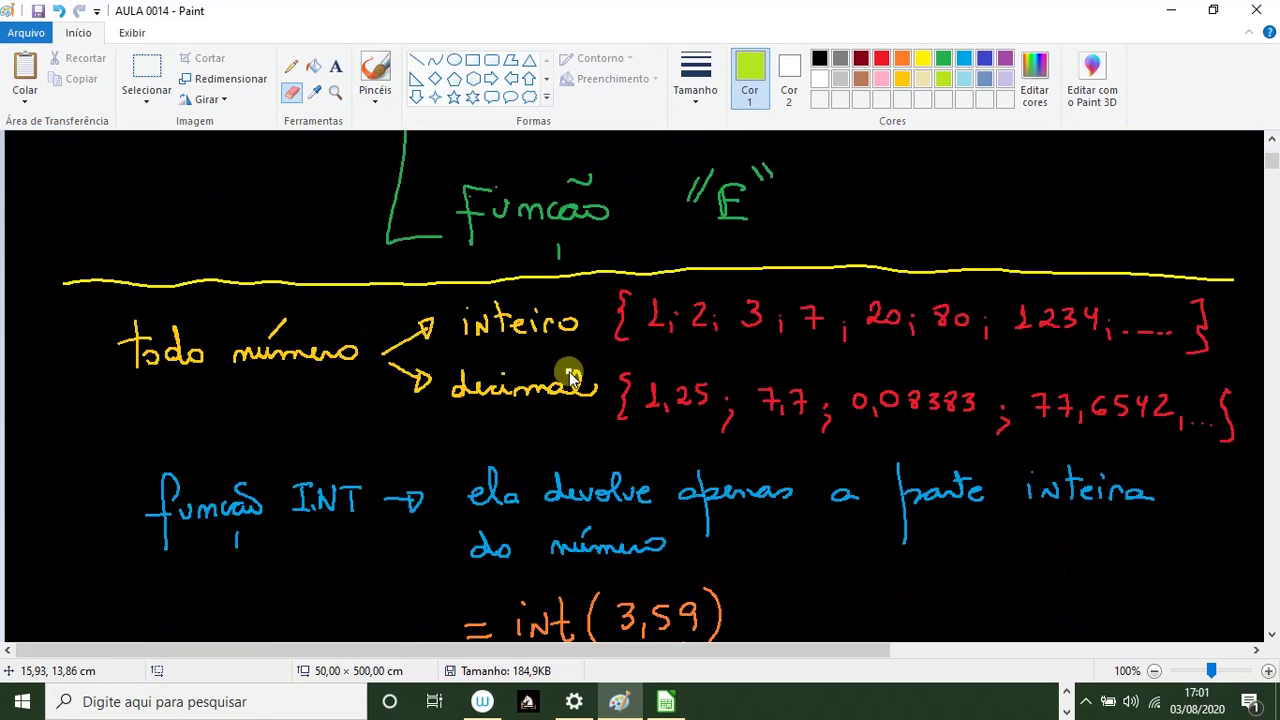
scroll(570, 378, "down", 3)
scroll(443, 400, "down", 4)
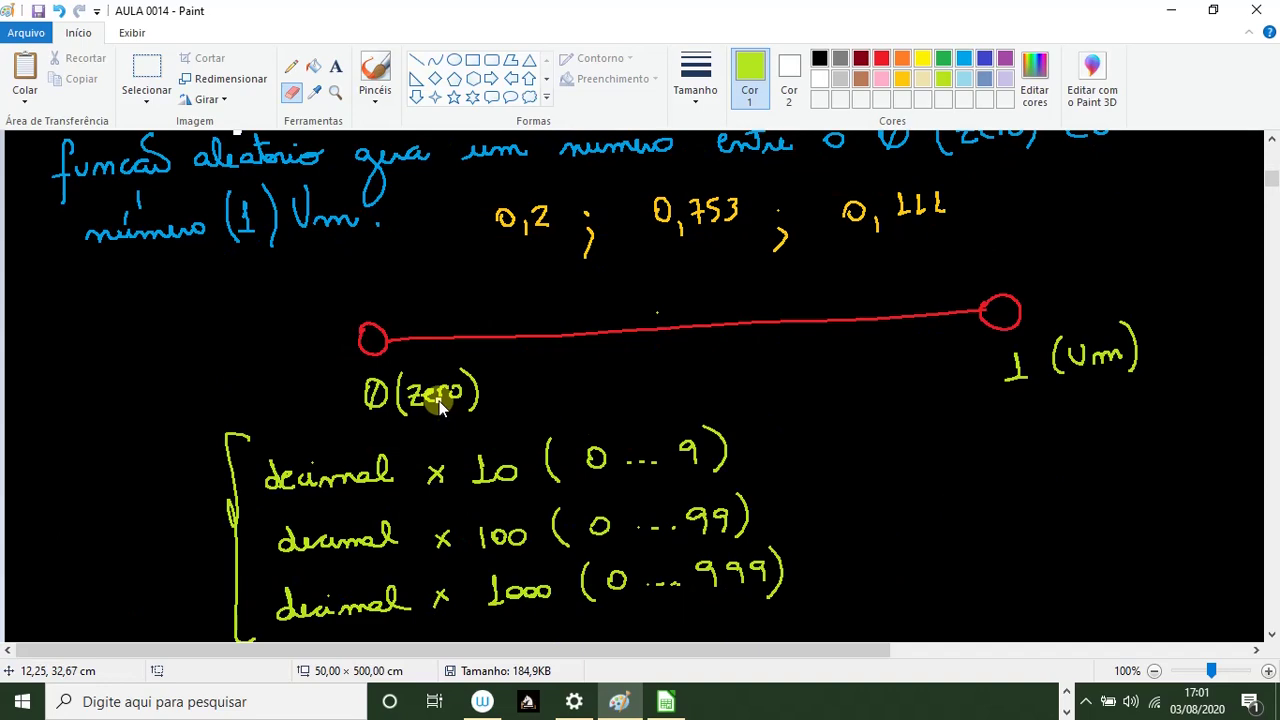
scroll(420, 400, "up", 5)
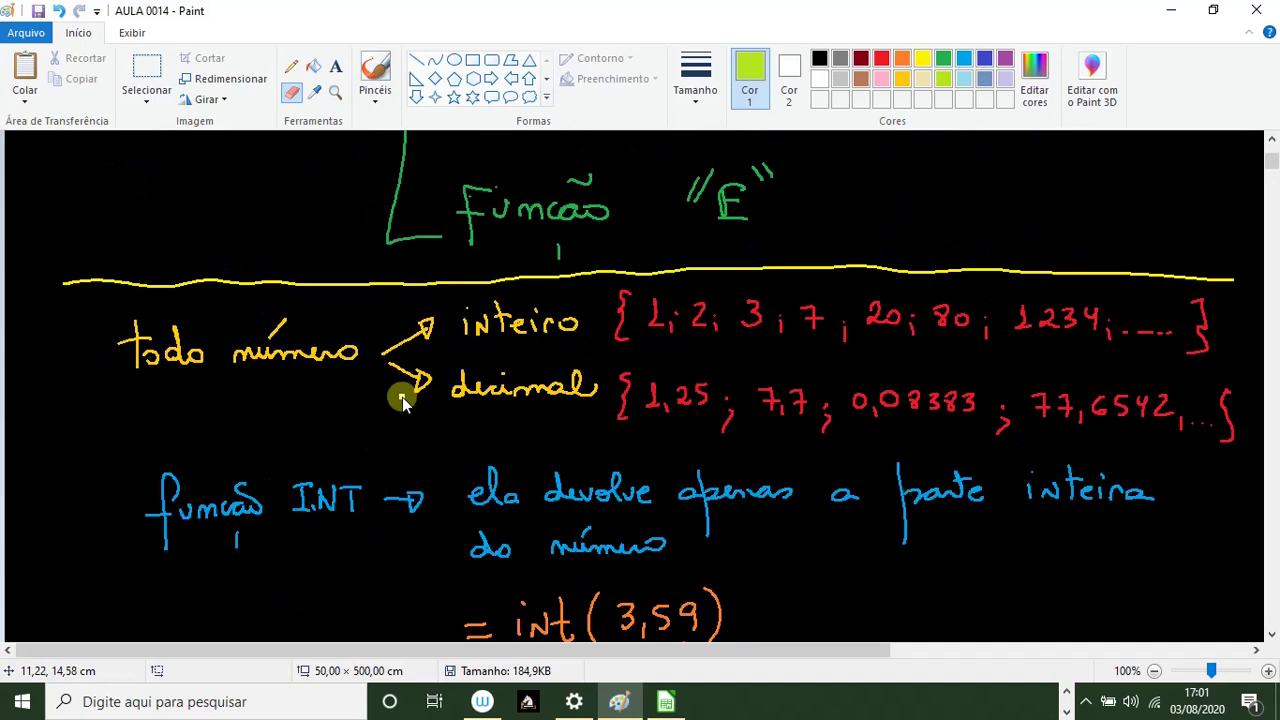
scroll(402, 397, "up", 5)
left_click(316, 66)
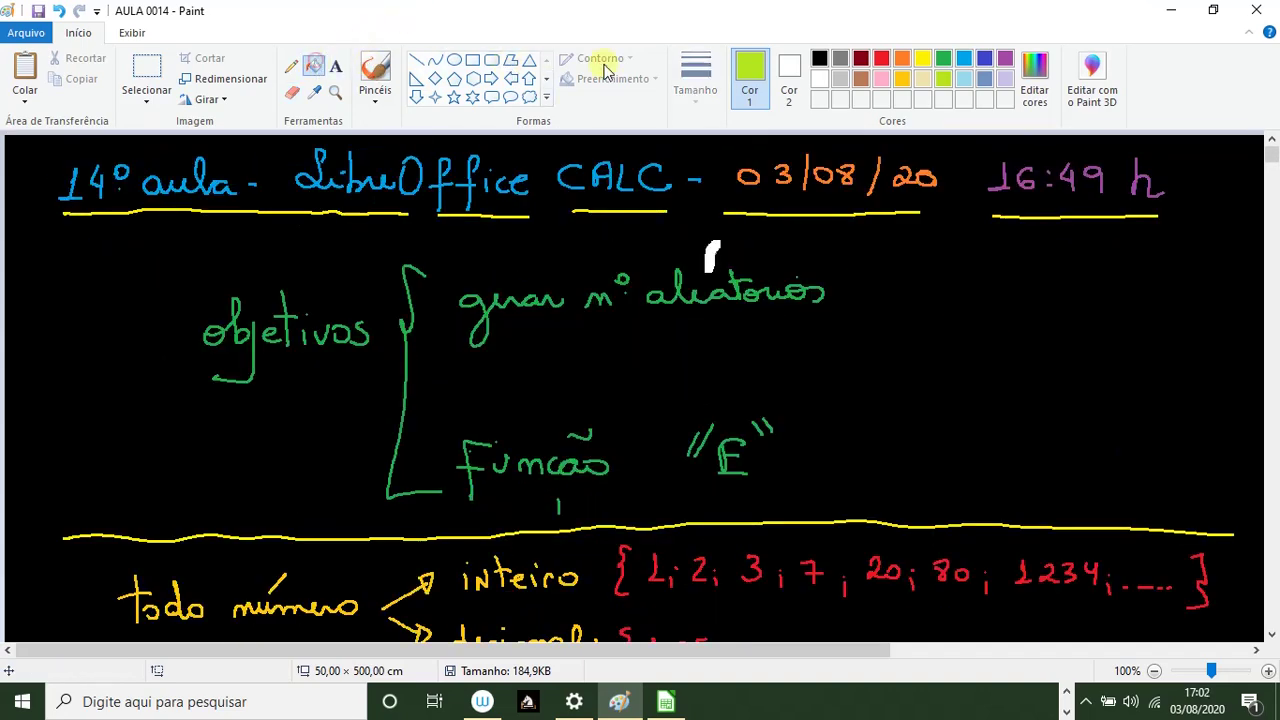
left_click(819, 58)
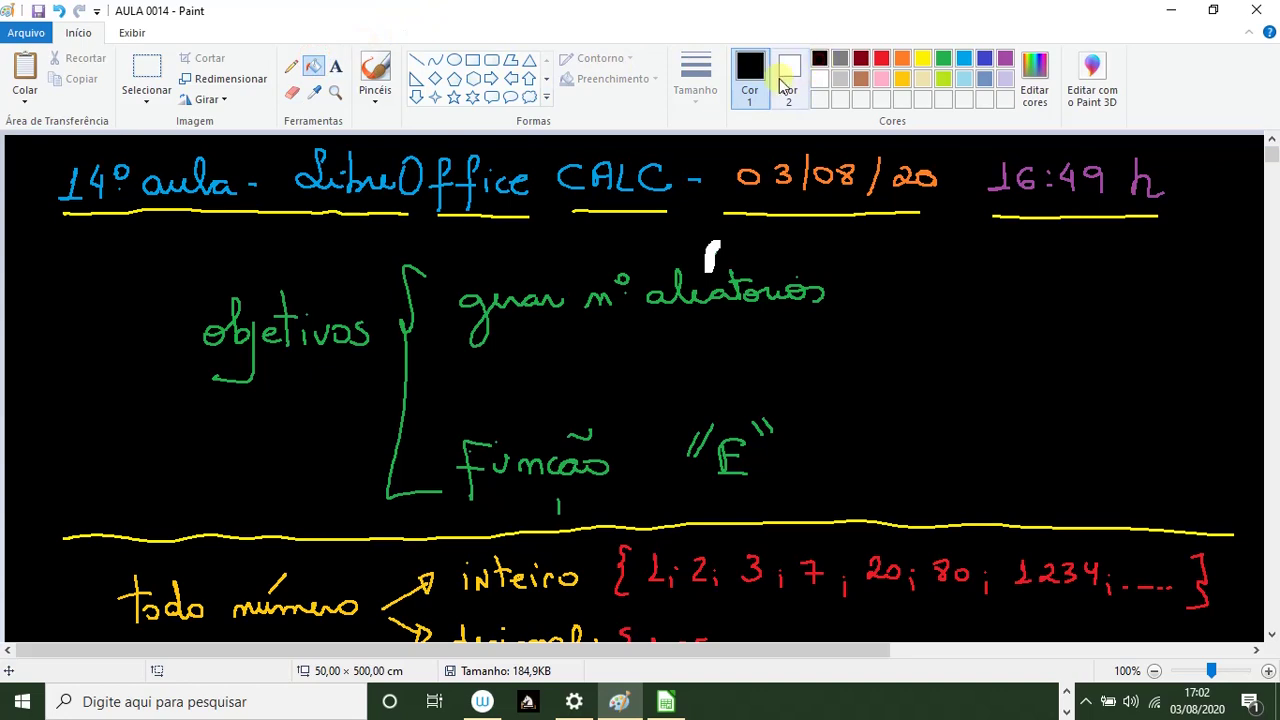
left_click(707, 256)
scroll(566, 337, "down", 8)
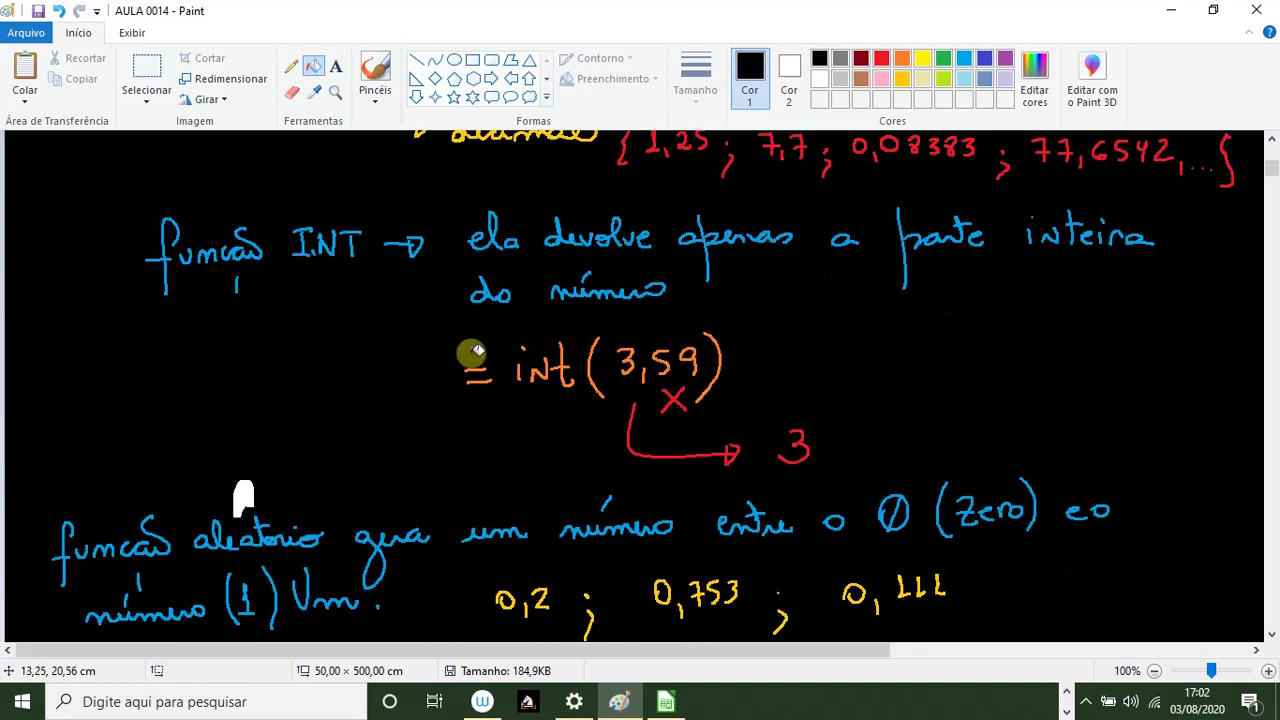
scroll(250, 497, "up", 8)
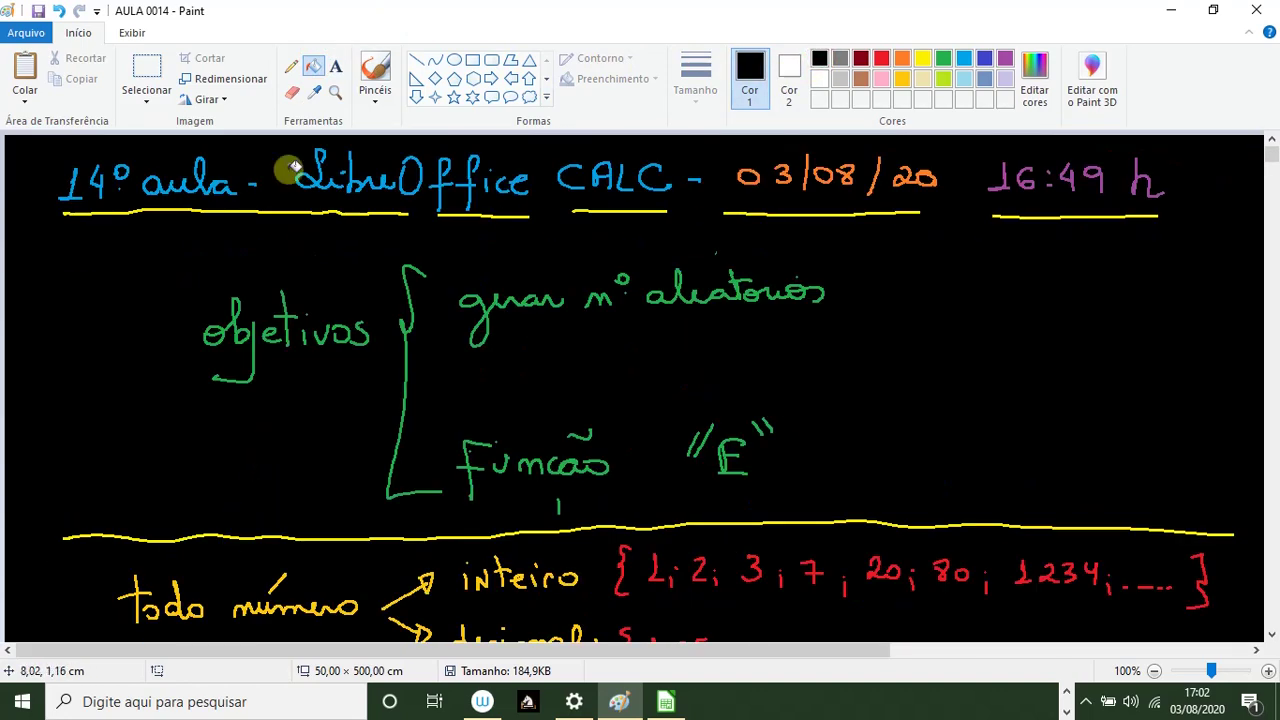
left_click(291, 66)
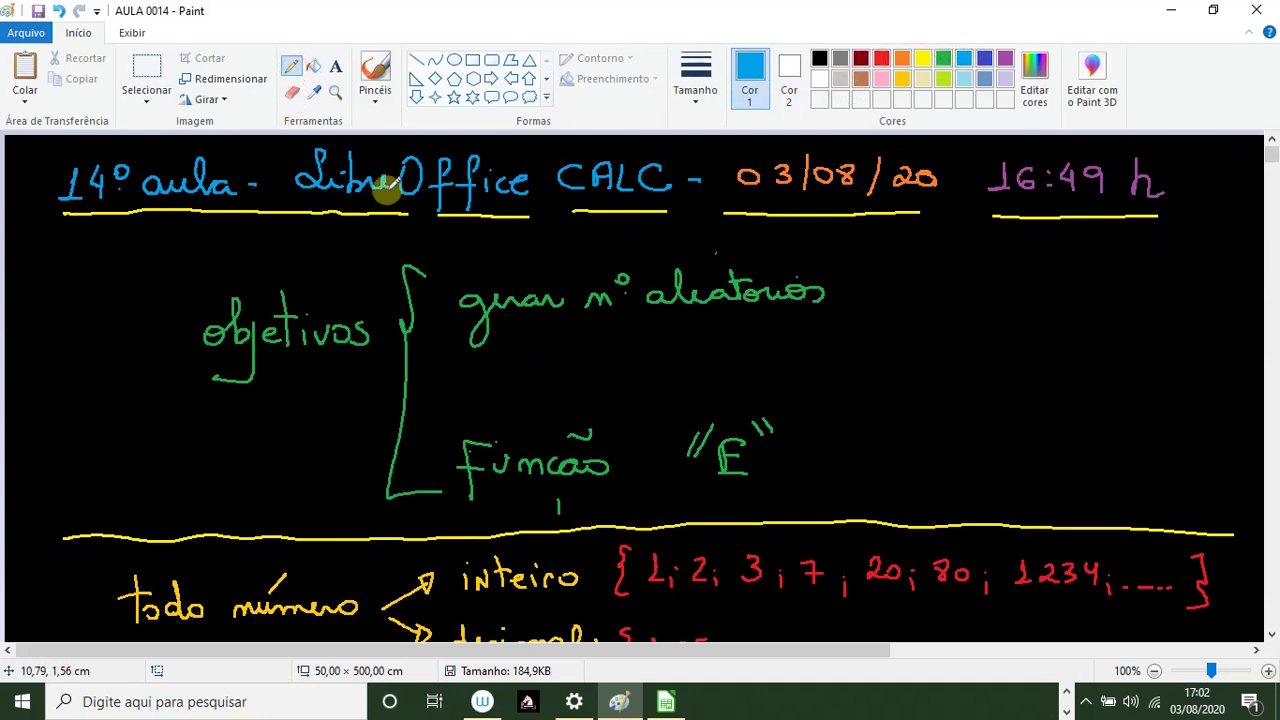
Switch to LibreOffice Calc and fill the formula from A1 down through A11
key("alt+Tab")
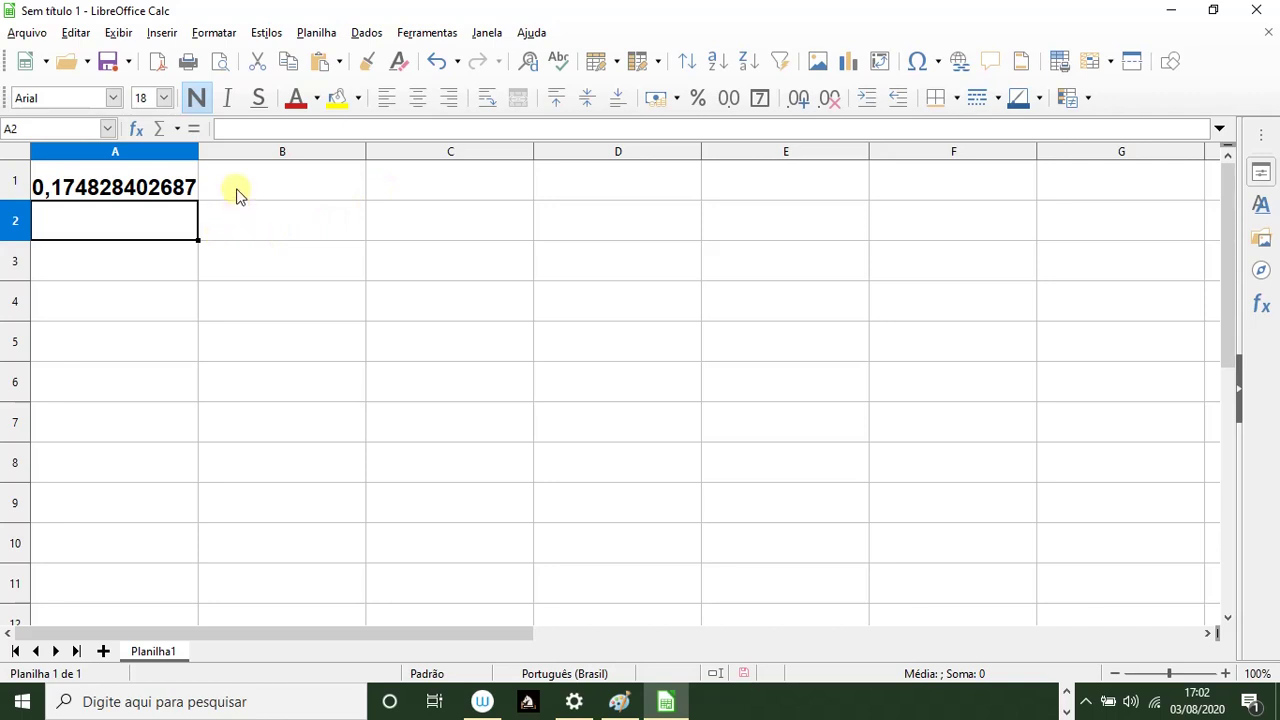
left_click(156, 188)
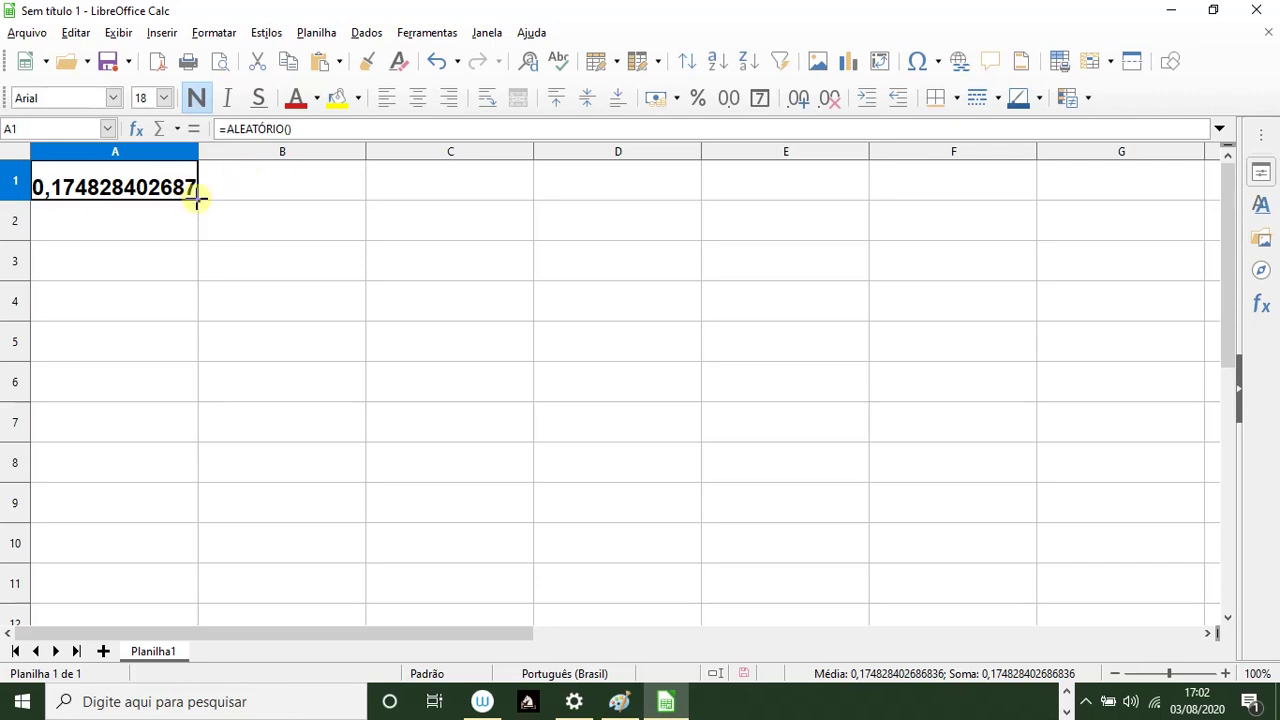
left_click_drag(197, 199, 189, 594)
left_click(417, 480)
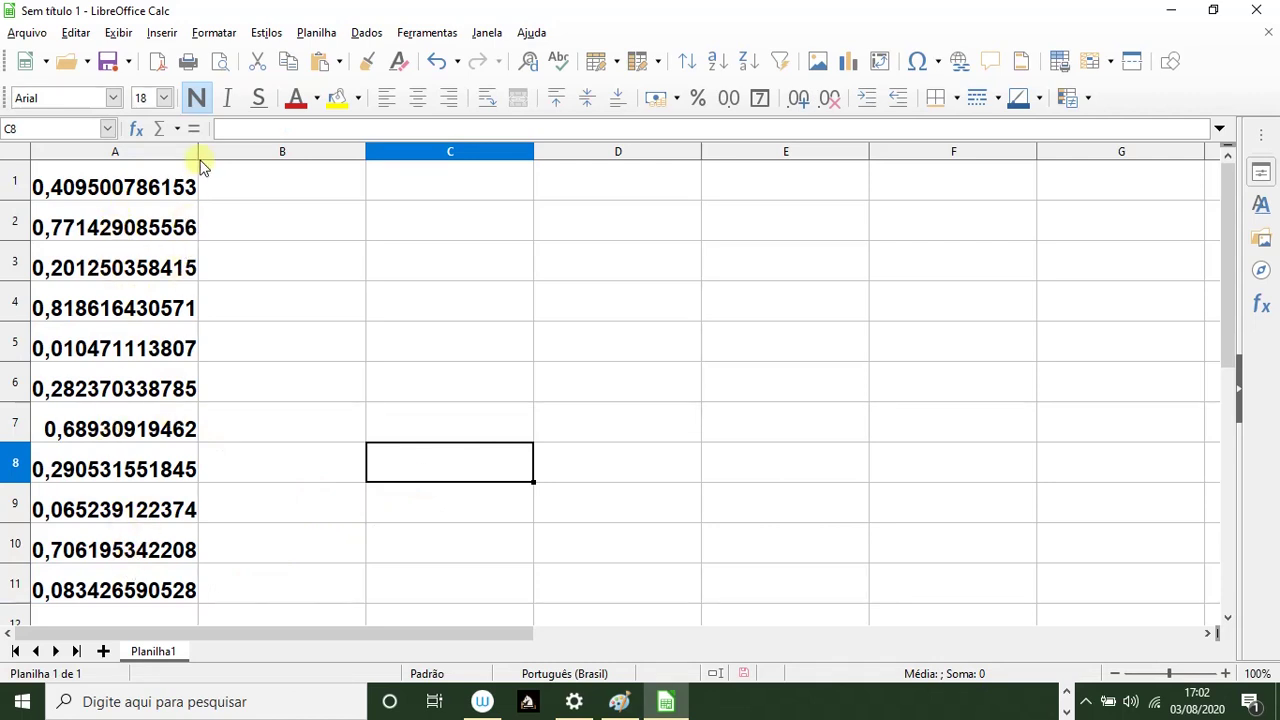
Widen column A slightly and narrow column B to a slim spacer
left_click_drag(200, 160, 223, 157)
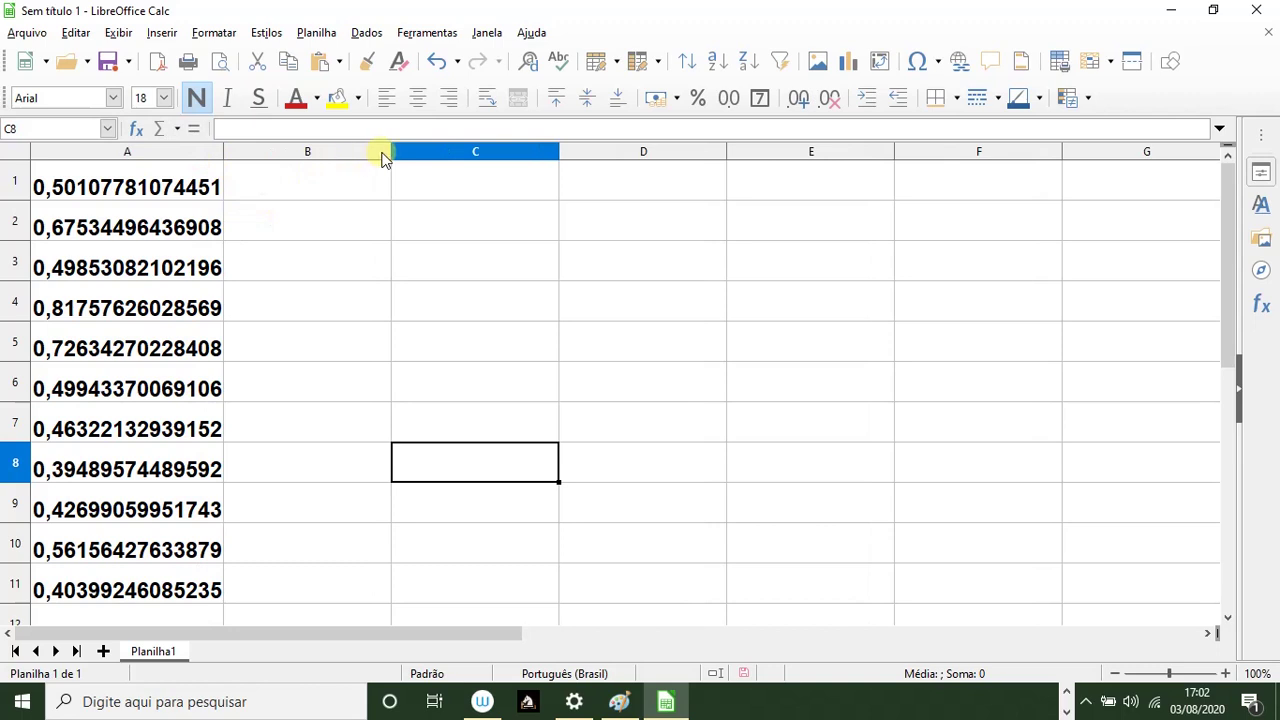
left_click_drag(391, 160, 260, 155)
Enter the formula =ALEATÓRIO()* 10 in cell C1
left_click(288, 190)
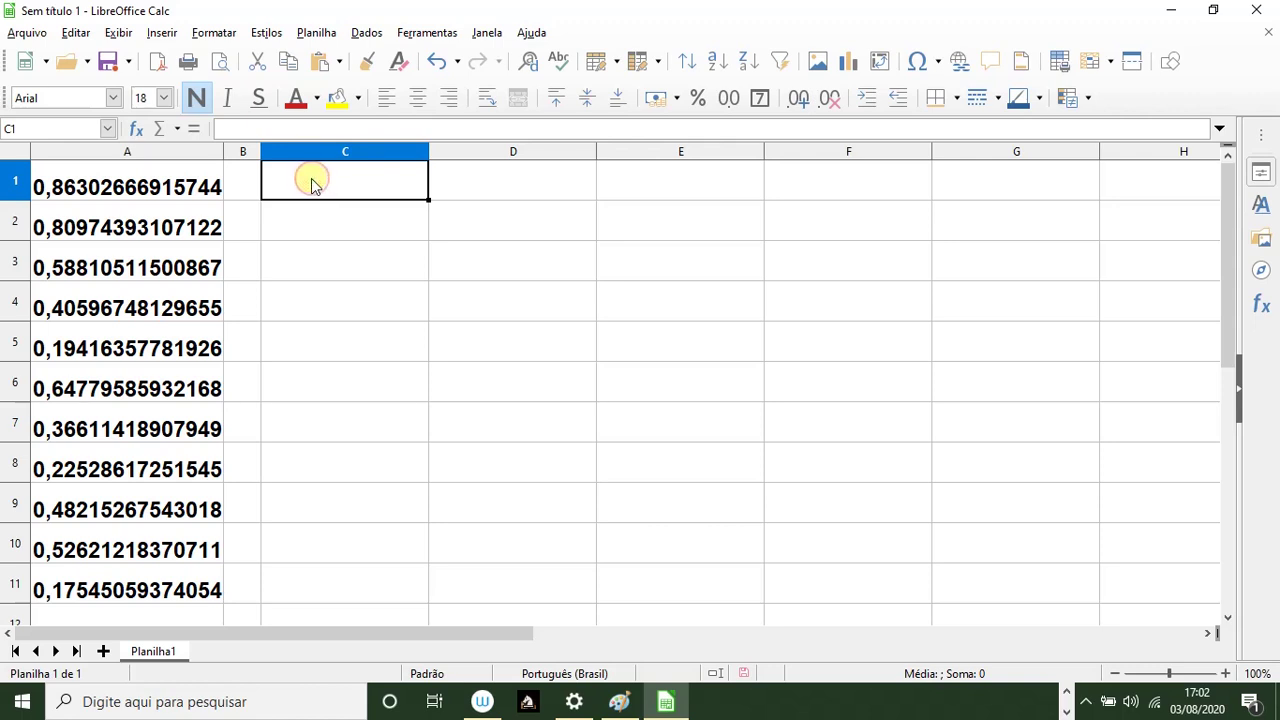
type("=AL")
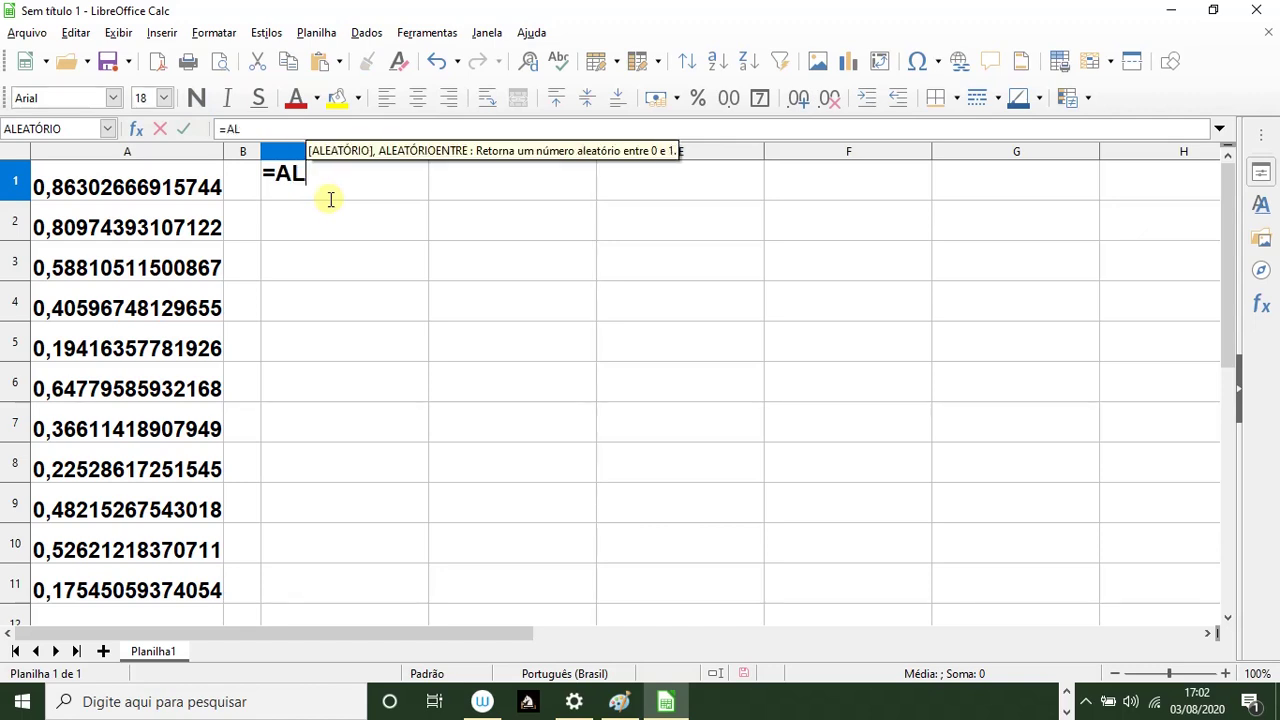
type("E")
key("BackSpace")
key("BackSpace")
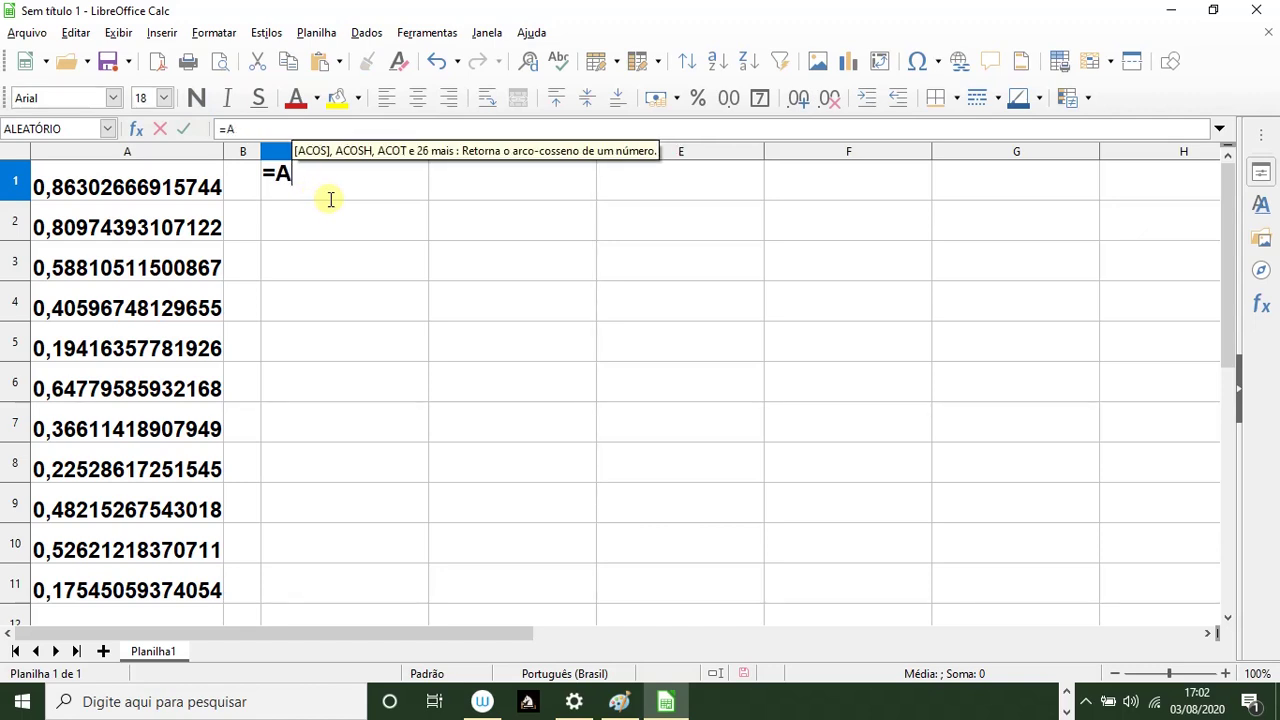
type("LEATÓRI")
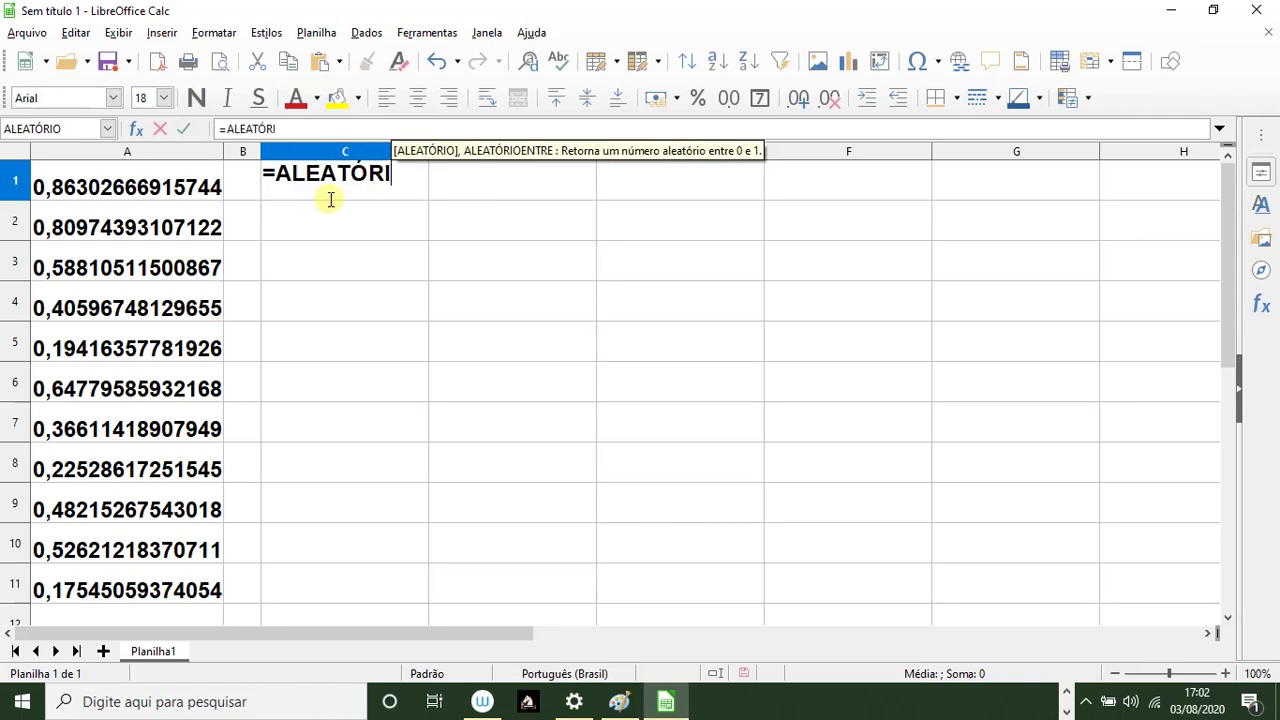
type("O()")
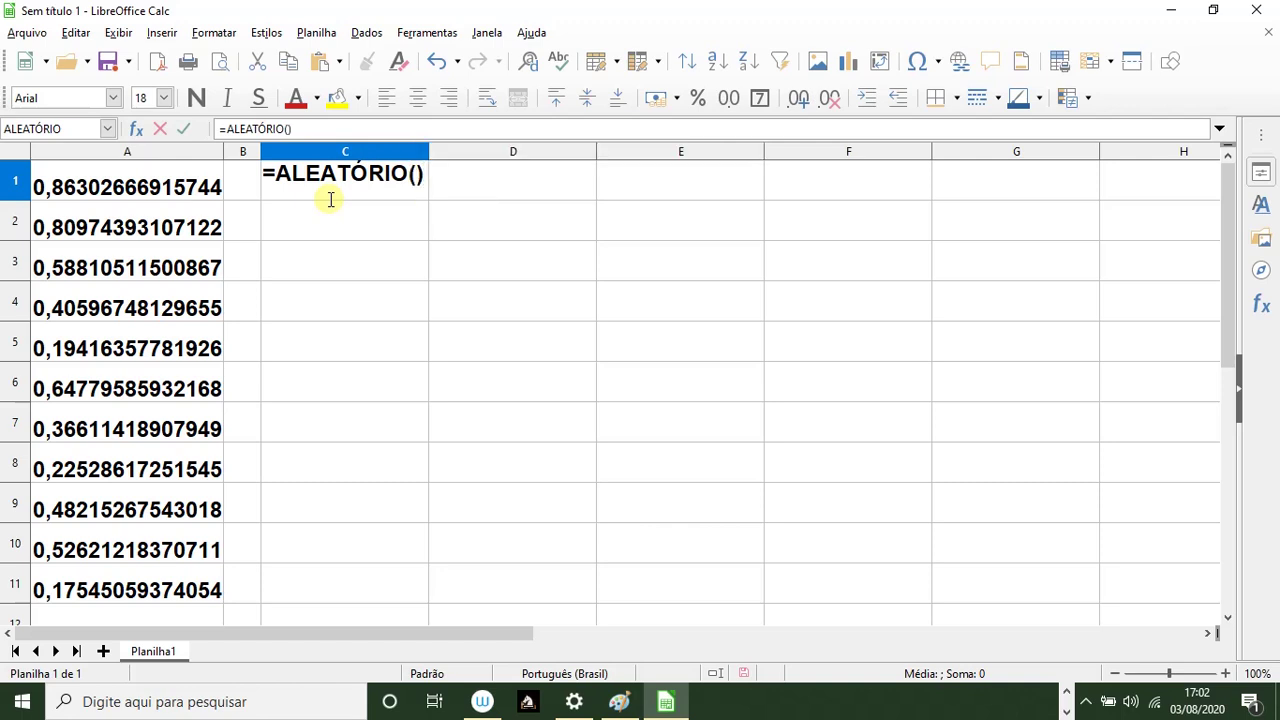
type("* 10")
key("Return")
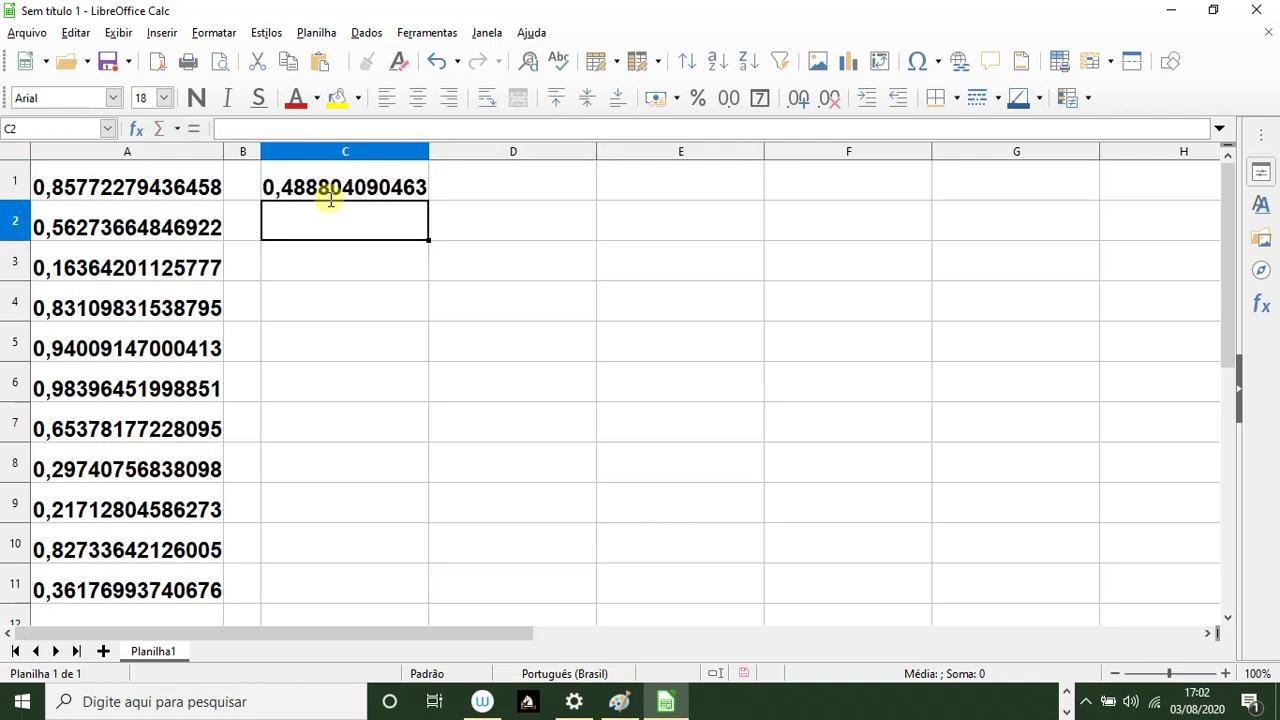
Recheck the formula in C1 and fill it down through C11
left_click(336, 196)
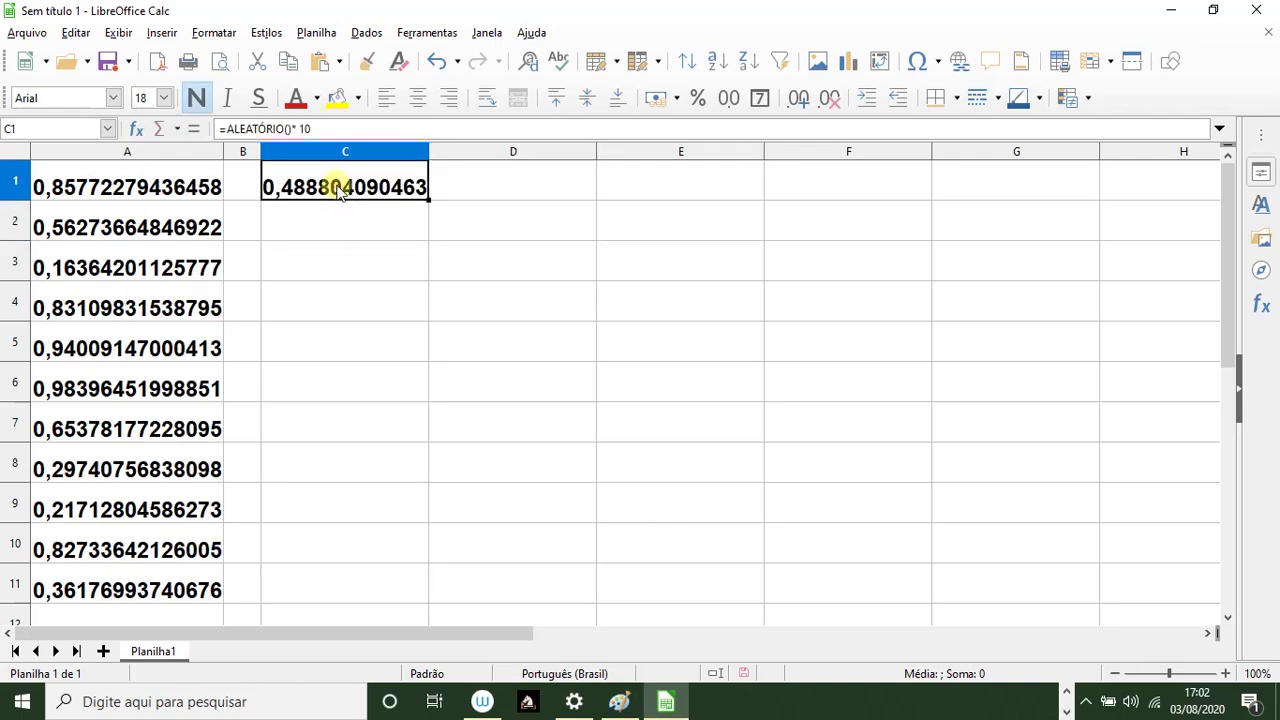
left_click(319, 132)
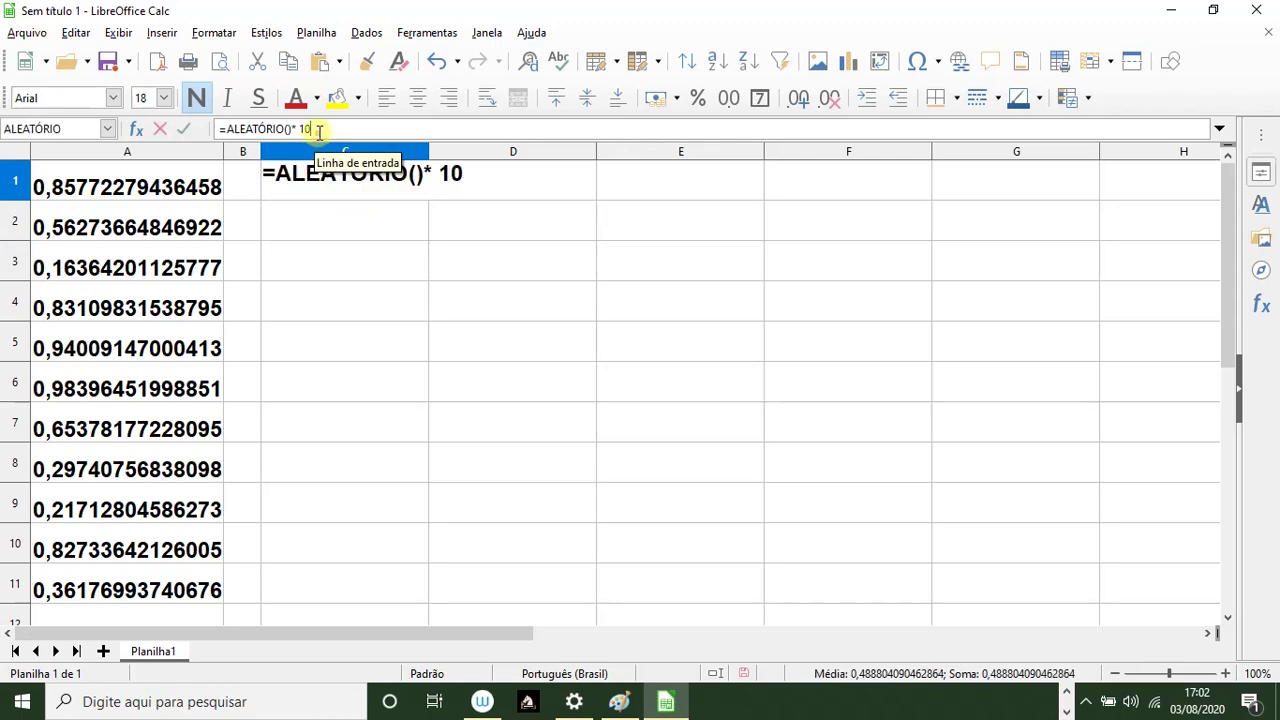
key("Return")
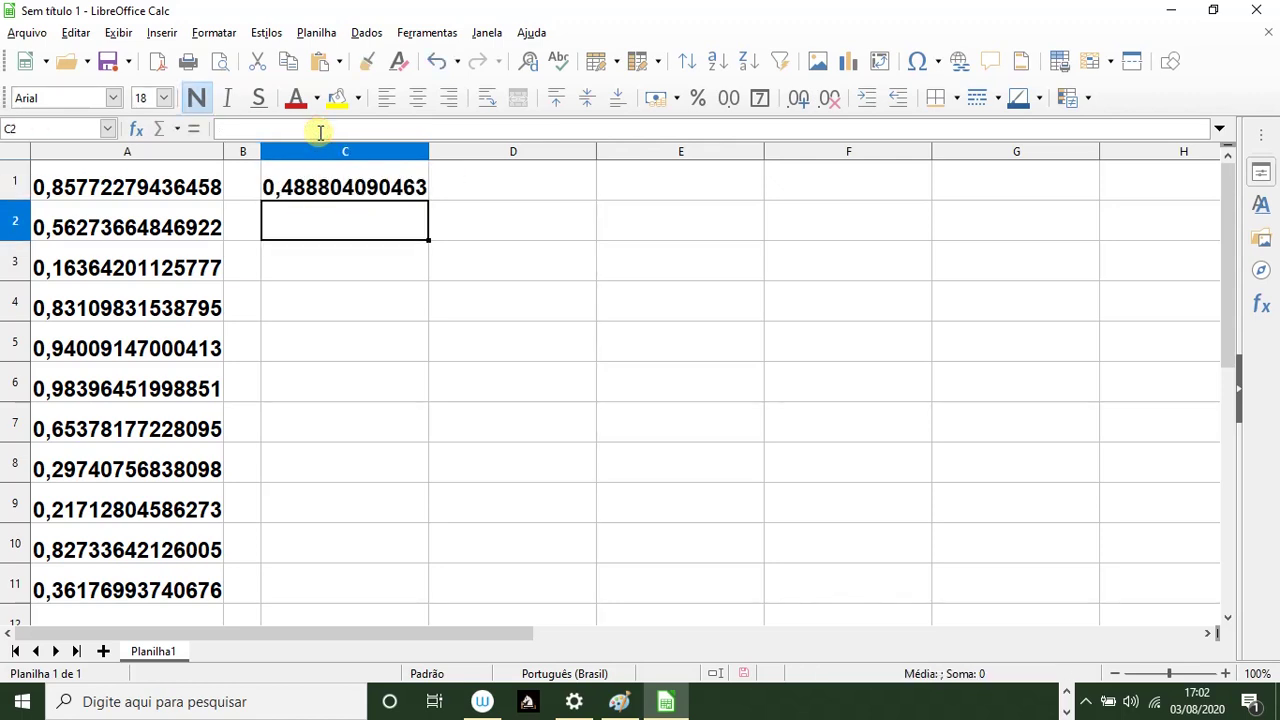
left_click(345, 172)
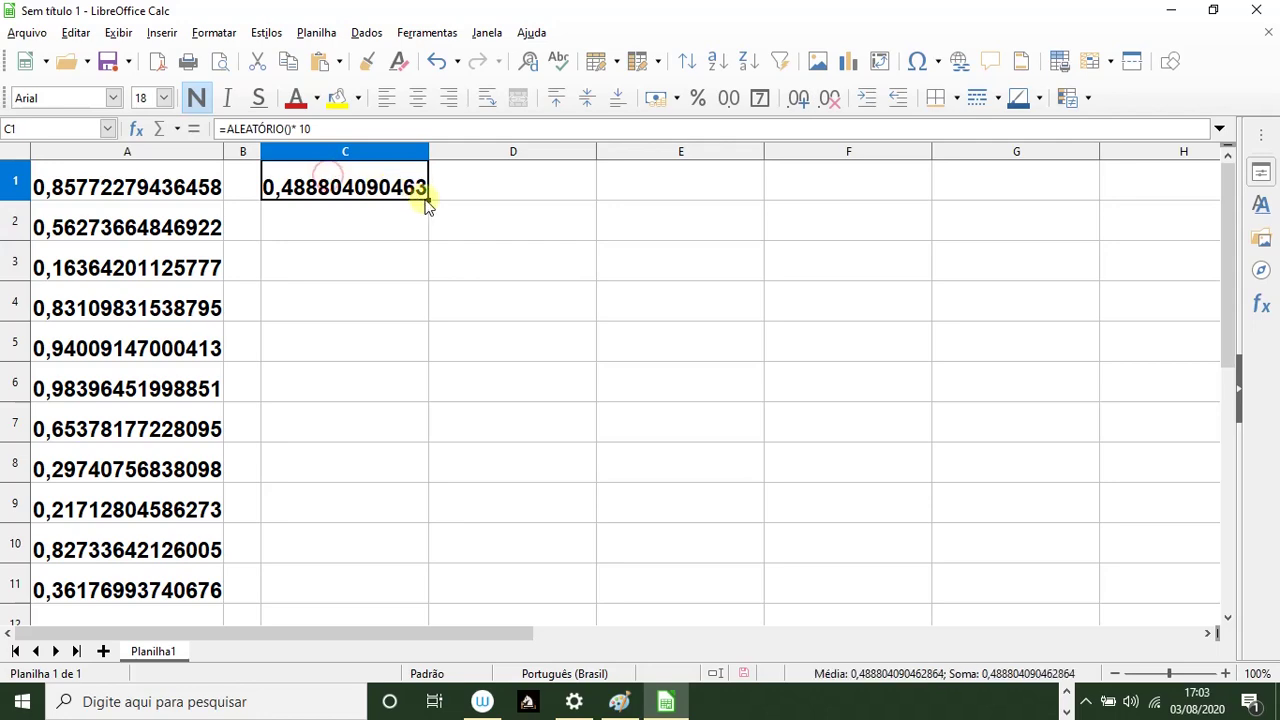
left_click_drag(428, 206, 420, 597)
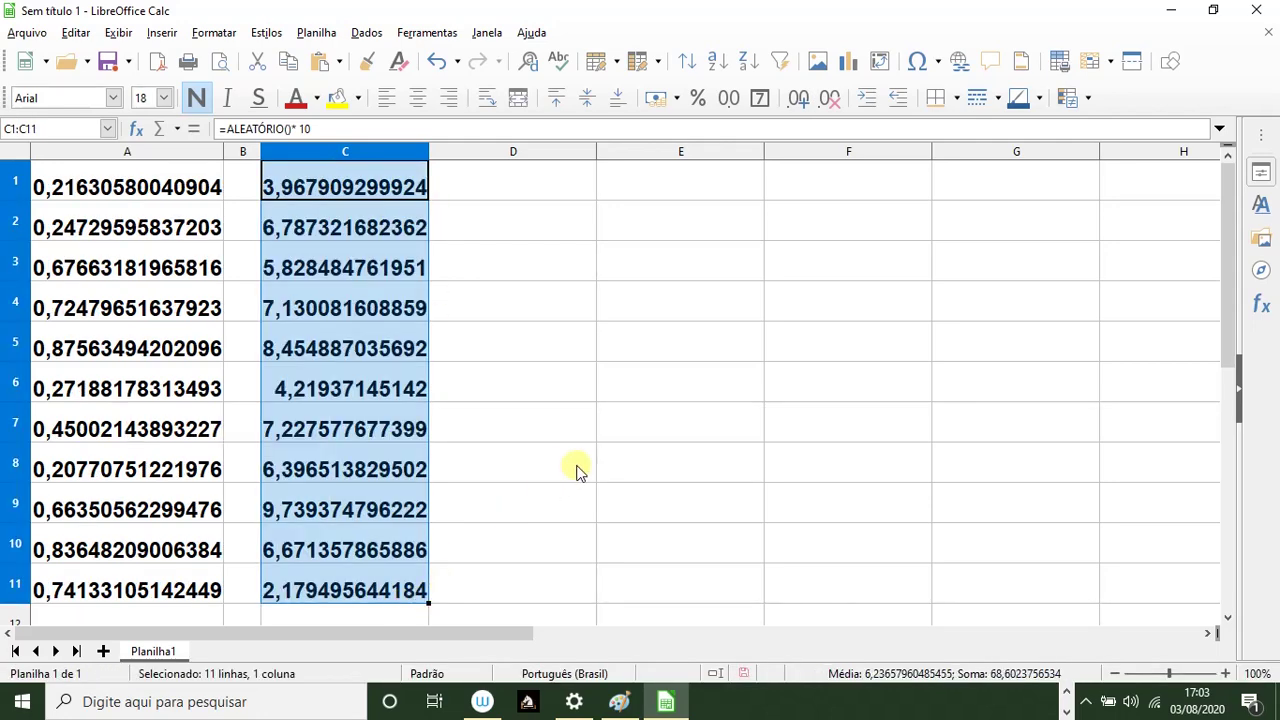
left_click(578, 470)
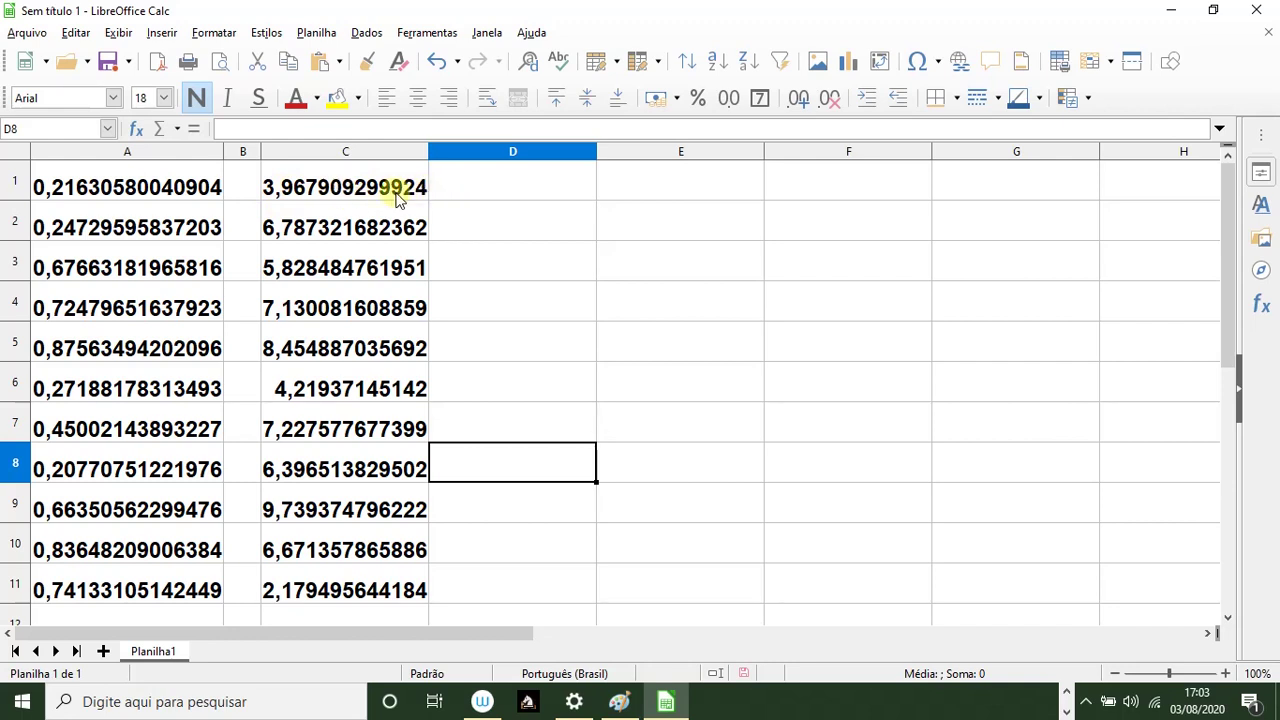
Narrow column D to a slim spacer beside the multiplied random values
left_click(524, 188)
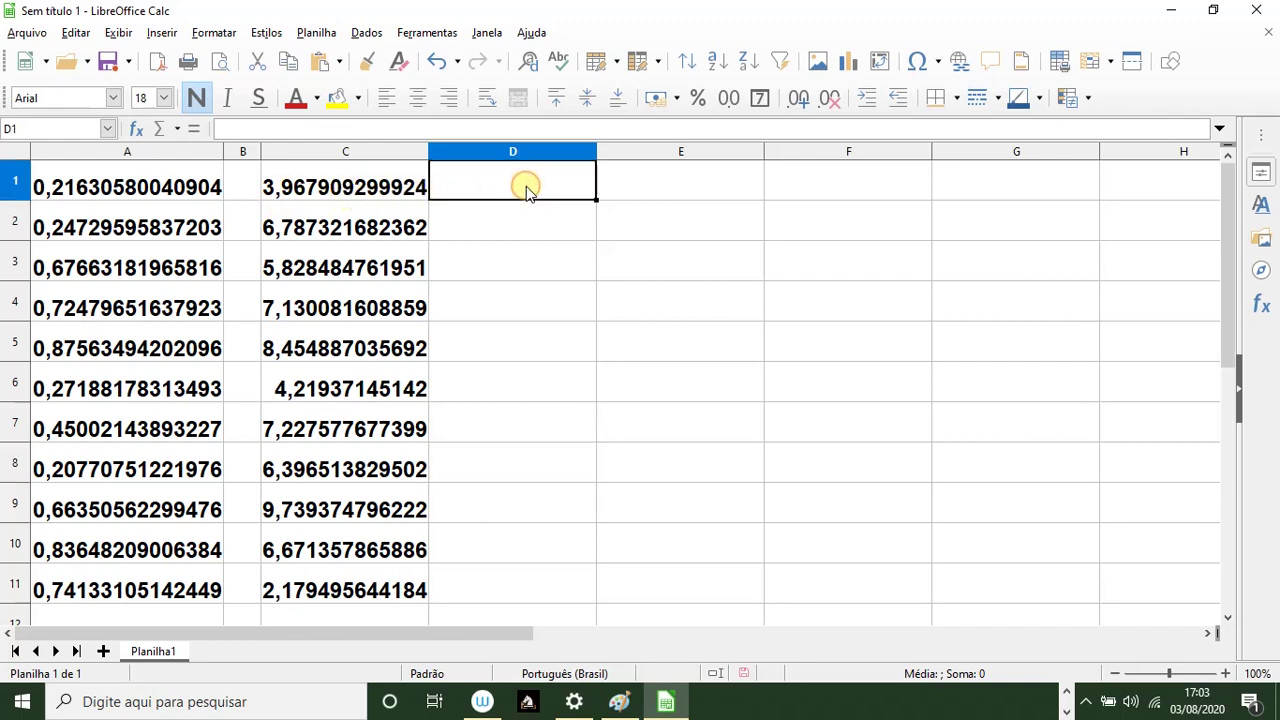
left_click_drag(597, 151, 467, 156)
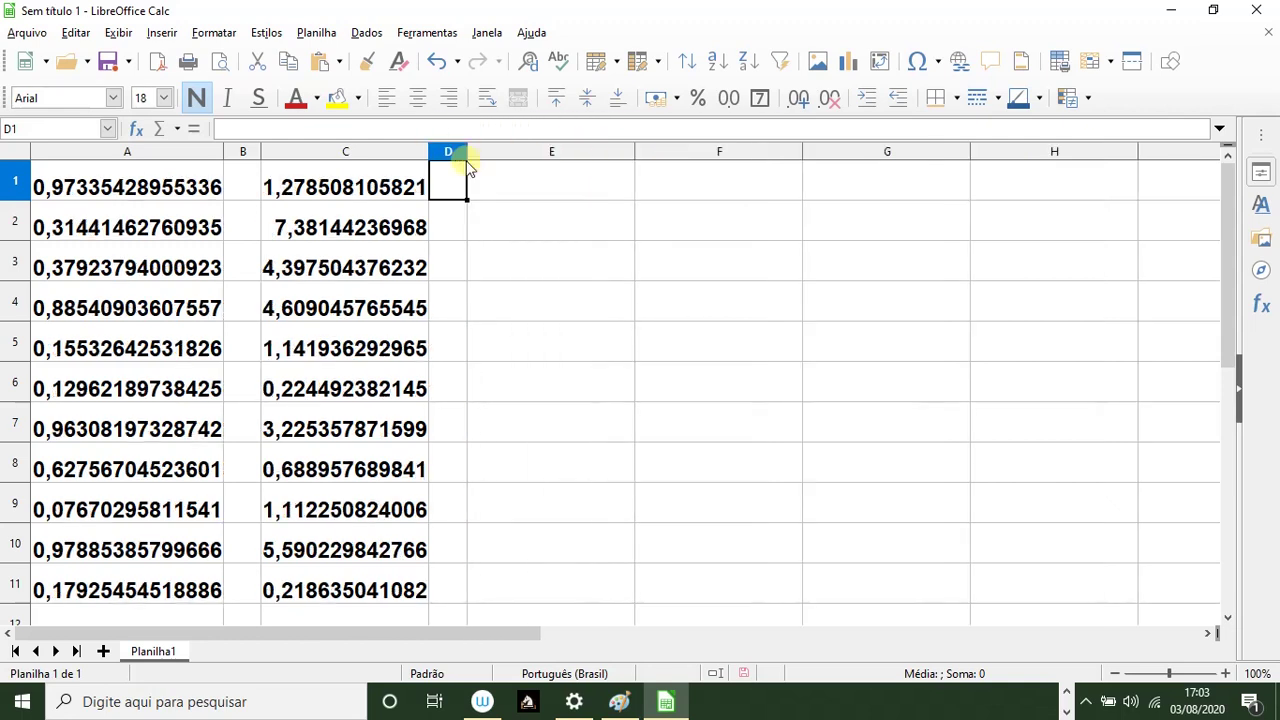
Enter the formula =INT(C1) in cell E1
left_click(490, 188)
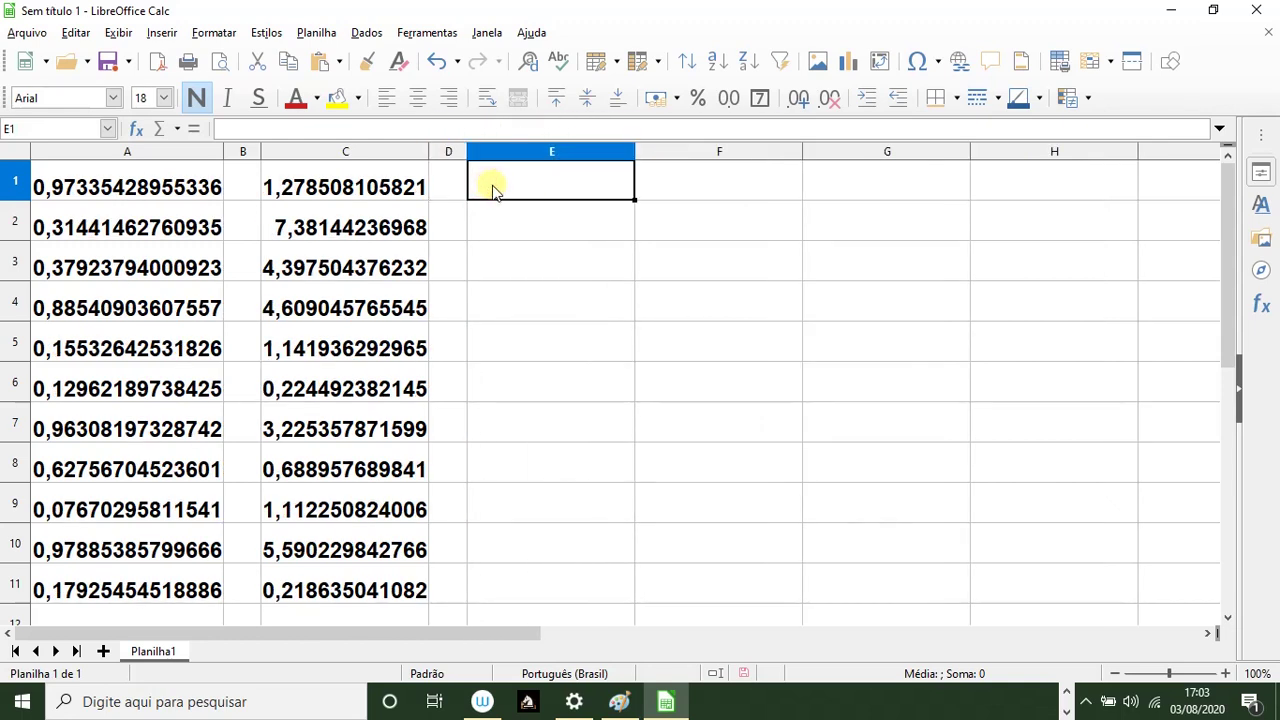
type("=INT")
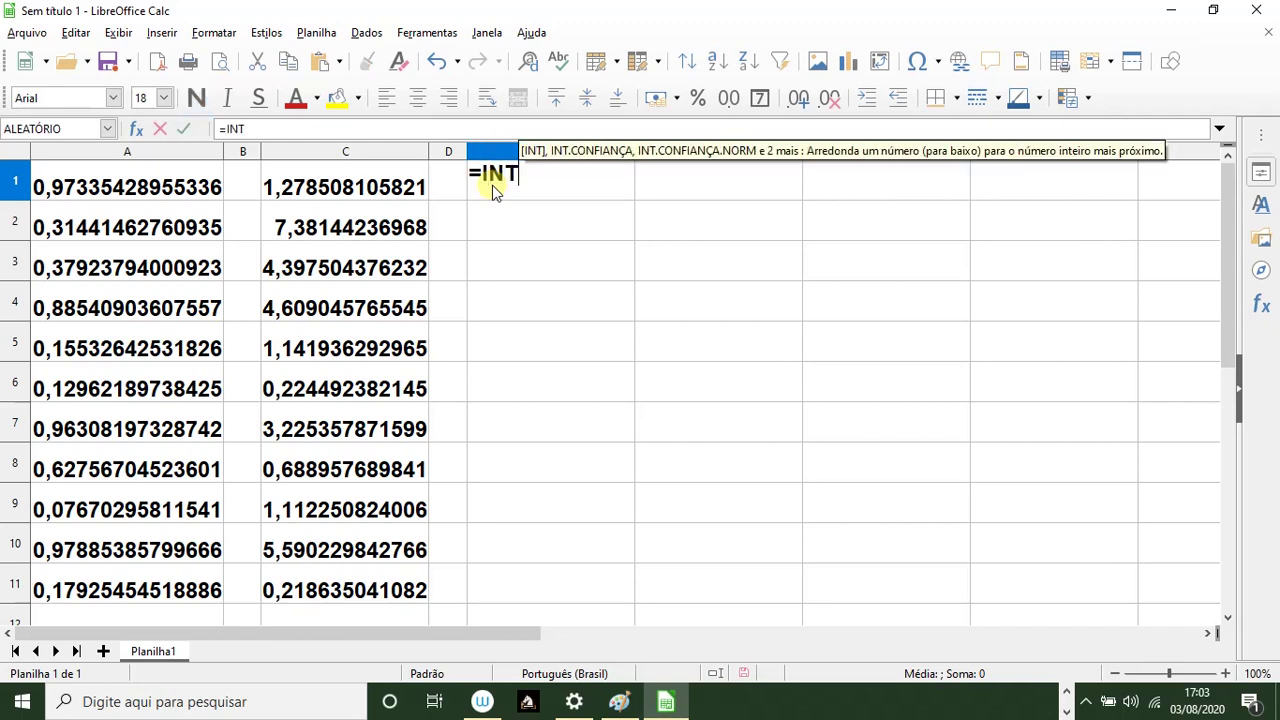
type("(")
left_click(340, 189)
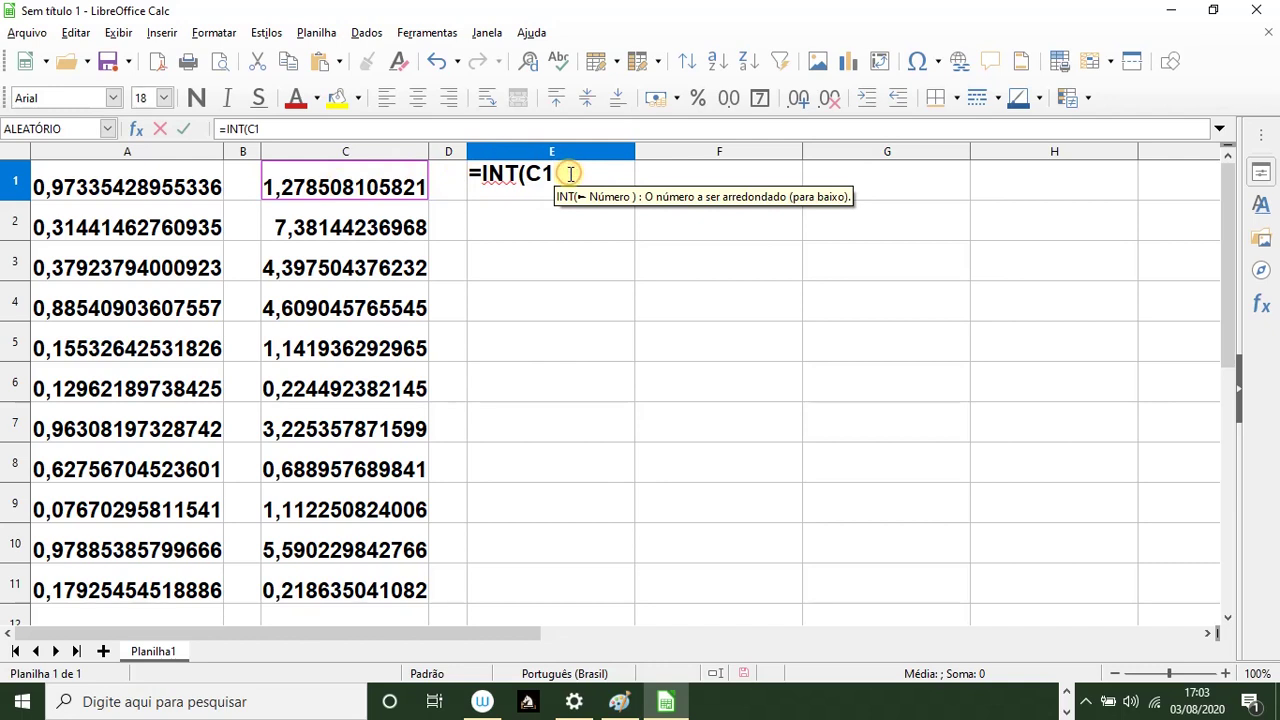
type(")")
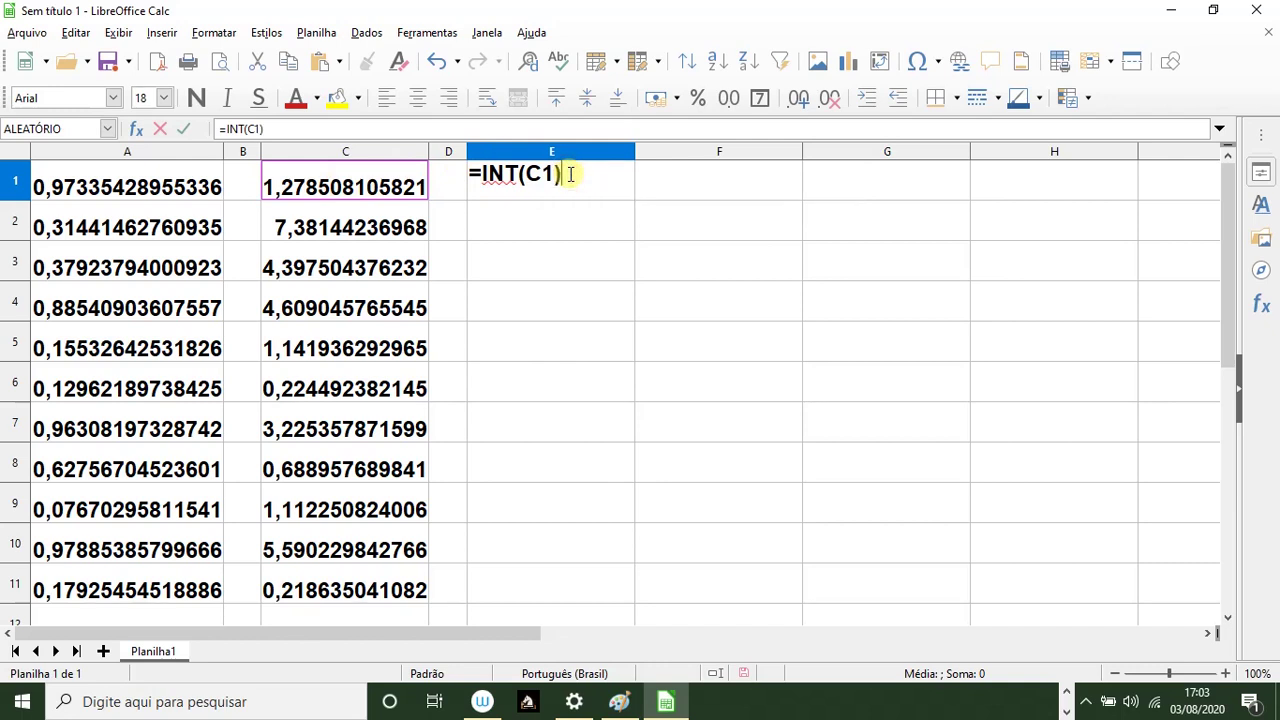
key("Return")
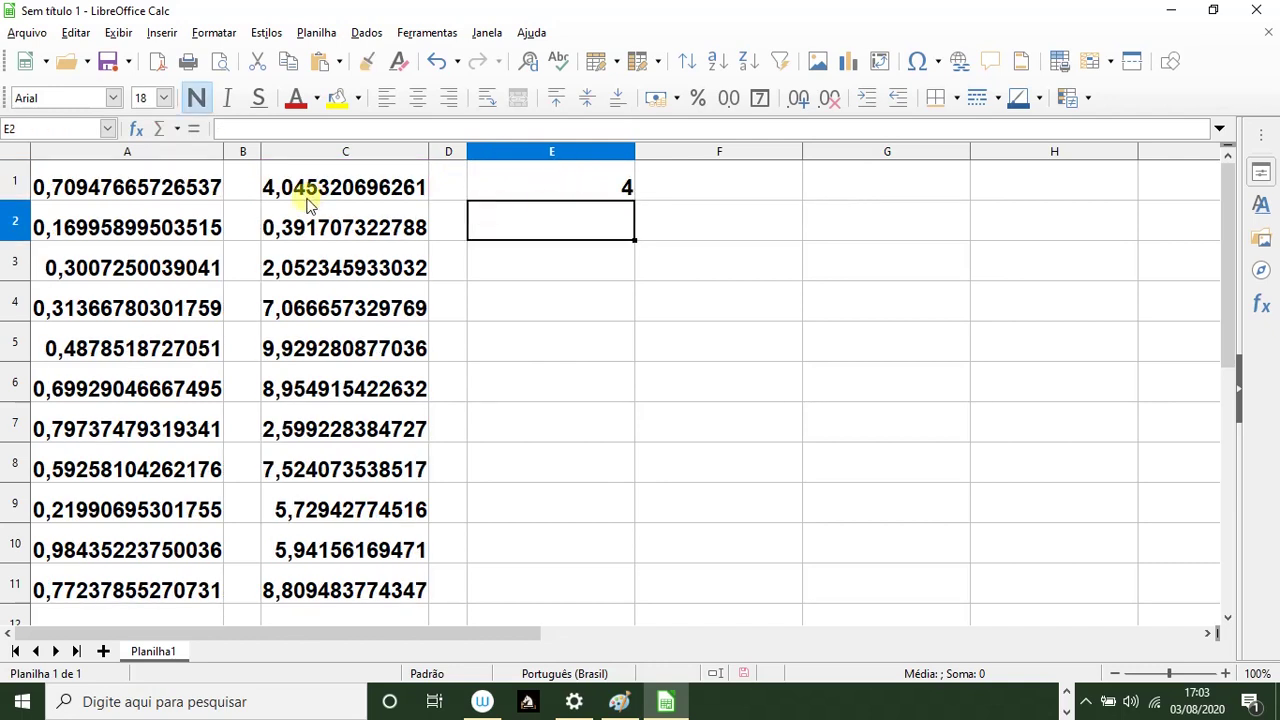
Fill the INT formula from E1 down through E11
left_click(577, 189)
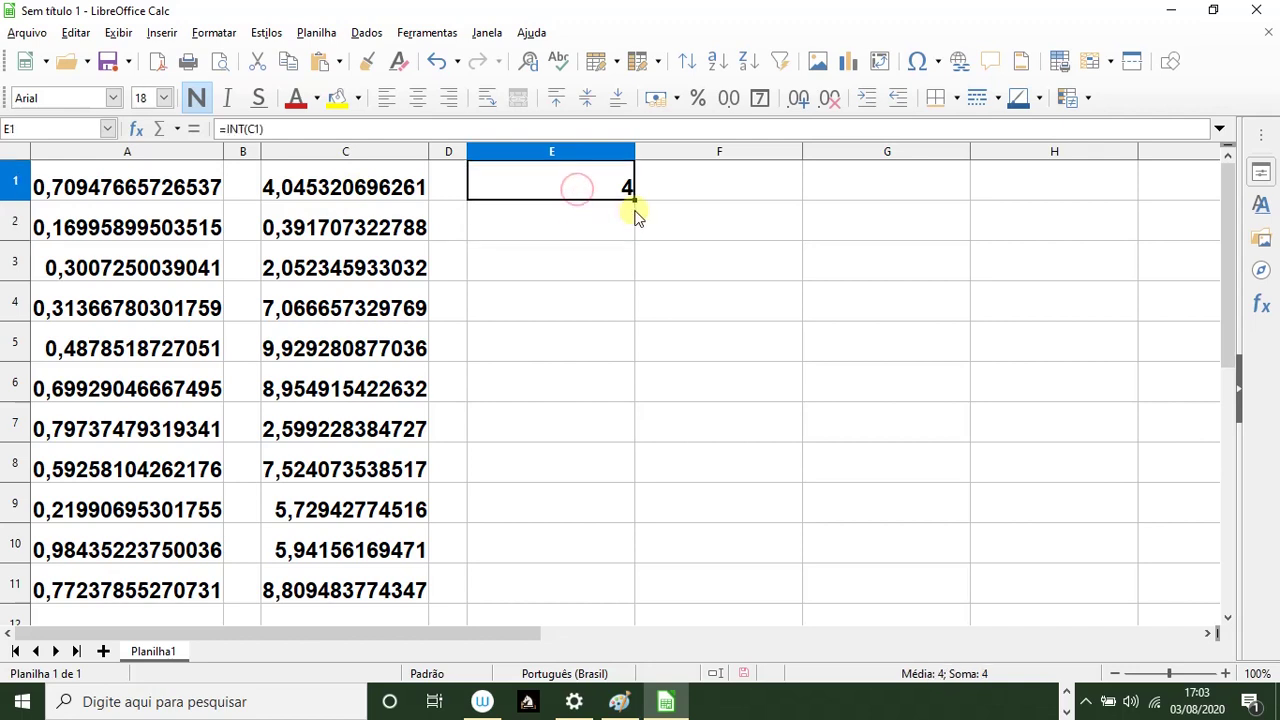
left_click(640, 206)
left_click(583, 187)
left_click_drag(634, 197, 645, 598)
left_click(795, 520)
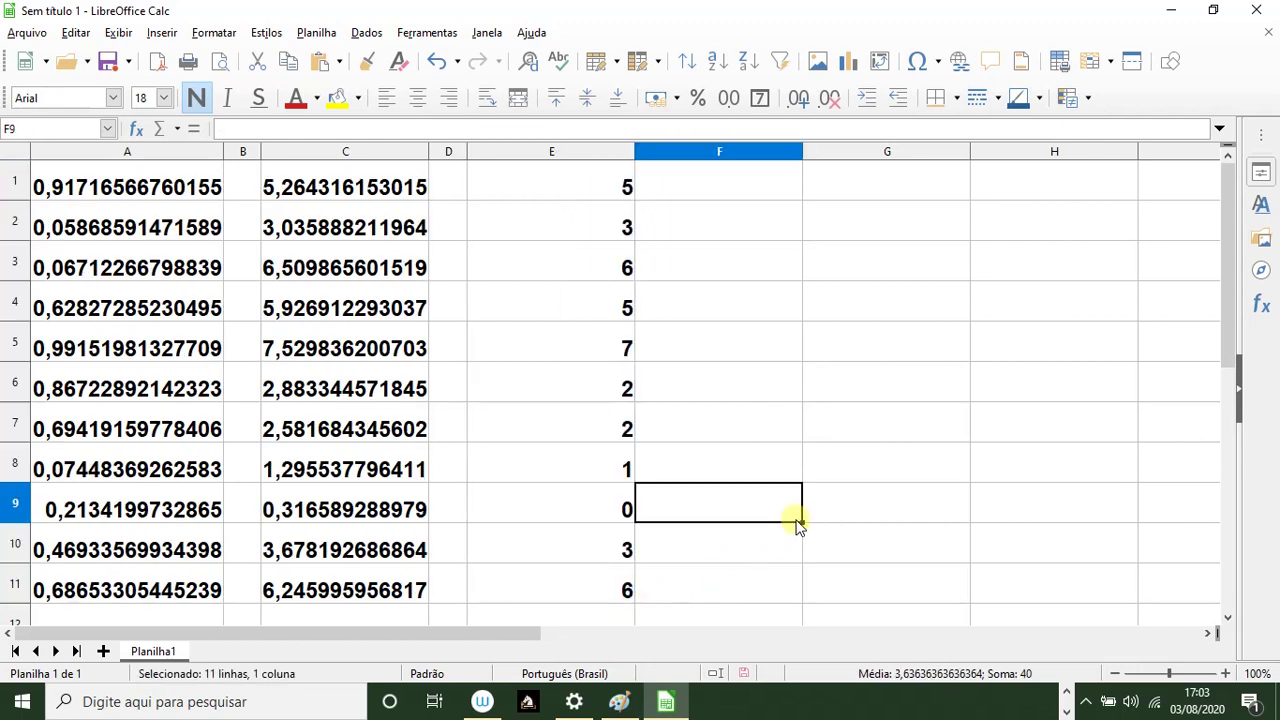
Highlight the row 9 pair, cells C9:E9, with a yellow background
left_click(569, 511)
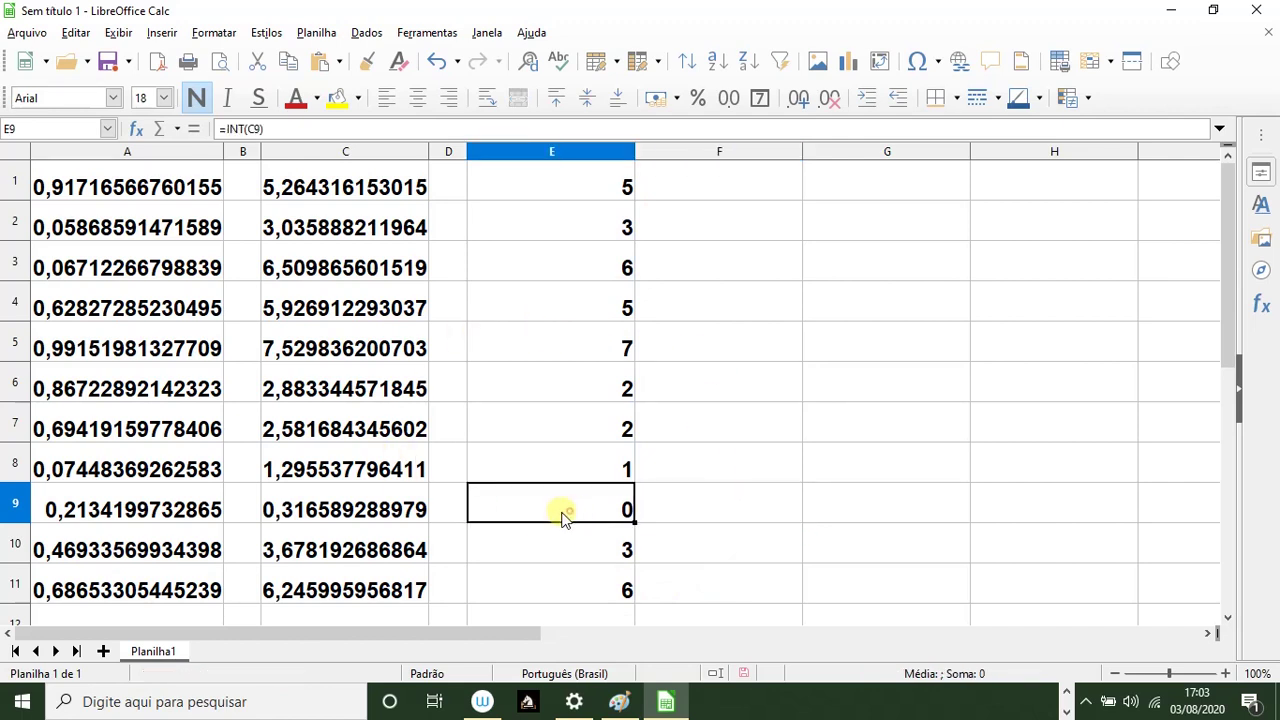
left_click(315, 515)
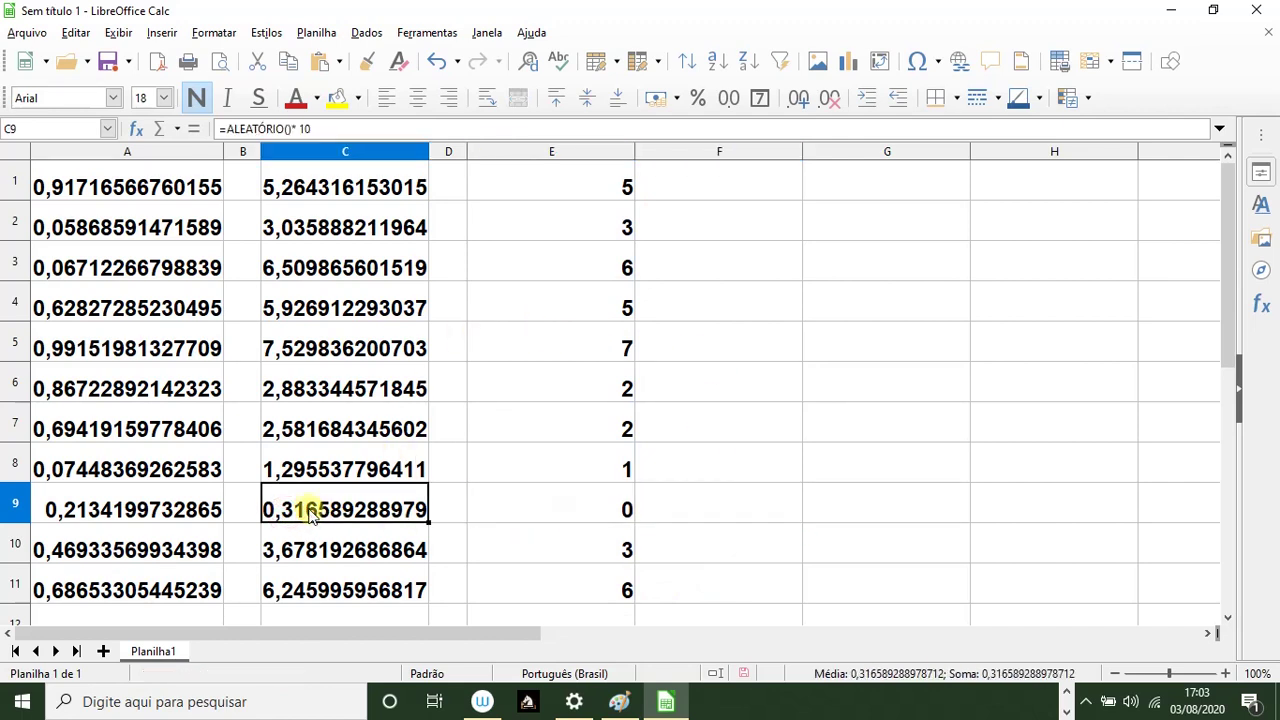
left_click_drag(300, 510, 518, 512)
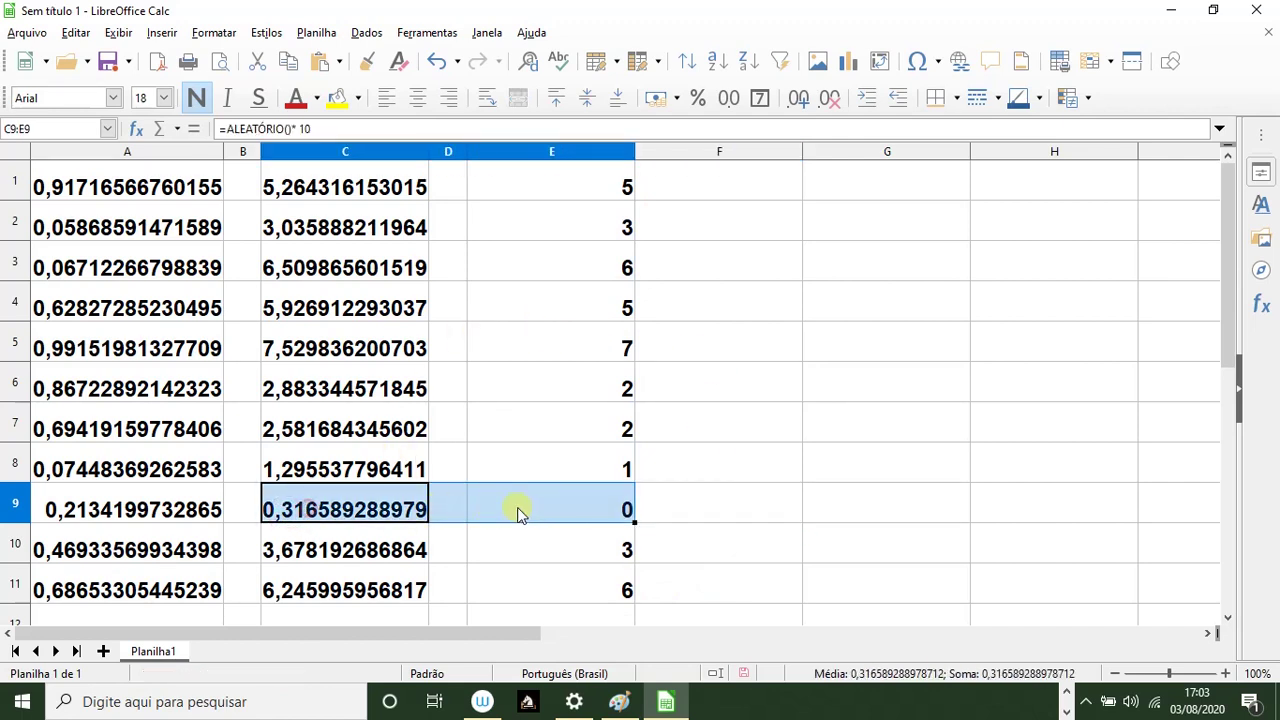
left_click(337, 99)
left_click(694, 425)
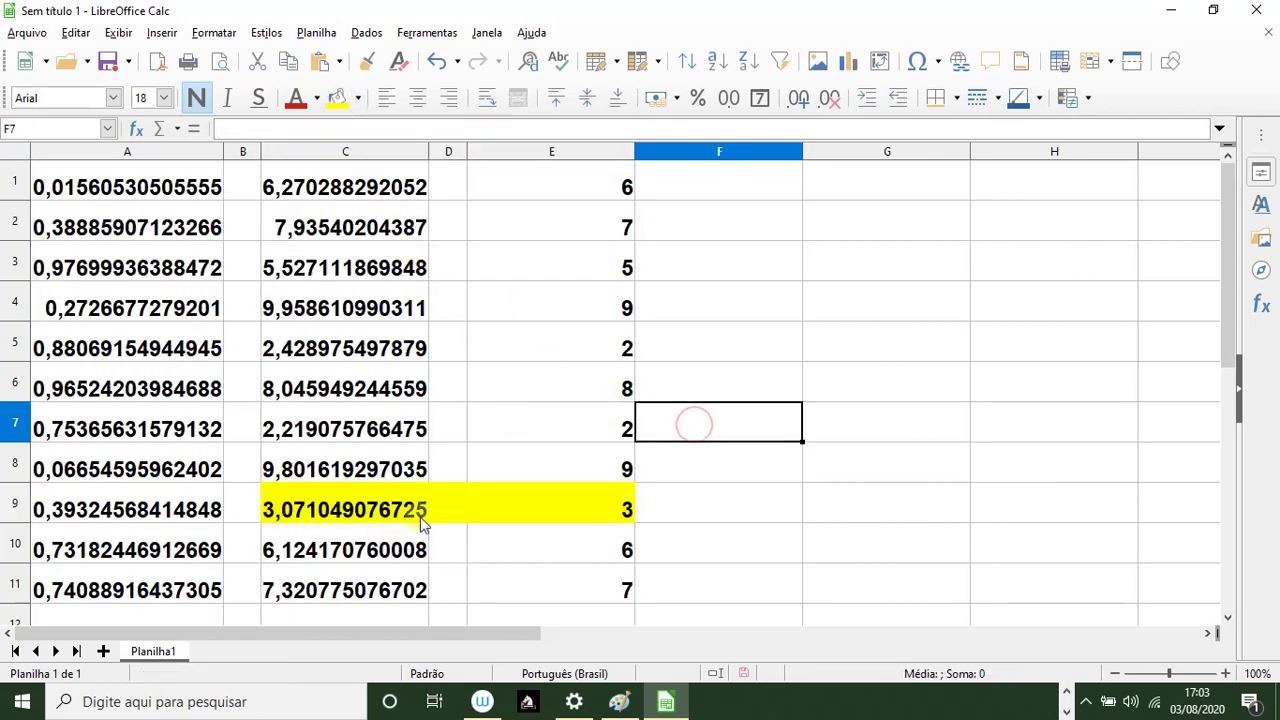
Apply the yellow background to cells C2:E2 and C5:E5
left_click(349, 216)
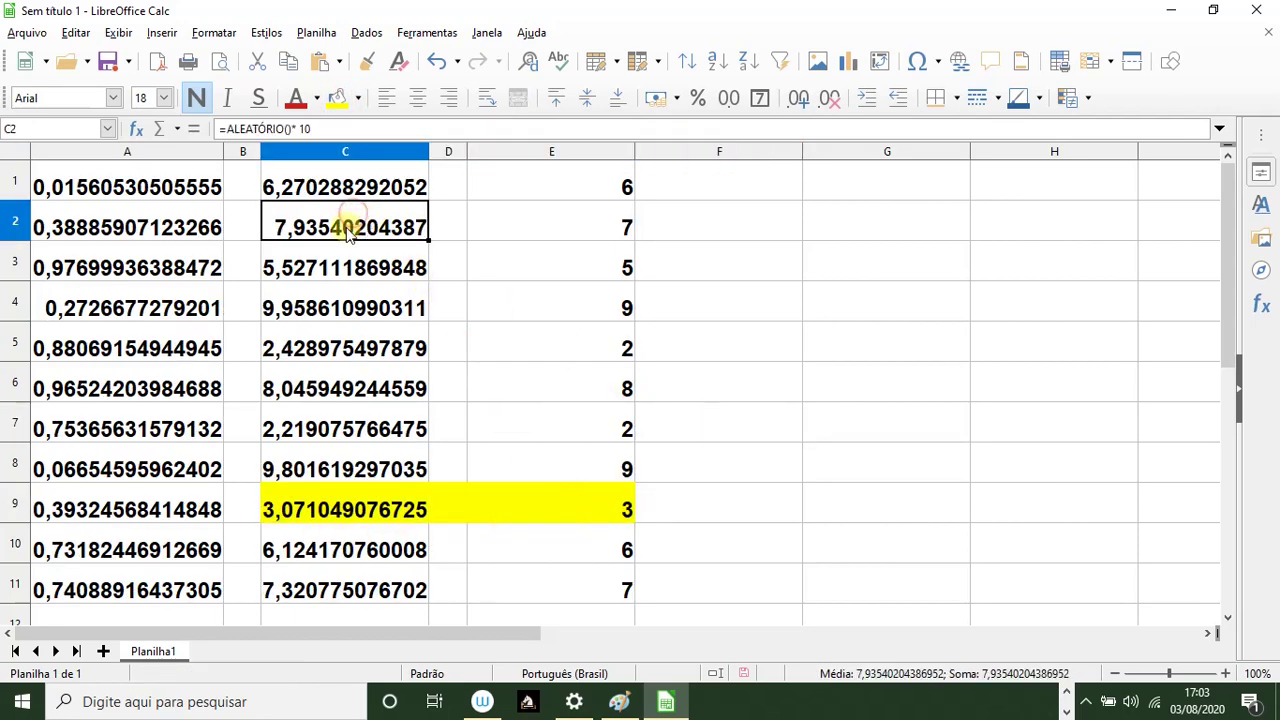
left_click_drag(343, 223, 565, 220)
left_click(337, 98)
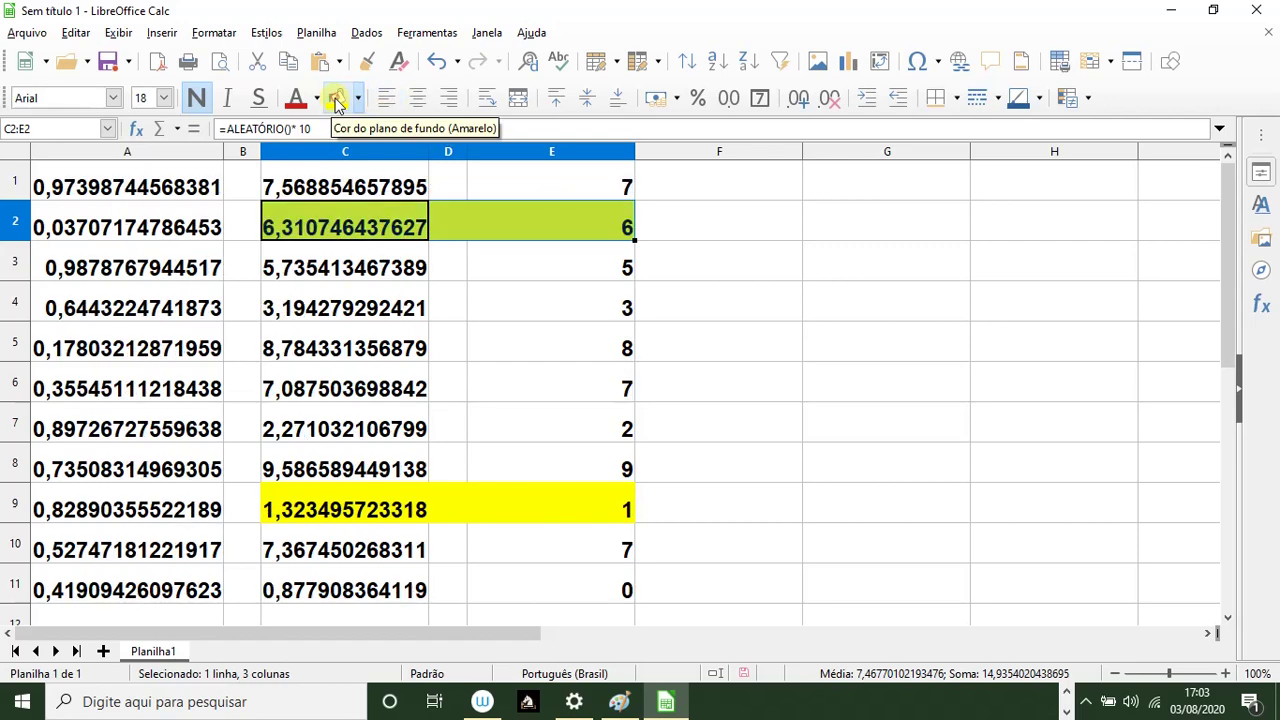
left_click(487, 304)
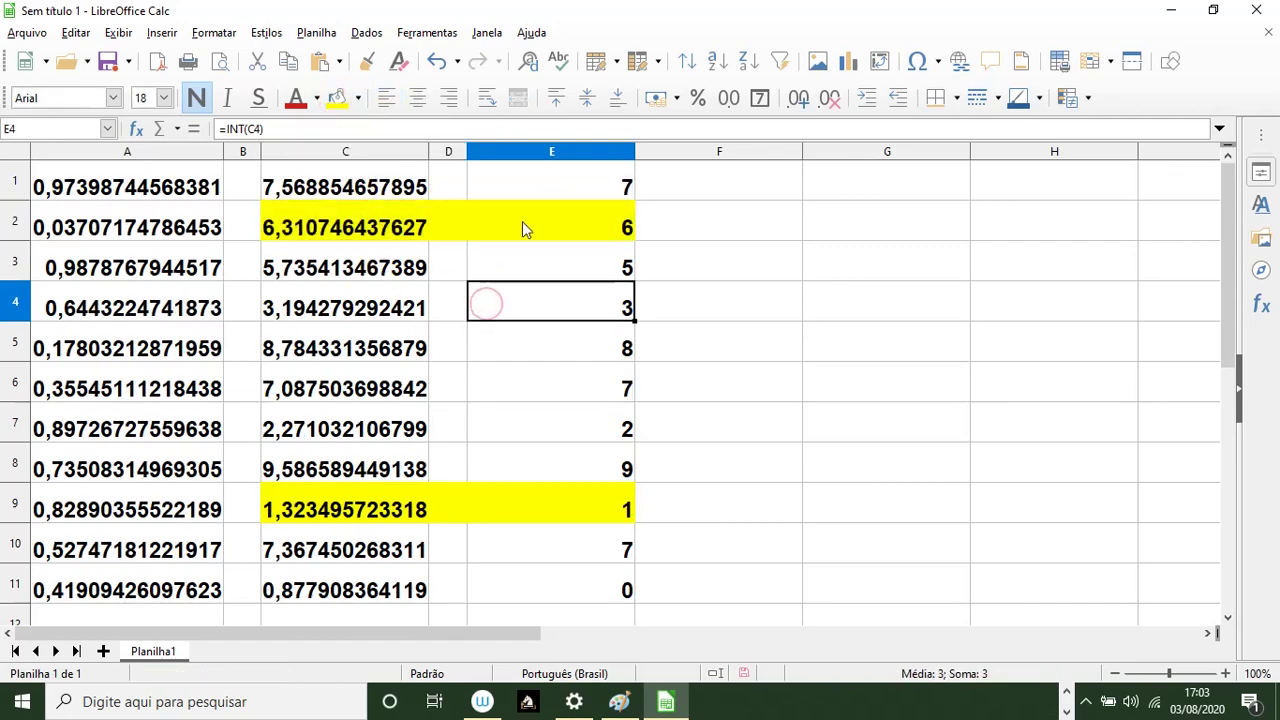
left_click_drag(342, 340, 529, 334)
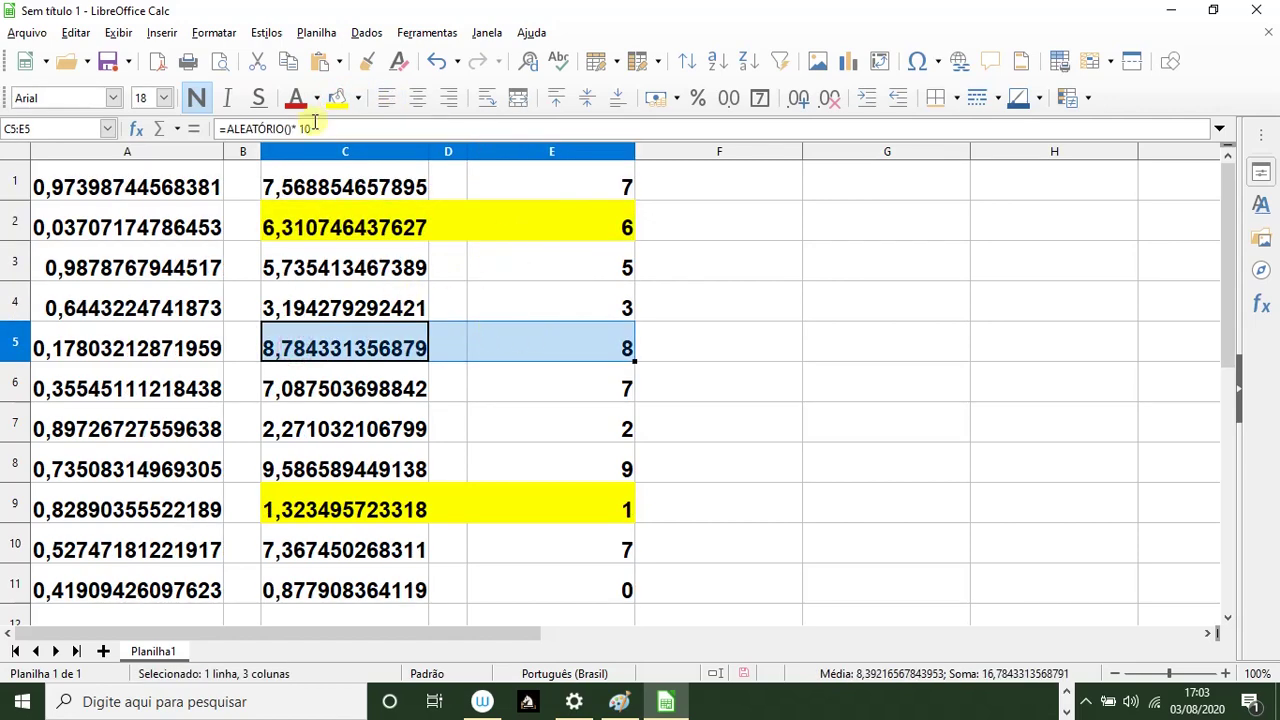
left_click(335, 98)
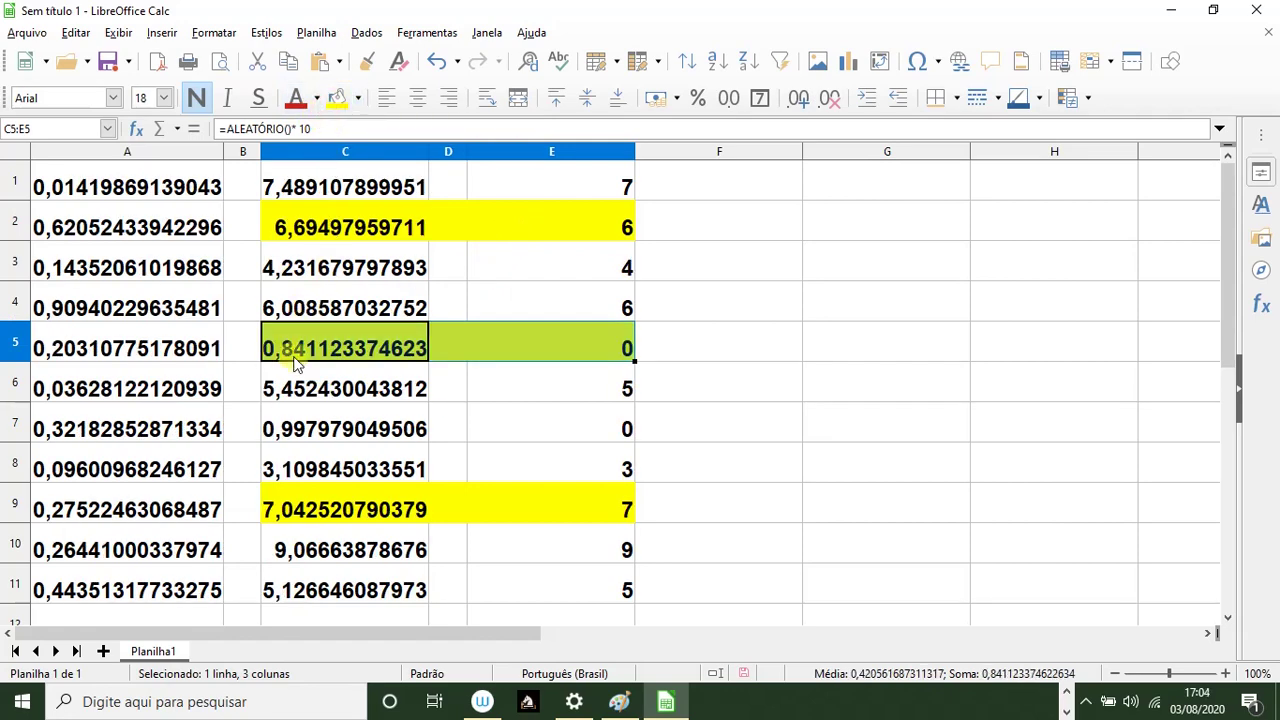
left_click(690, 362)
Highlight cells C11:E11 with the yellow background as another comparison example
left_click(297, 309)
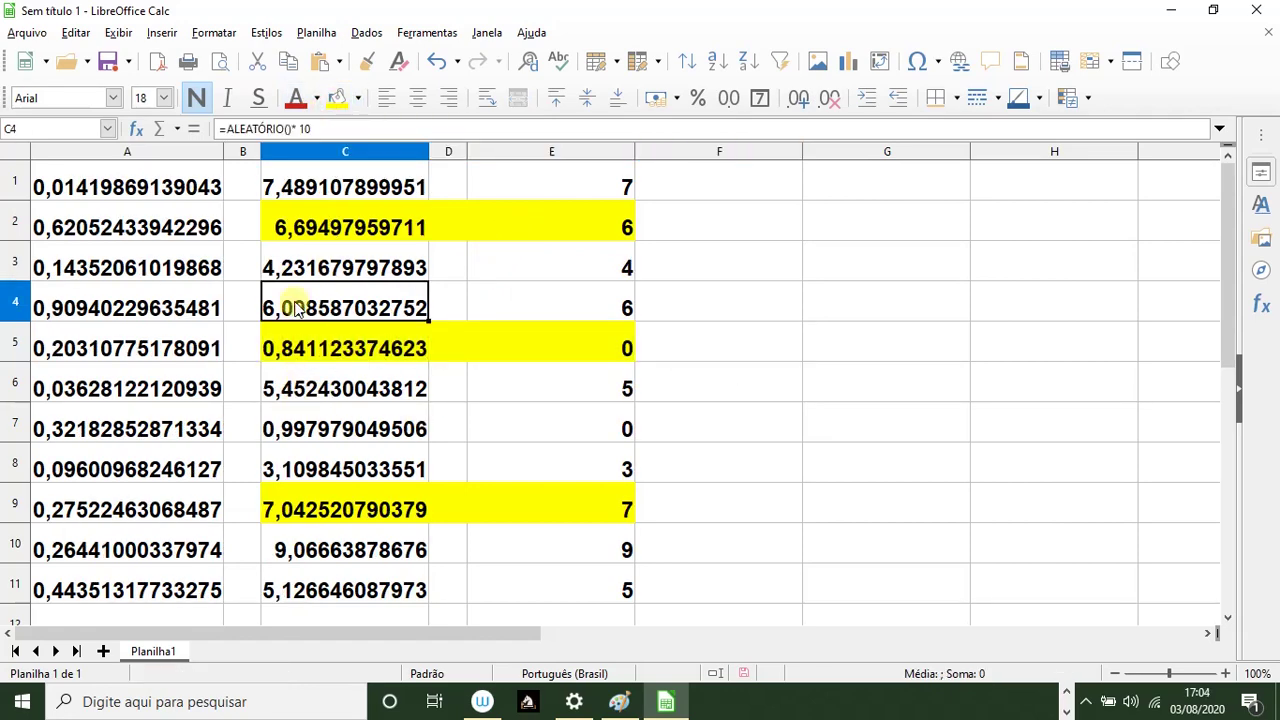
left_click(289, 429)
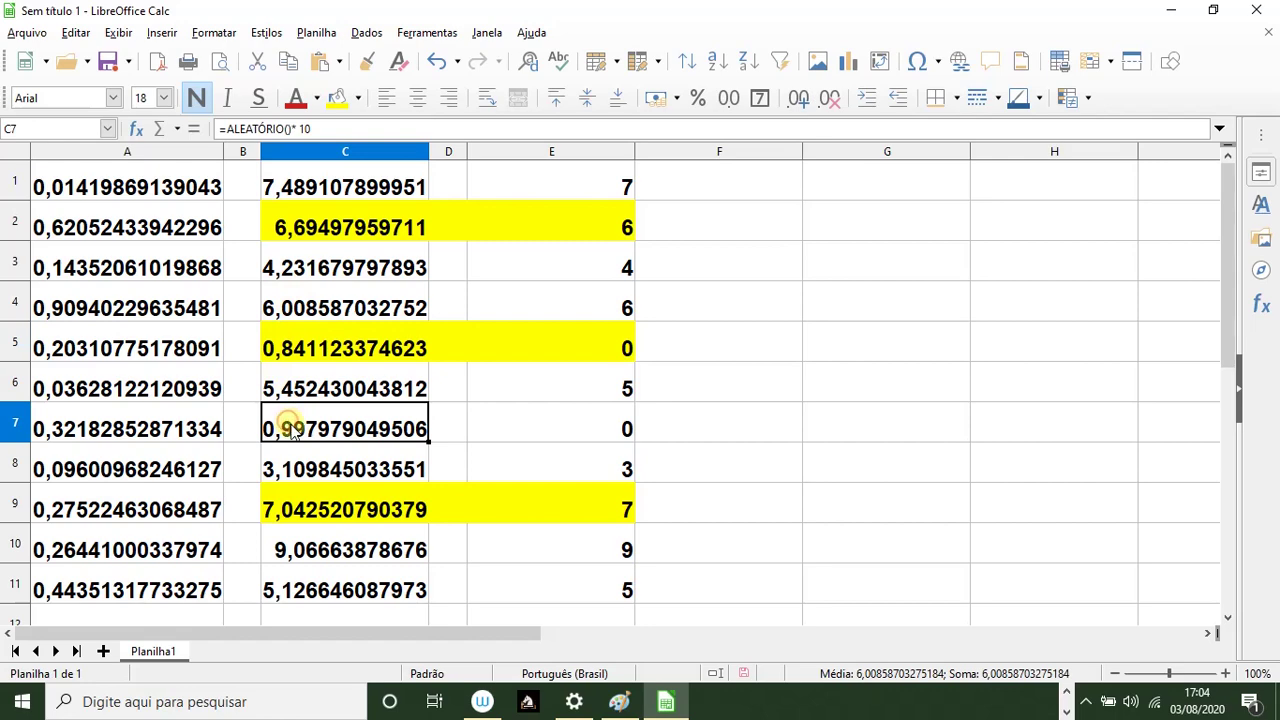
left_click(307, 591)
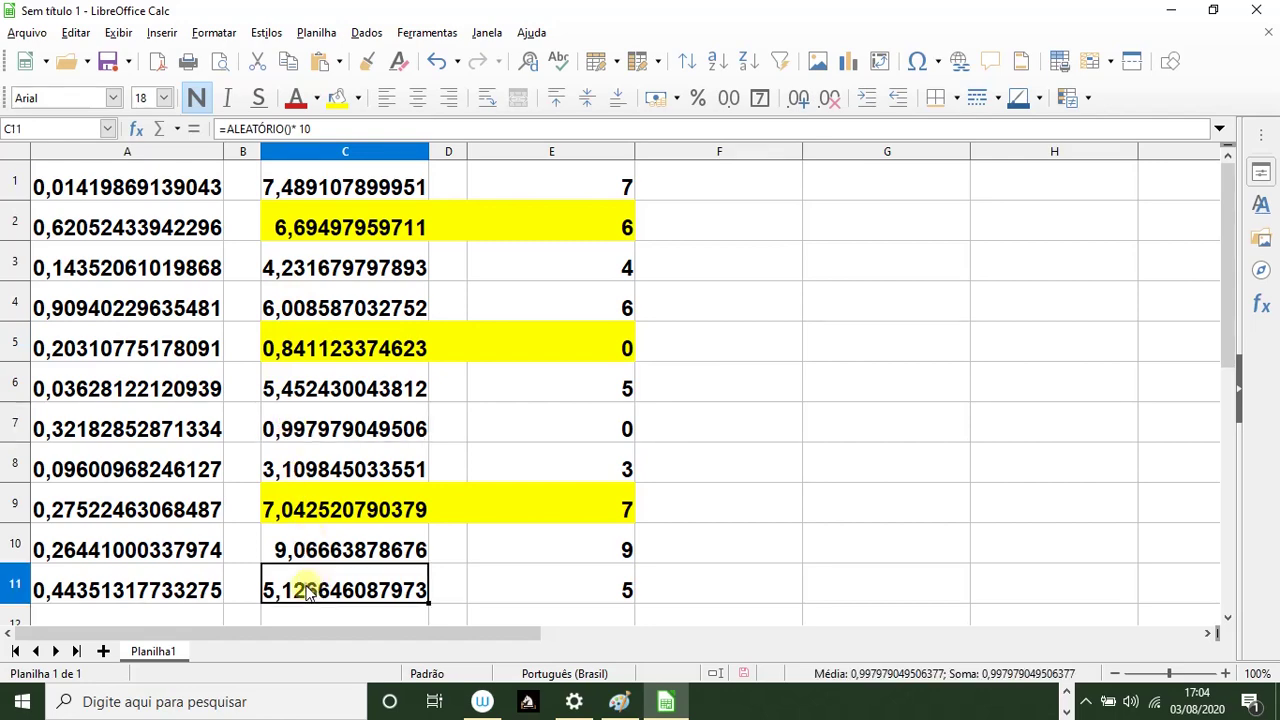
left_click_drag(307, 591, 548, 583)
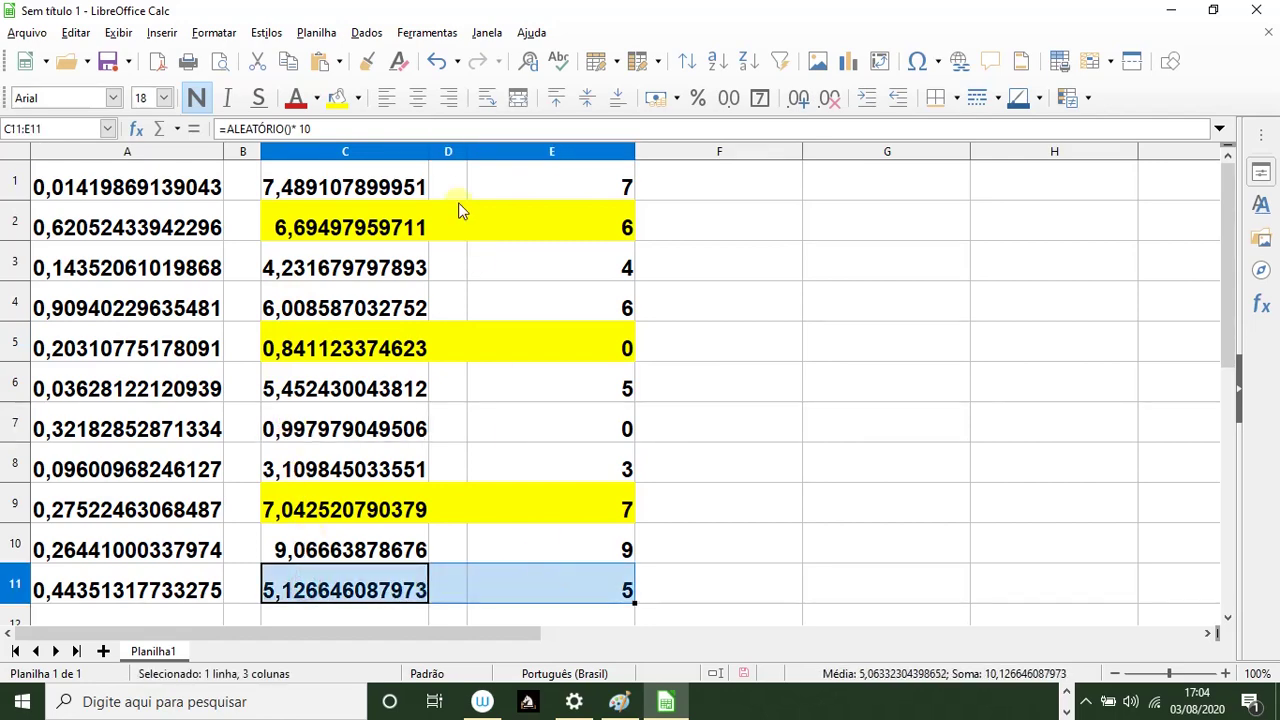
left_click(337, 97)
left_click(852, 410)
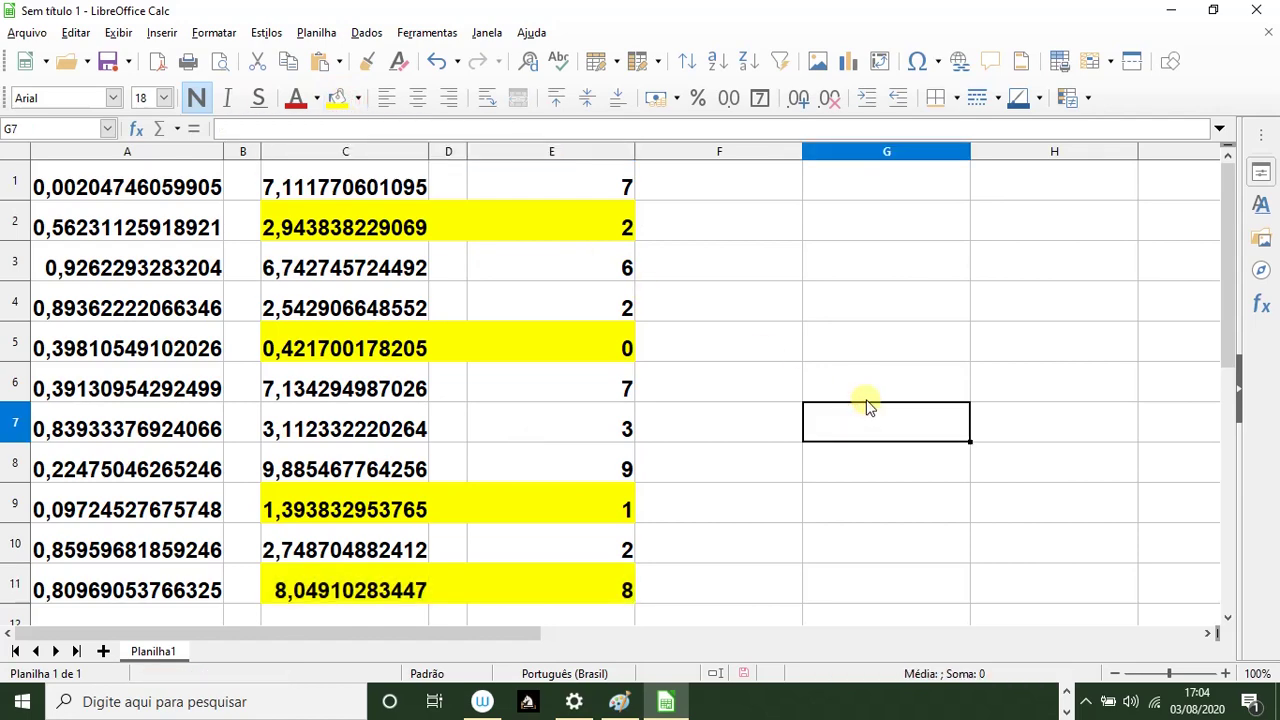
Switch to the Paint lesson notes and add a green acute accent over the first "o" of "aleatorios" in the objectives
key("alt+Tab")
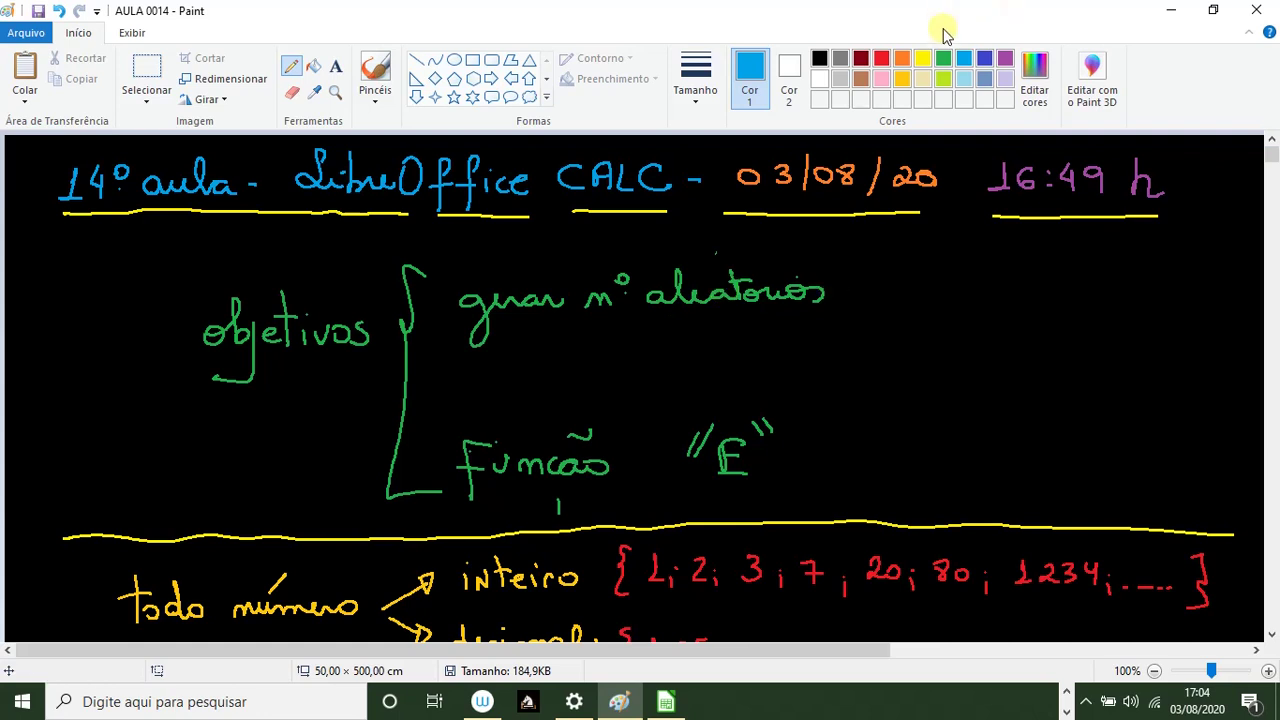
left_click(943, 60)
left_click_drag(759, 270, 778, 251)
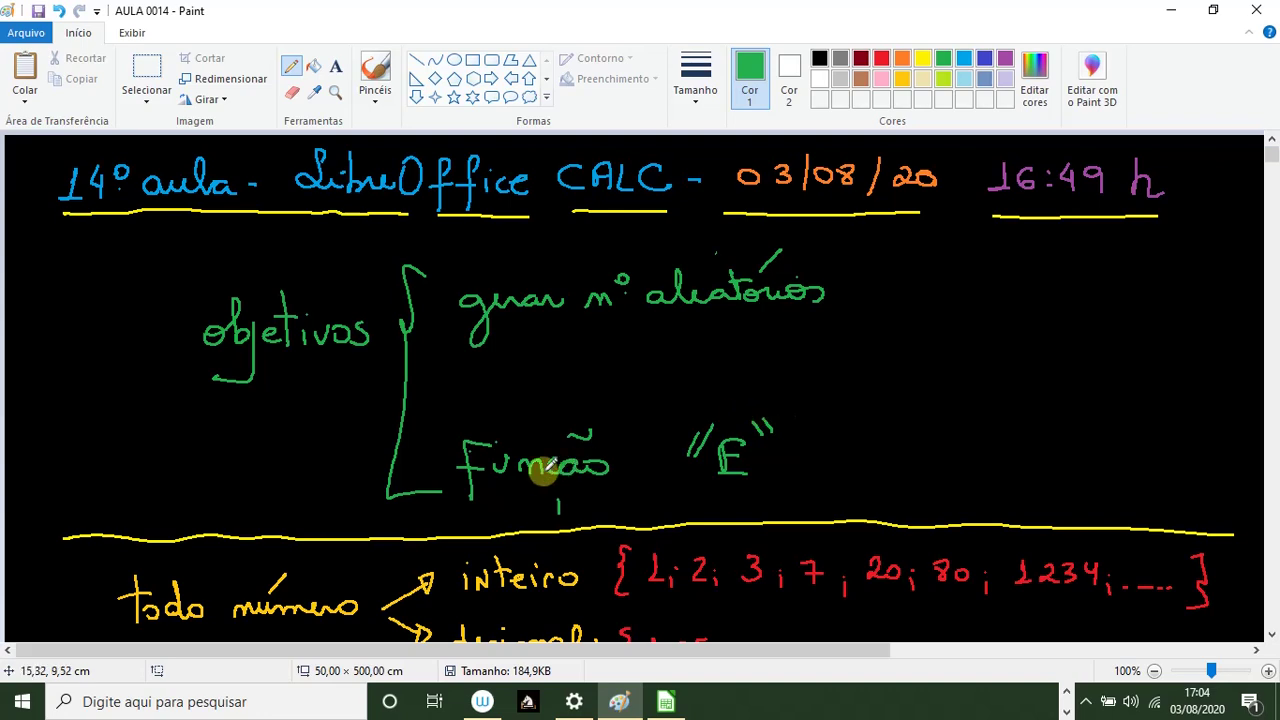
Review the lesson notes on integer and decimal numbers, the INT and random functions, and the multiplier ranges, ending back at the objectives
scroll(364, 300, "down", 8)
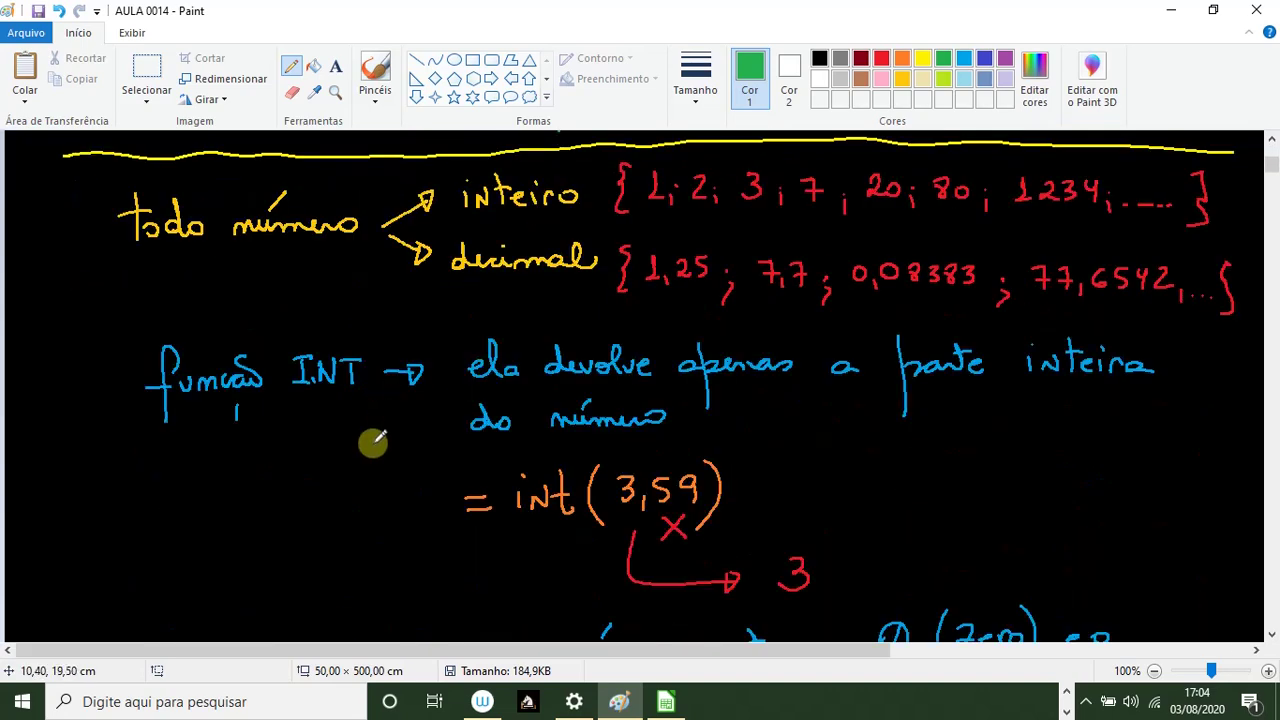
scroll(371, 443, "down", 1)
scroll(372, 443, "up", 4)
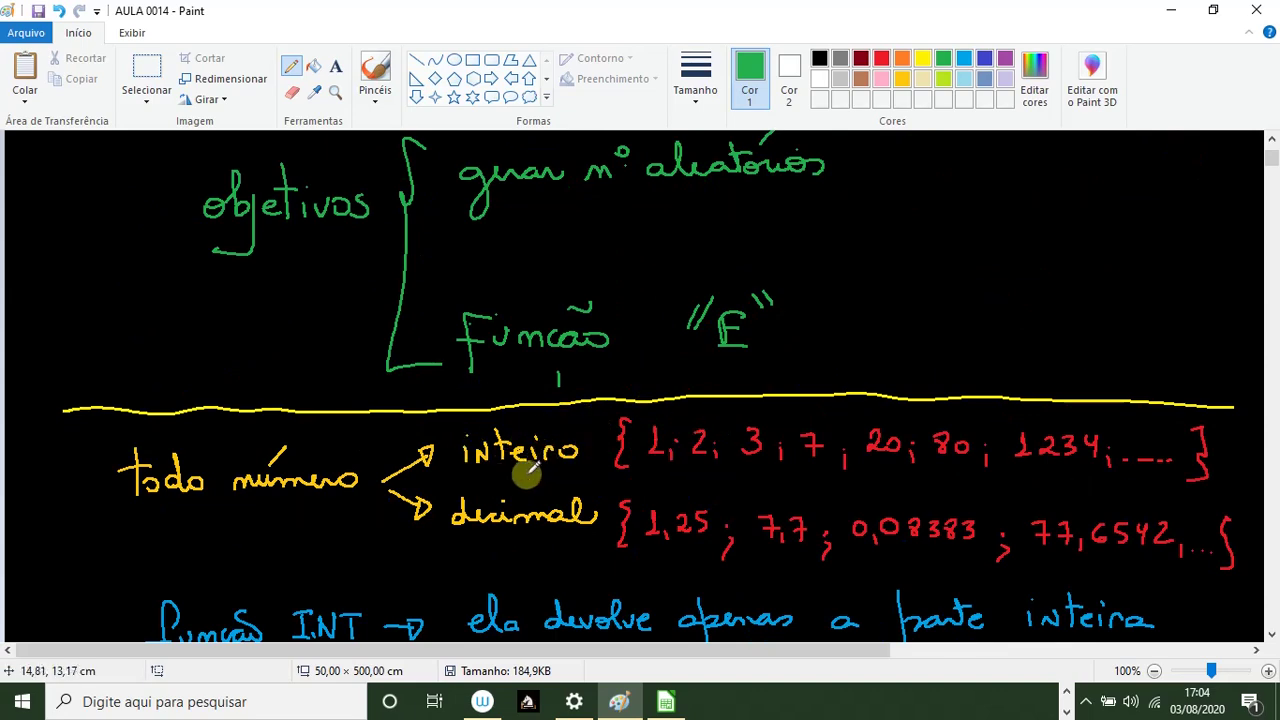
scroll(527, 472, "down", 1)
scroll(574, 420, "down", 4)
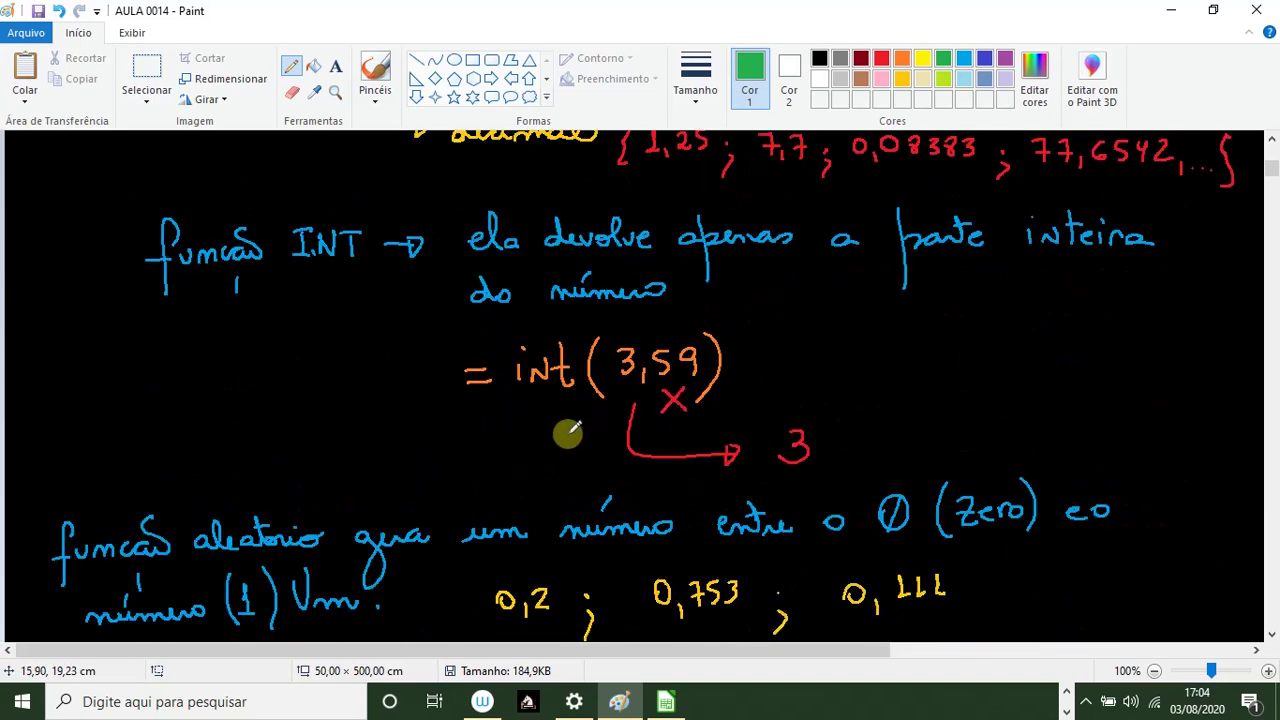
scroll(568, 432, "down", 3)
scroll(565, 430, "up", 6)
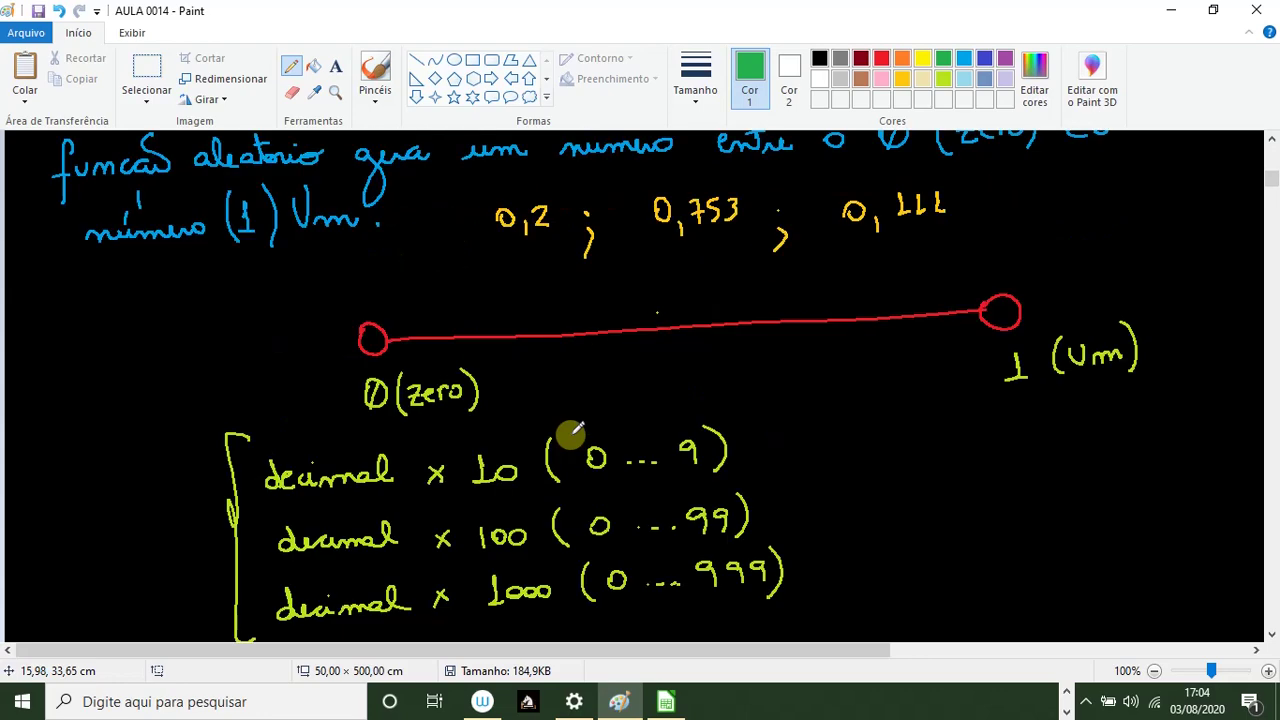
scroll(570, 432, "up", 3)
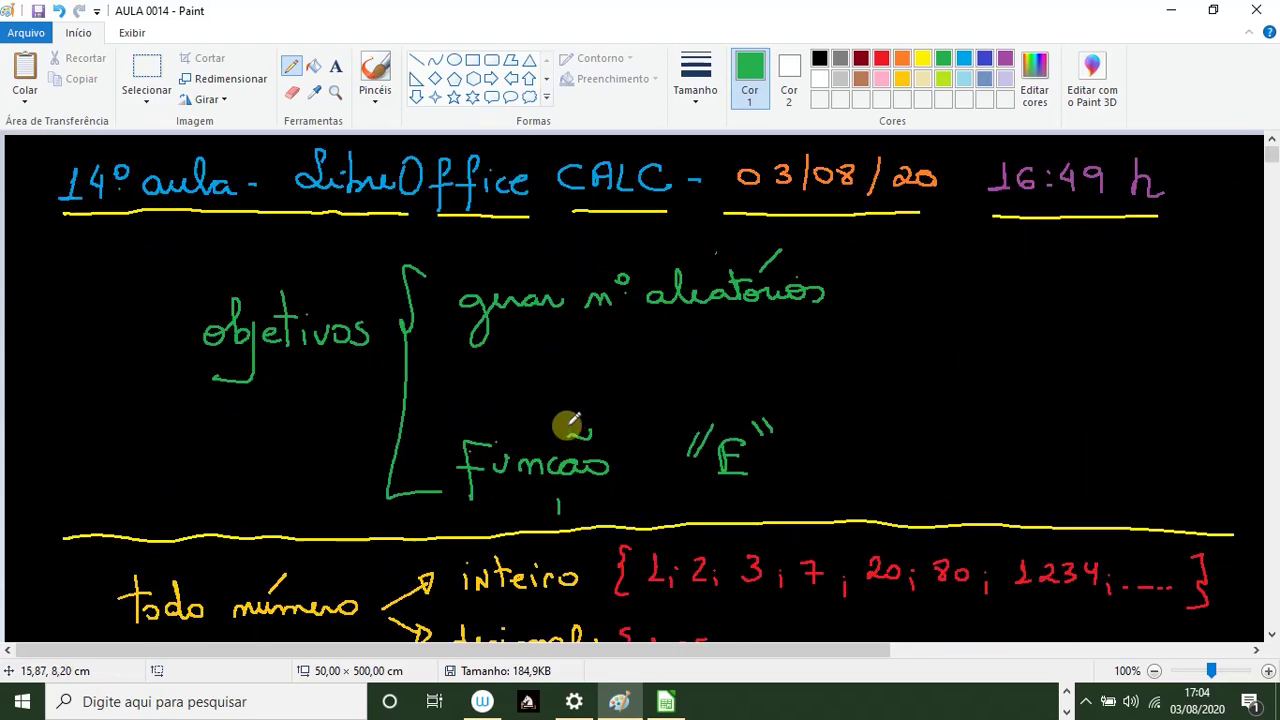